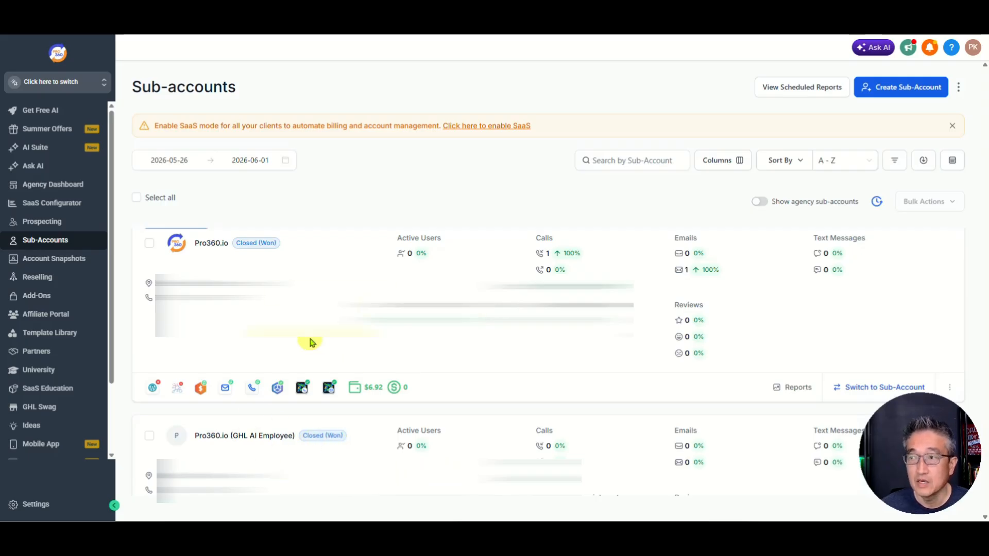
Step: Open the Pro360.io sub-account and choose Load Snapshot from its Actions menu
scroll(232, 329, "up", 2)
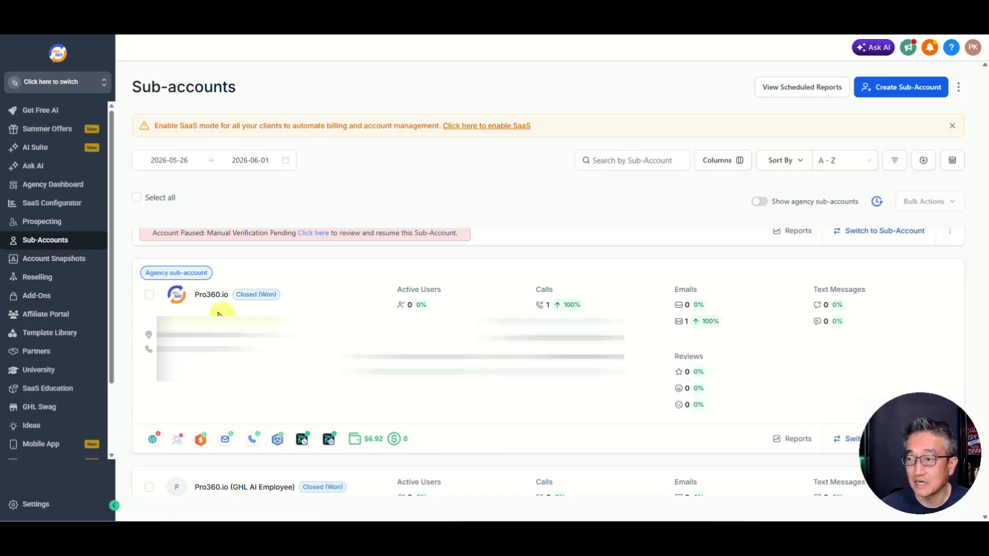
left_click(214, 297)
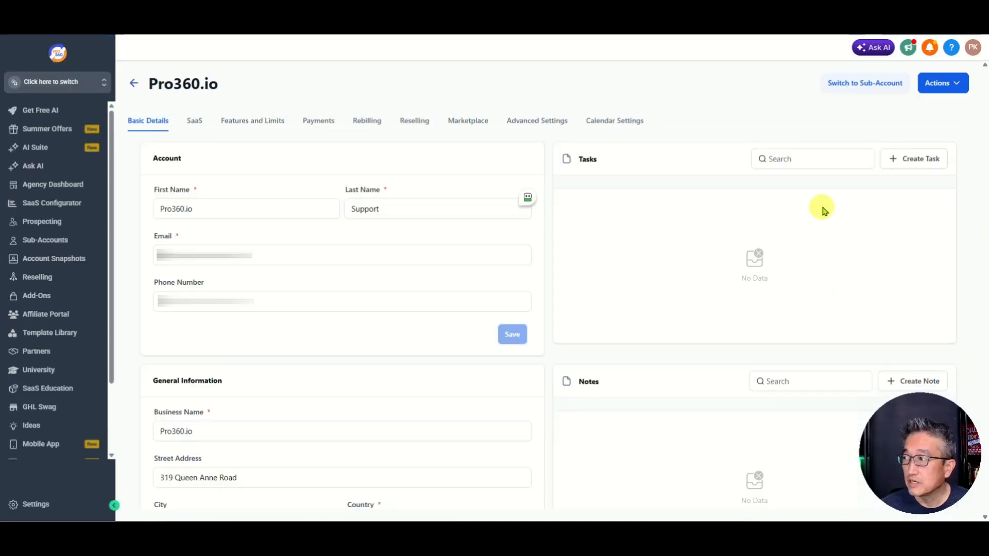
left_click(945, 90)
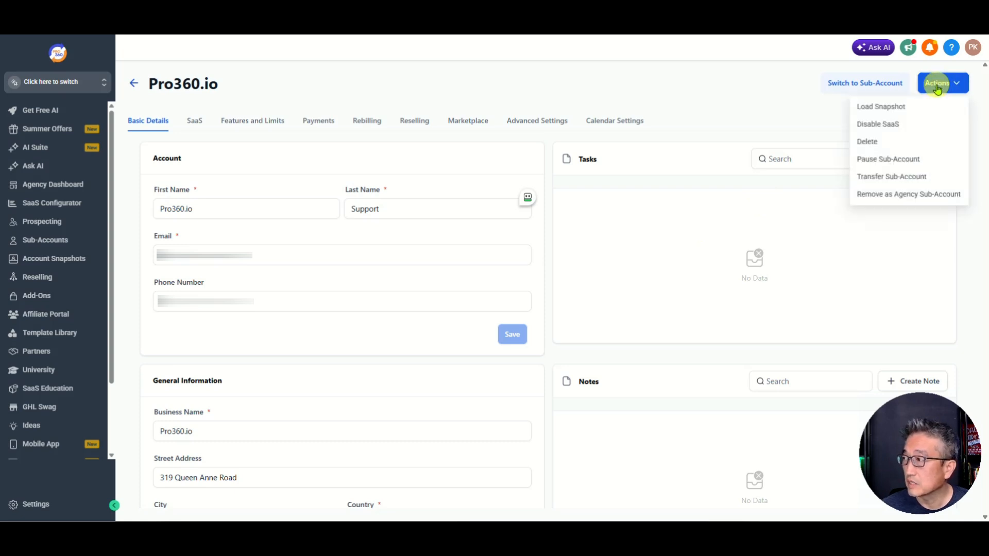
left_click(881, 106)
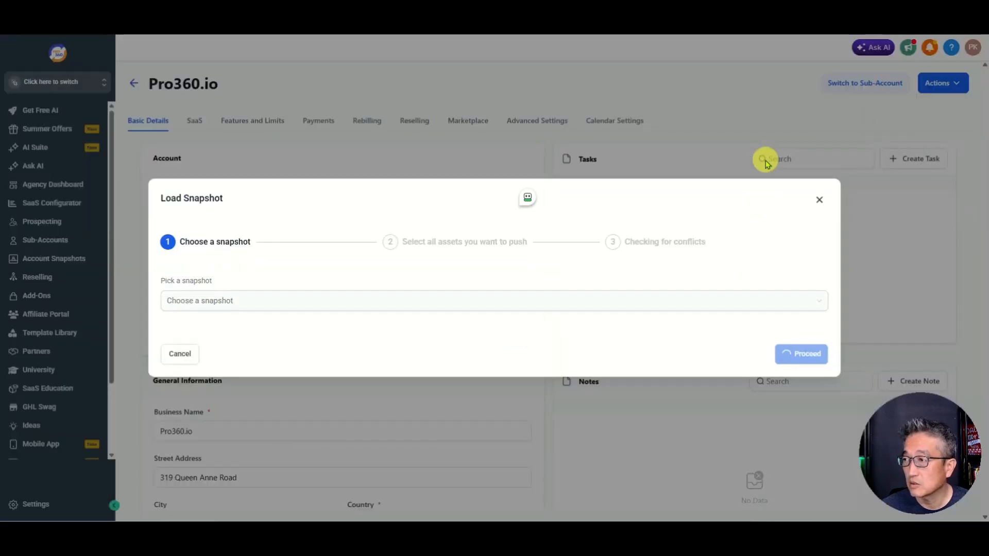
Step: Select the 'Imported - GHL - AI Employee Playbook Client Acquisition V0' snapshot and proceed to asset selection
left_click(200, 307)
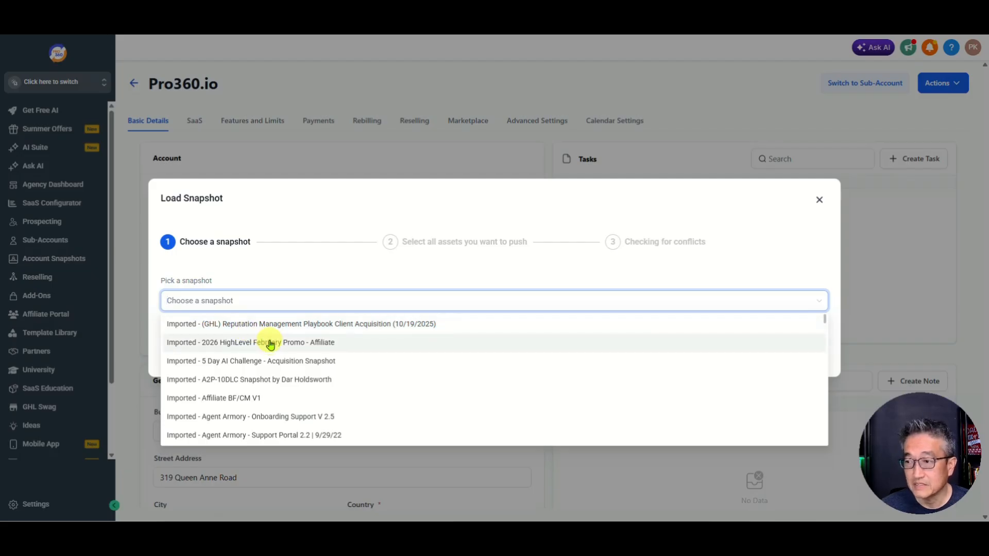
scroll(270, 344, "down", 1)
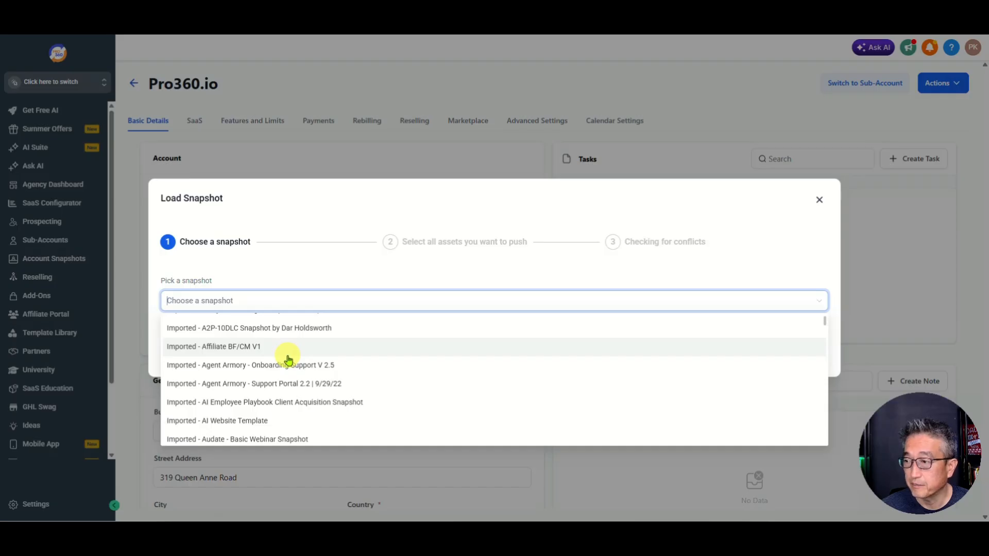
scroll(298, 355, "down", 1)
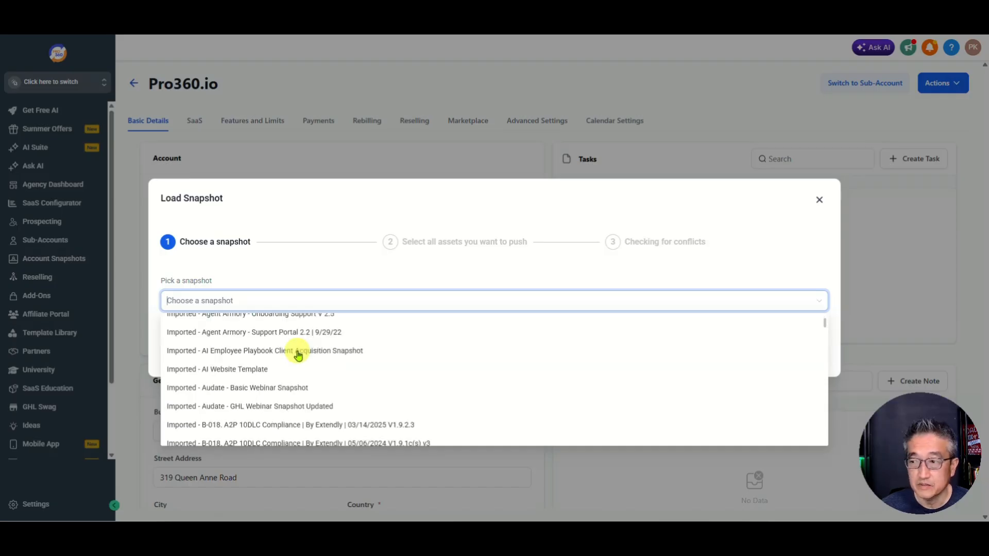
scroll(297, 355, "down", 1)
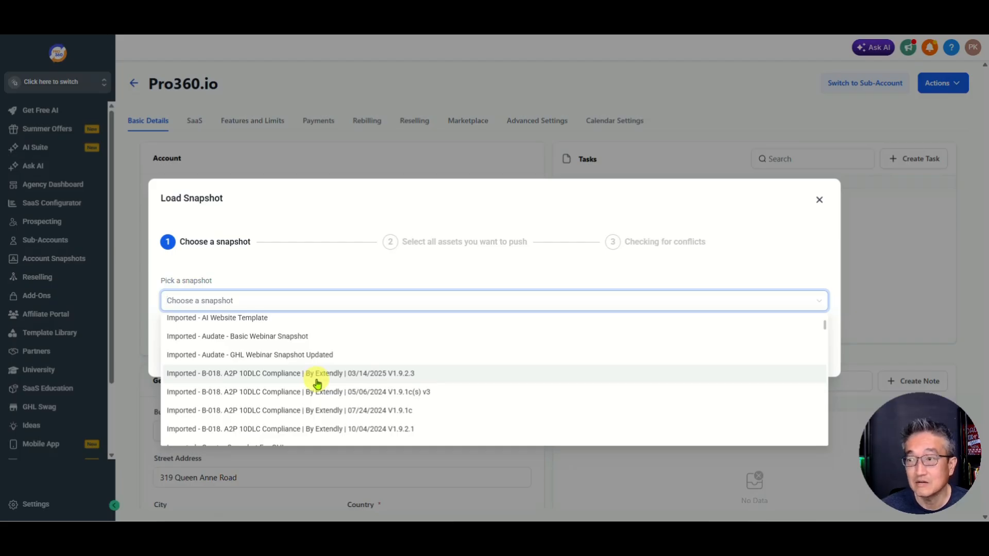
scroll(317, 384, "down", 1)
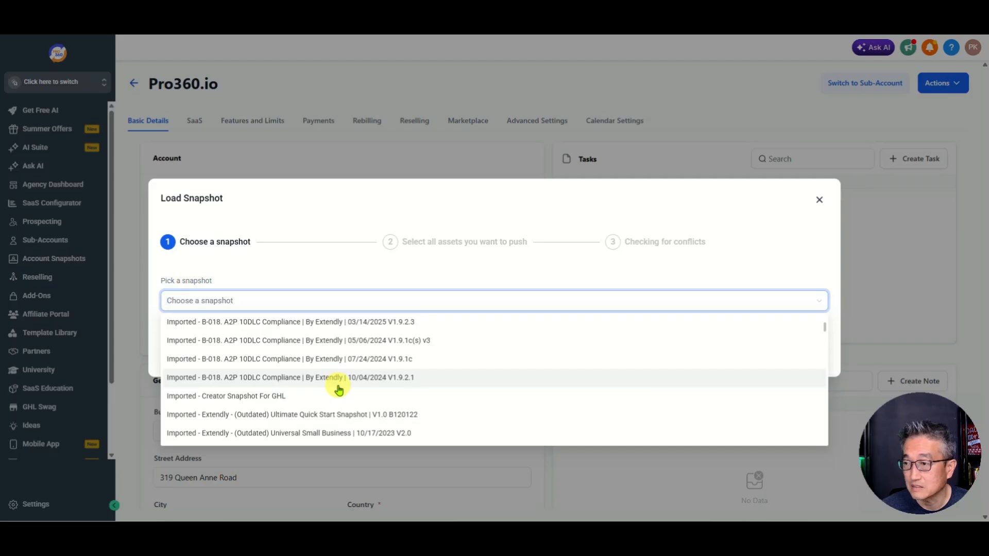
scroll(338, 390, "down", 1)
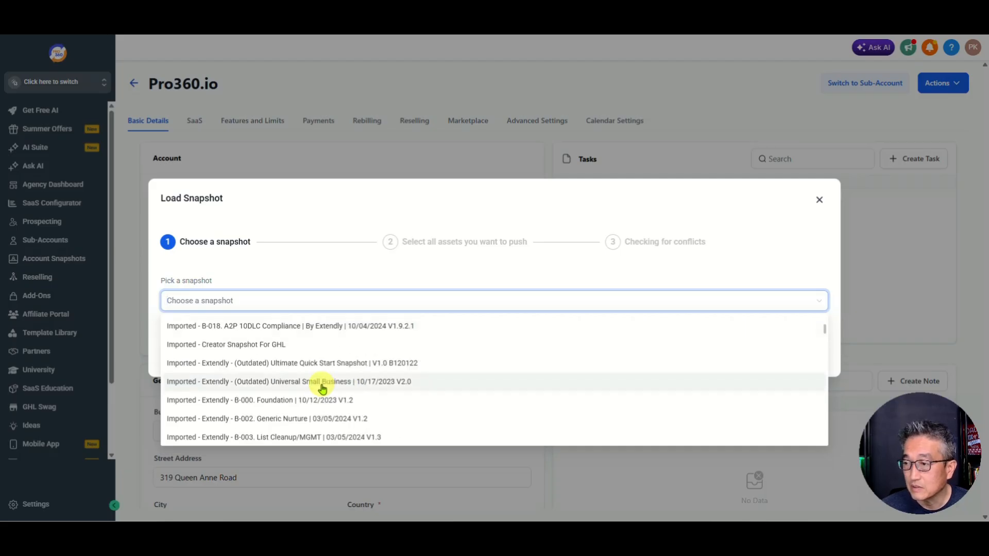
scroll(330, 389, "down", 5)
scroll(323, 389, "down", 2)
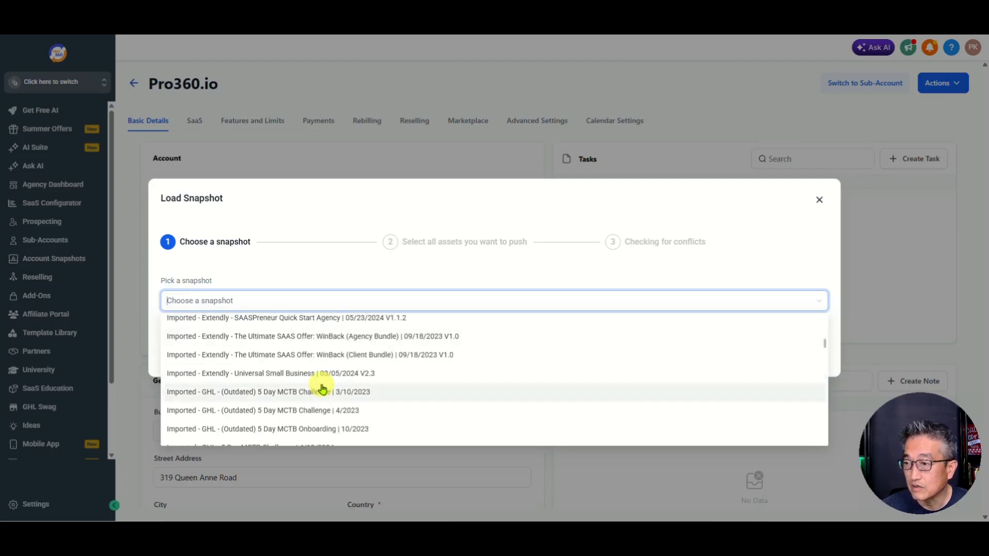
scroll(322, 393, "down", 1)
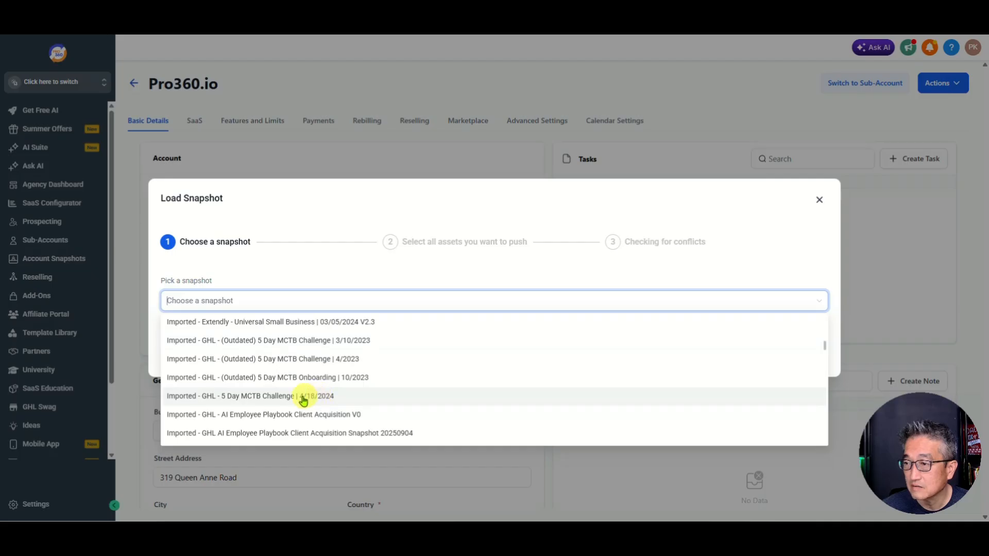
scroll(258, 404, "down", 1)
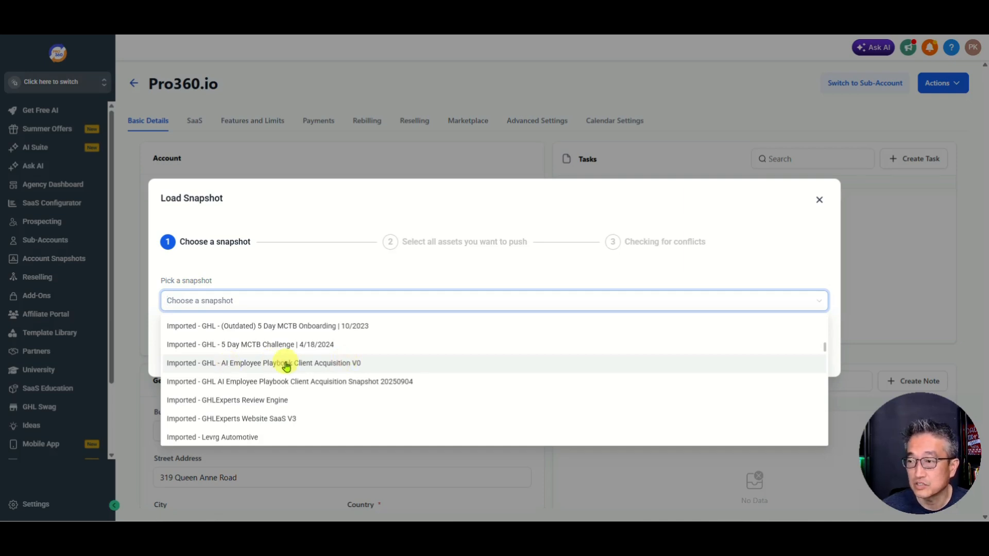
left_click(317, 364)
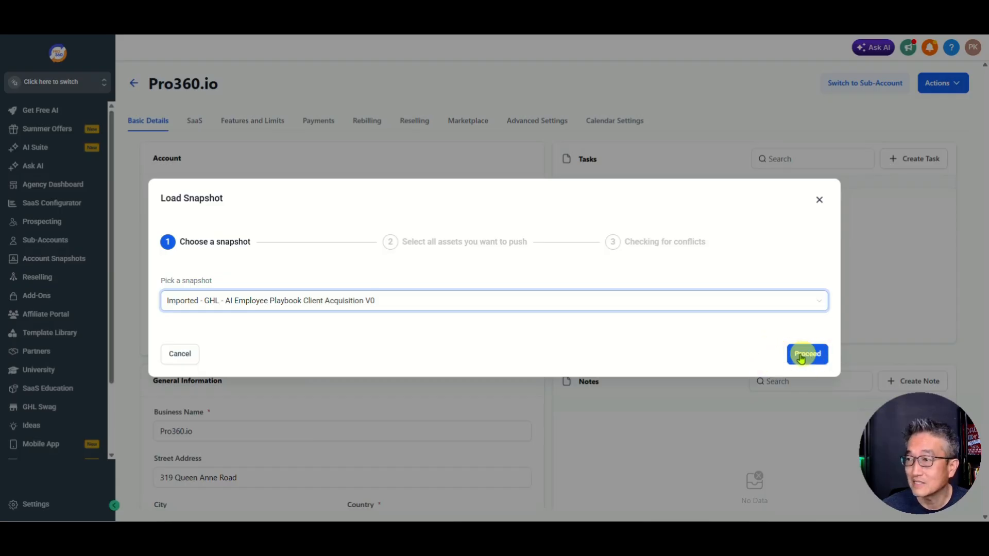
left_click(808, 356)
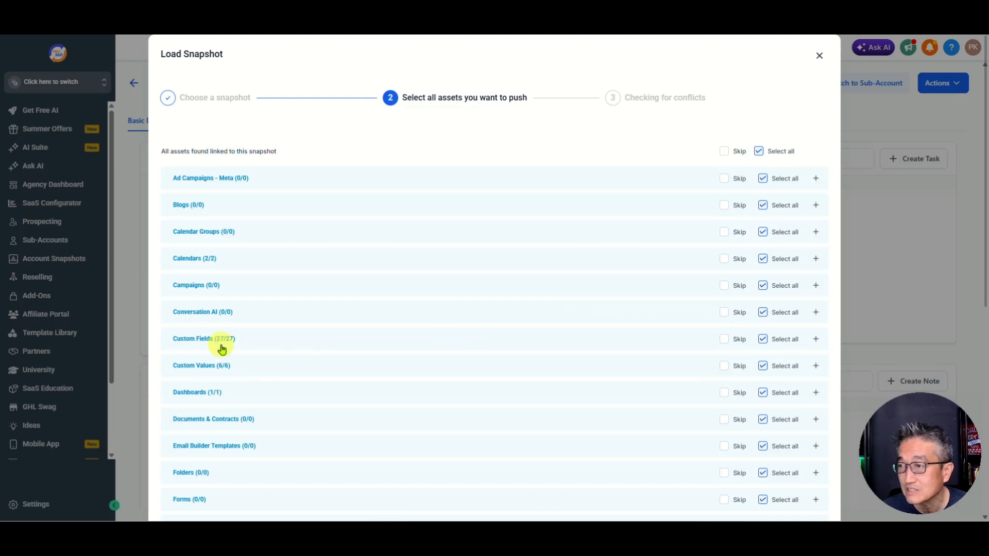
Step: Skip the plain Website Template under Funnels & Websites, keeping Bonus: Website Template 2.0!, and proceed
scroll(227, 356, "down", 2)
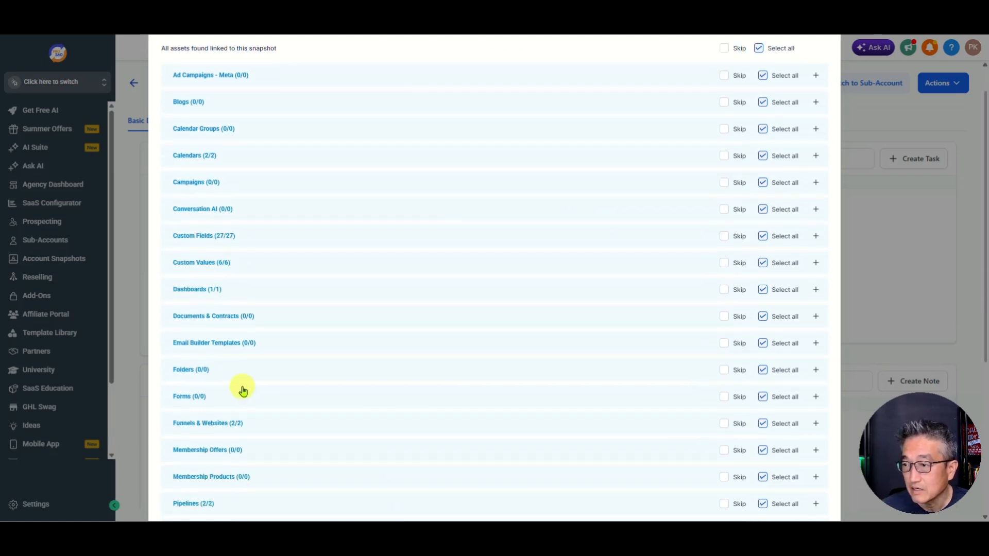
scroll(243, 392, "down", 1)
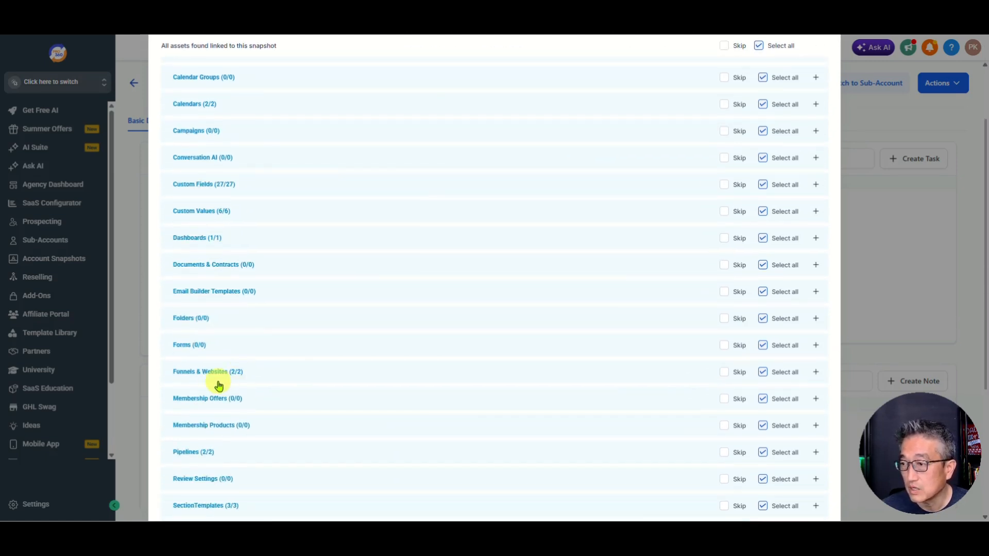
left_click(816, 372)
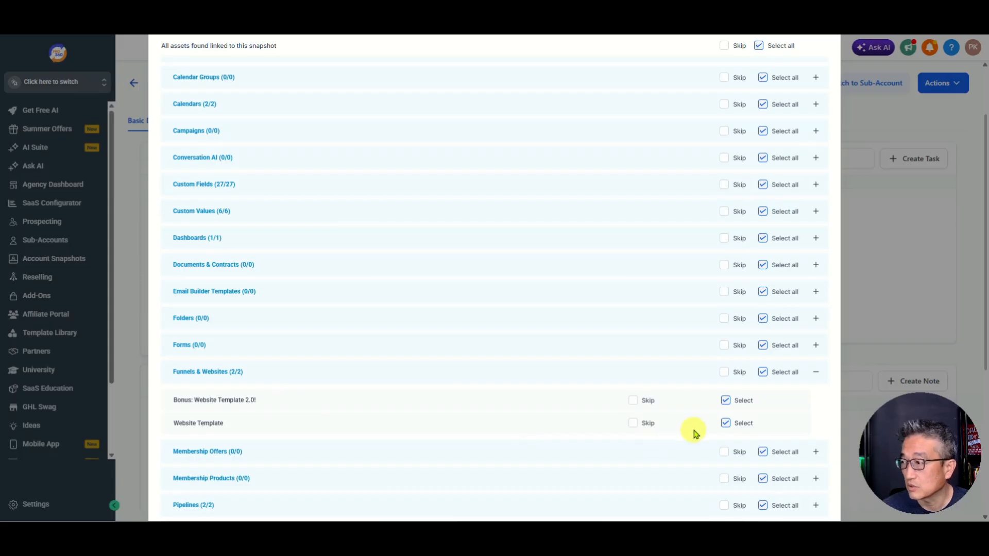
left_click(634, 424)
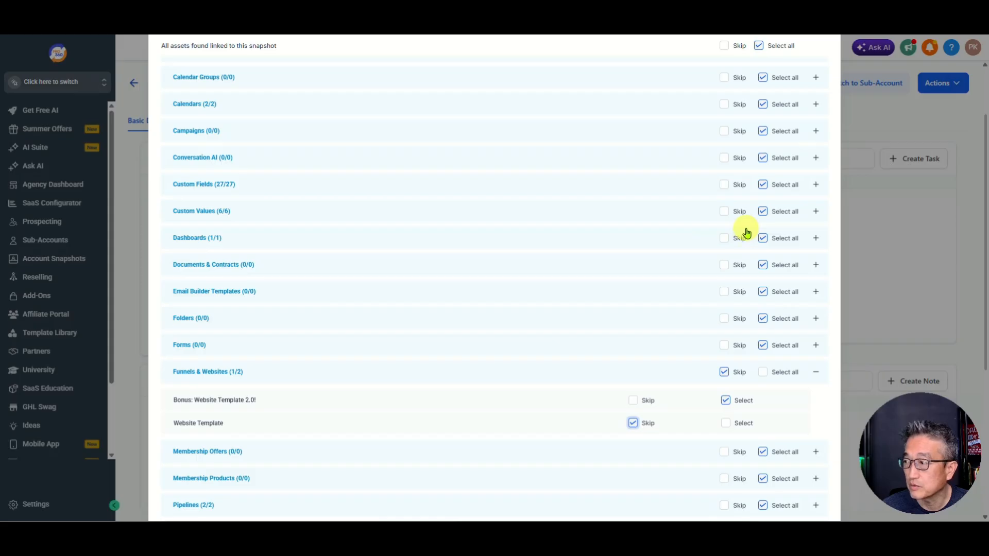
scroll(745, 234, "down", 2)
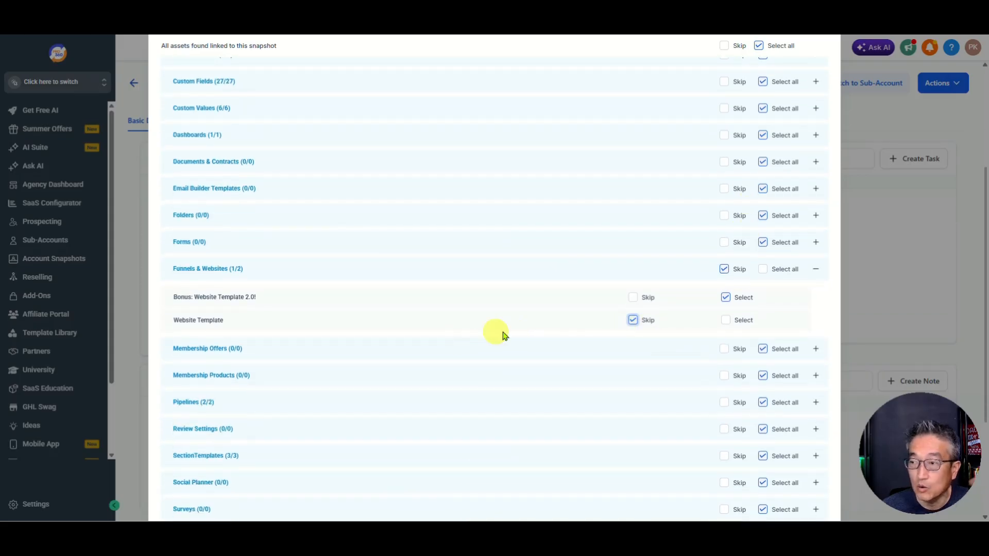
scroll(615, 345, "down", 4)
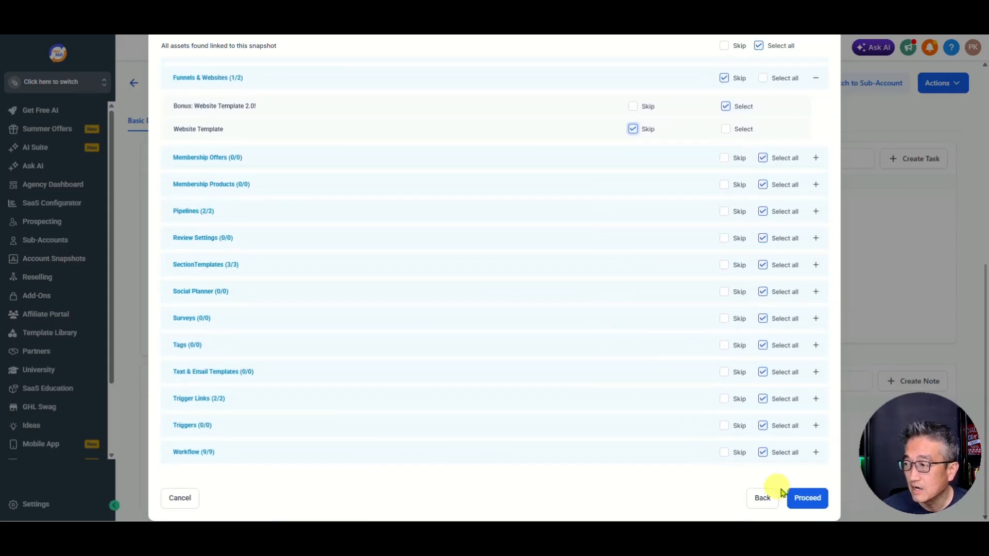
scroll(364, 322, "up", 4)
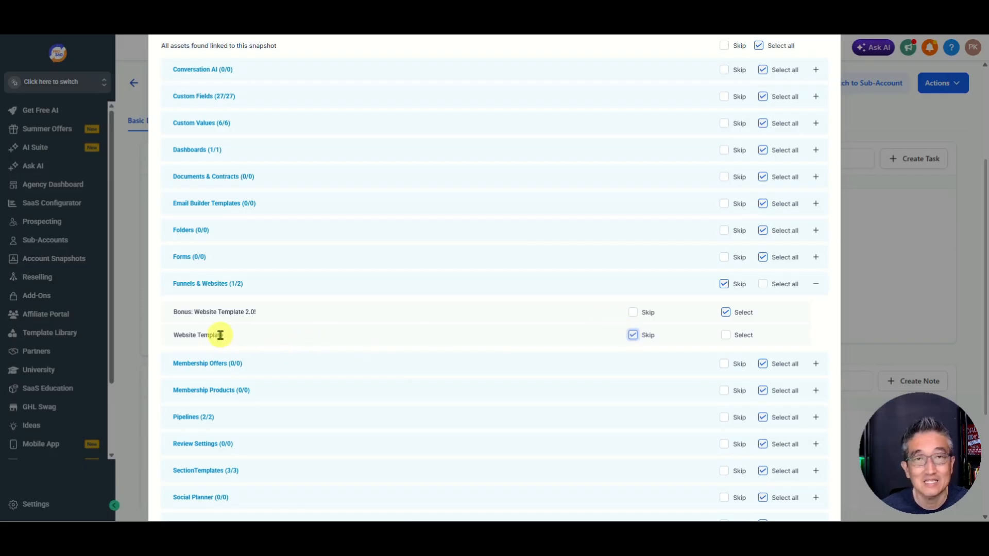
scroll(515, 316, "down", 4)
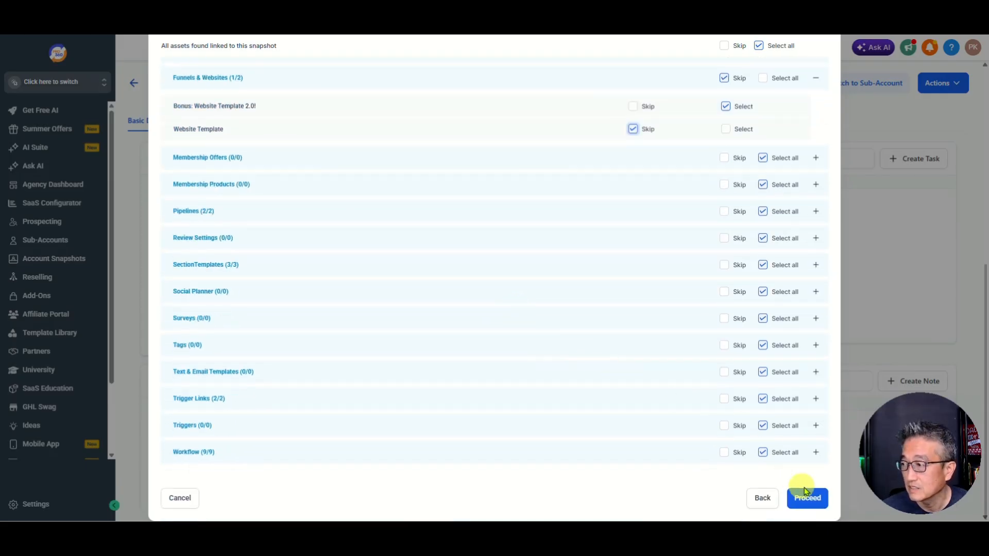
left_click(803, 498)
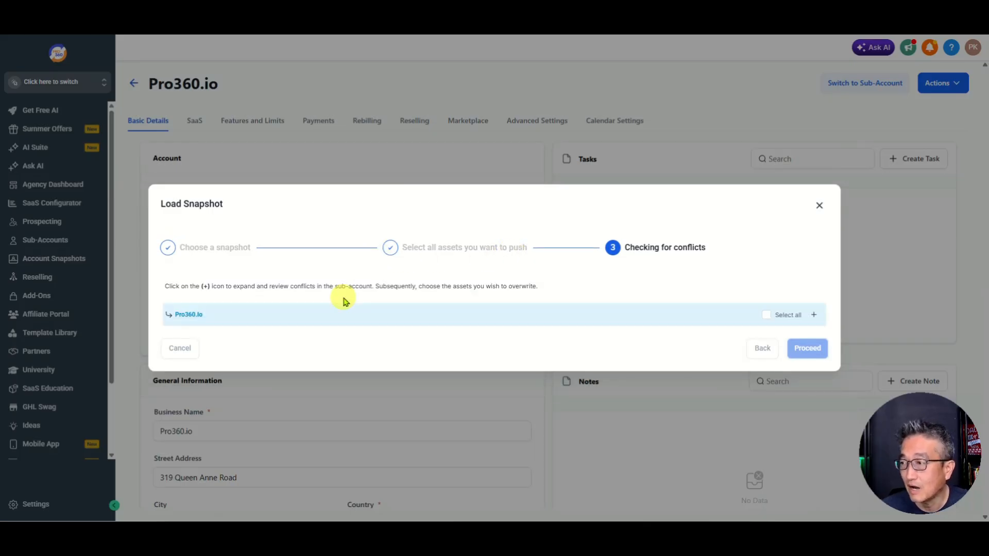
Step: Review Pro360.io's conflicts and confirm the snapshot overwrite by entering CONFIRM
left_click(814, 315)
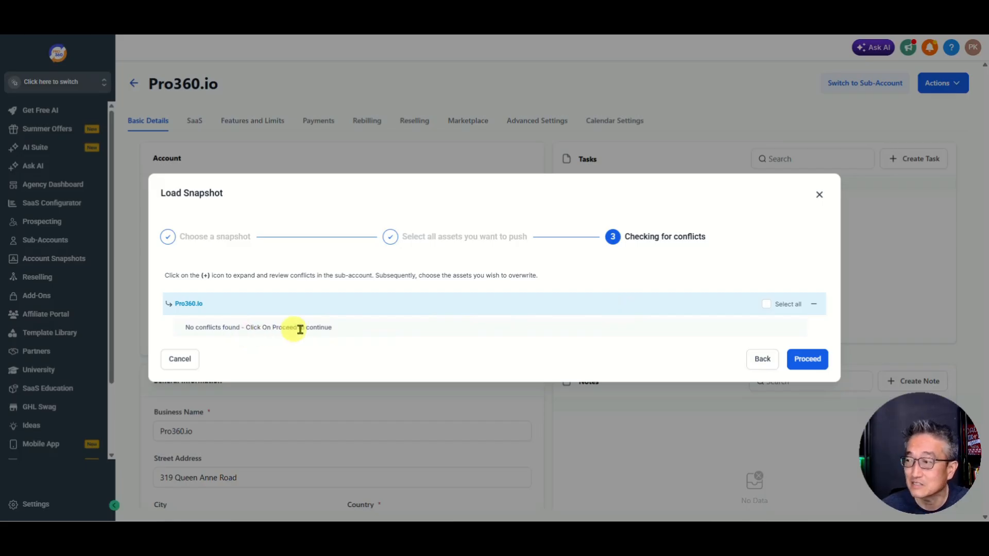
left_click(803, 361)
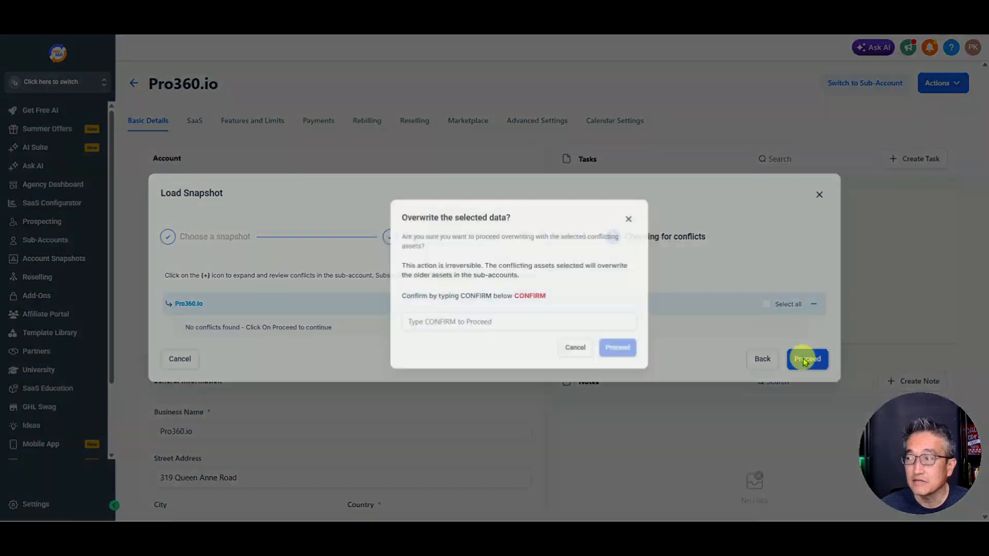
left_click(504, 326)
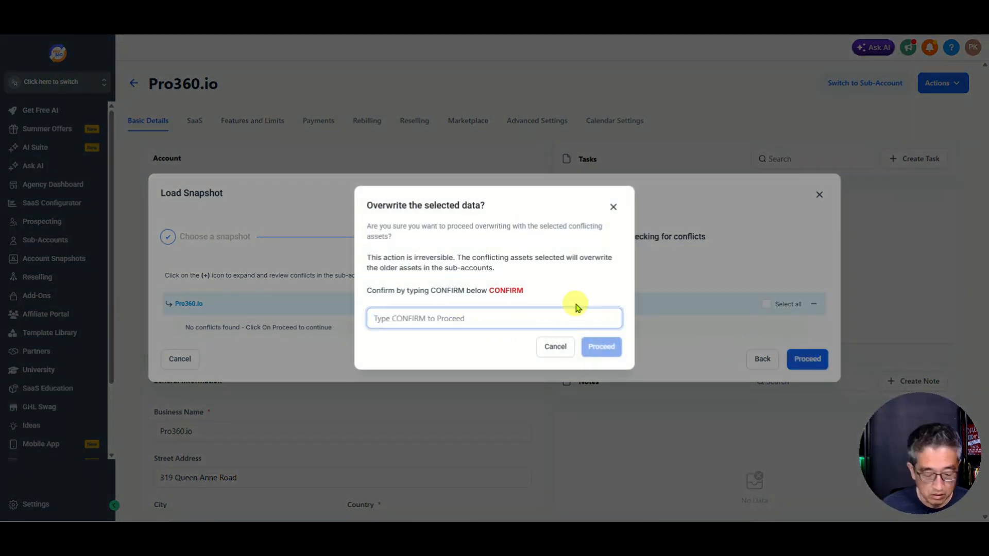
type("Conf")
key("BackSpace")
key("BackSpace")
key("BackSpace")
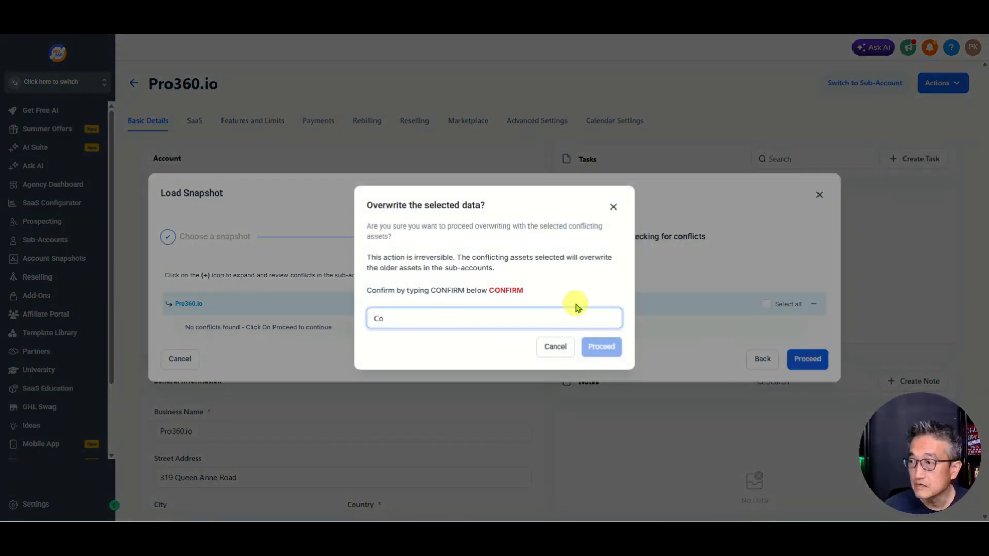
type("ONFIRM")
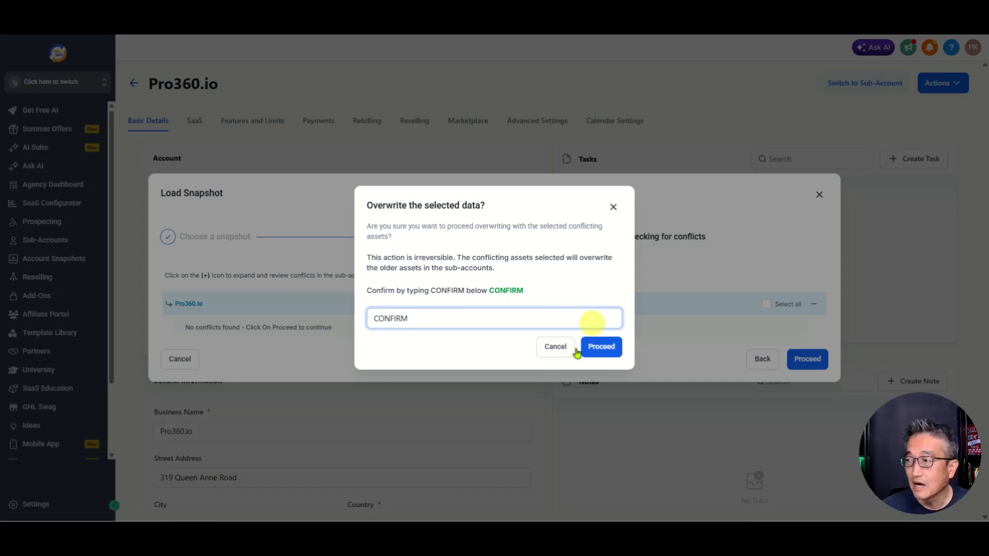
left_click(601, 347)
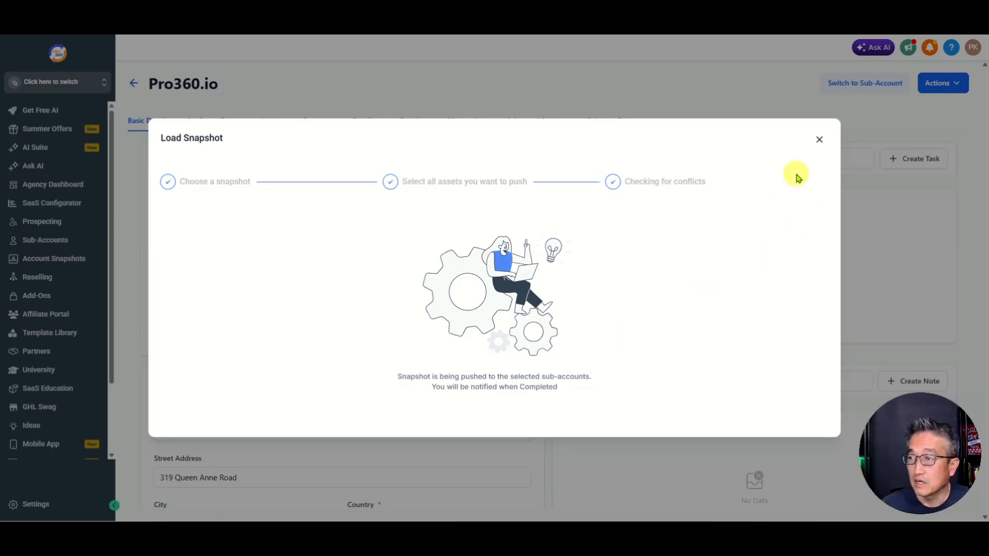
Step: Close the Load Snapshot progress dialog to return to Pro360.io's Basic Details
left_click(819, 139)
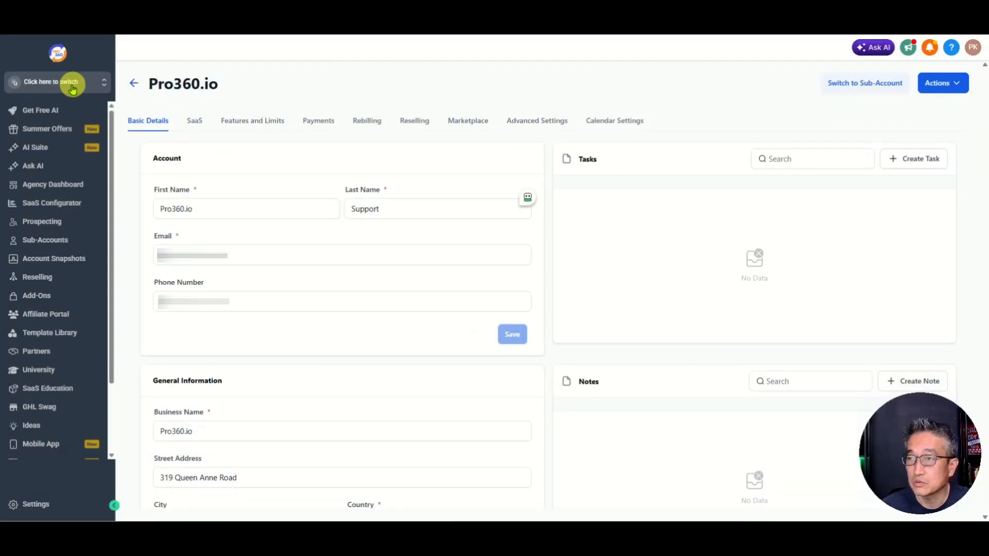
left_click(134, 86)
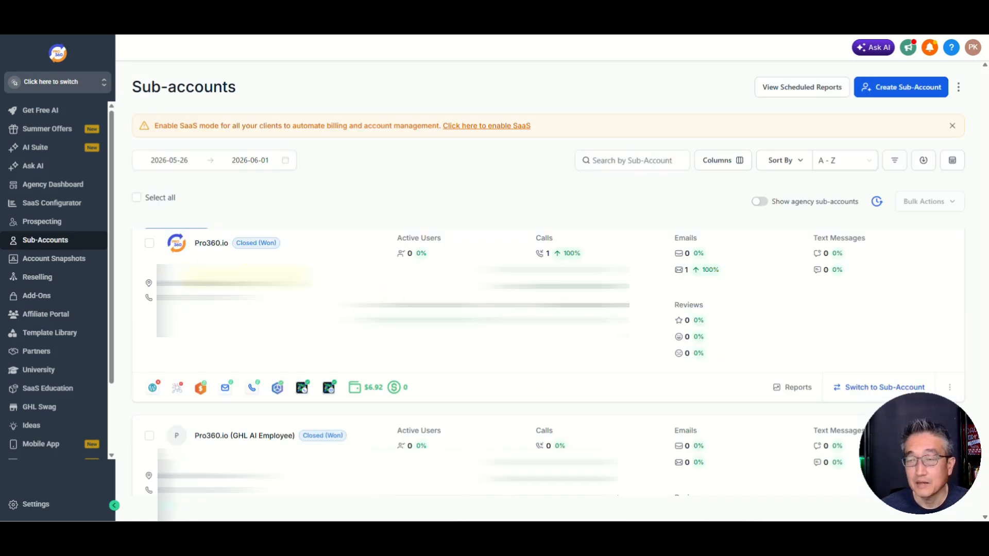
scroll(232, 311, "down", 1)
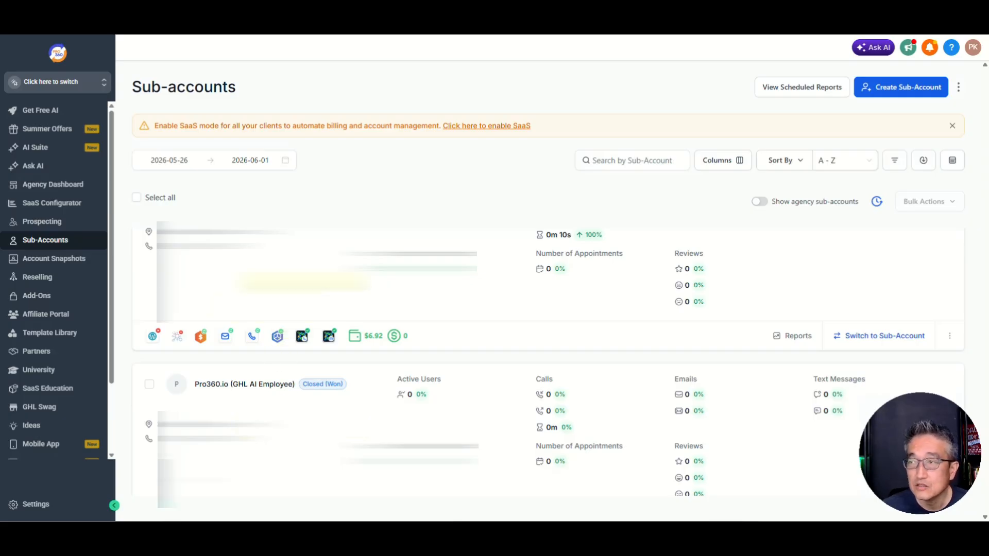
scroll(305, 281, "up", 1)
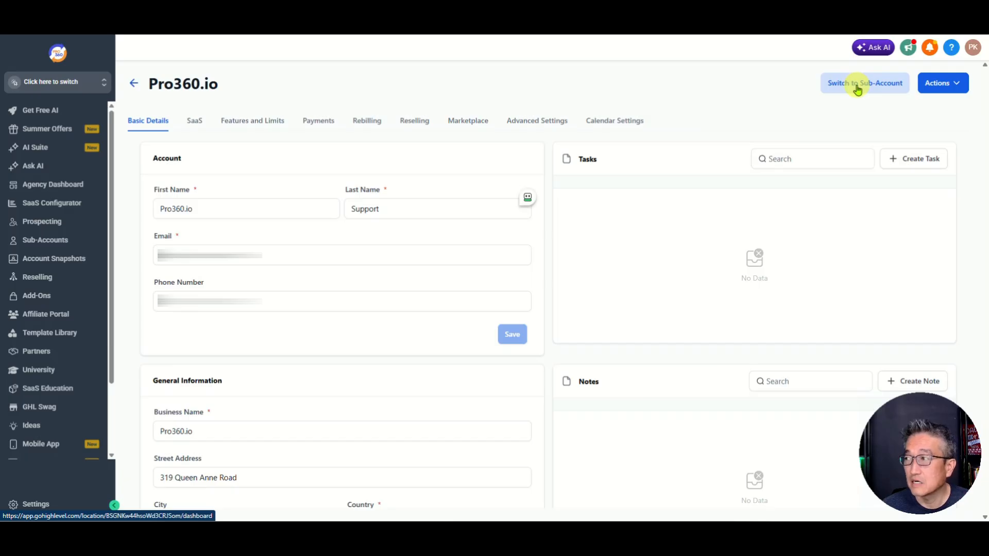
Step: Switch into the Pro360.io sub-account and show the Websites list under Sites
left_click(857, 89)
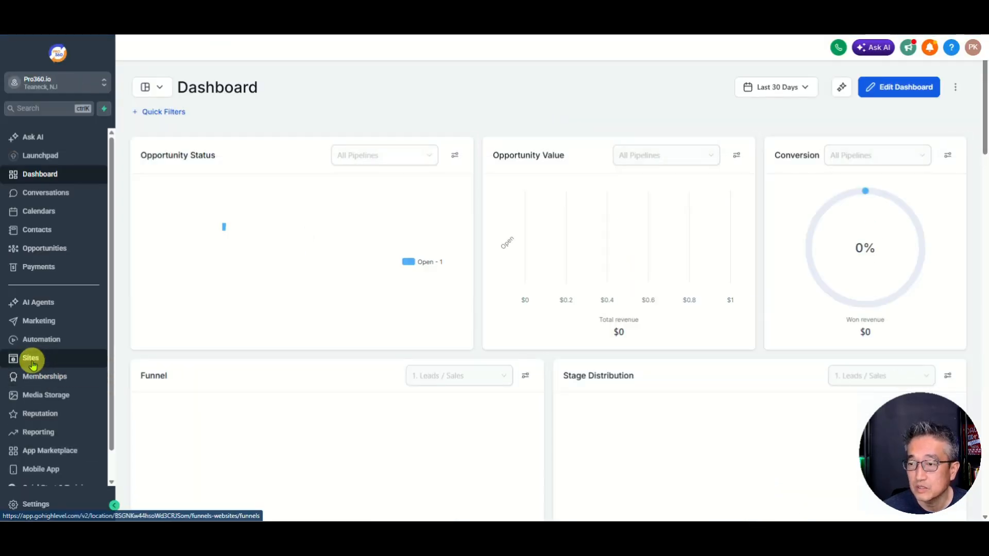
left_click(32, 362)
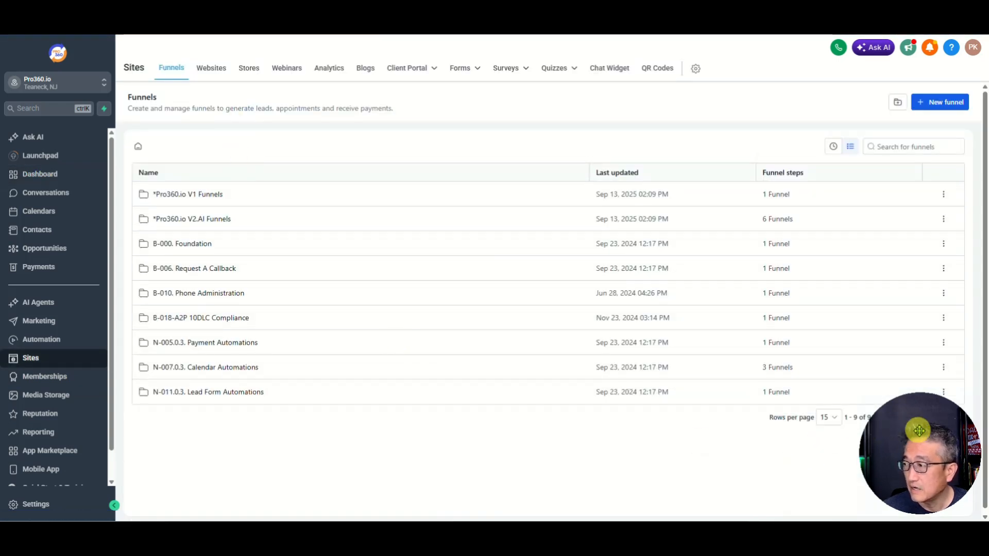
left_click_drag(920, 430, 67, 430)
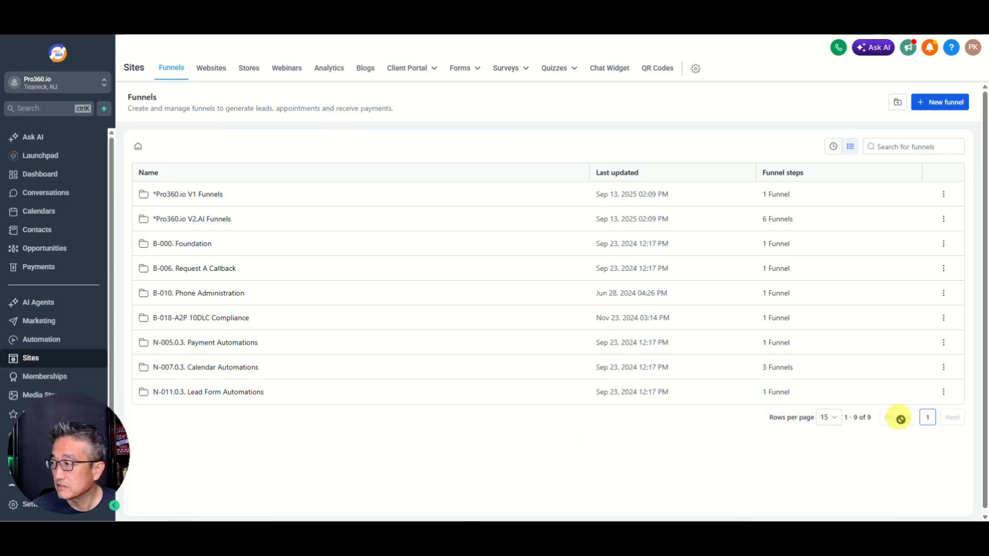
left_click(830, 418)
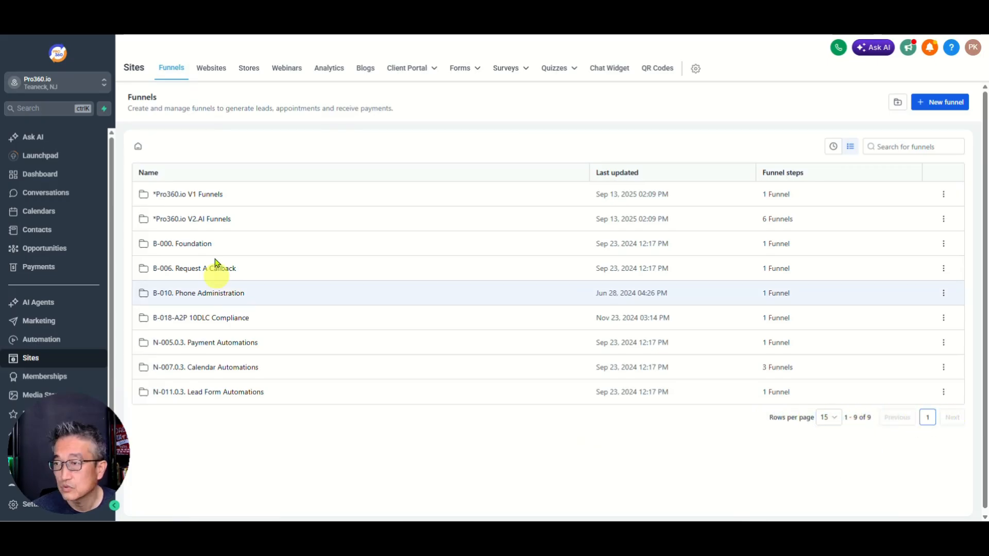
left_click(212, 72)
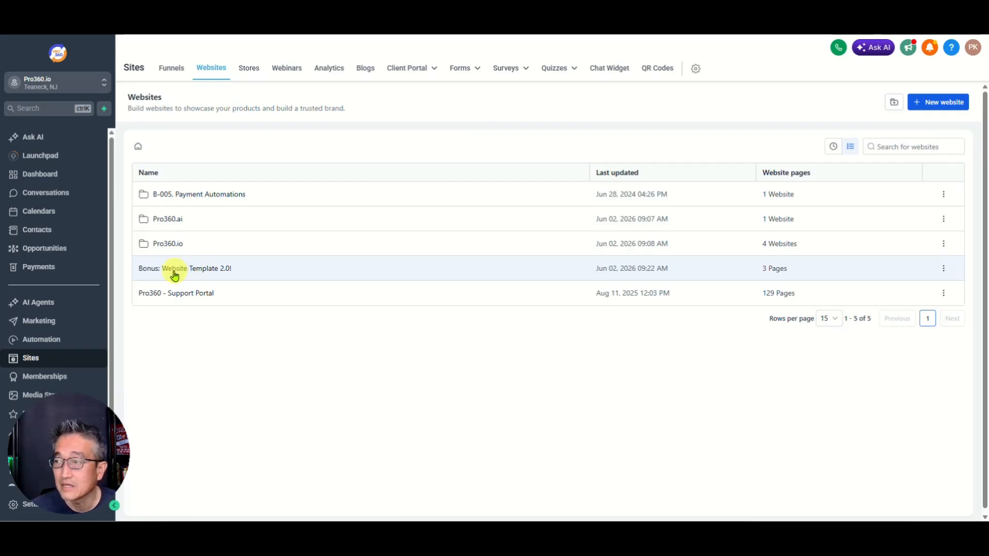
Step: Move Bonus: Website Template 2.0! into the Pro360.ai folder, then open that folder
left_click(944, 269)
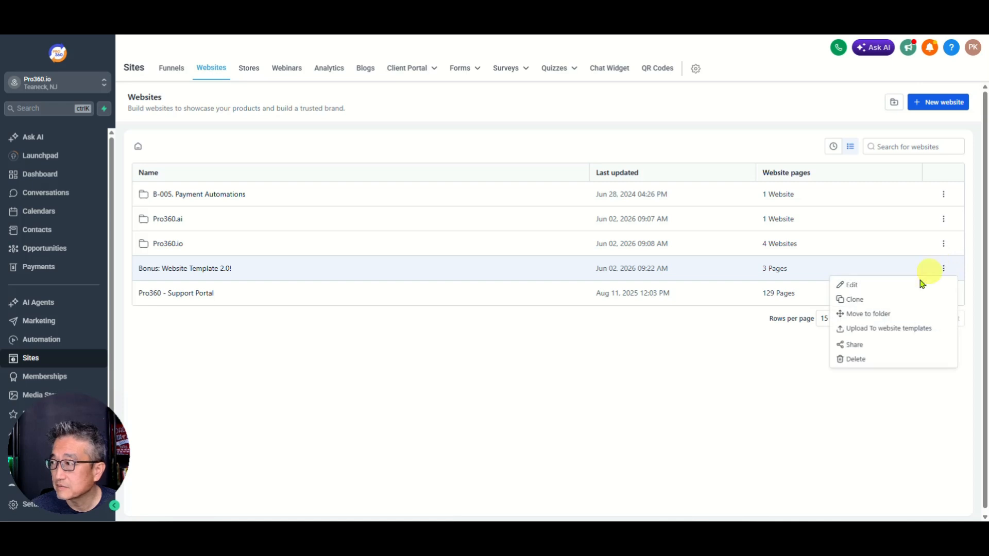
left_click(869, 315)
left_click(408, 295)
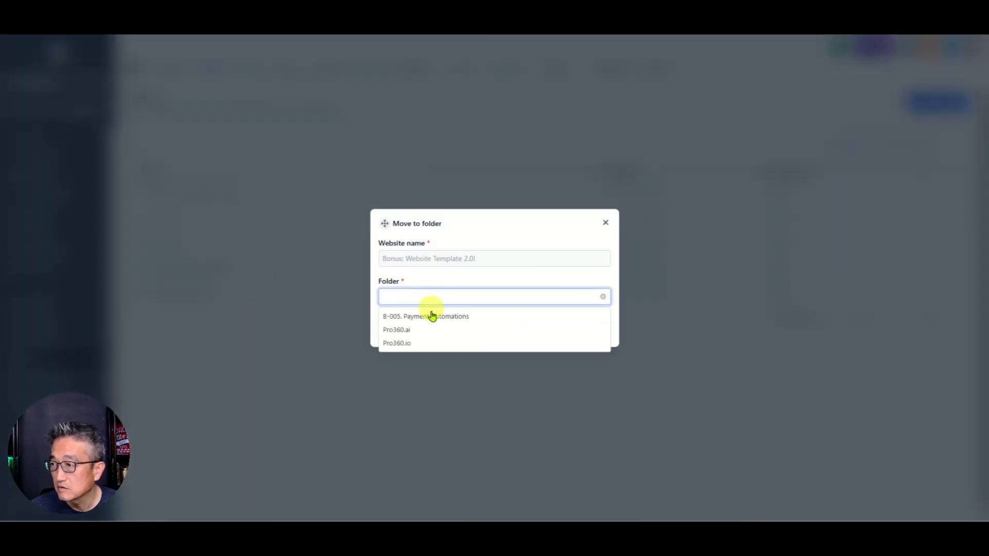
left_click(411, 330)
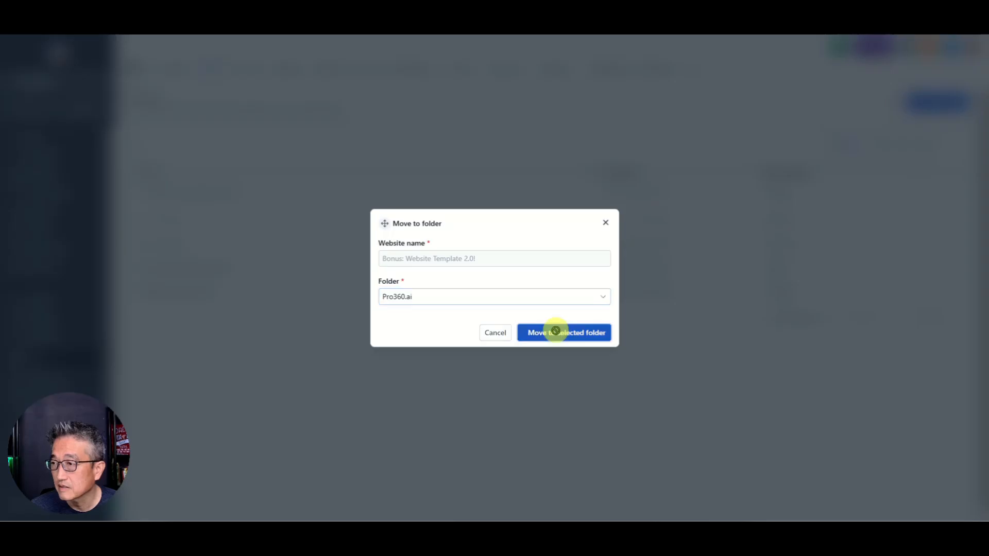
left_click(556, 332)
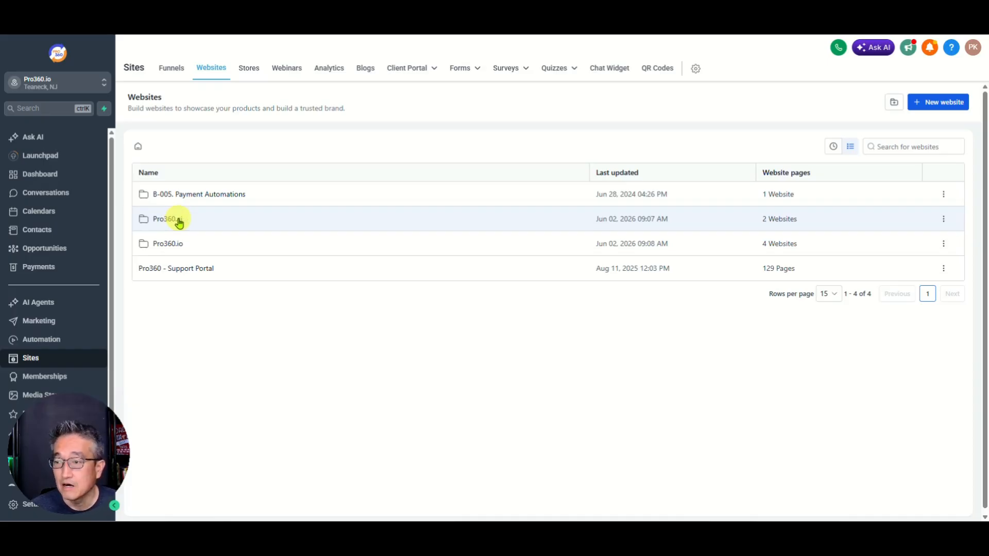
left_click(176, 219)
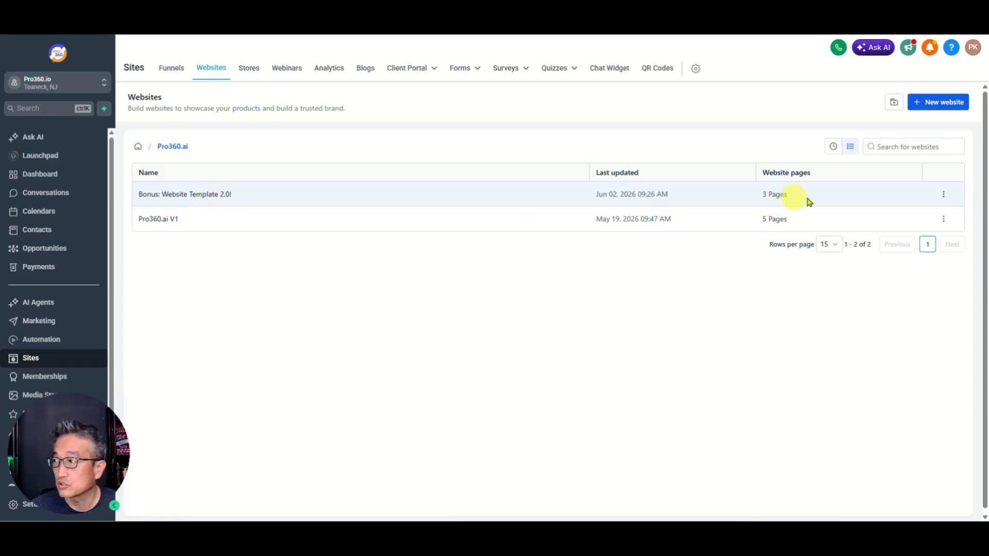
Step: Open the actions menu for the Bonus: Website Template 2.0! site
left_click(944, 194)
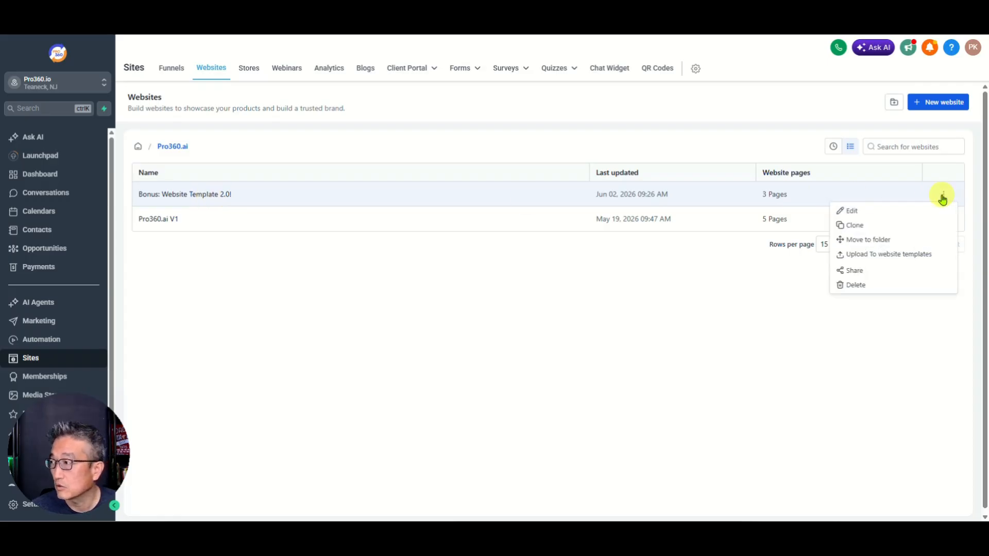
Step: Rename the Bonus site to 'Pro360.ai V2 (GHL)' in its settings
left_click(866, 213)
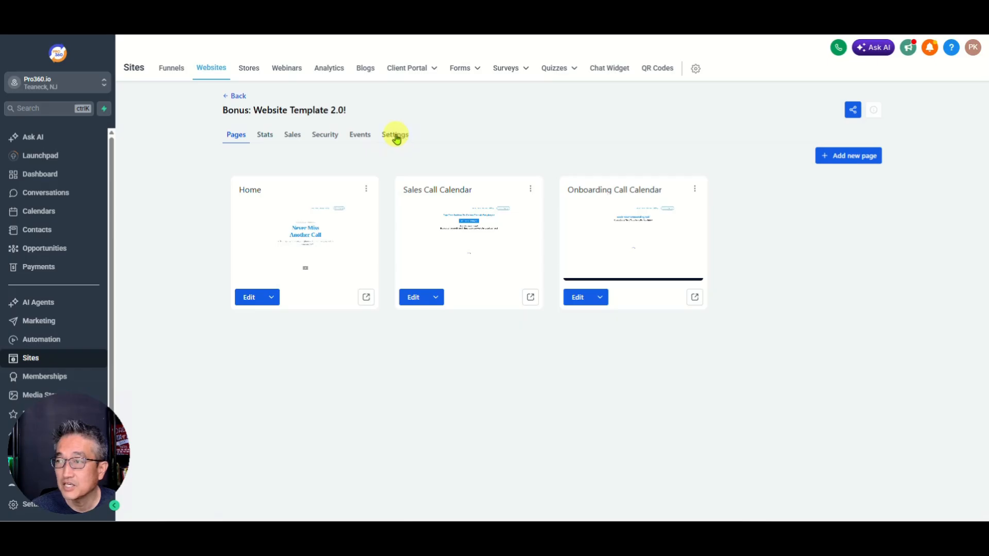
left_click(395, 135)
left_click(474, 187)
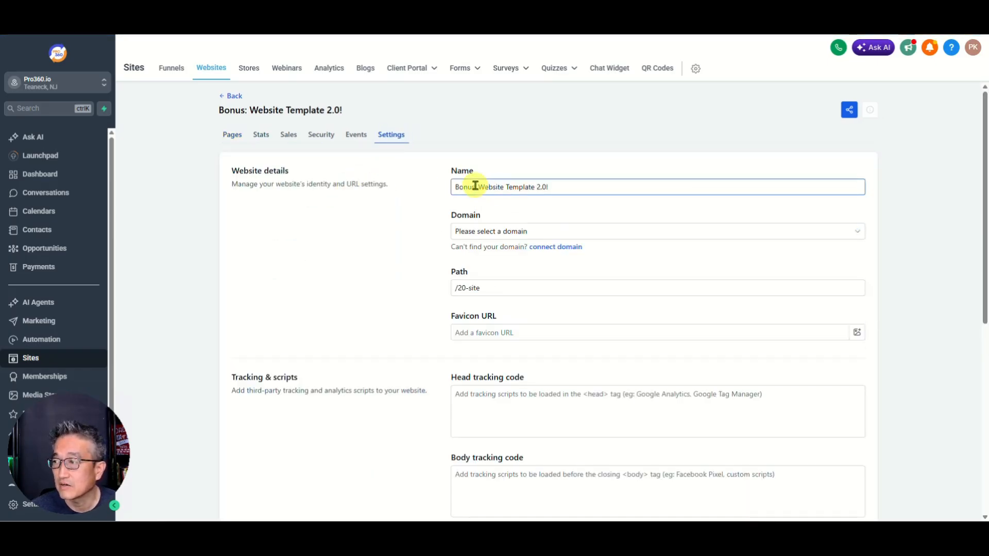
left_click_drag(534, 188, 251, 209)
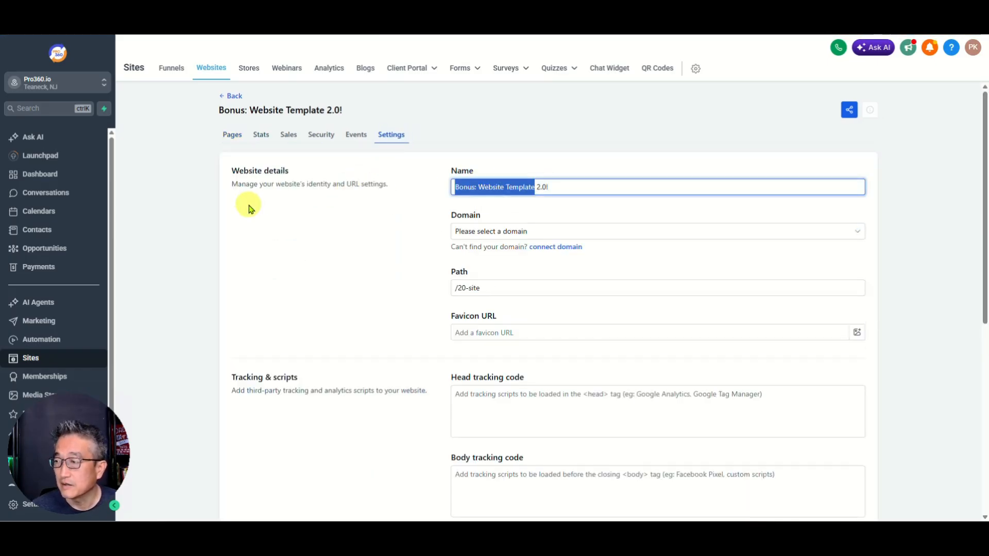
type("Pro3")
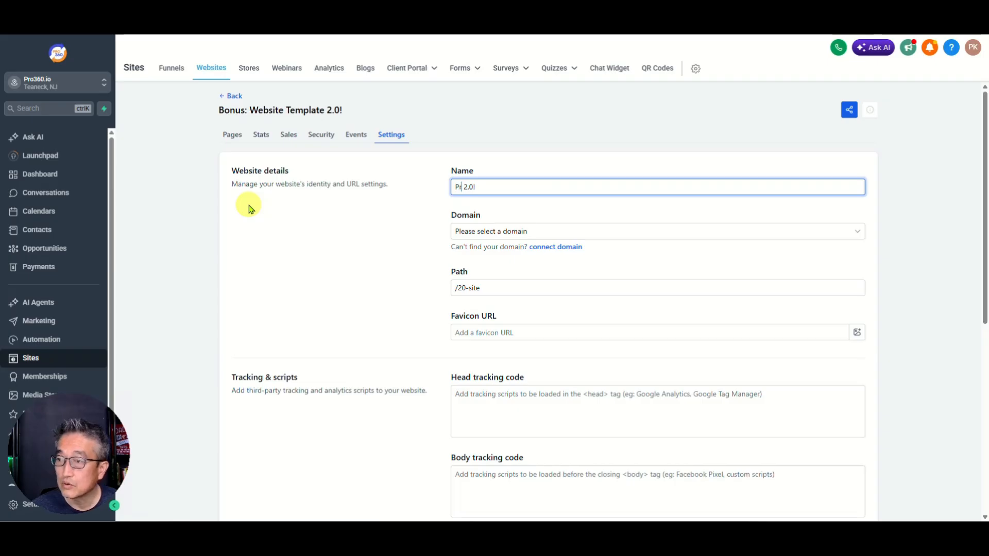
type("0")
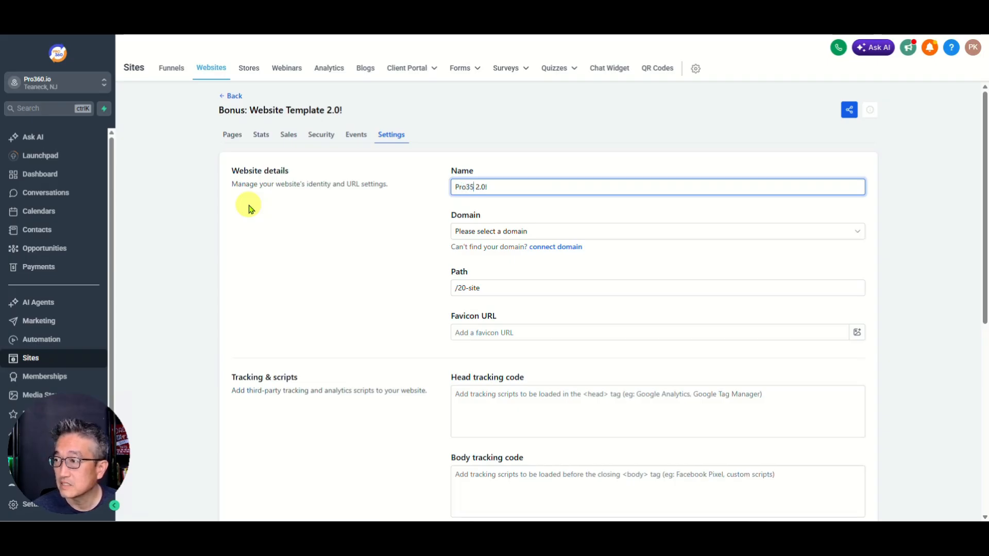
type("0.ai")
key("Delete")
key("Delete")
key("Delete")
key("Delete")
key("Delete")
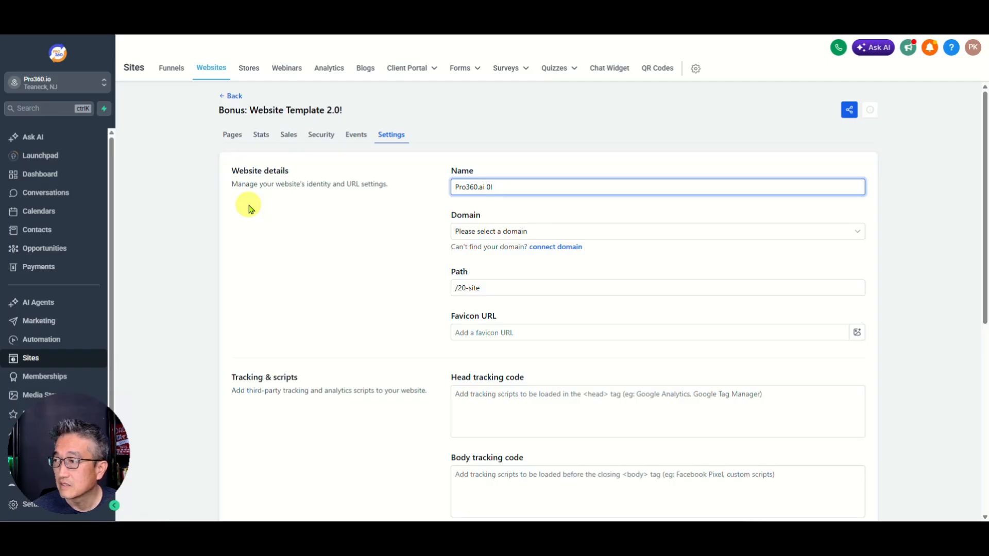
type("V2 ")
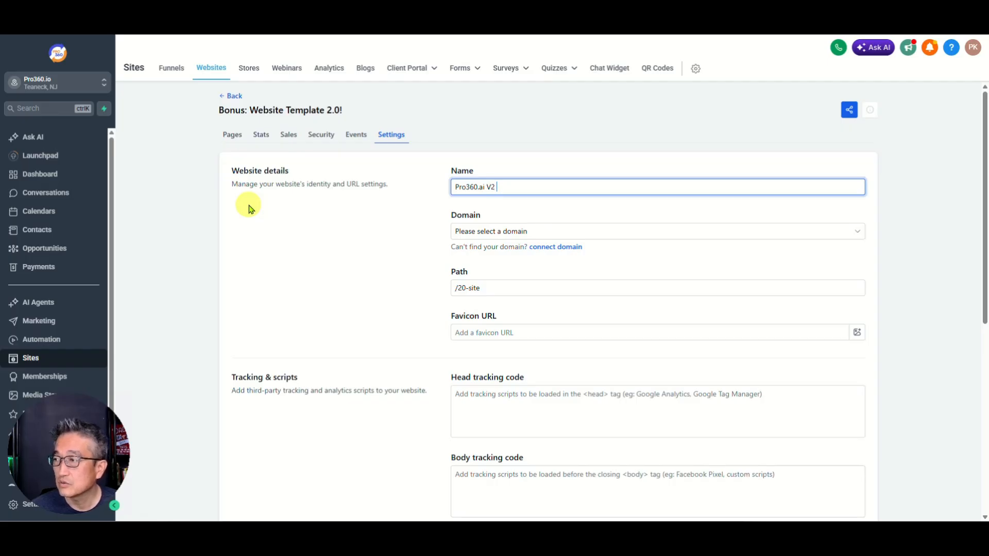
type("(GHL")
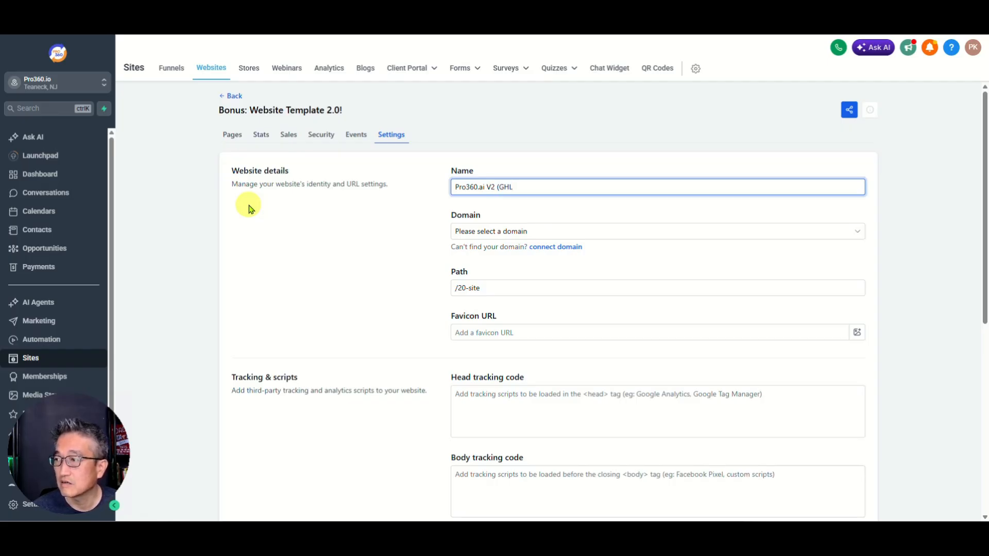
Step: Set the website path to /pro360aiv2 and save the settings
left_click(472, 237)
left_click(376, 235)
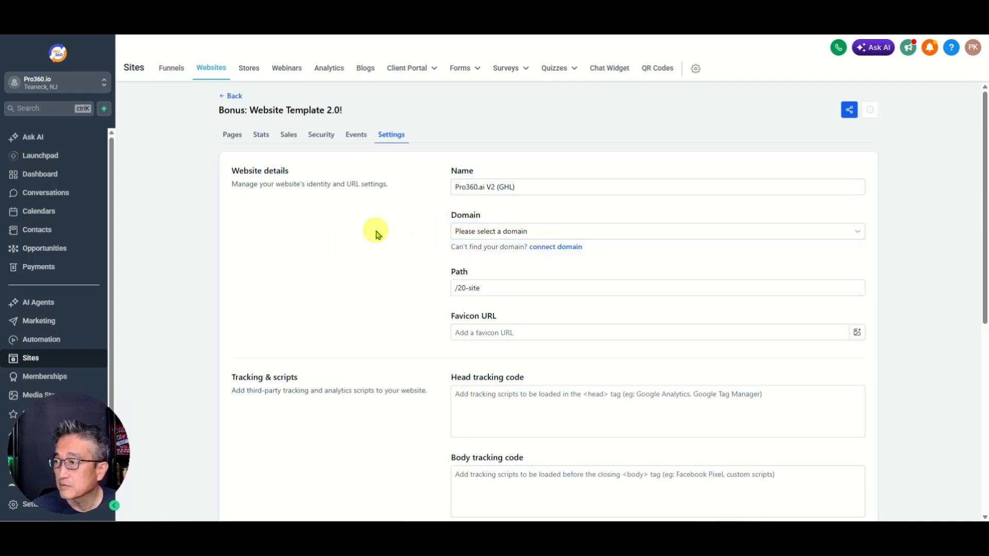
left_click(471, 289)
key("BackSpace")
key("BackSpace")
key("BackSpace")
key("BackSpace")
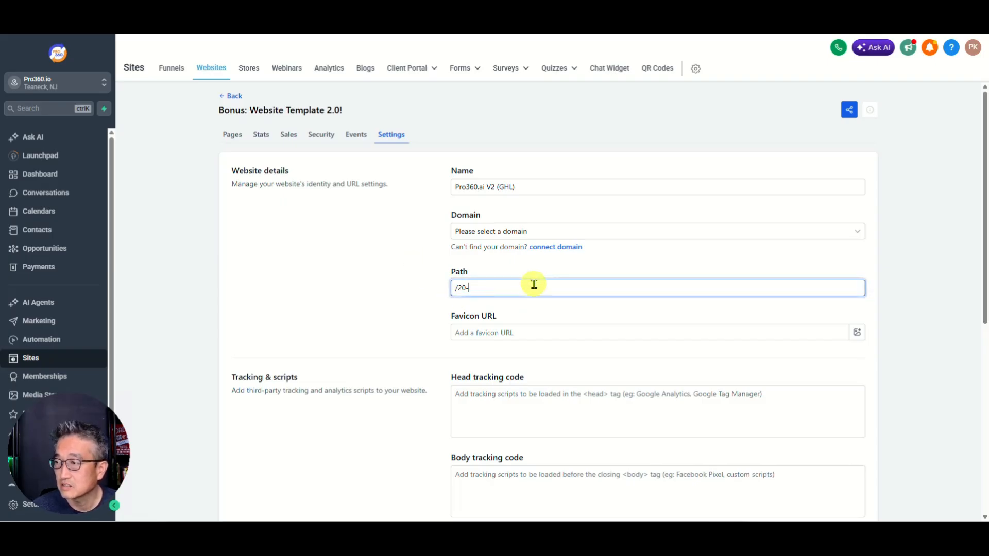
key("BackSpace")
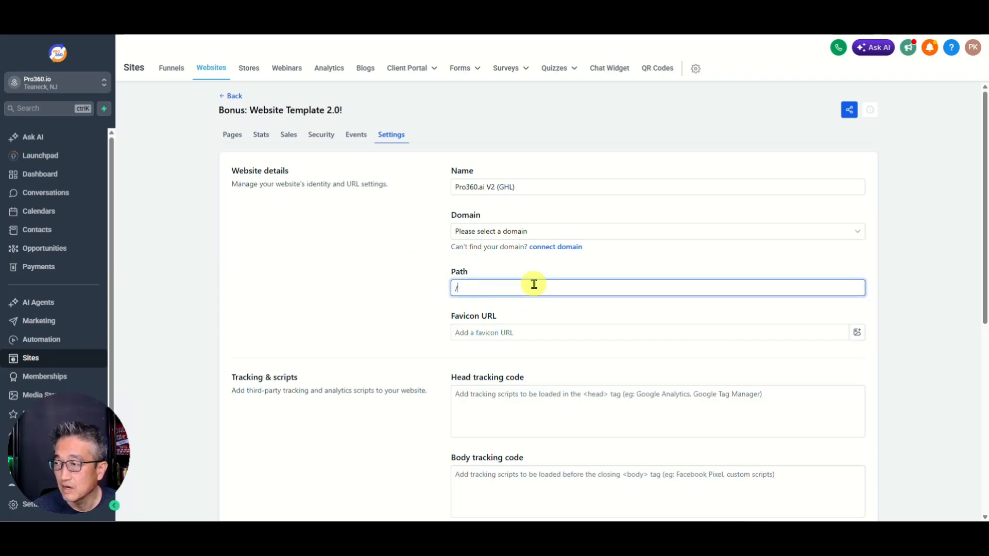
type("pro36")
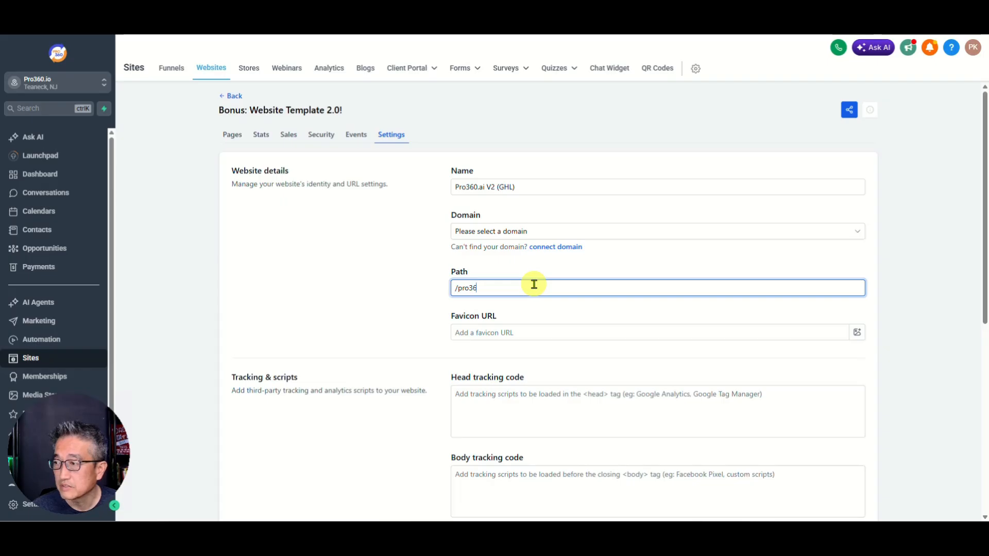
type("0")
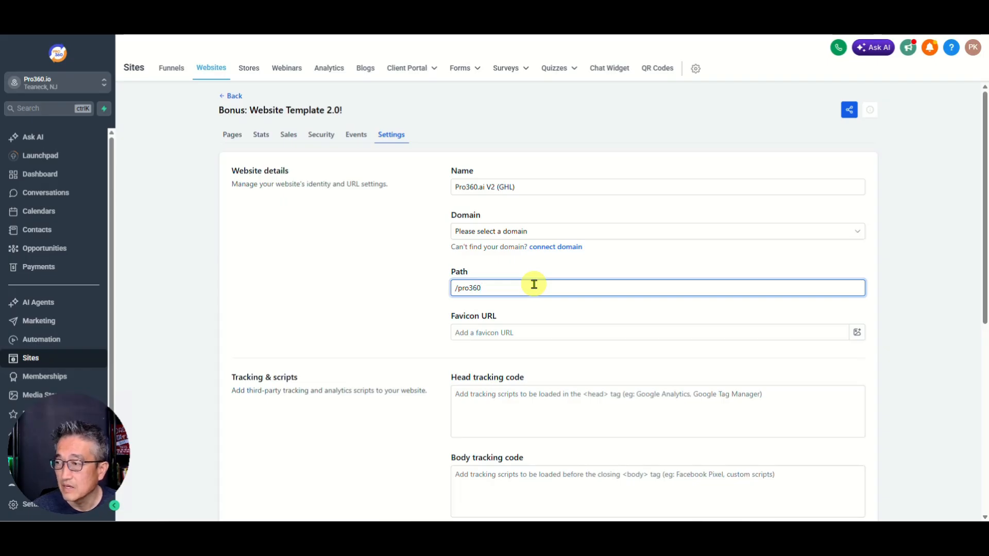
type("site2")
key("BackSpace")
key("BackSpace")
key("BackSpace")
key("BackSpace")
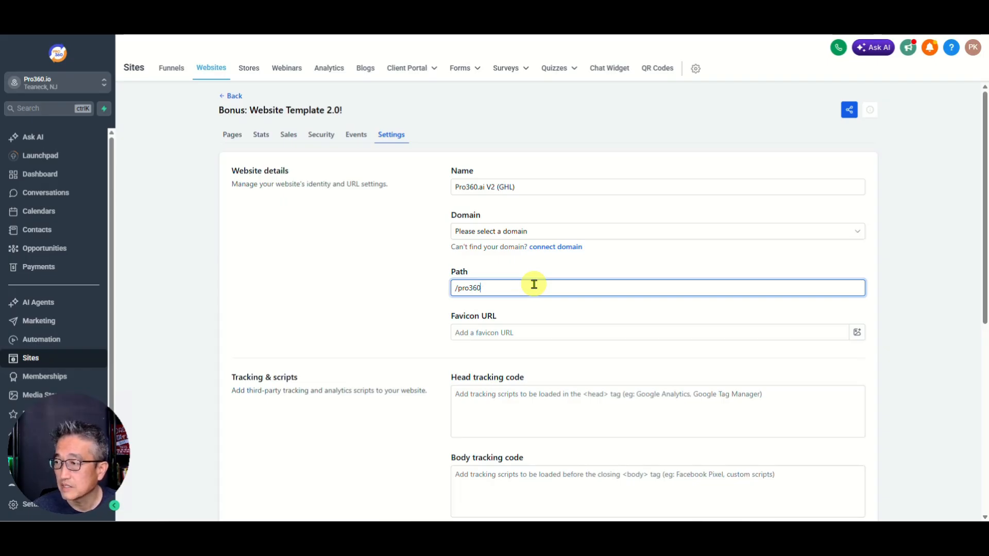
type("aiv")
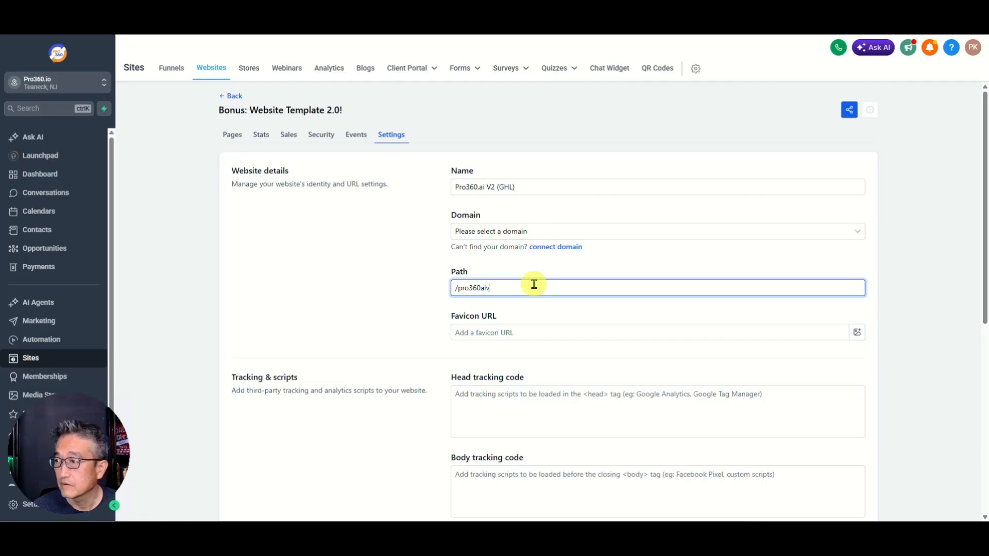
type("2")
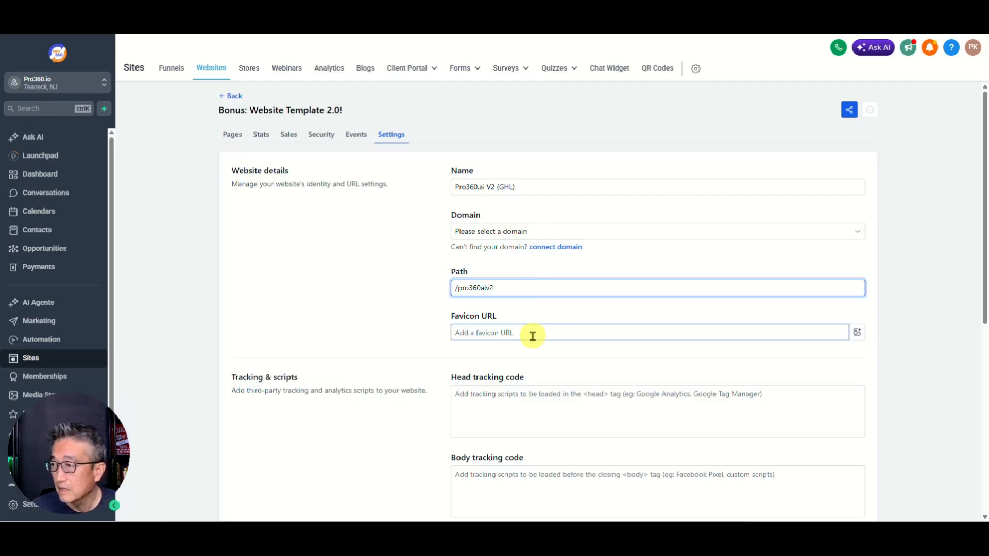
left_click(574, 400)
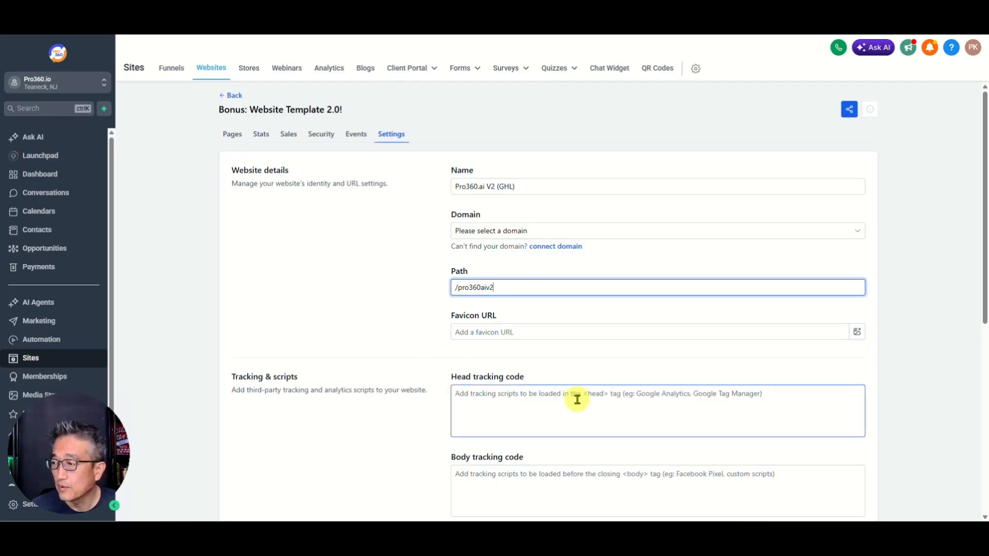
scroll(574, 400, "down", 7)
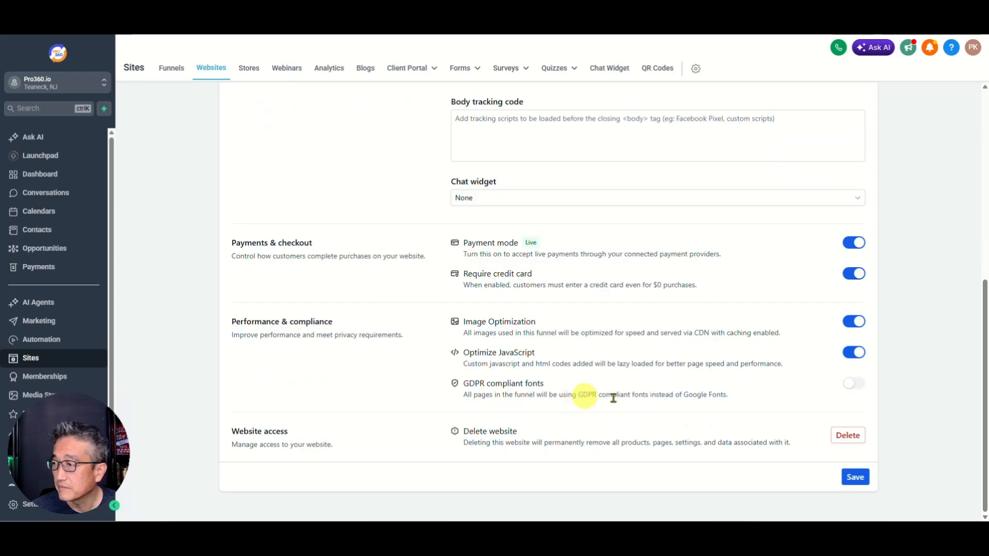
left_click(855, 479)
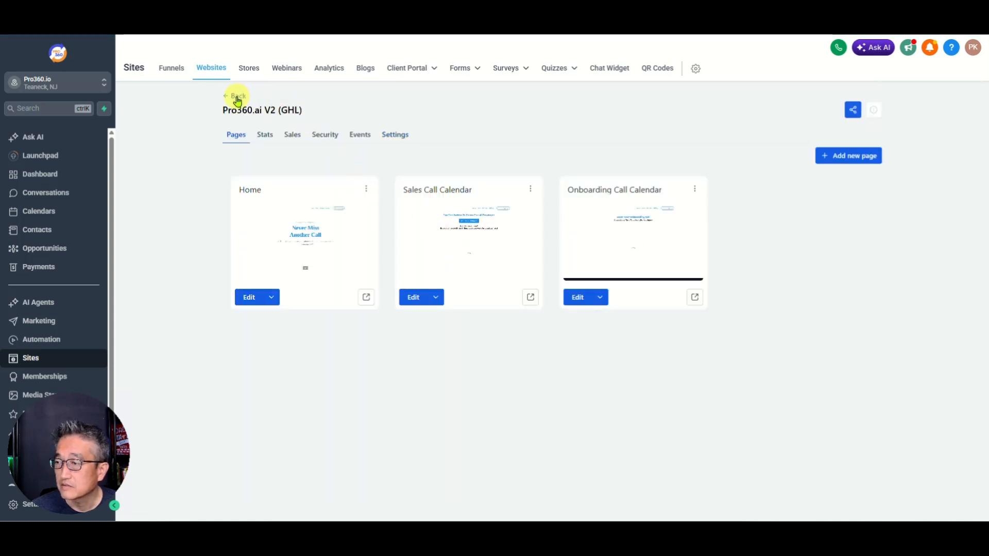
Step: Return to the site's pages and open the Home page in the editor
left_click(238, 98)
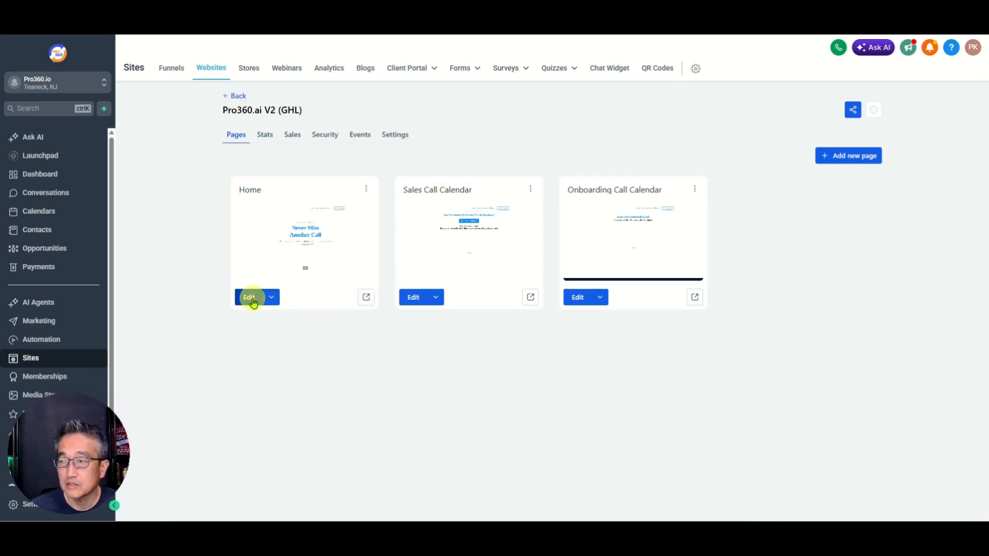
left_click(250, 298)
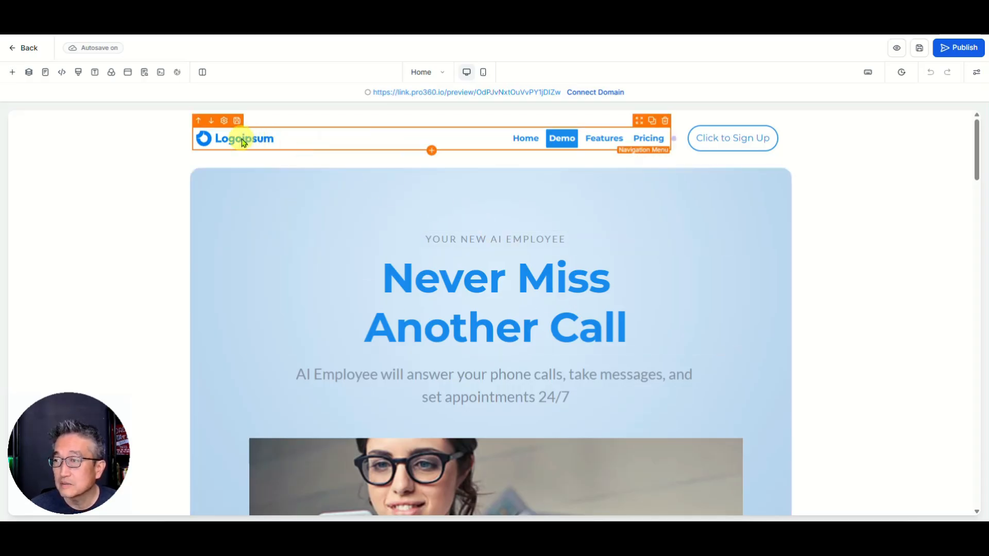
Step: Turn off Logo In Menu on the Home page navigation menu and save it to the global section
left_click(283, 142)
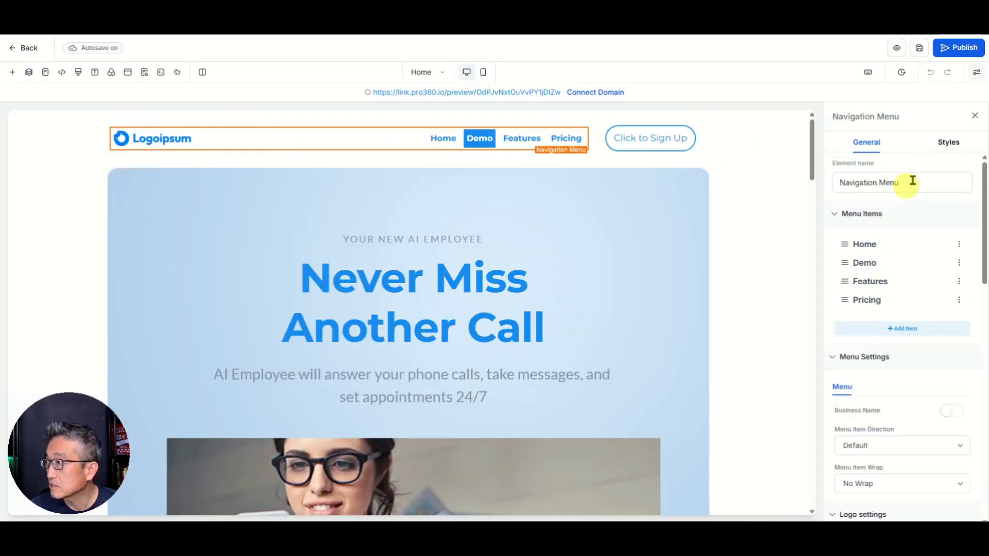
scroll(890, 317, "down", 3)
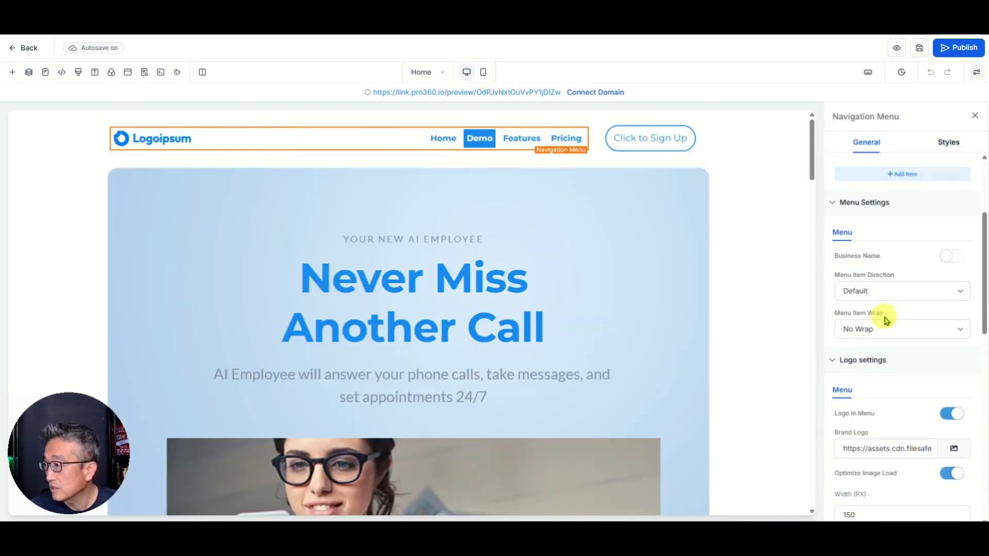
scroll(886, 320, "down", 1)
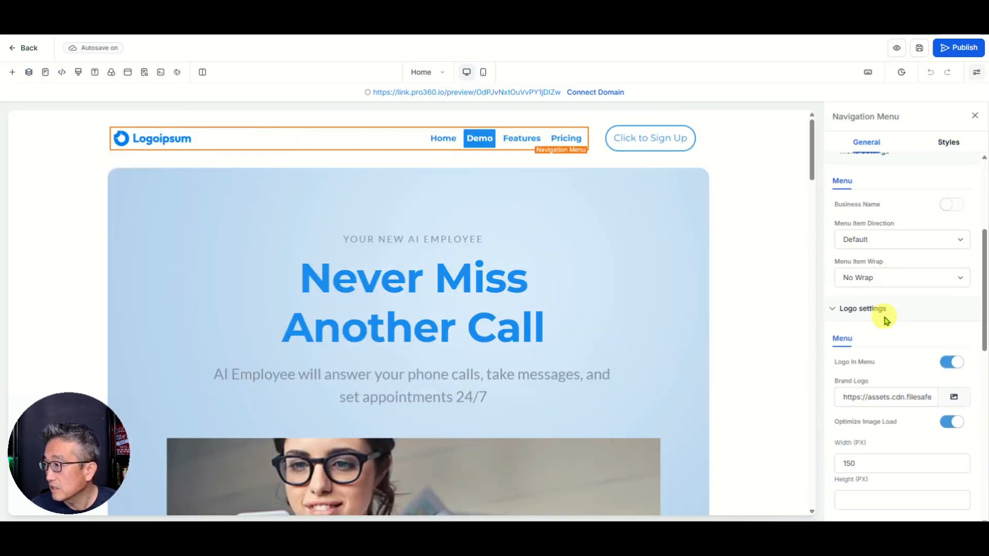
left_click(952, 367)
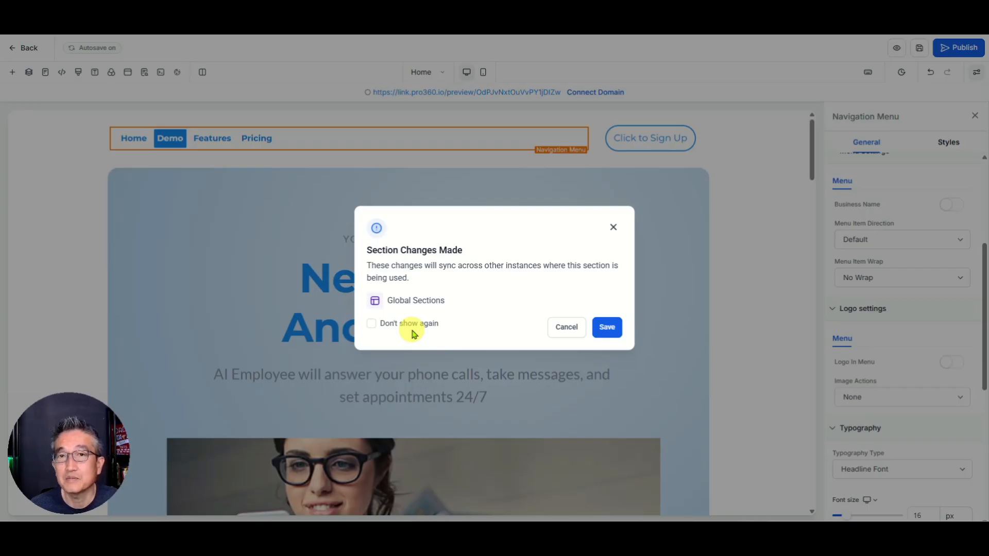
left_click(608, 328)
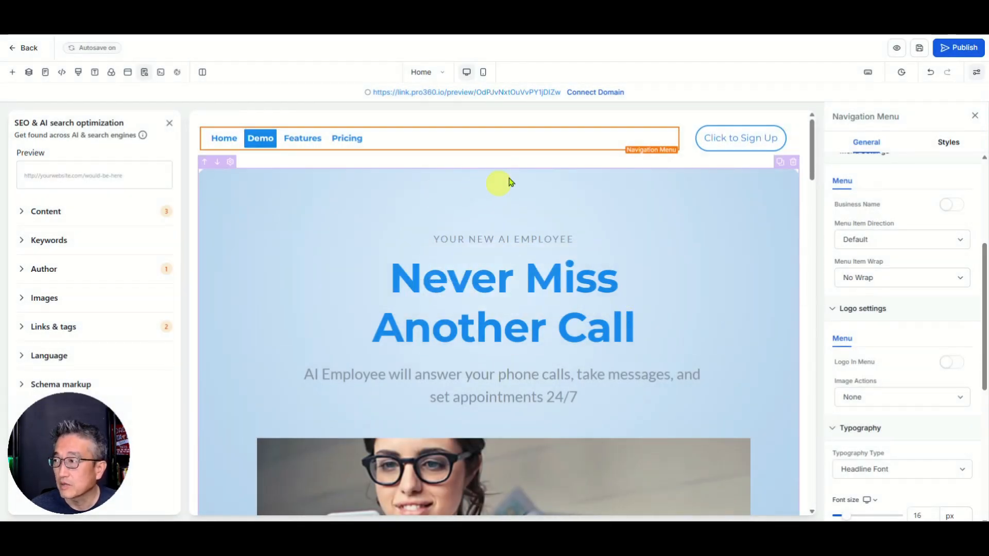
left_click(712, 139)
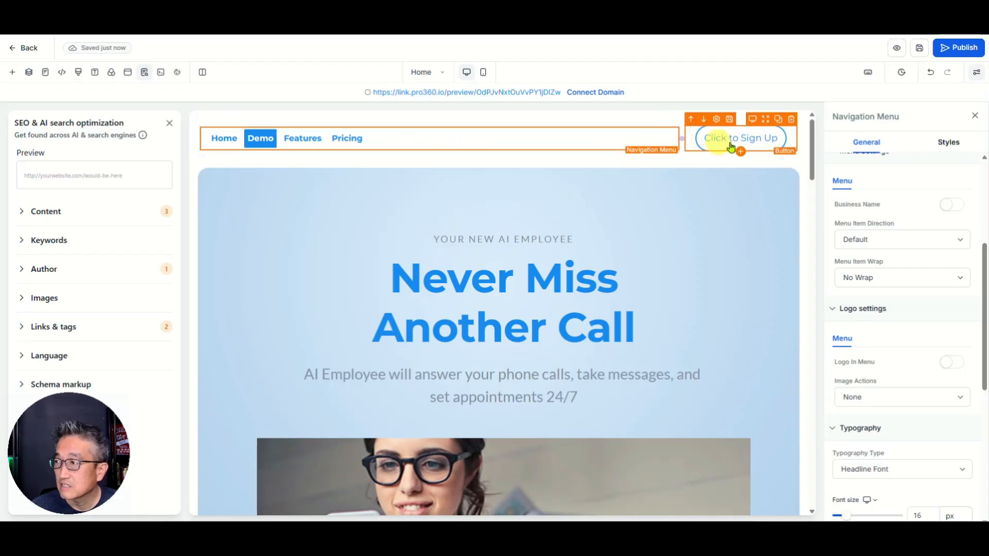
left_click(584, 146)
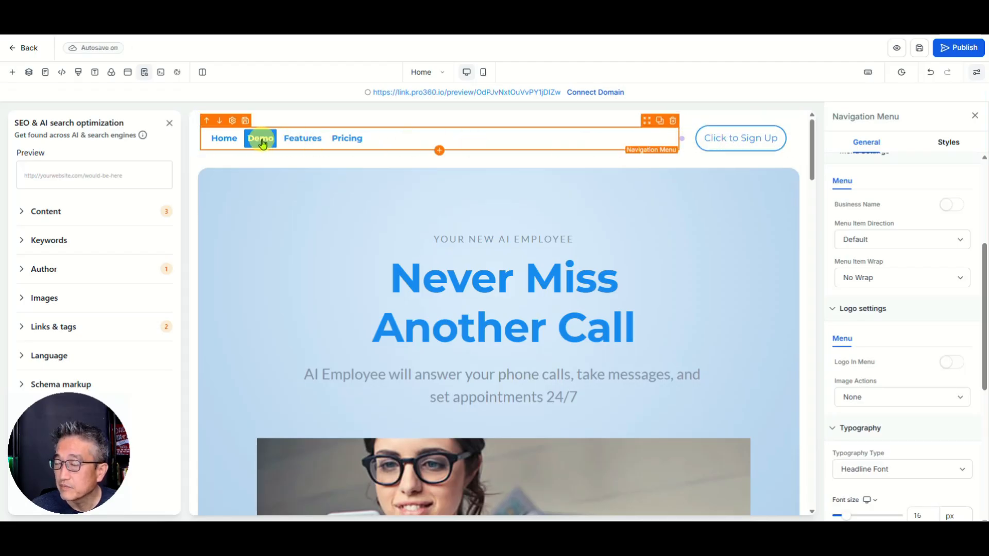
scroll(899, 270, "up", 5)
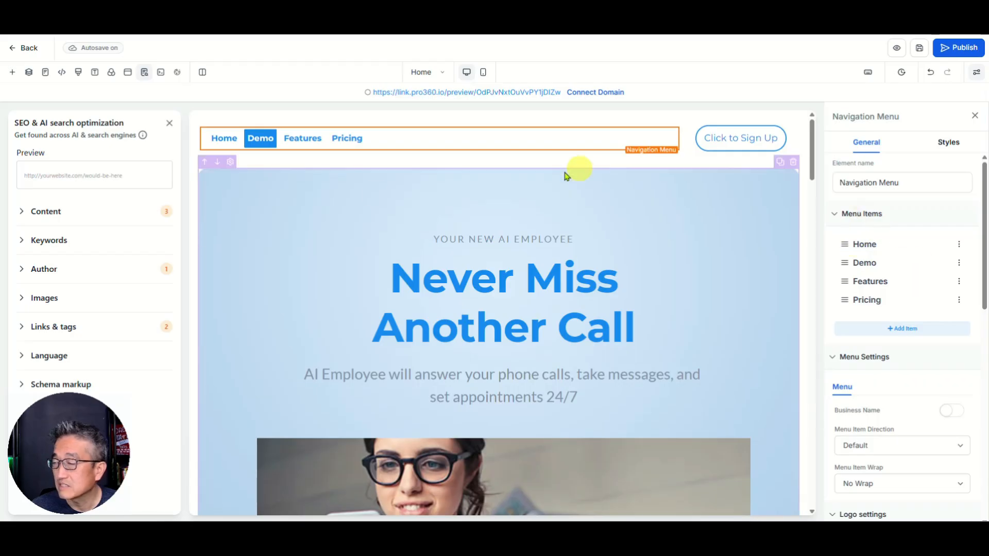
left_click(960, 263)
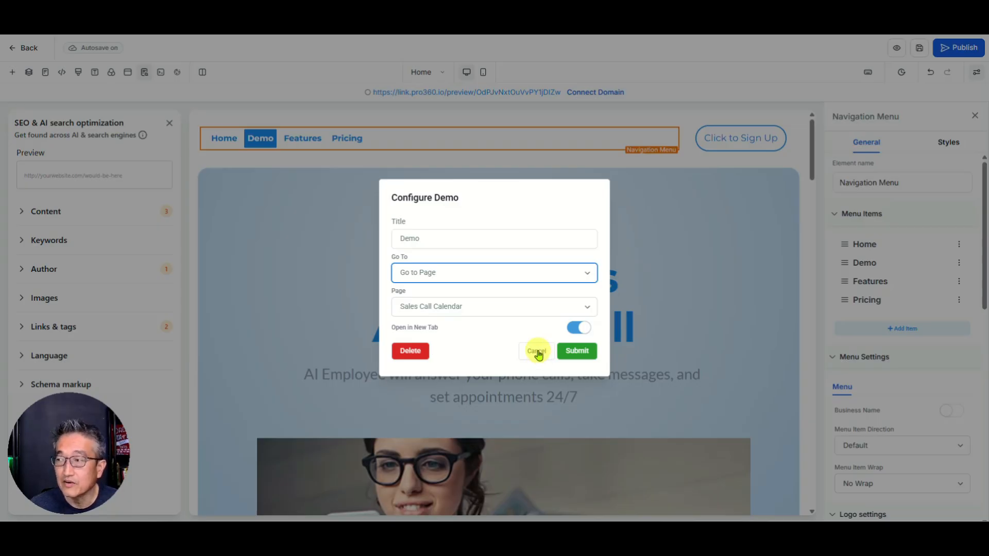
left_click(538, 353)
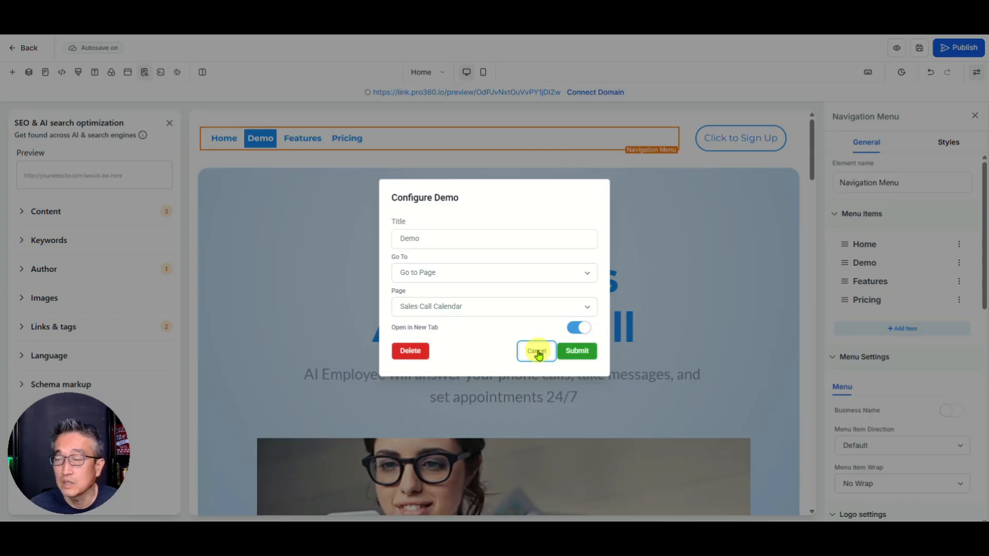
left_click(538, 353)
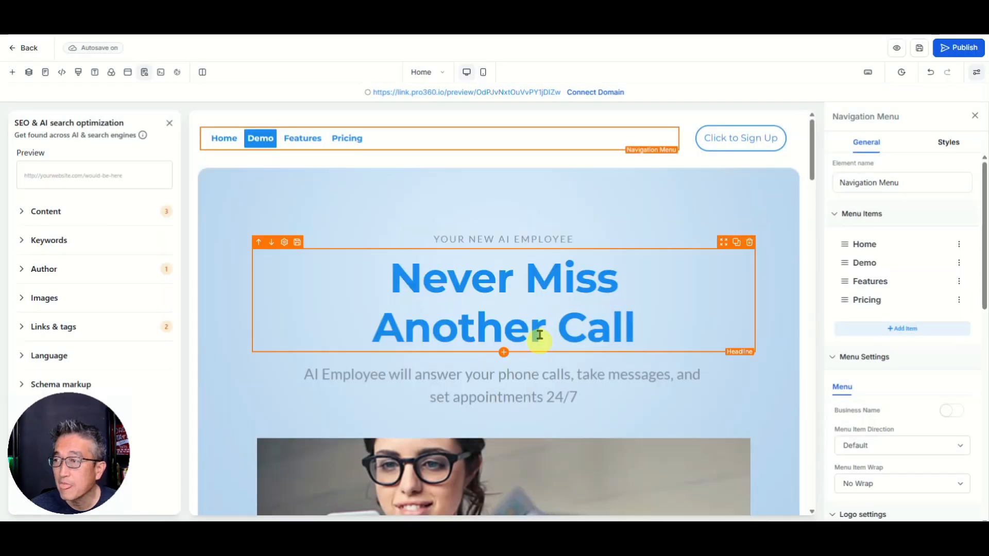
left_click(302, 139)
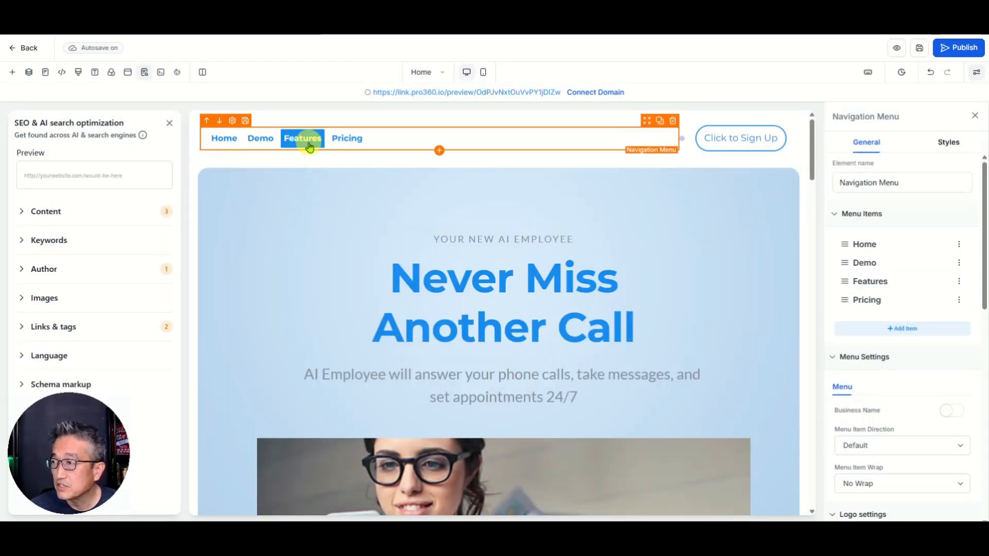
left_click(958, 283)
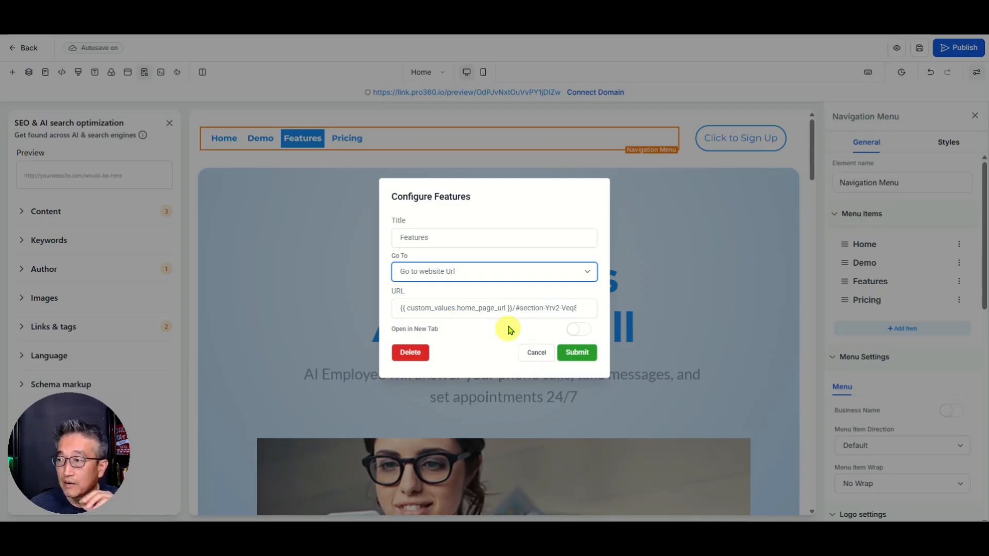
left_click(533, 354)
scroll(490, 354, "down", 5)
scroll(481, 352, "down", 8)
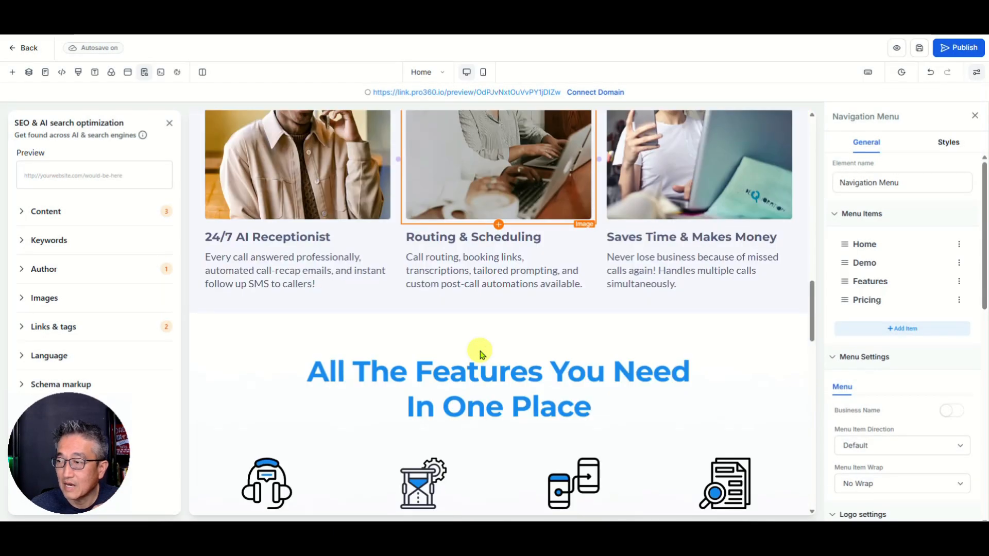
scroll(479, 353, "up", 15)
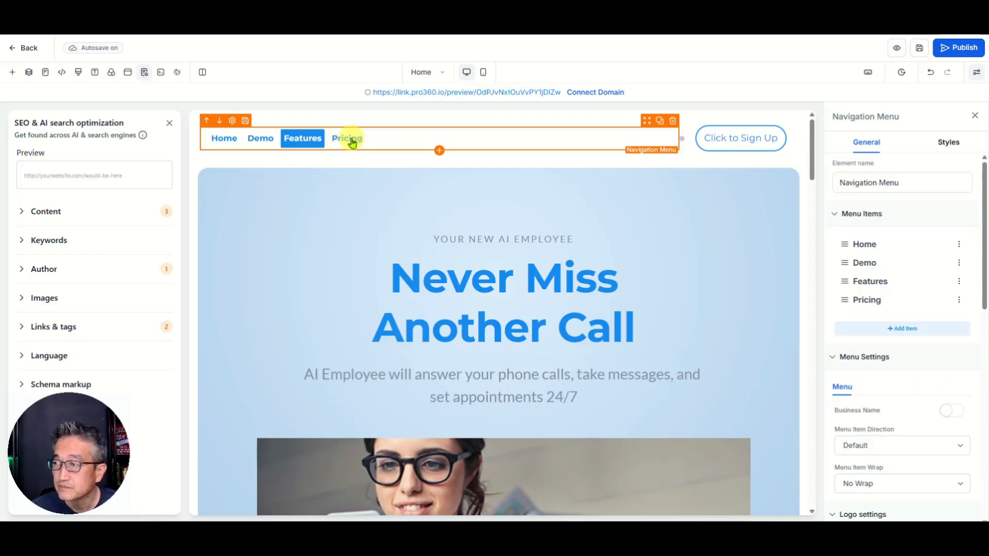
left_click(347, 138)
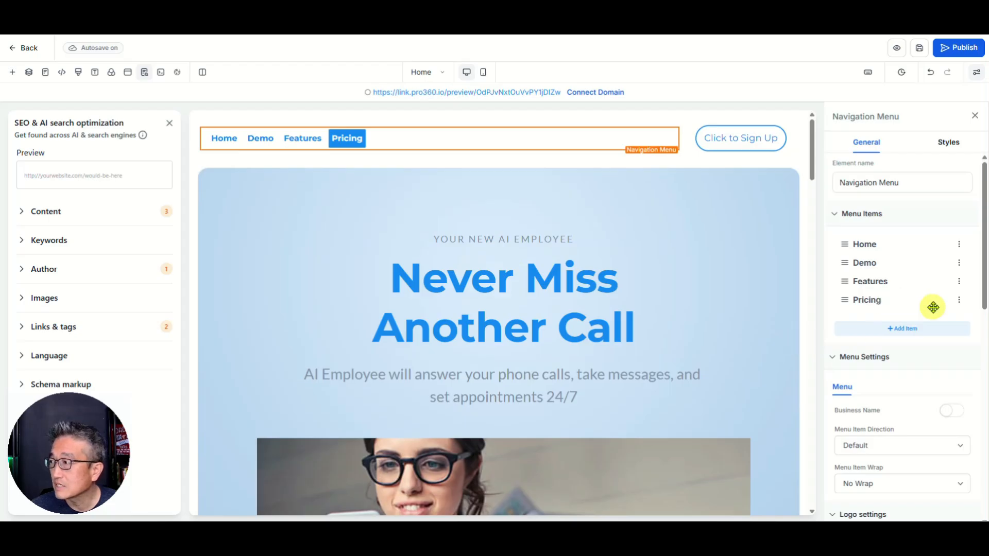
left_click(959, 301)
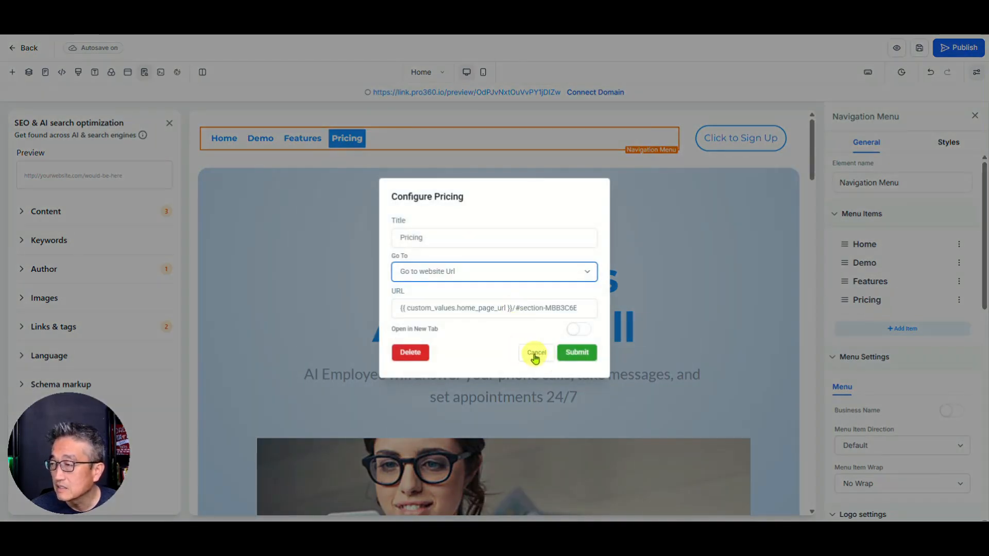
left_click(536, 355)
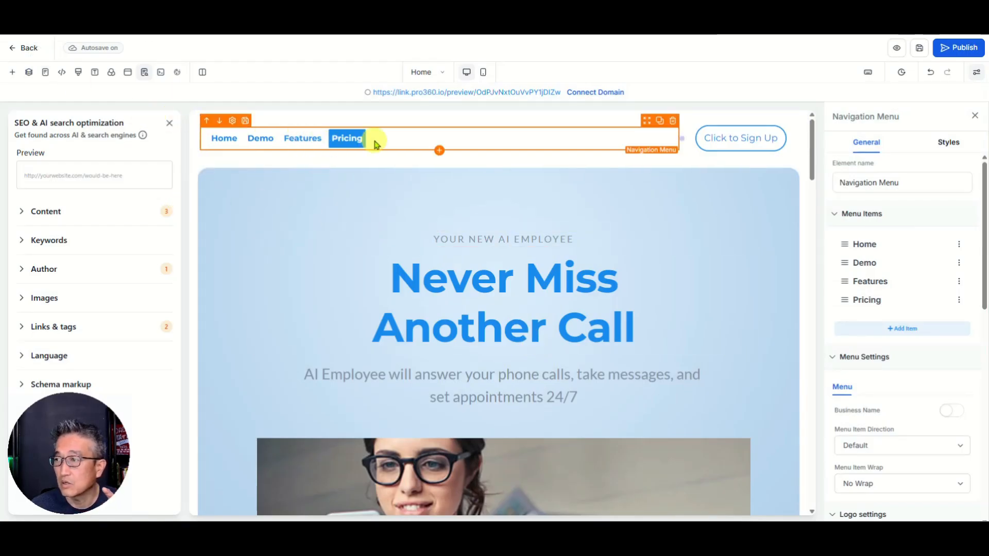
Step: Leave the page editor and go to Settings > Custom Values for the Pro360.io sub-account
left_click(28, 51)
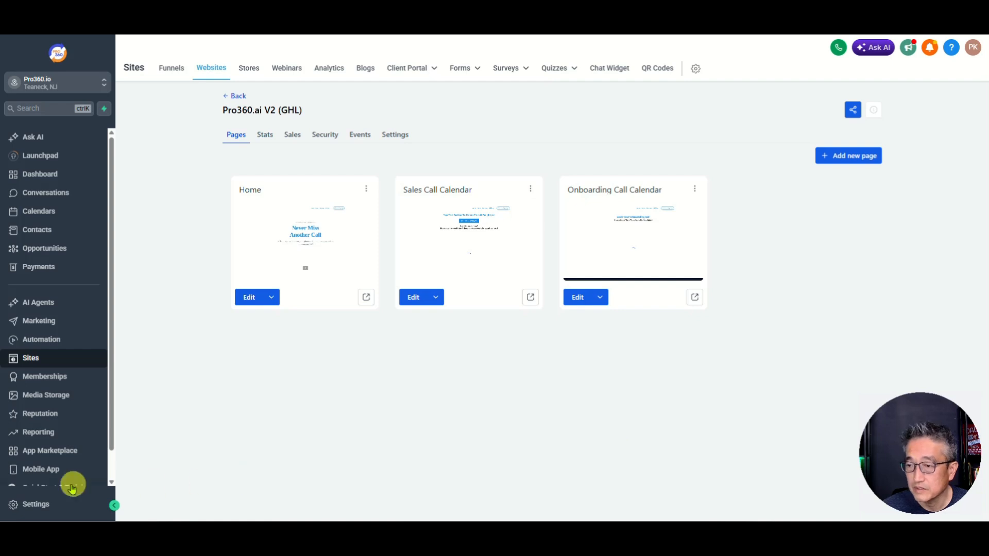
left_click(38, 503)
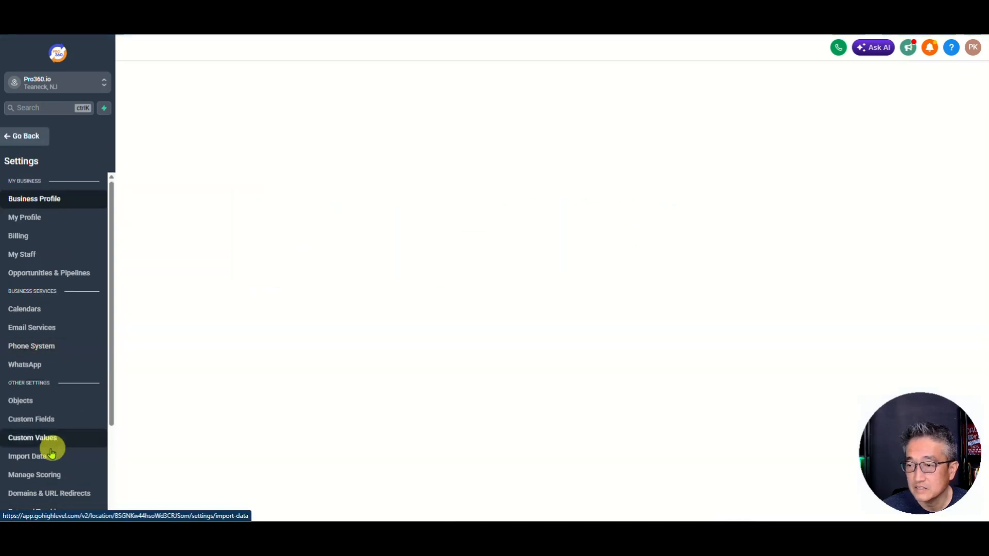
left_click(38, 437)
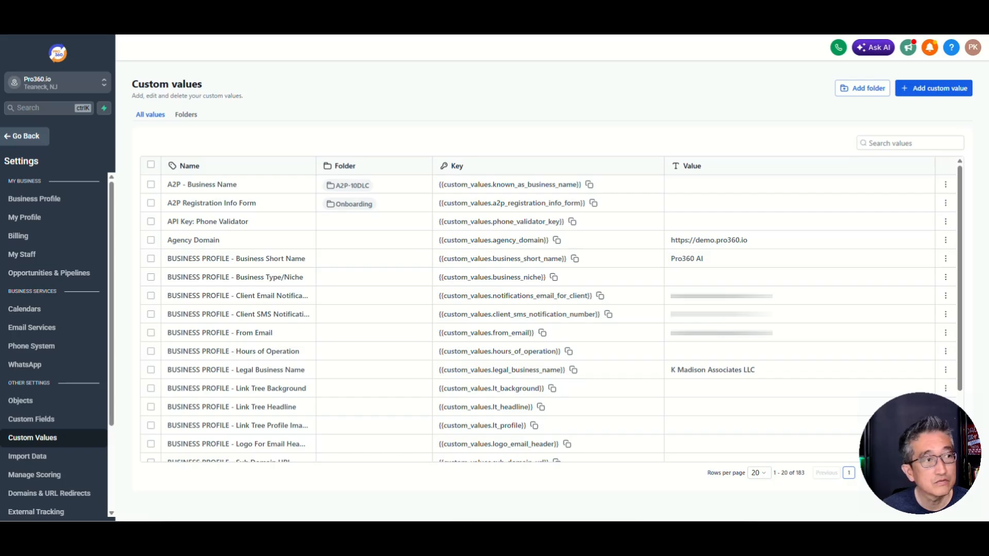
left_click(912, 146)
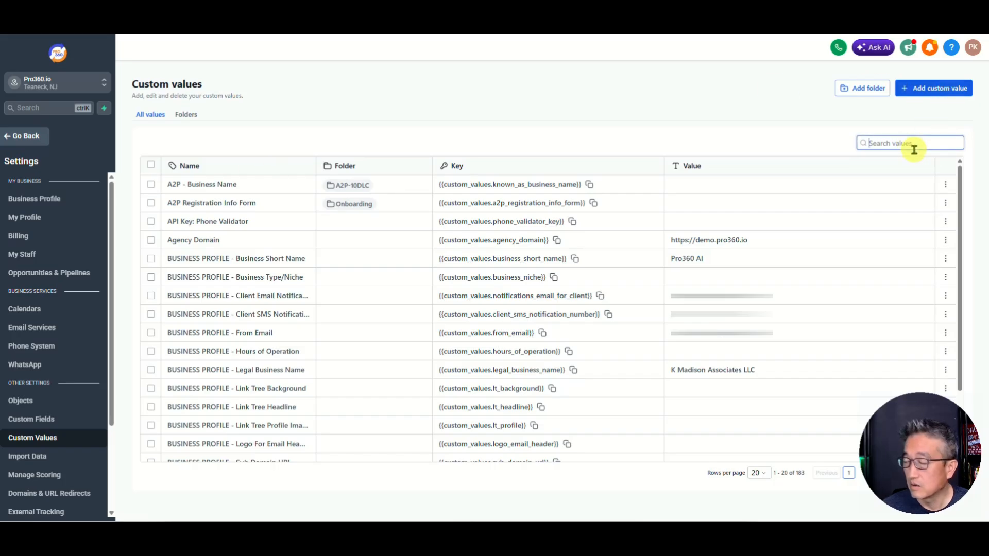
type("home page")
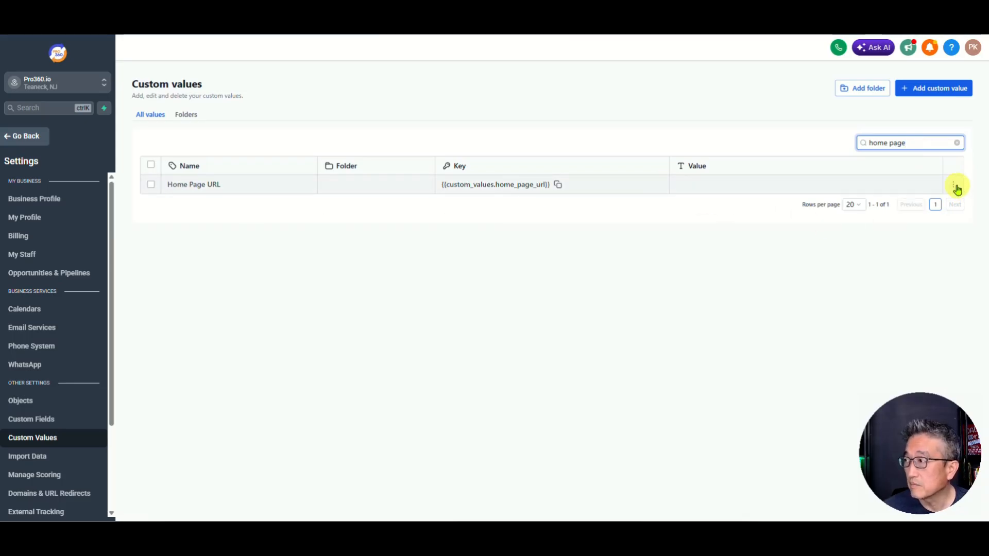
left_click(954, 186)
left_click(912, 206)
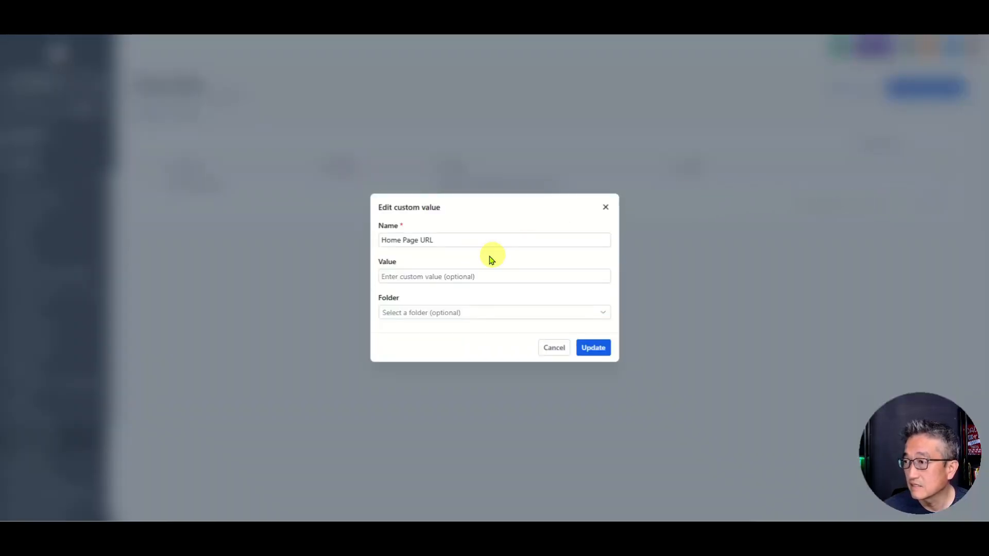
left_click(424, 277)
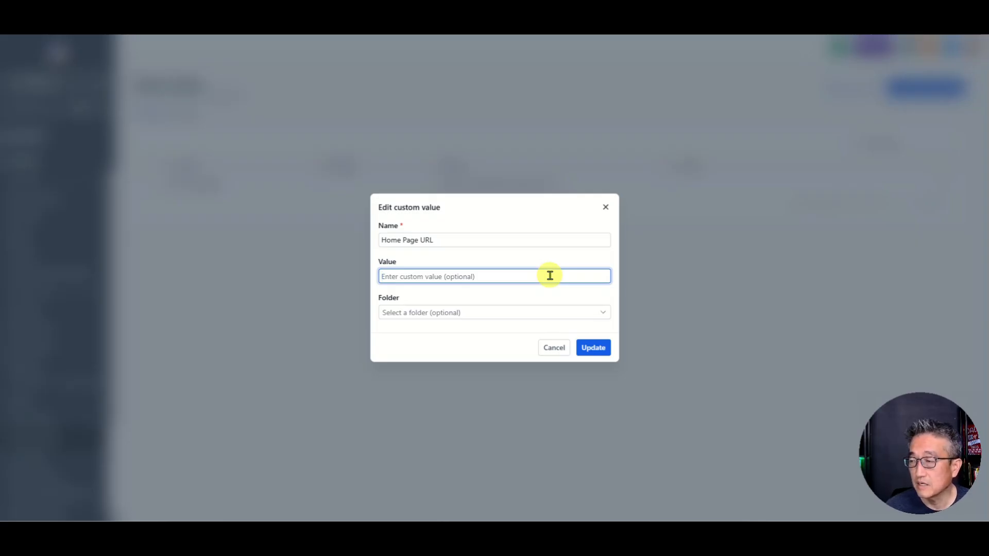
type("https://pro360.ai")
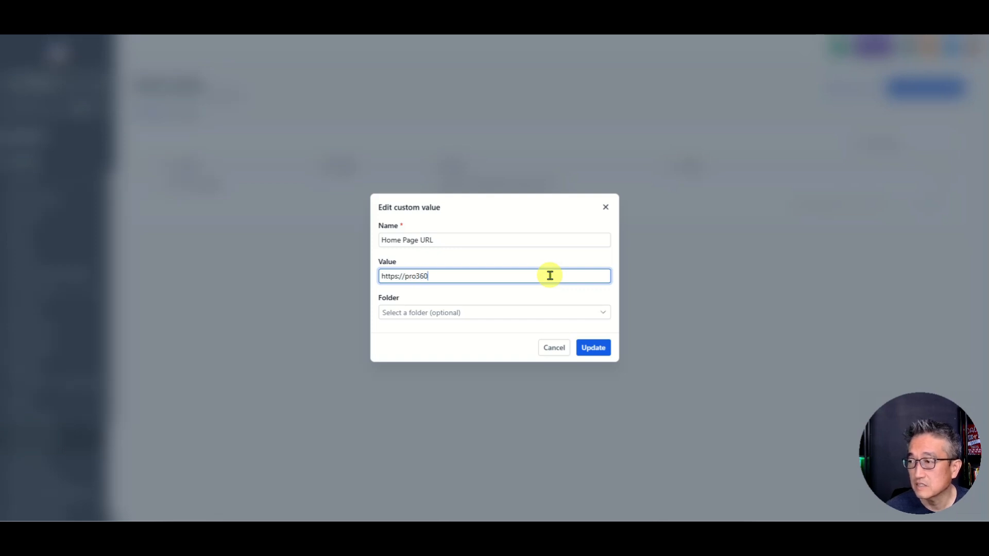
left_click(588, 347)
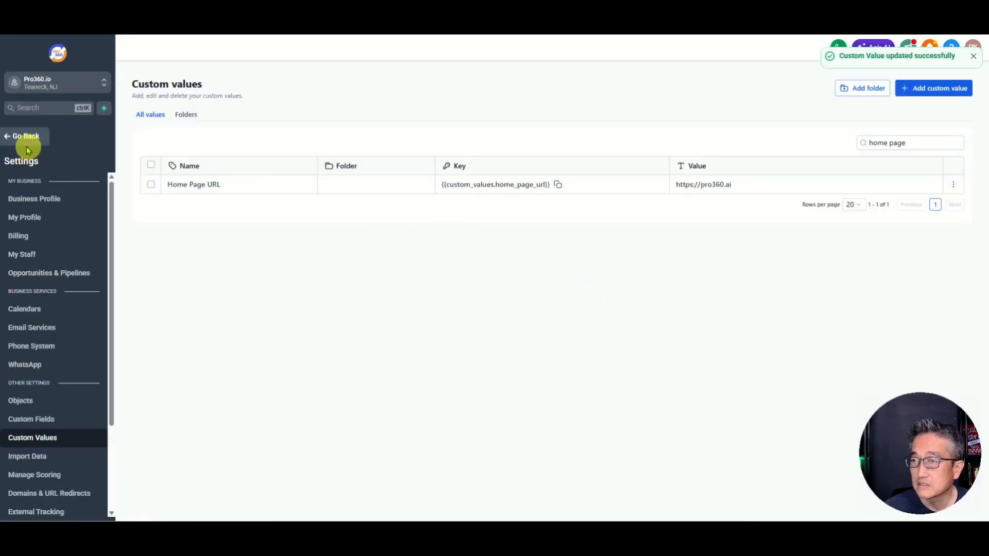
Step: Reopen the Home page in the builder and inspect the navigation menu's Demo item settings
left_click(12, 136)
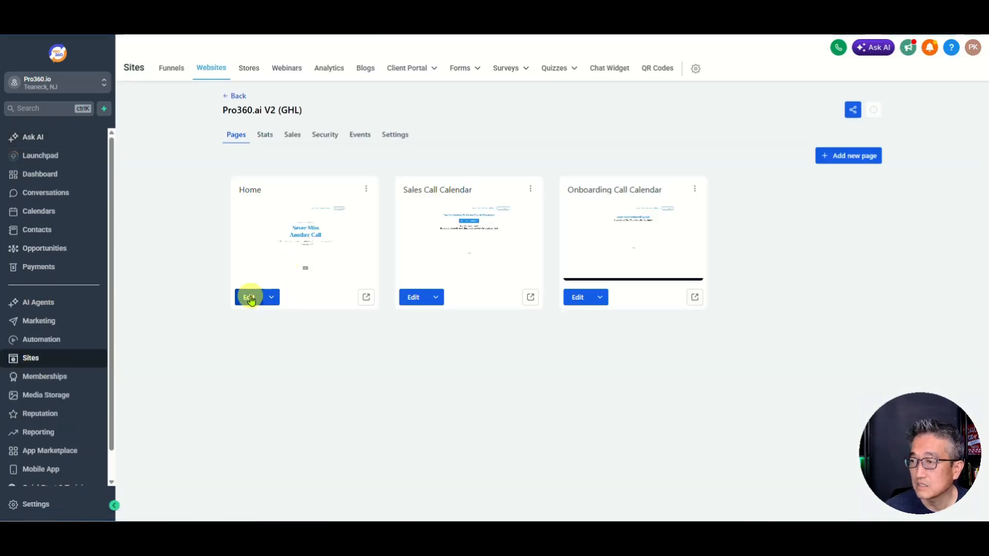
left_click(250, 297)
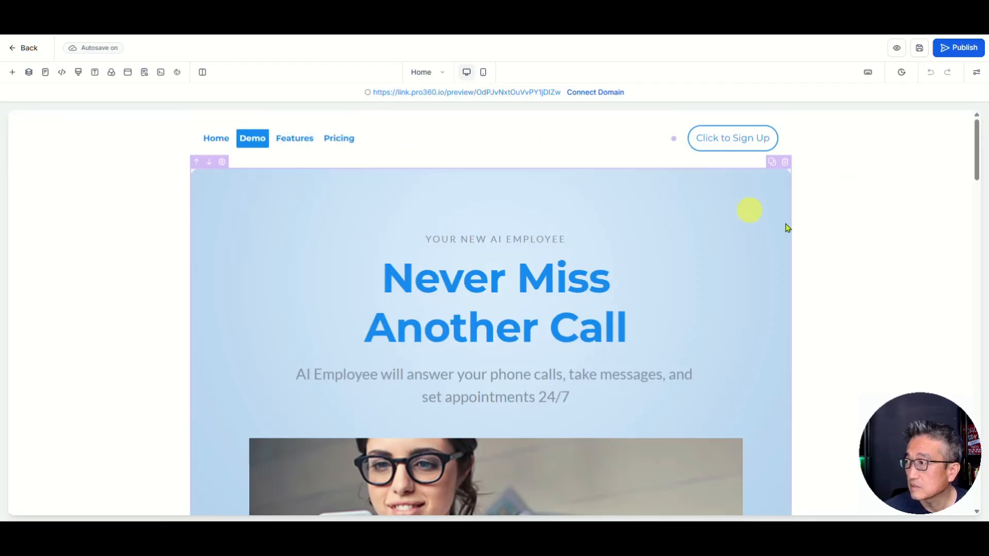
left_click(249, 138)
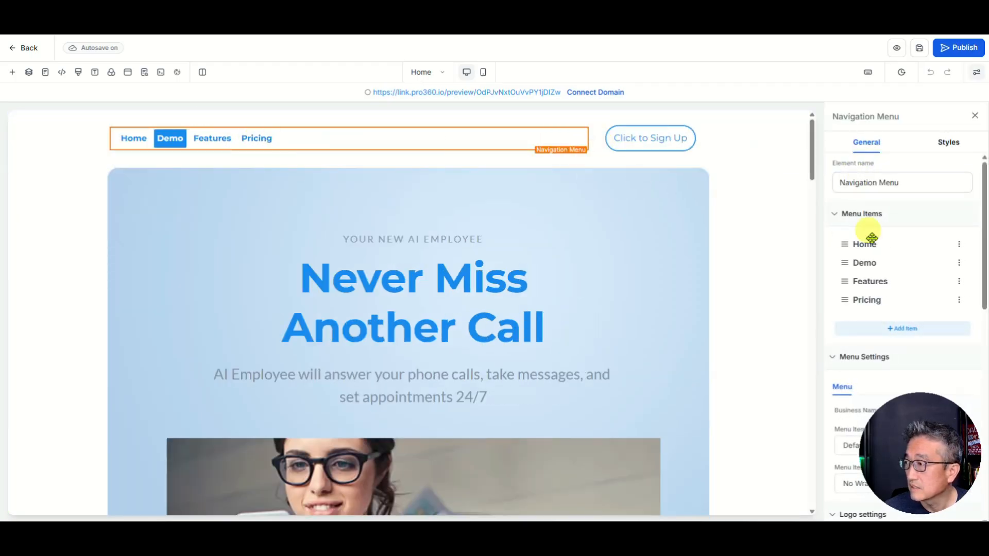
left_click(958, 263)
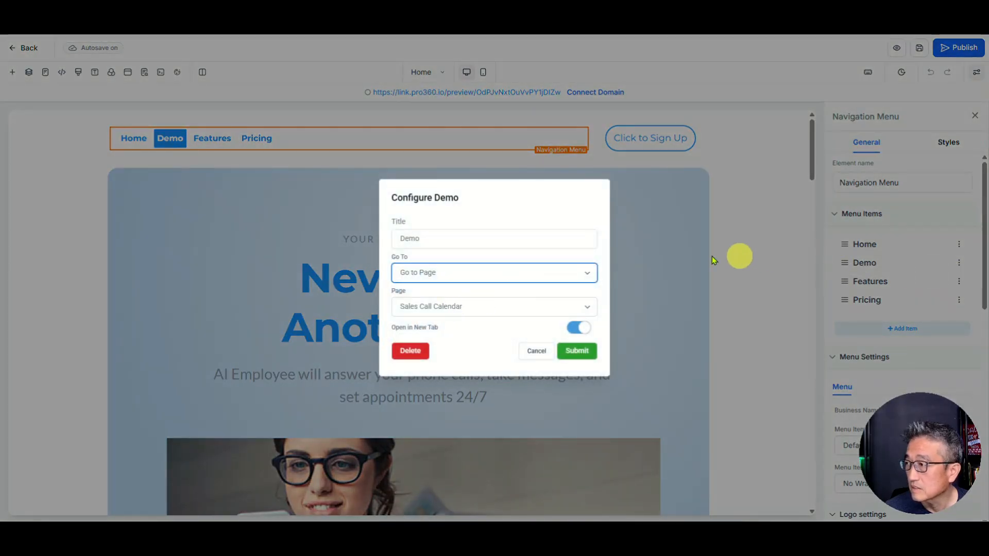
left_click(562, 350)
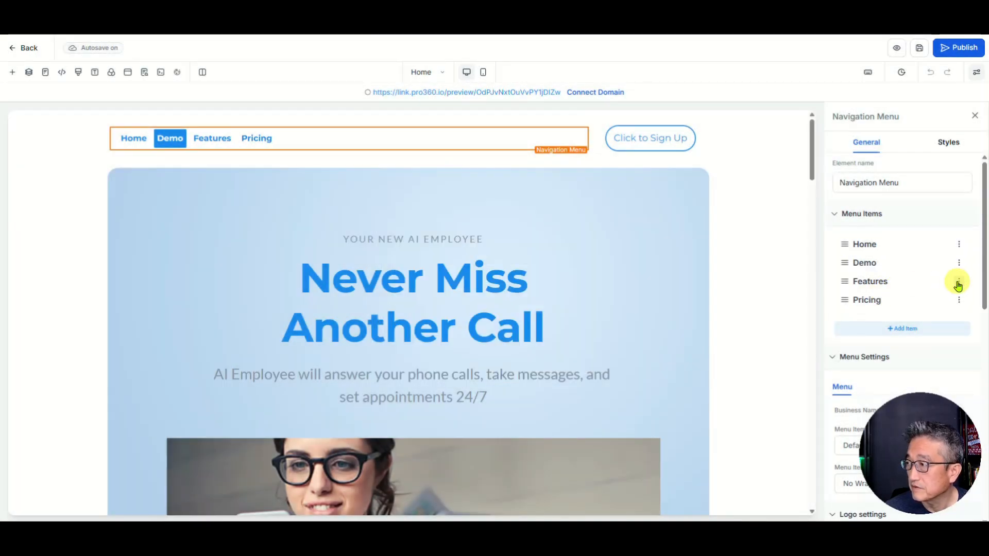
Step: Check the Features item's custom value URL, discard changes, and return to the pages list
left_click(959, 282)
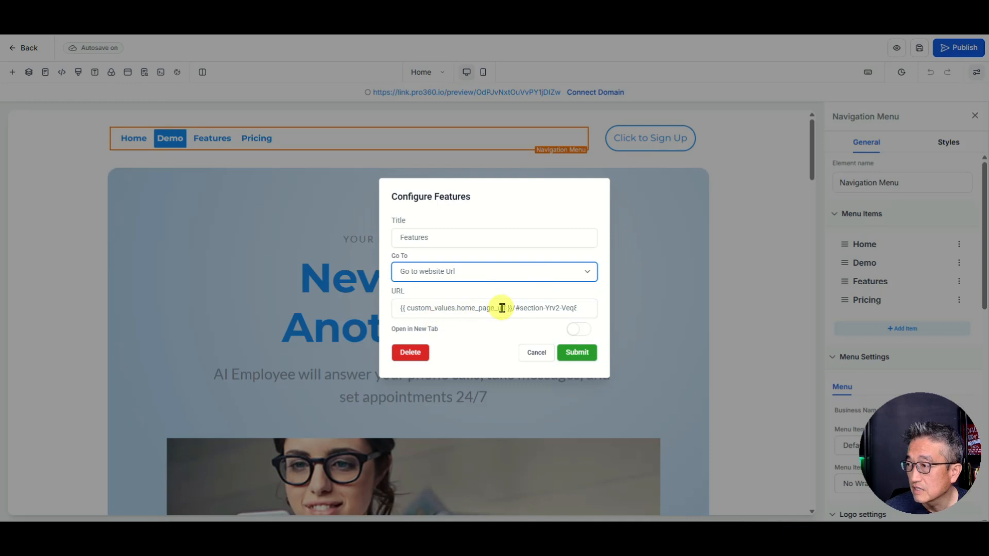
left_click_drag(510, 308, 402, 308)
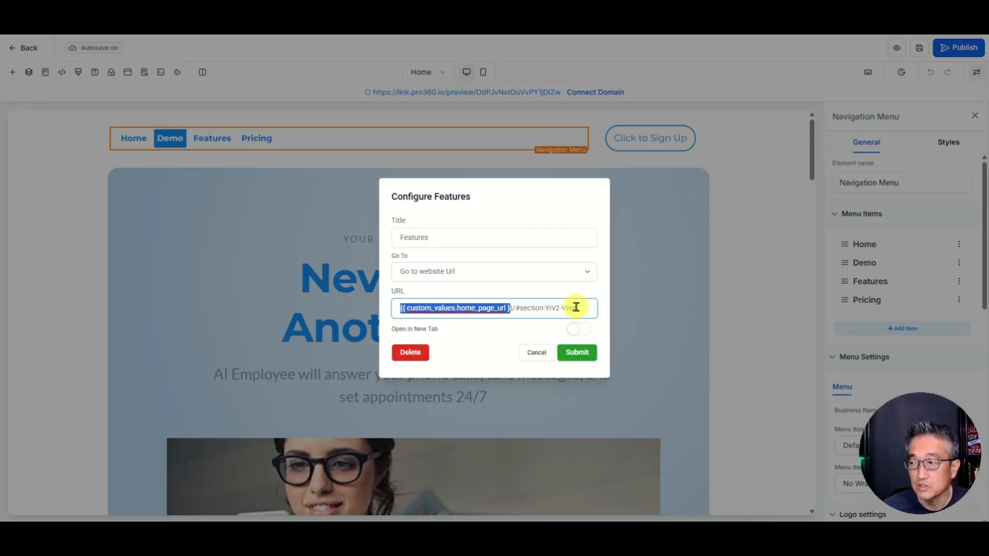
left_click(535, 354)
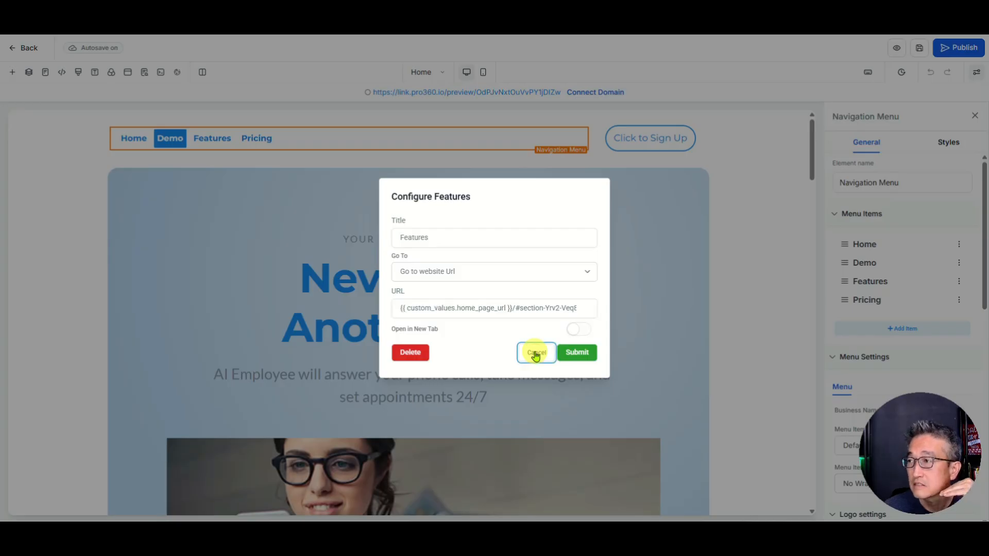
left_click(535, 353)
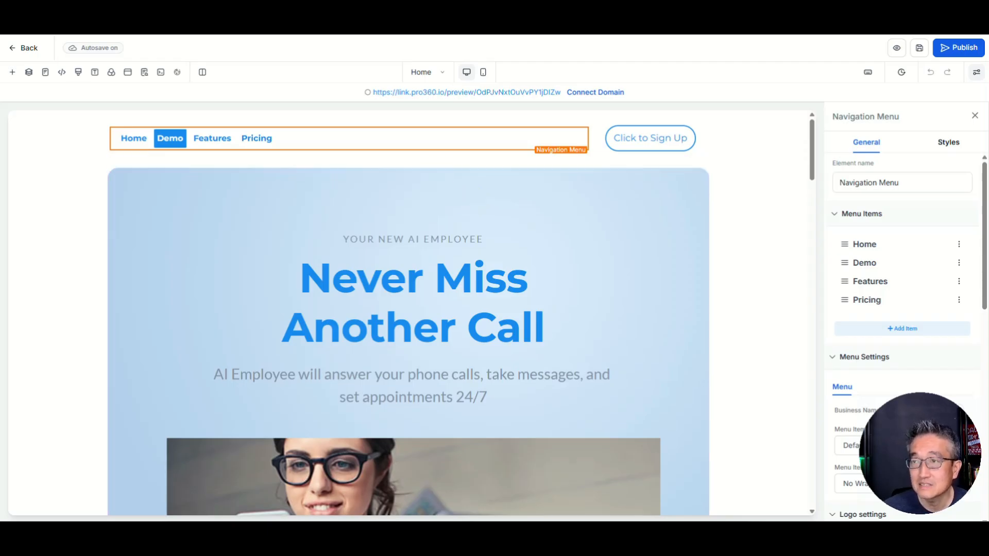
left_click(29, 49)
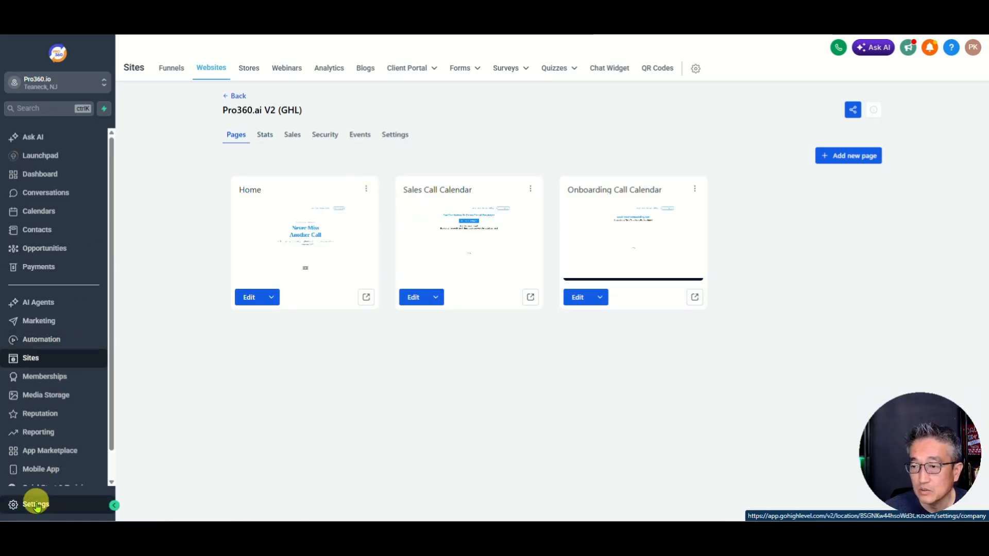
left_click(37, 506)
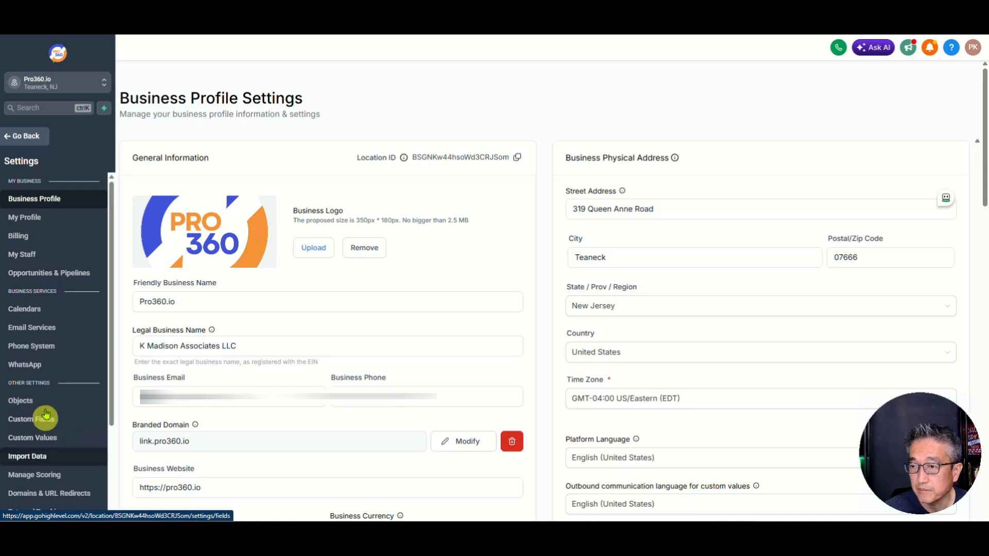
scroll(37, 412, "down", 3)
left_click(40, 393)
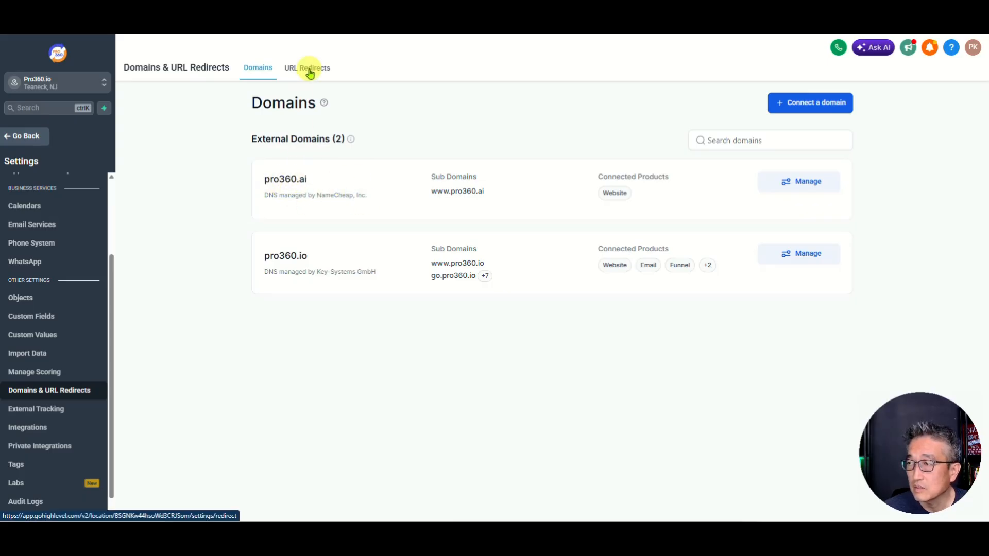
left_click(806, 185)
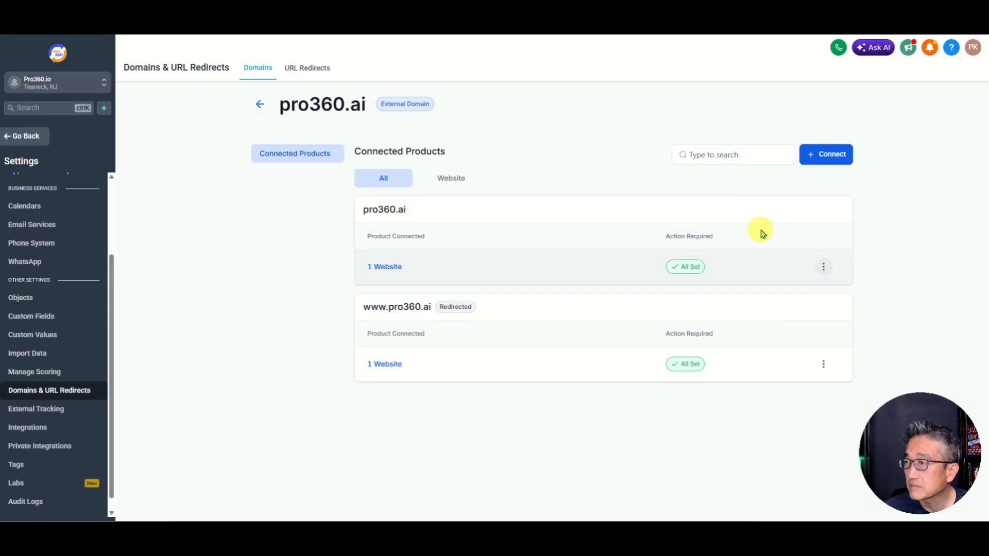
left_click(820, 367)
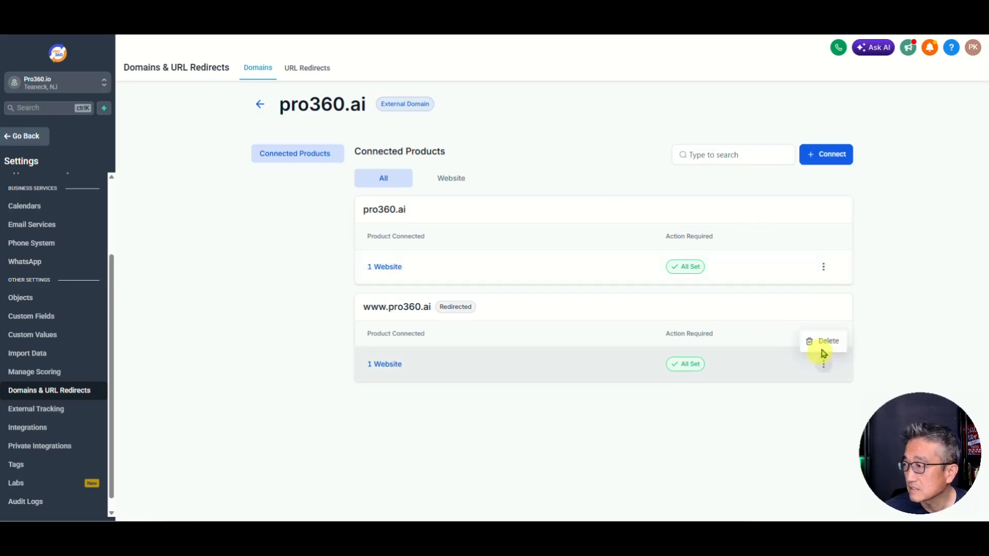
left_click(819, 342)
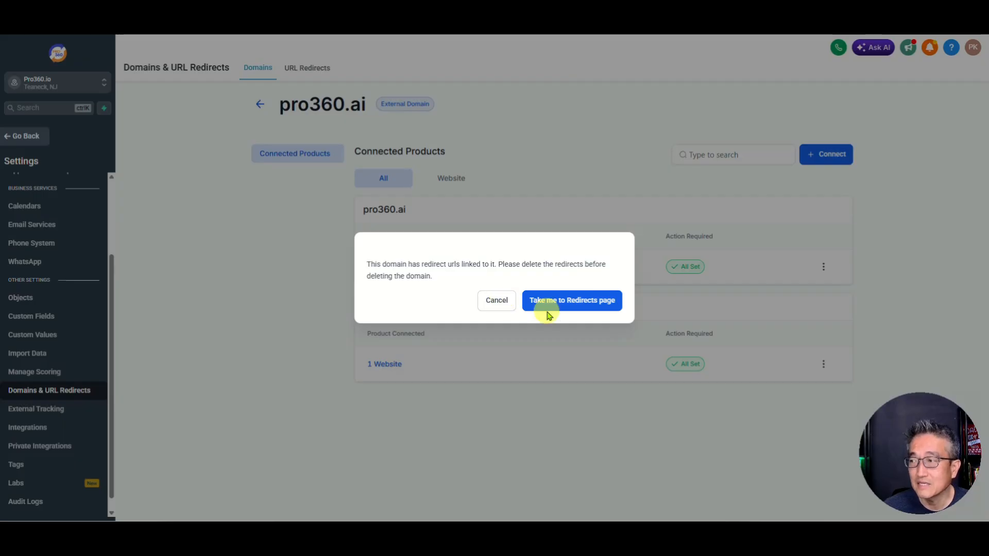
left_click(498, 303)
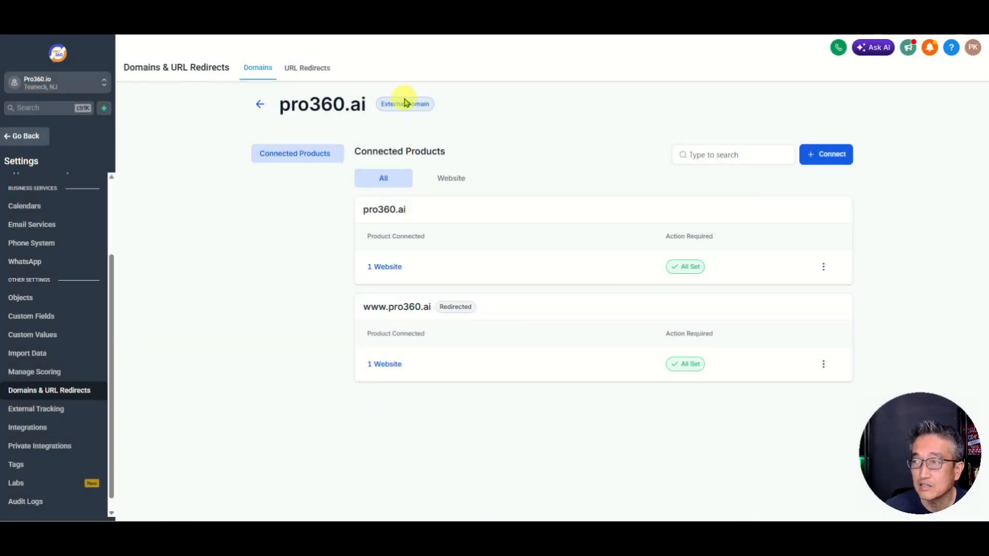
left_click(310, 72)
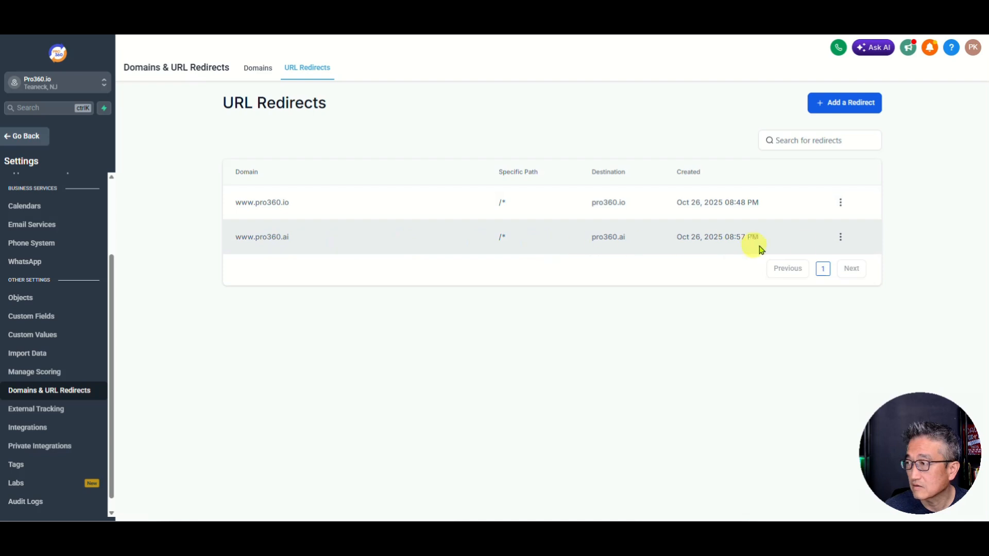
left_click(841, 237)
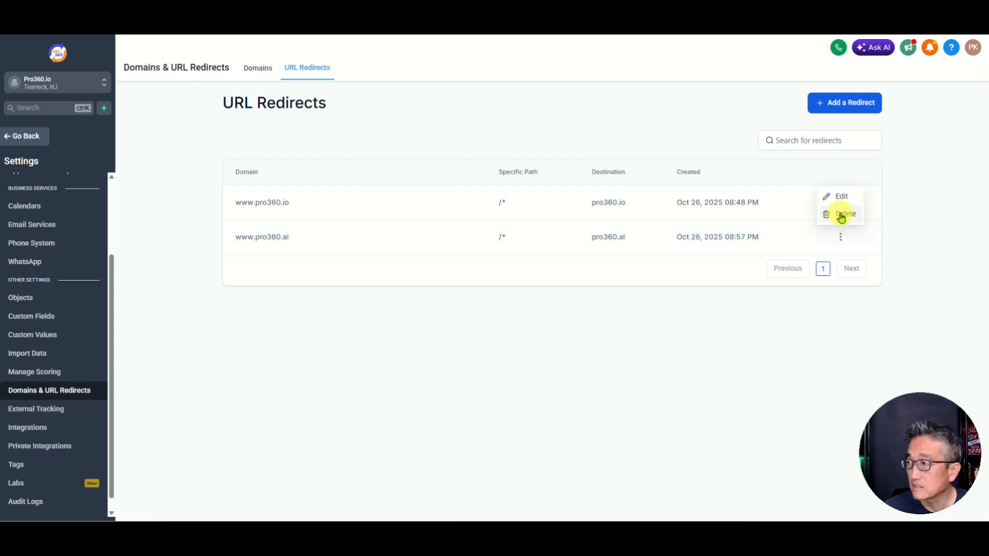
left_click(842, 223)
left_click(599, 298)
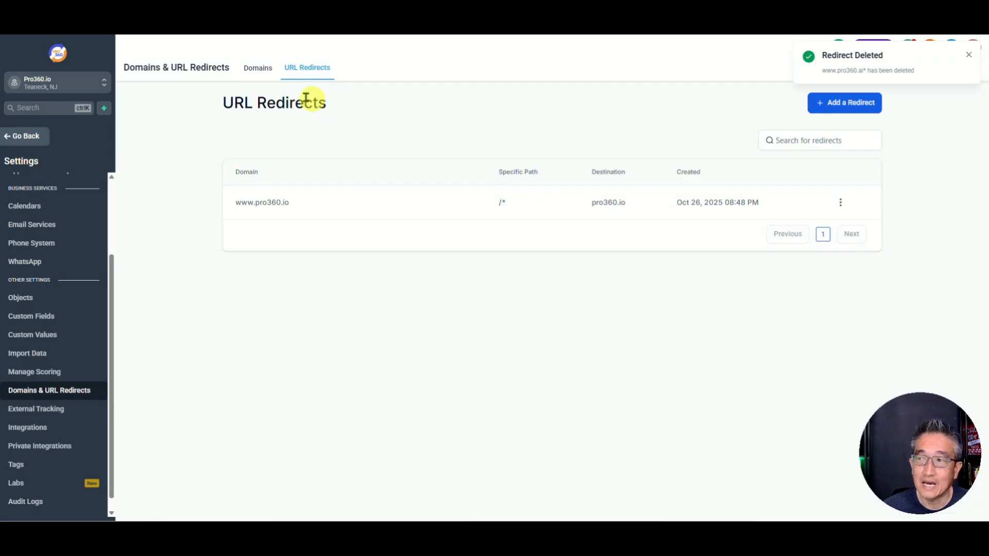
left_click(259, 72)
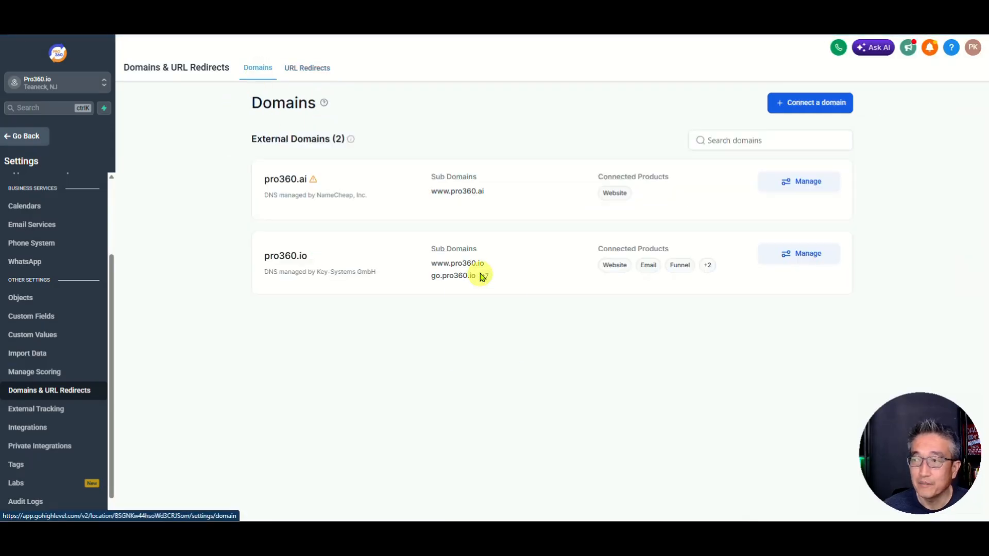
left_click(803, 183)
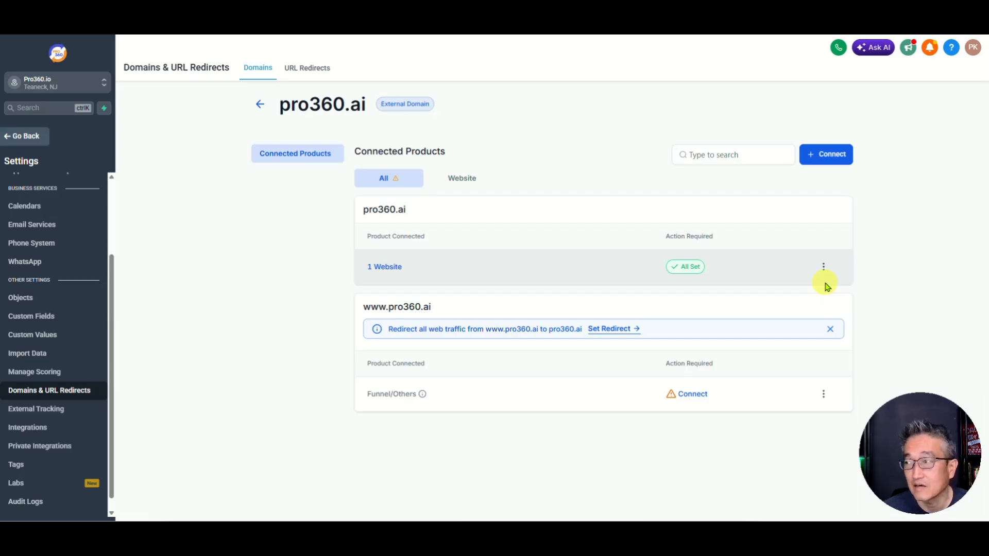
left_click(824, 396)
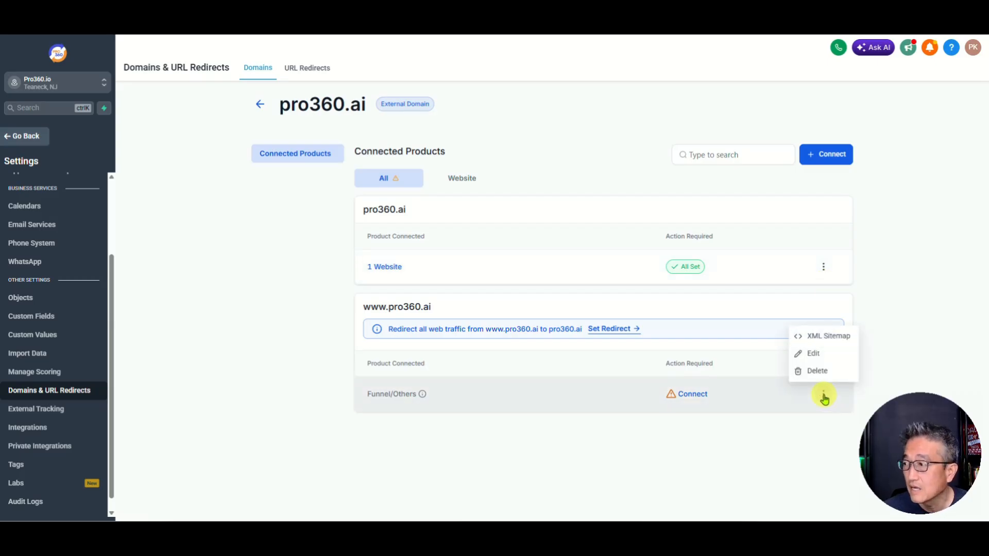
left_click(816, 371)
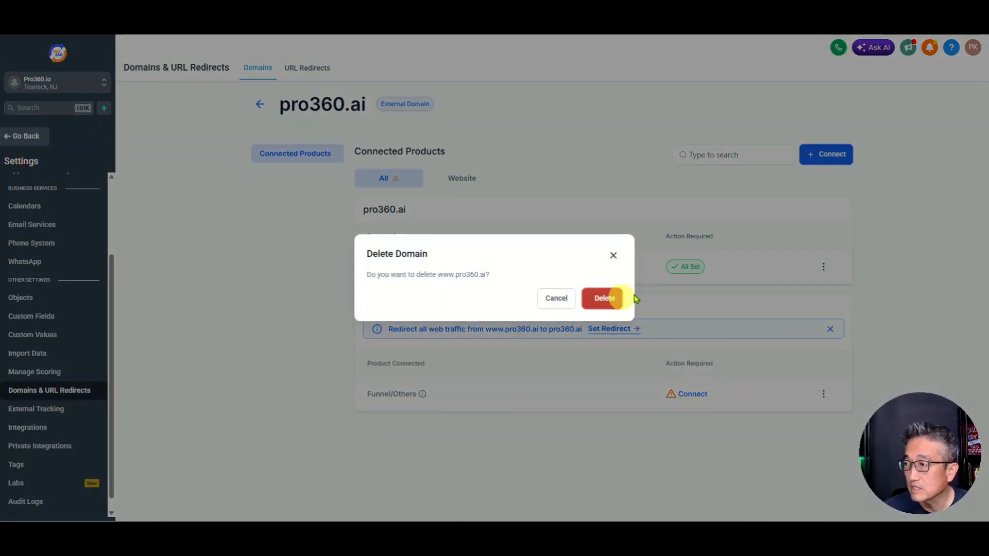
left_click(618, 299)
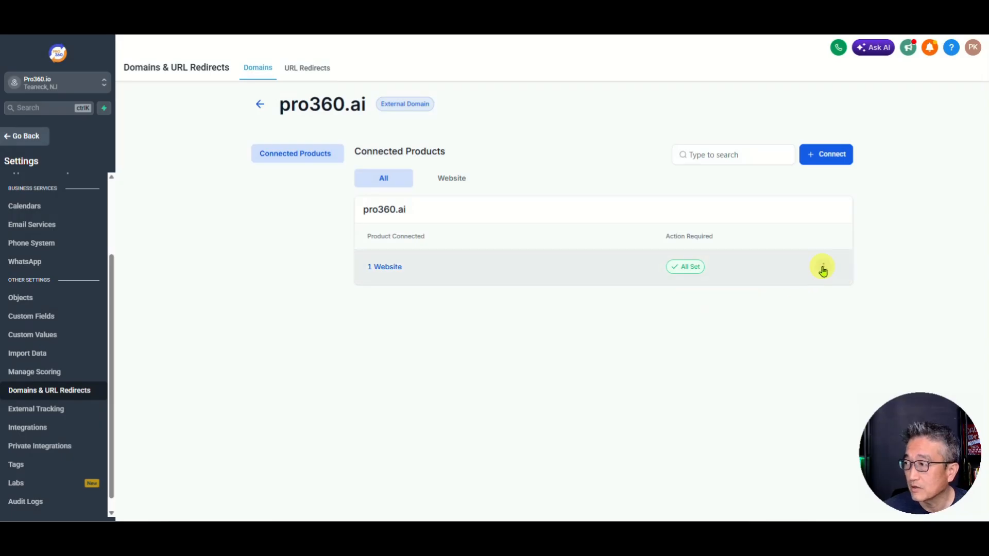
left_click(823, 269)
left_click(812, 245)
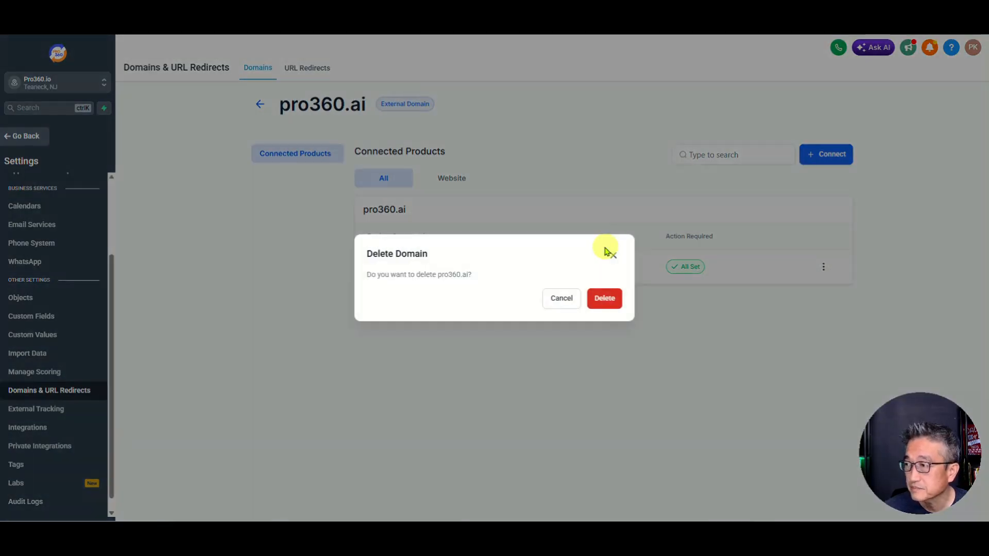
left_click(607, 299)
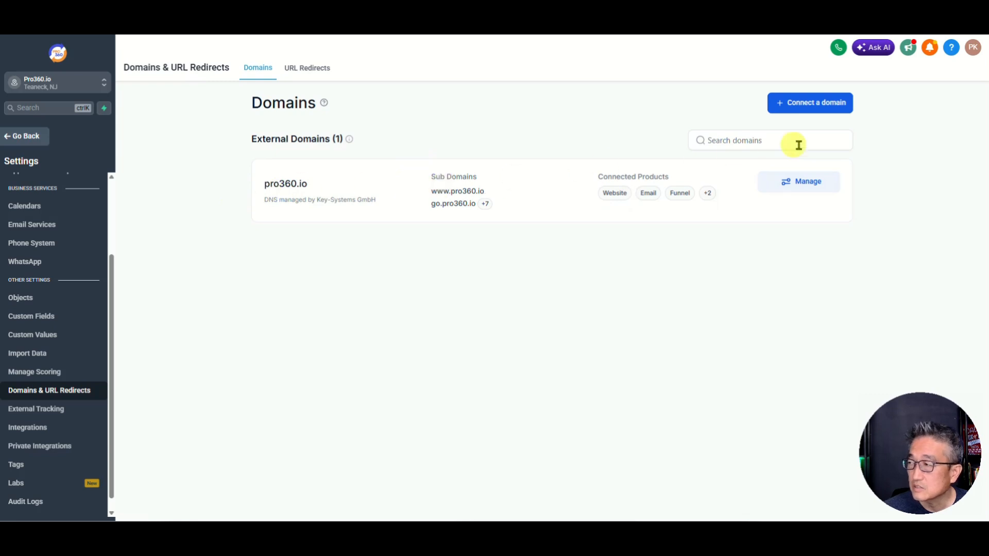
Step: Connect pro360.ai as a funnel/website domain with www redirect, choosing manual DNS record setup
left_click(809, 106)
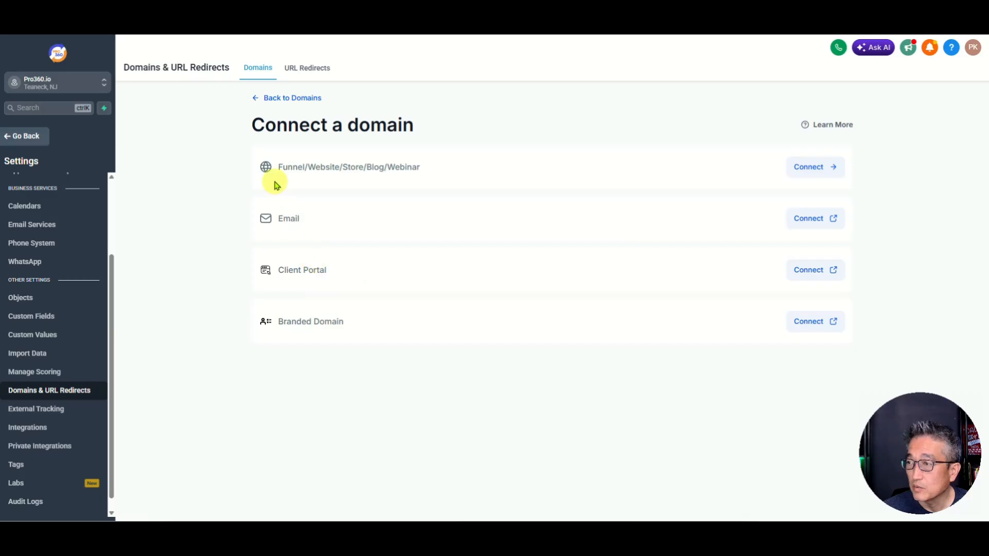
left_click(813, 170)
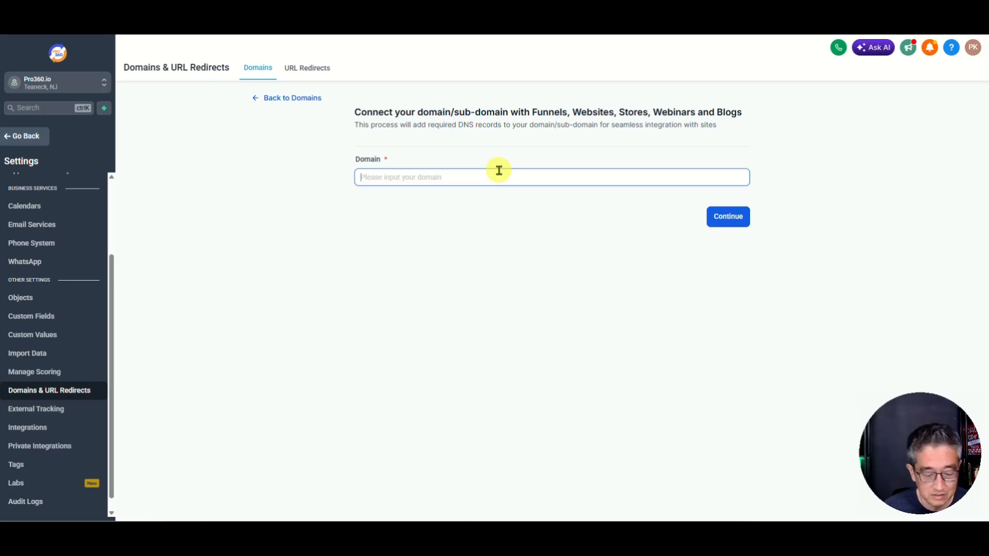
type("pro360.ai")
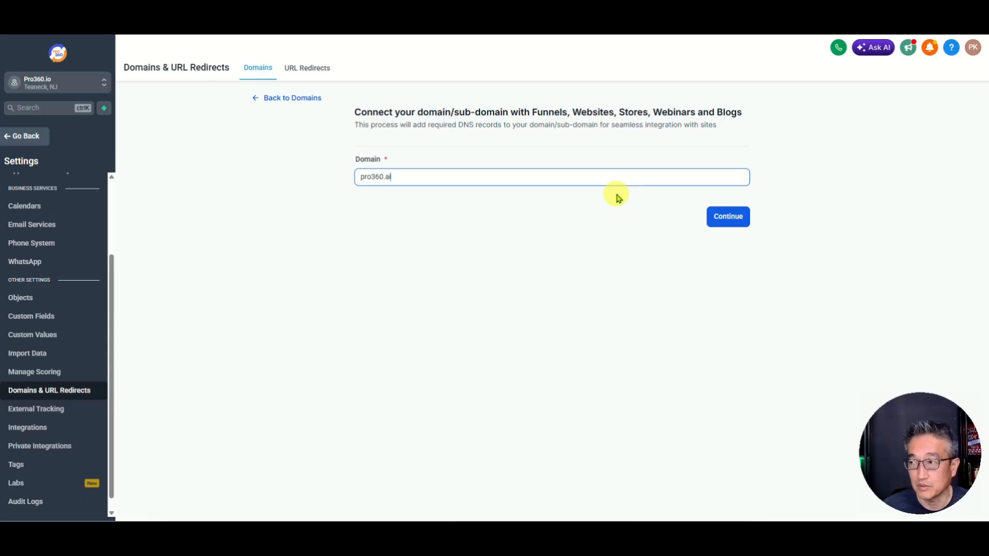
left_click(727, 216)
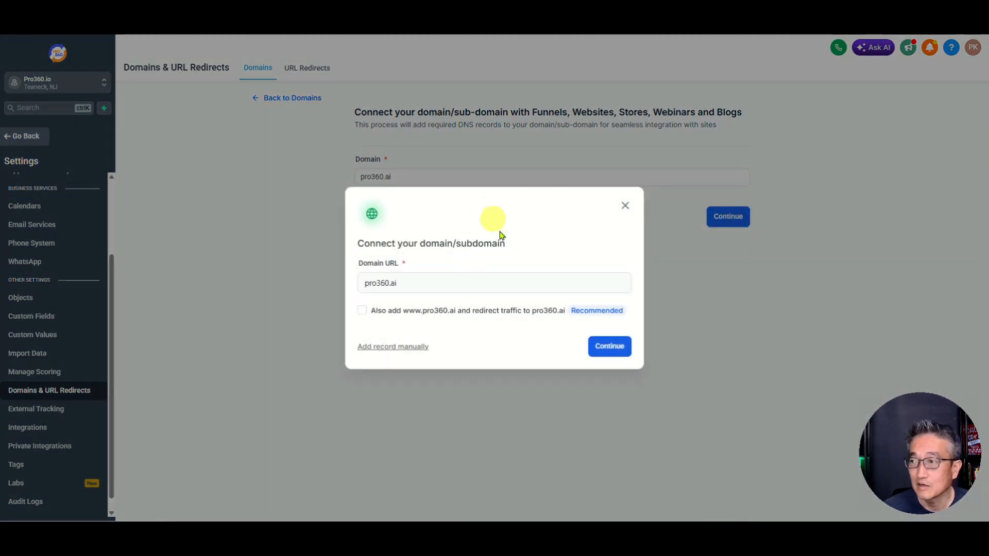
left_click(363, 311)
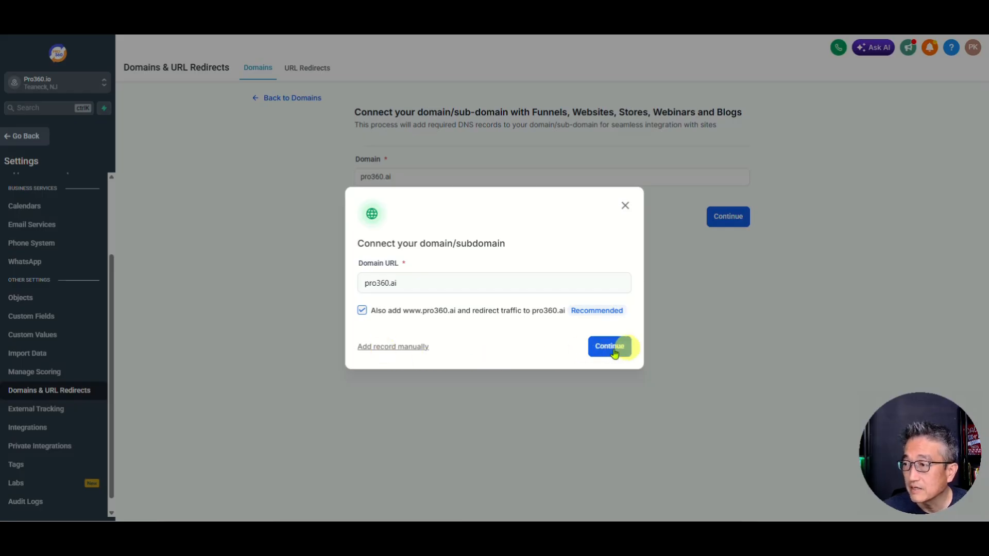
left_click(401, 347)
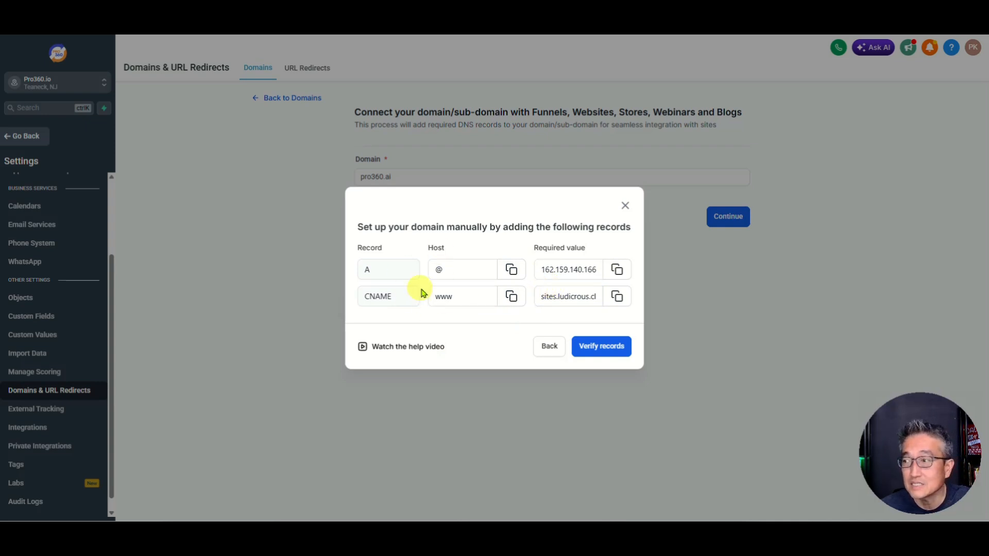
Step: Verify the DNS records and link pro360.ai to the Pro360.ai V2 (GHL) website's Home page
left_click(597, 351)
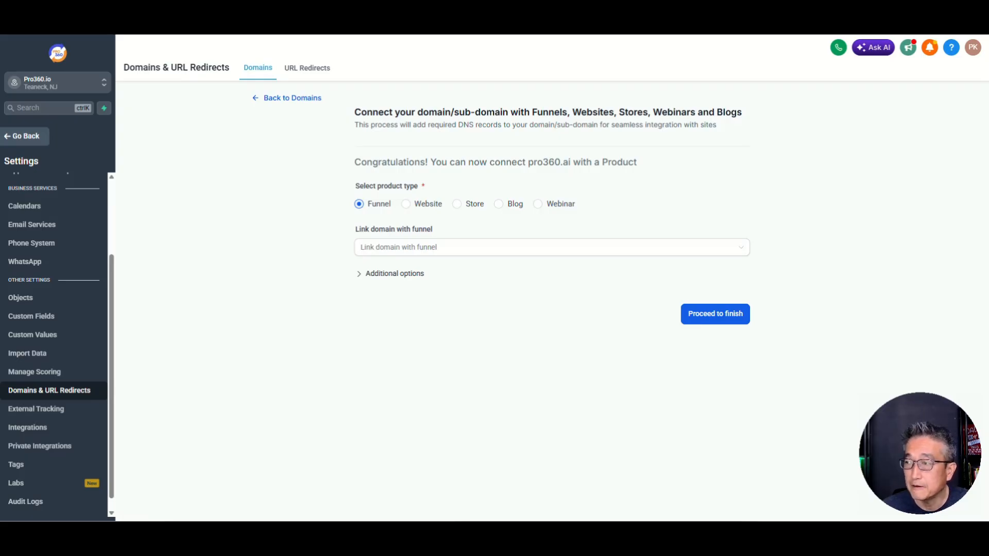
left_click(406, 204)
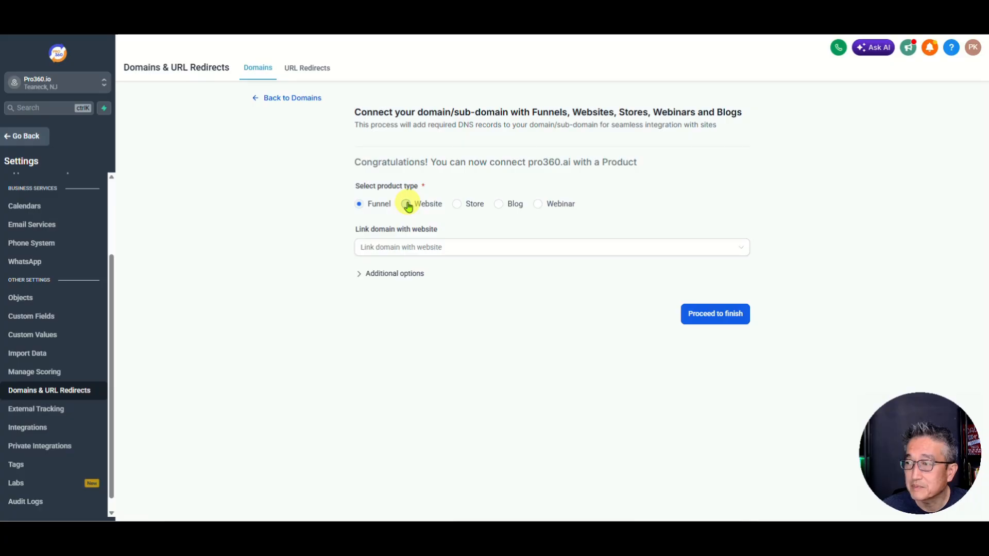
left_click(396, 249)
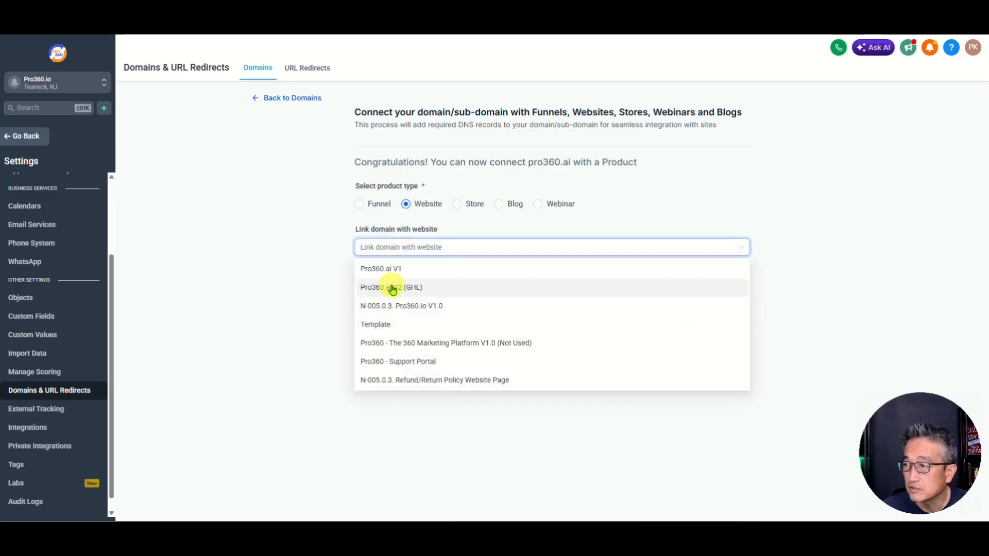
left_click(393, 287)
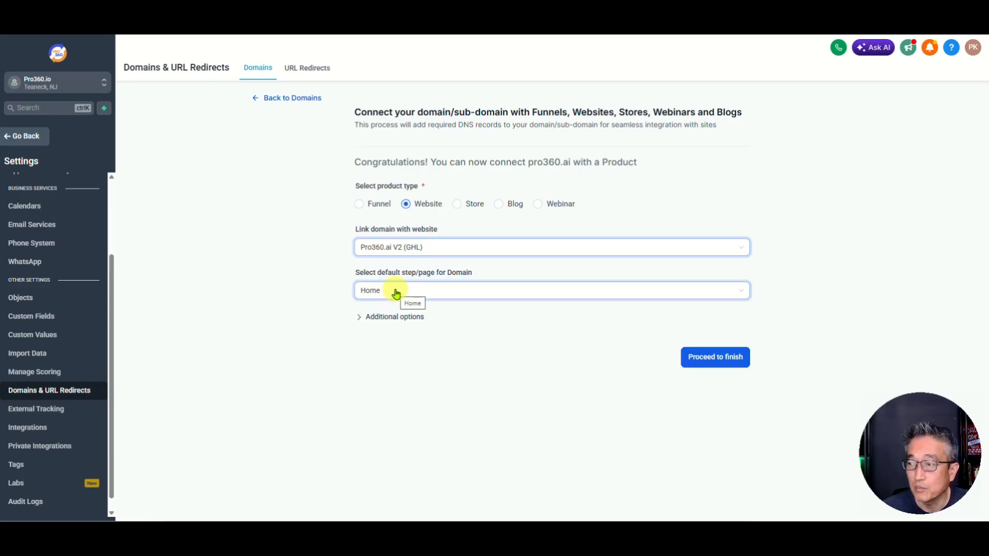
left_click(361, 318)
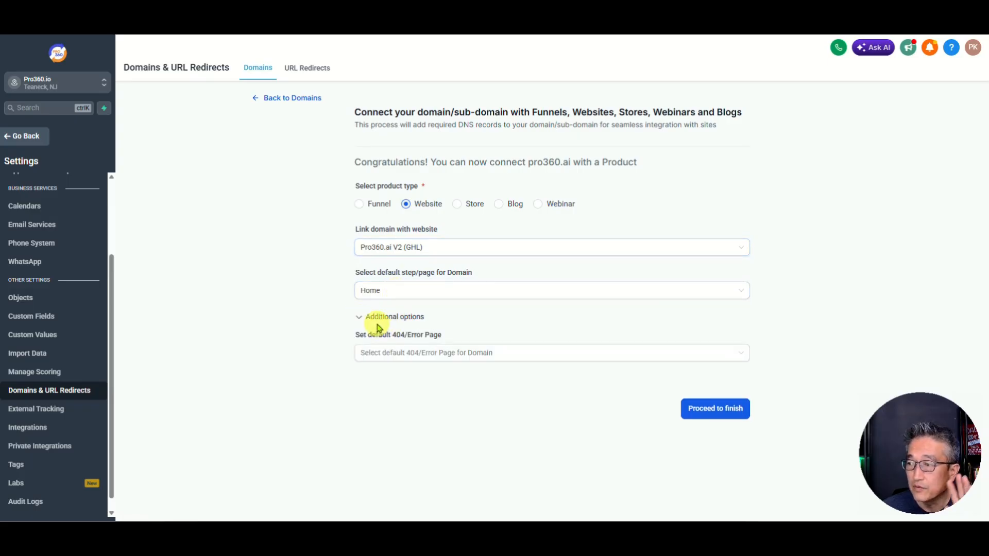
left_click(363, 318)
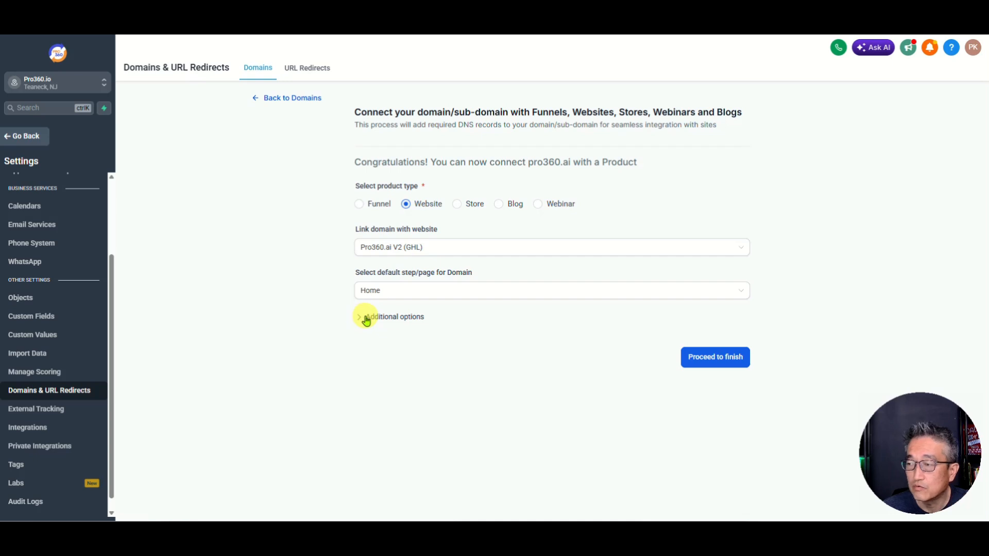
left_click(707, 361)
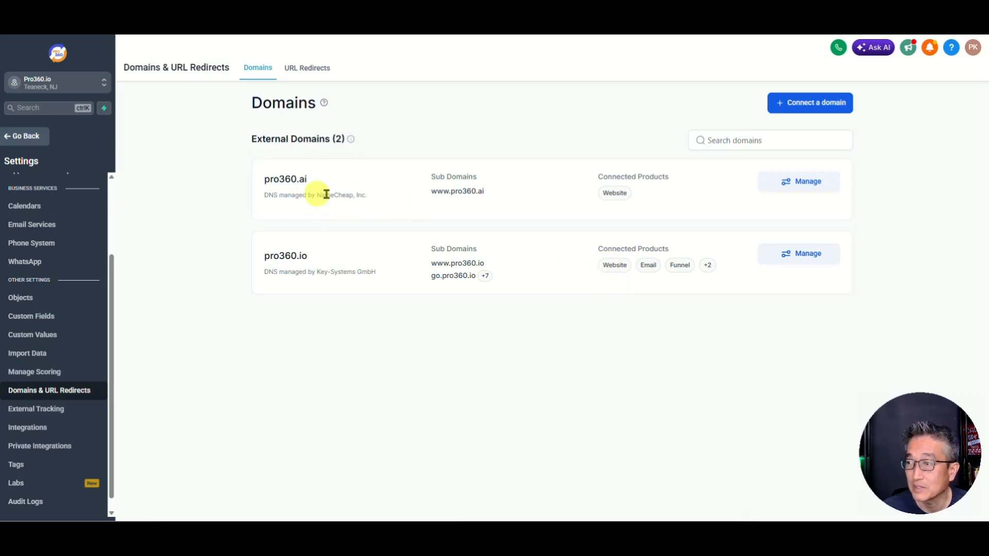
Step: Reopen the Pro360.ai V2 (GHL) Home page in the editor and open a new browser tab
left_click(19, 136)
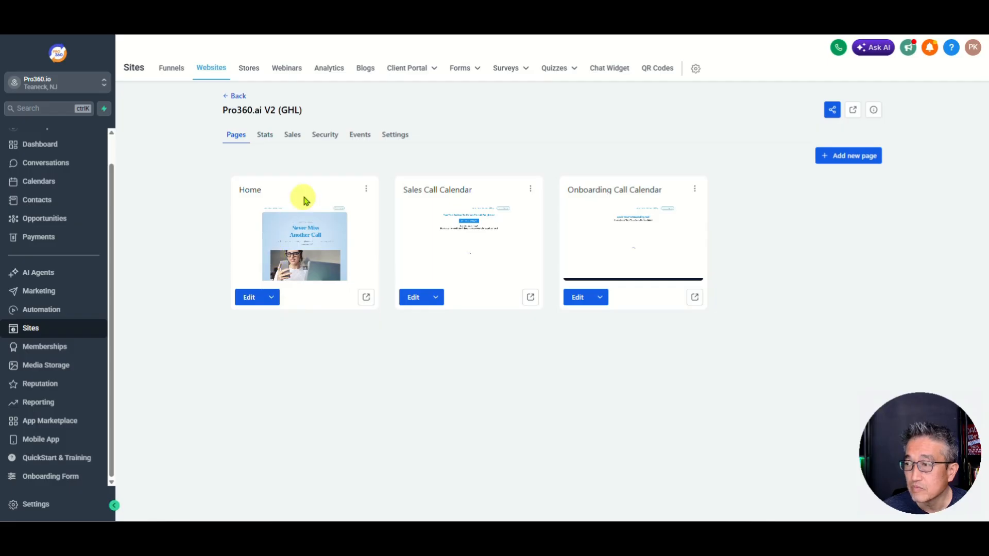
left_click(250, 297)
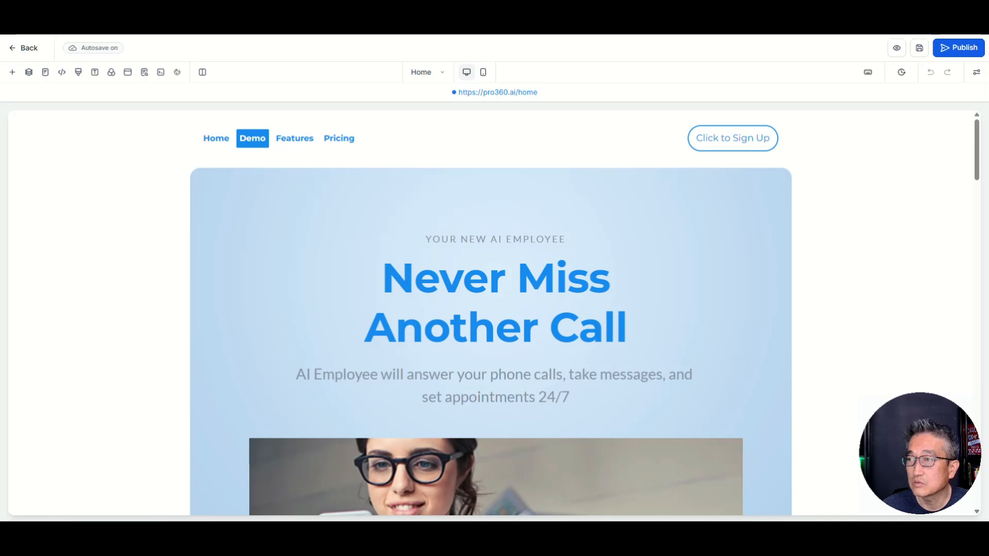
key("ctrl+t")
Step: Load pro360.io in the new browser tab for reference
type("pro360.io")
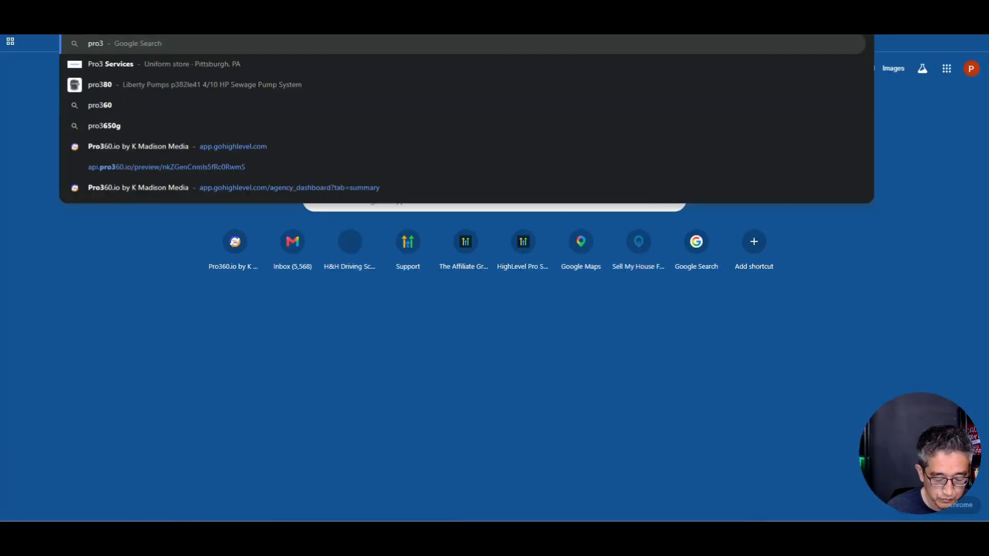
key("Return")
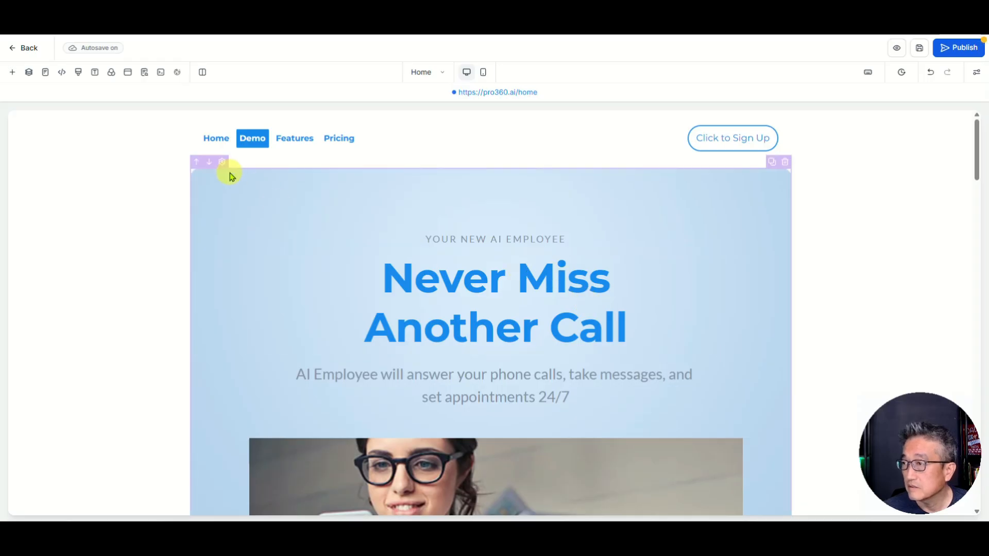
Step: Inspect the Features nav link's #section anchor after the Home Page URL, leaving it unchanged
left_click(291, 143)
left_click_drag(932, 442, 81, 442)
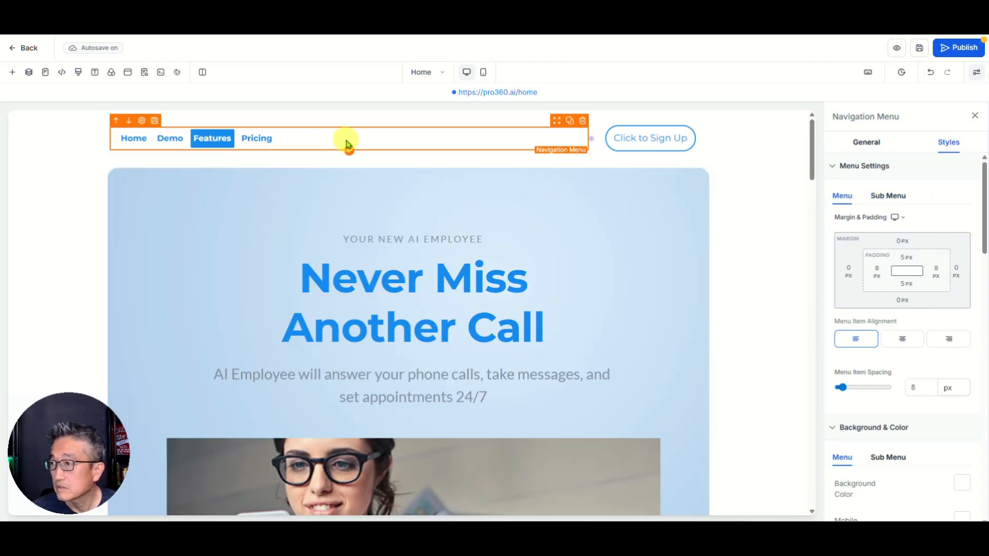
left_click(869, 144)
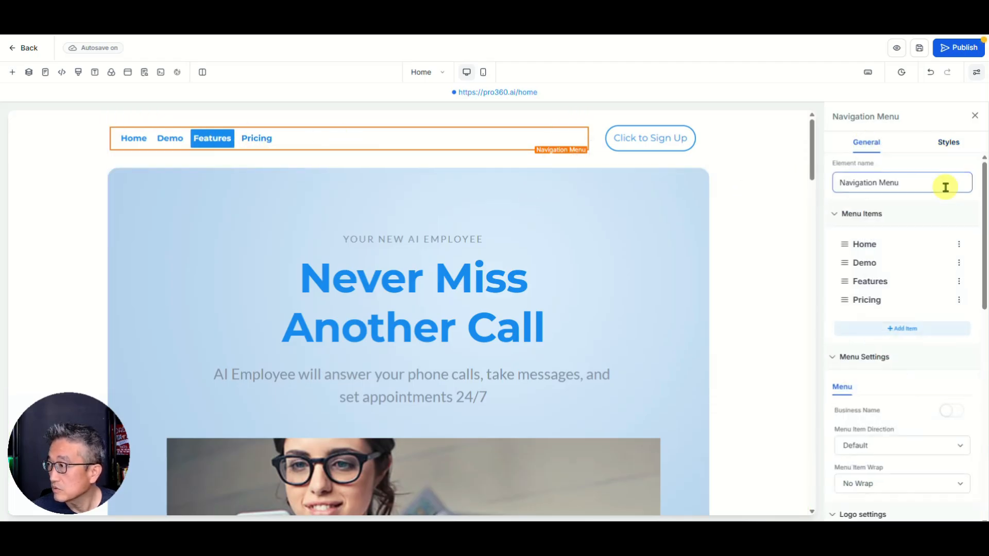
left_click(959, 283)
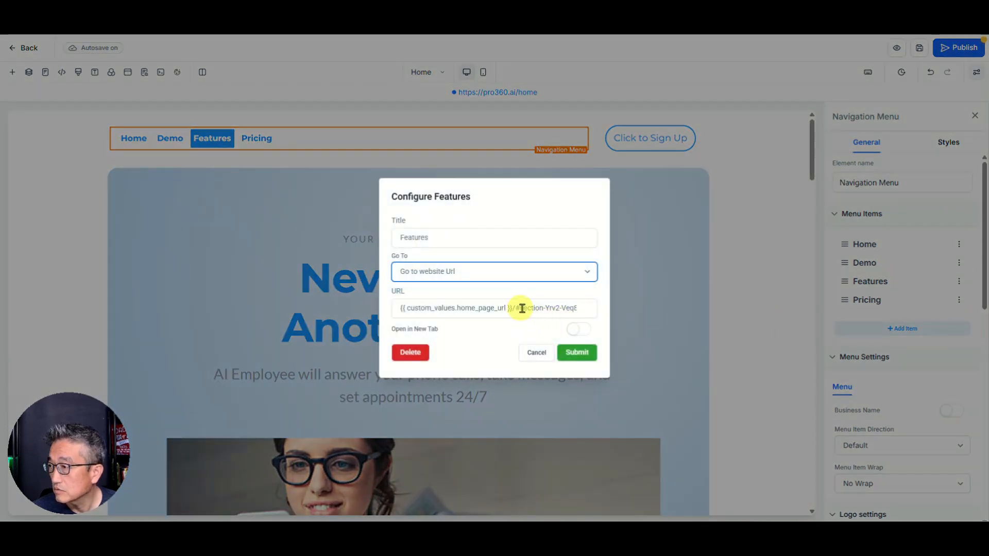
left_click(546, 308)
key("End")
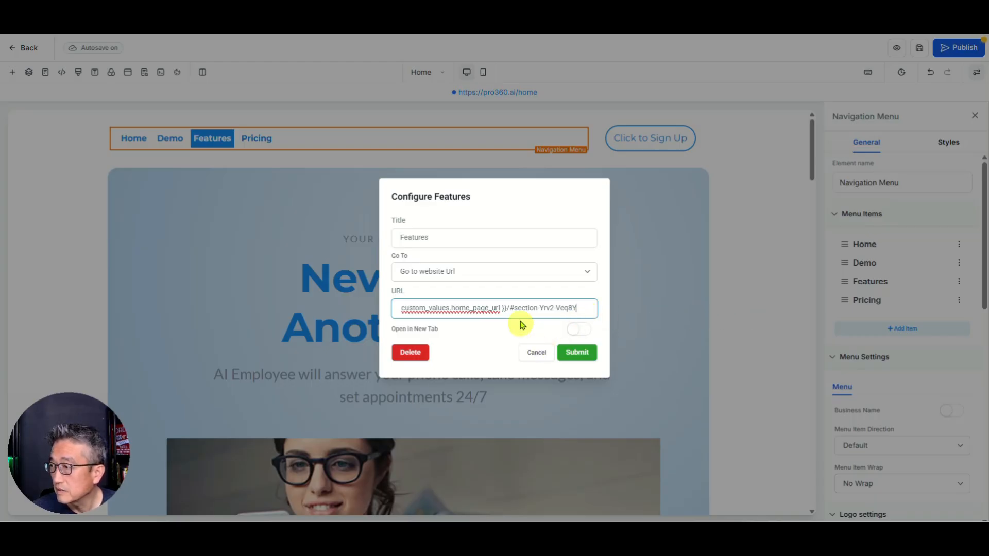
left_click_drag(515, 309, 580, 309)
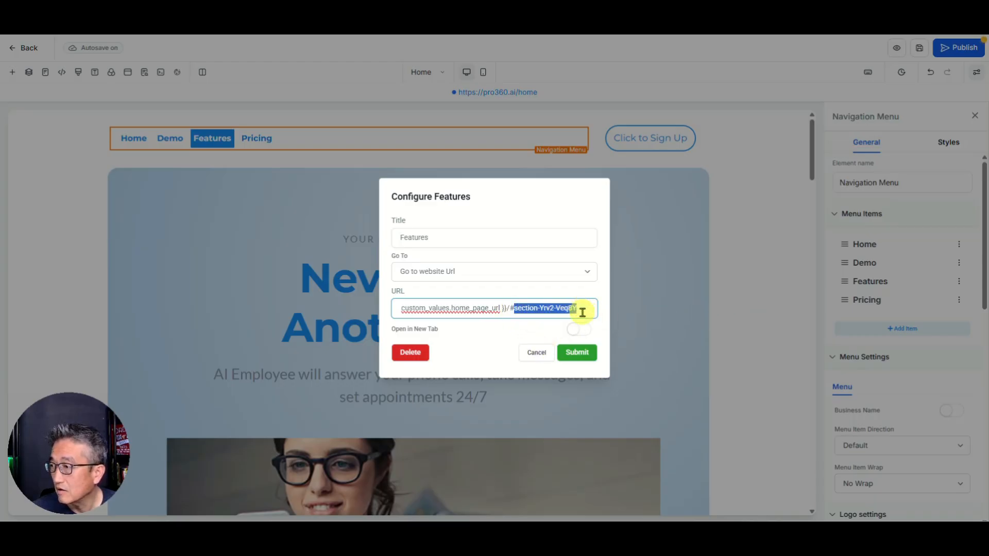
left_click(536, 355)
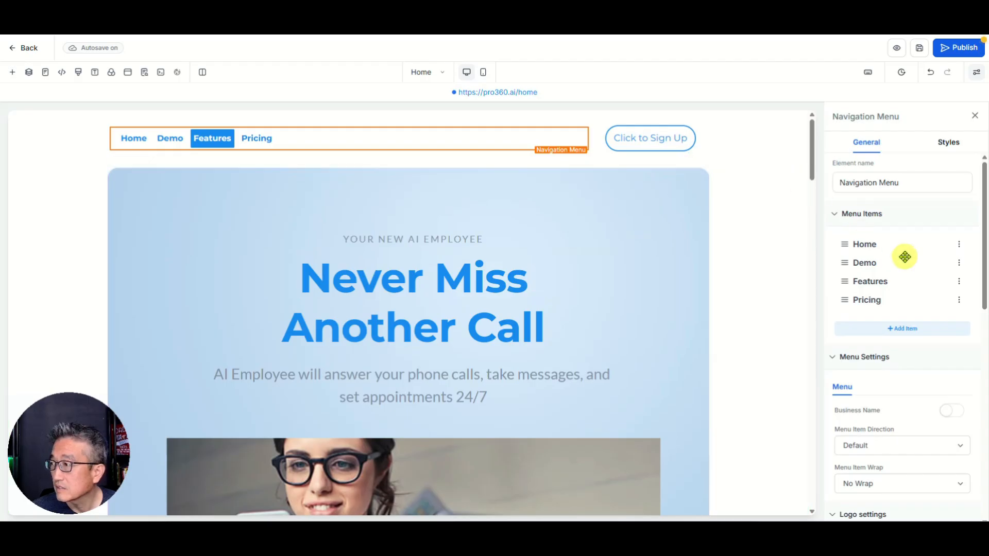
Step: Select the 'All The Features You Need In One Place' section and copy its CSS selector #section-zAQ2DDwwu
scroll(678, 287, "down", 10)
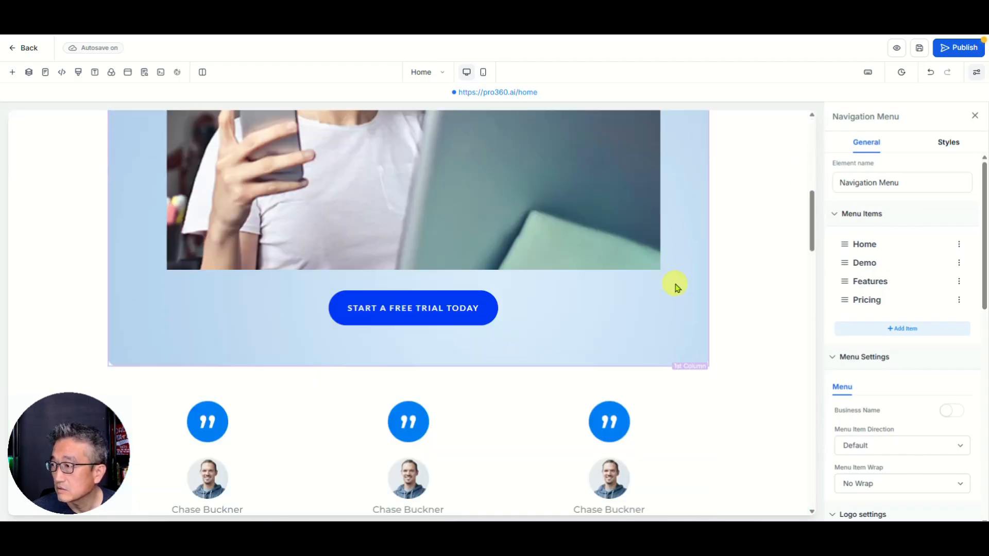
scroll(678, 287, "down", 5)
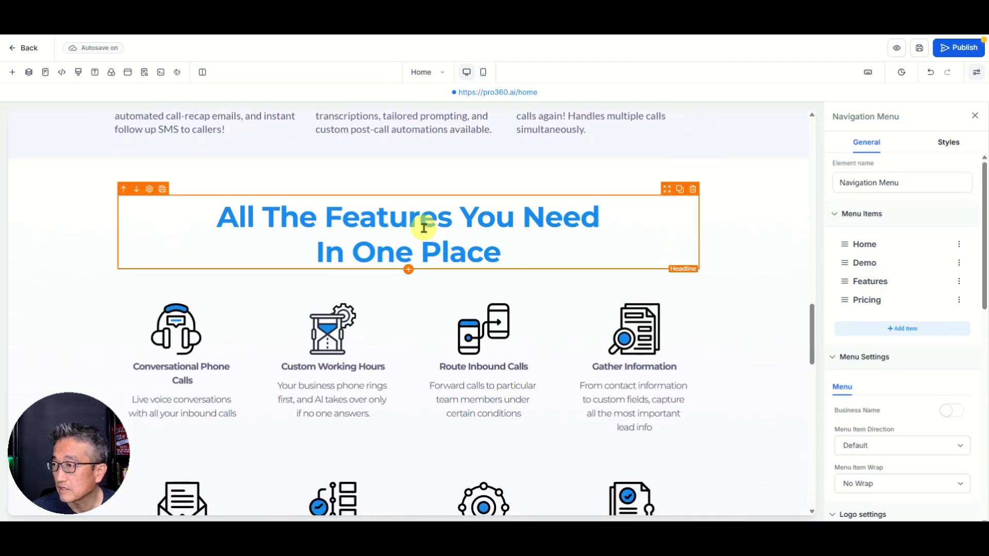
left_click(430, 197)
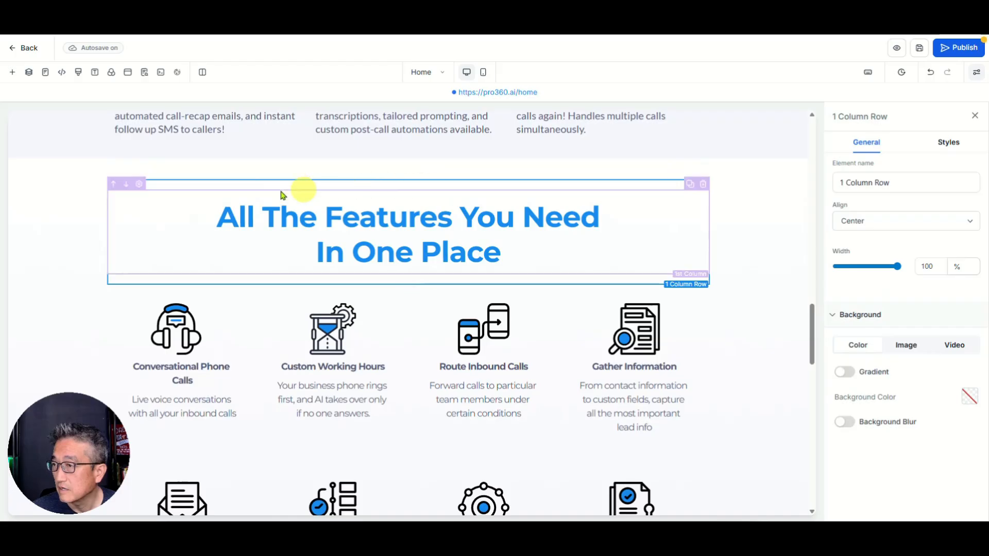
left_click(748, 192)
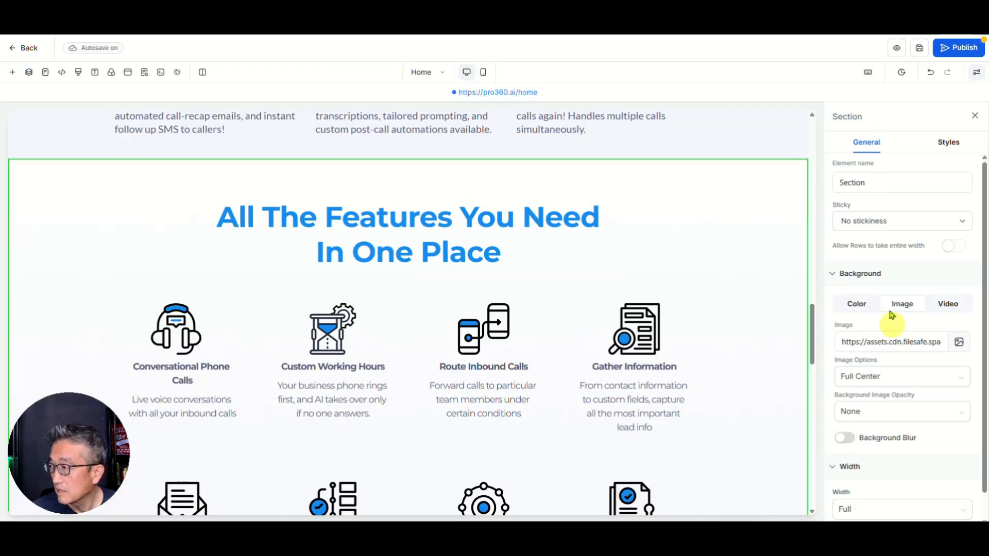
left_click(948, 143)
scroll(953, 361, "down", 5)
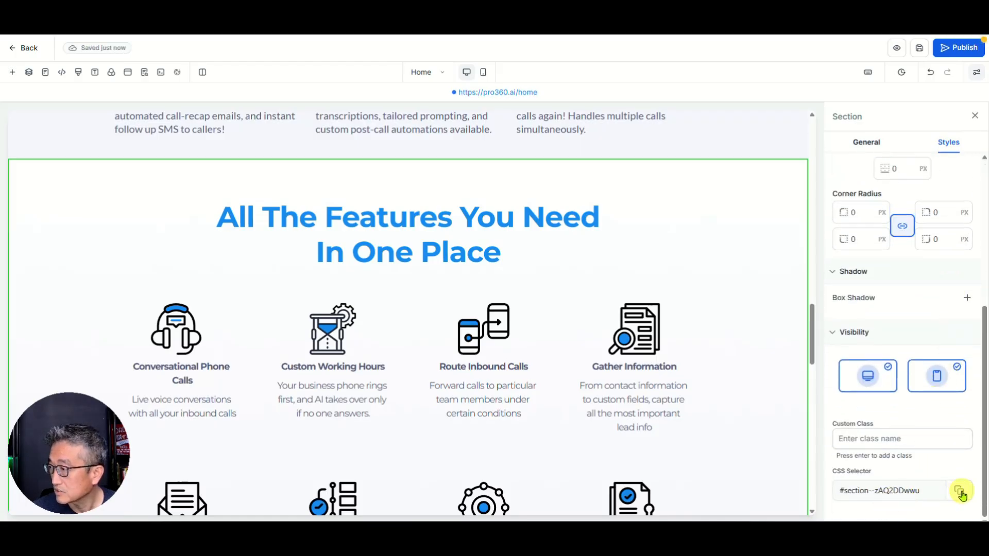
left_click(558, 186)
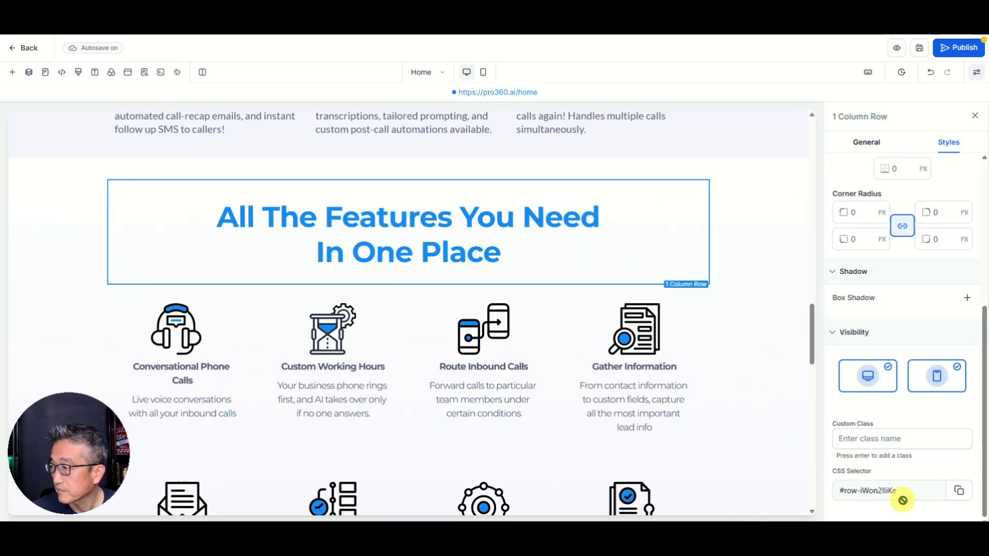
left_click(732, 217)
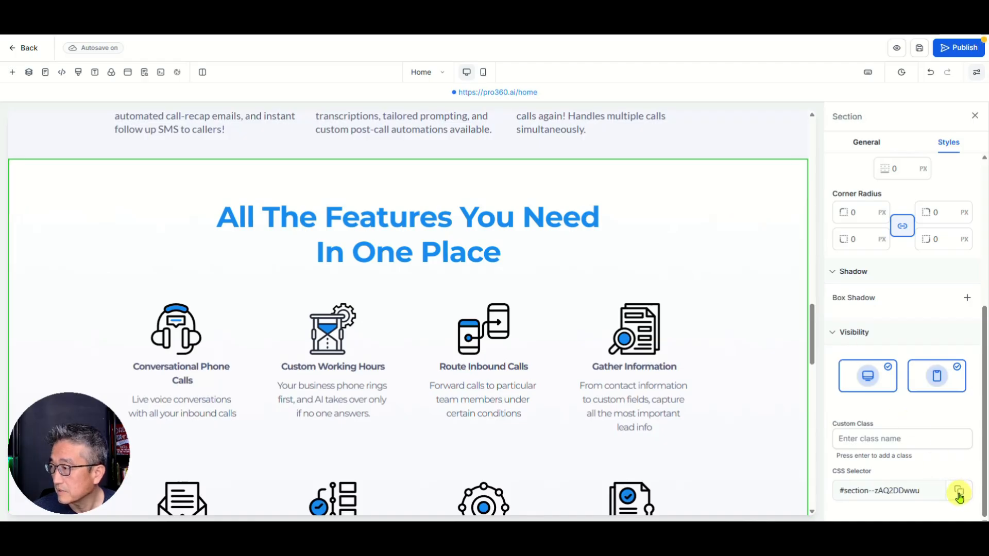
scroll(505, 202, "up", 15)
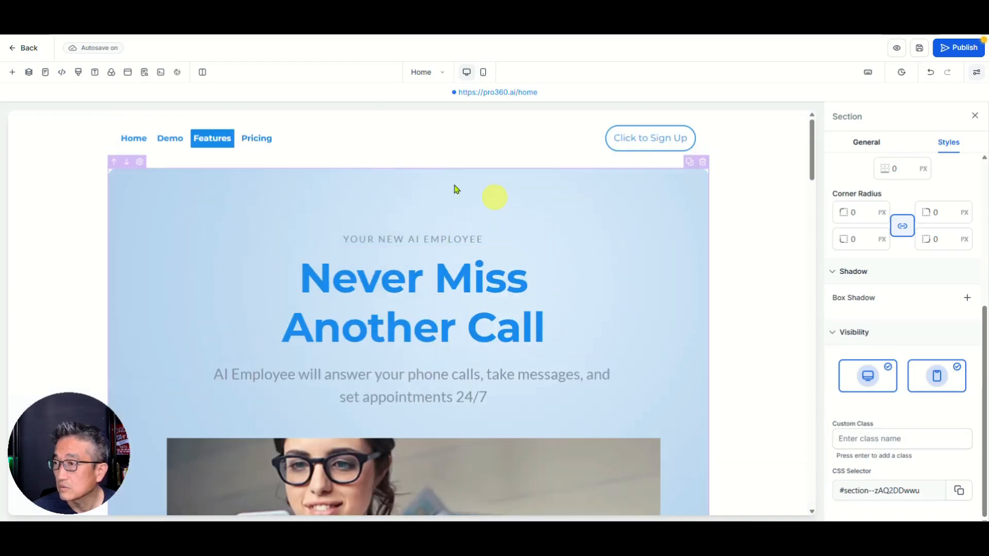
Step: Change the Features link anchor to #section-zAQ2DDwwu, then publish the home page
left_click(205, 139)
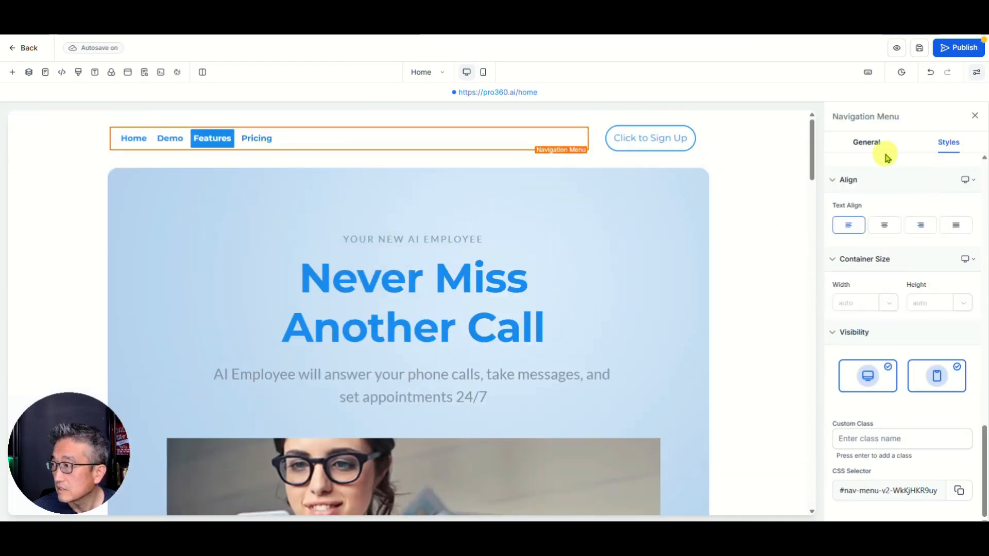
left_click(868, 144)
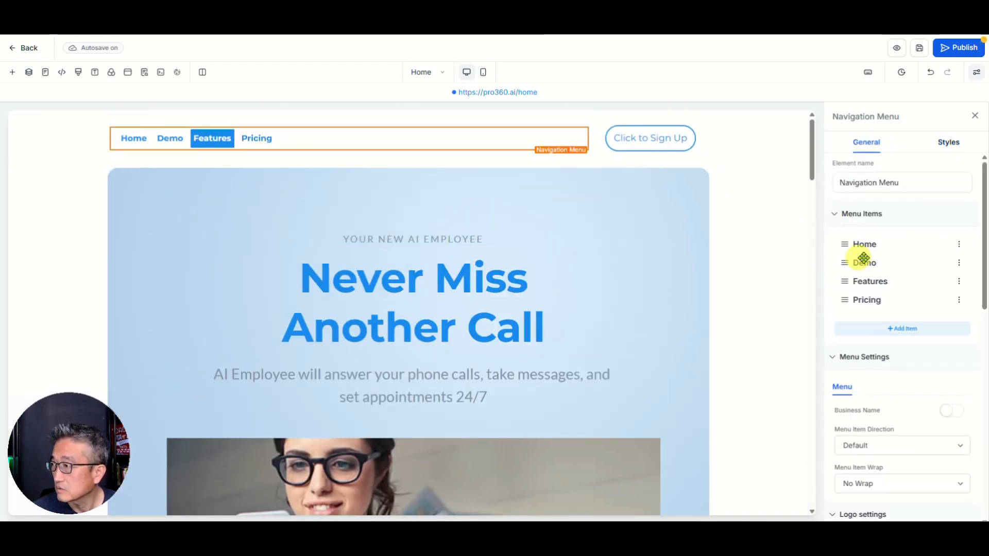
left_click(959, 283)
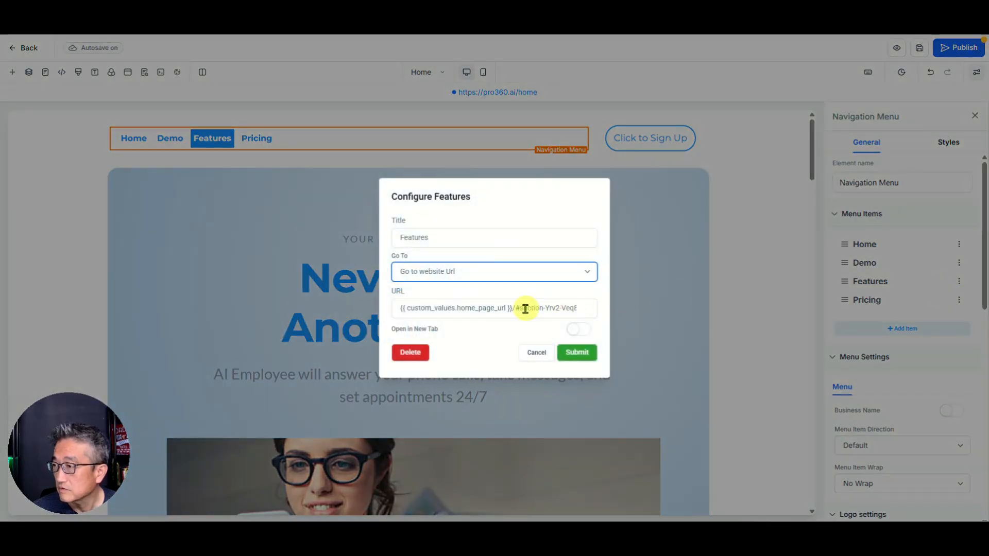
left_click_drag(516, 308, 626, 311)
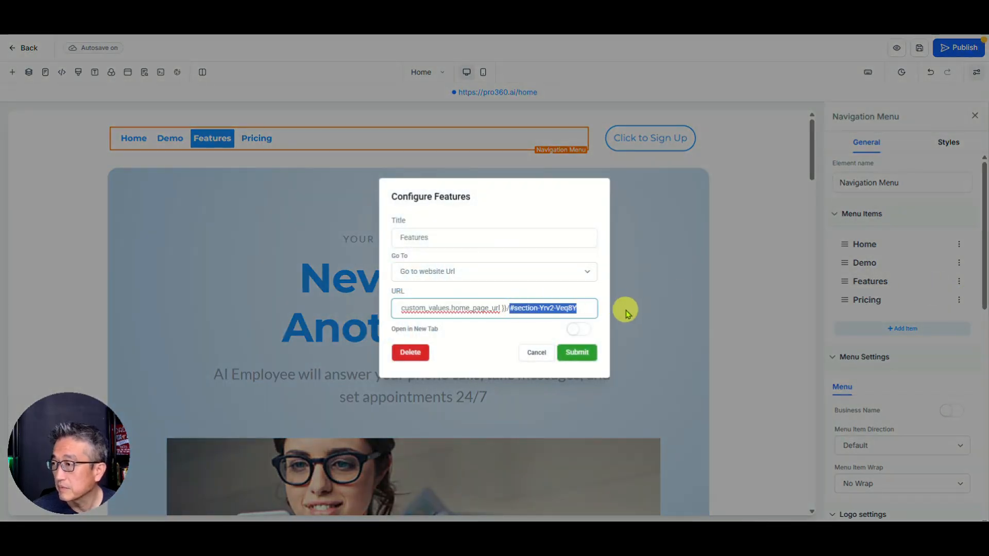
key("ctrl+v")
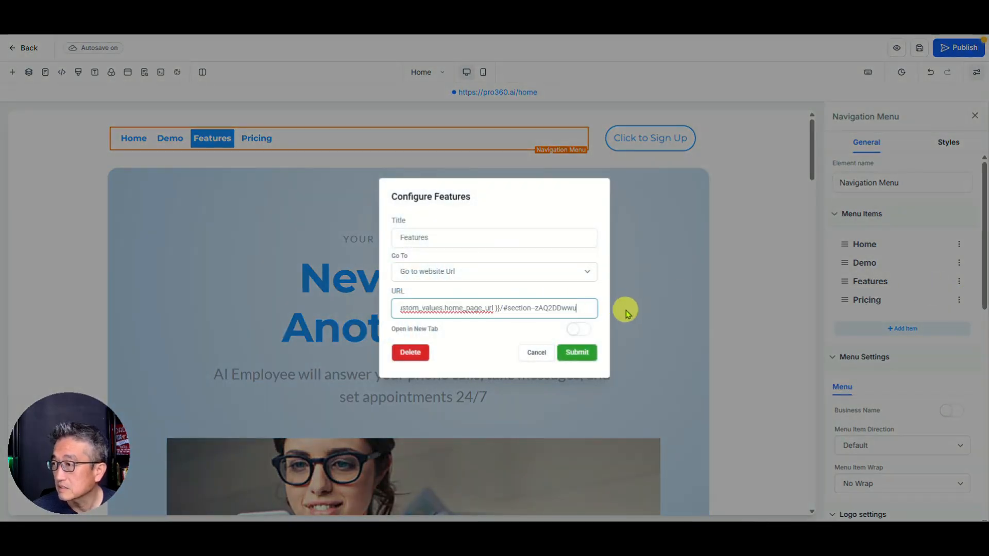
left_click(575, 353)
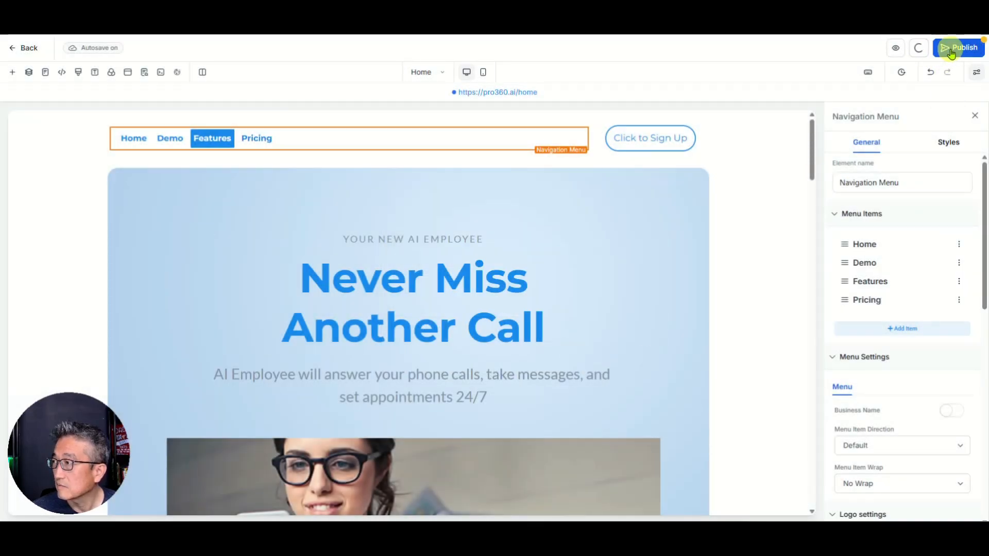
left_click(950, 49)
left_click(608, 328)
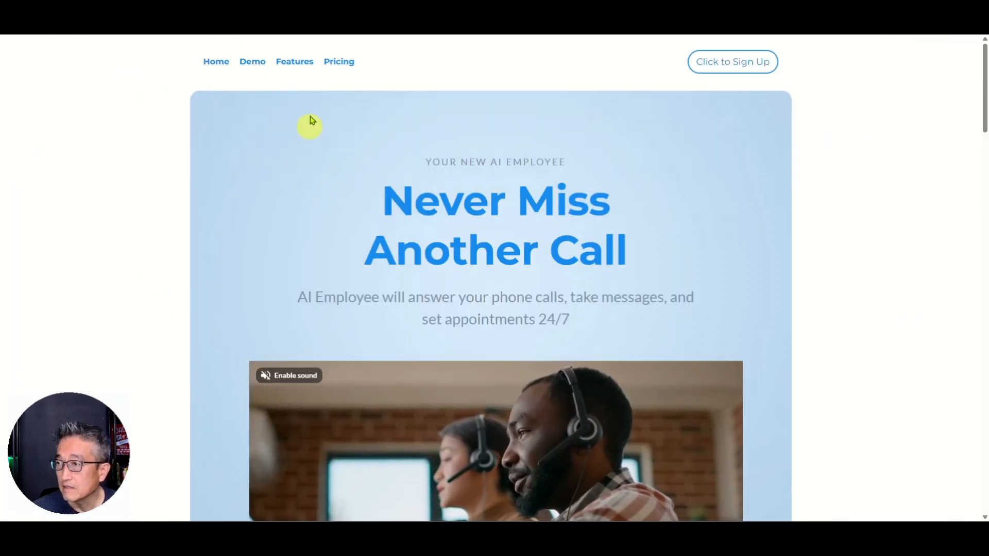
Step: Confirm the live page's Features link jumps to the features section, then return to the editor
left_click(295, 62)
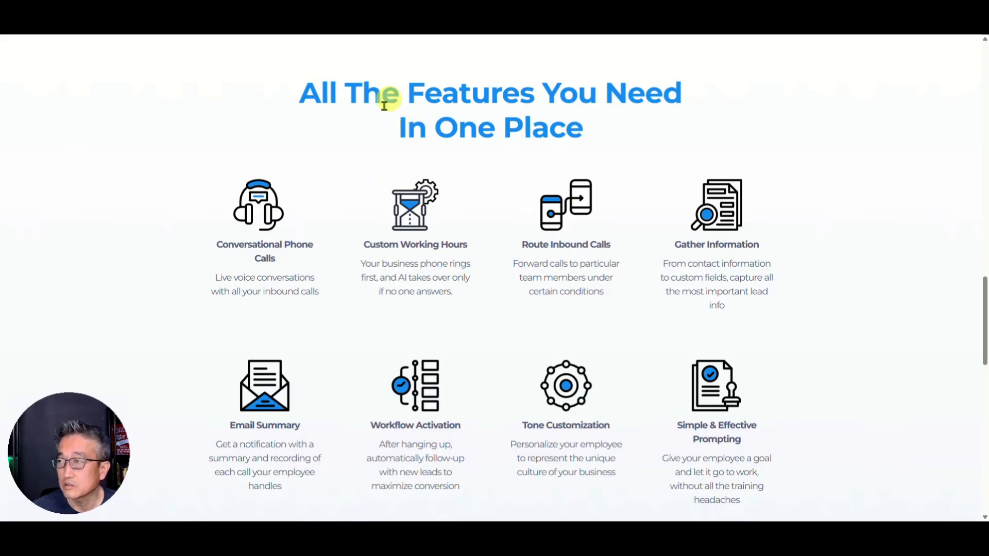
left_click_drag(983, 297, 984, 57)
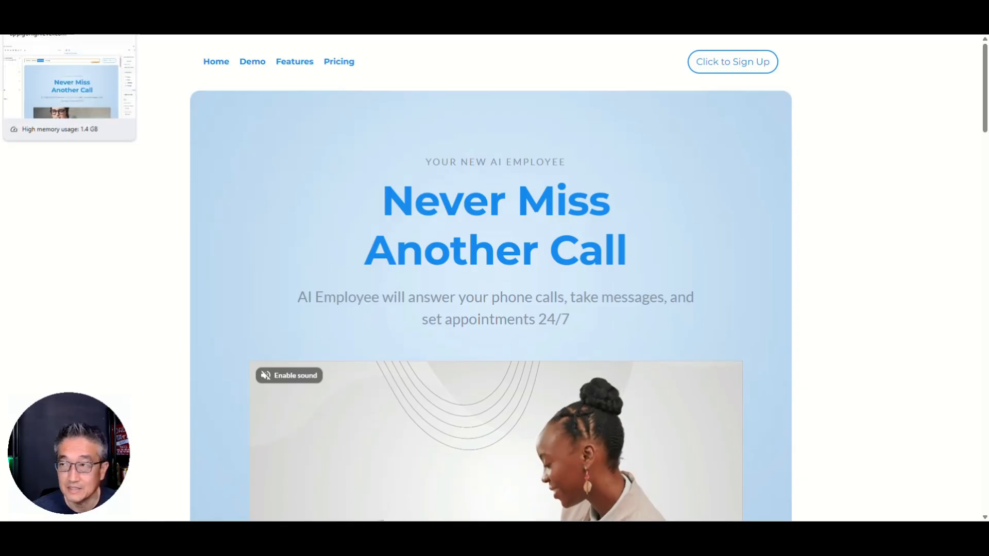
left_click(67, 10)
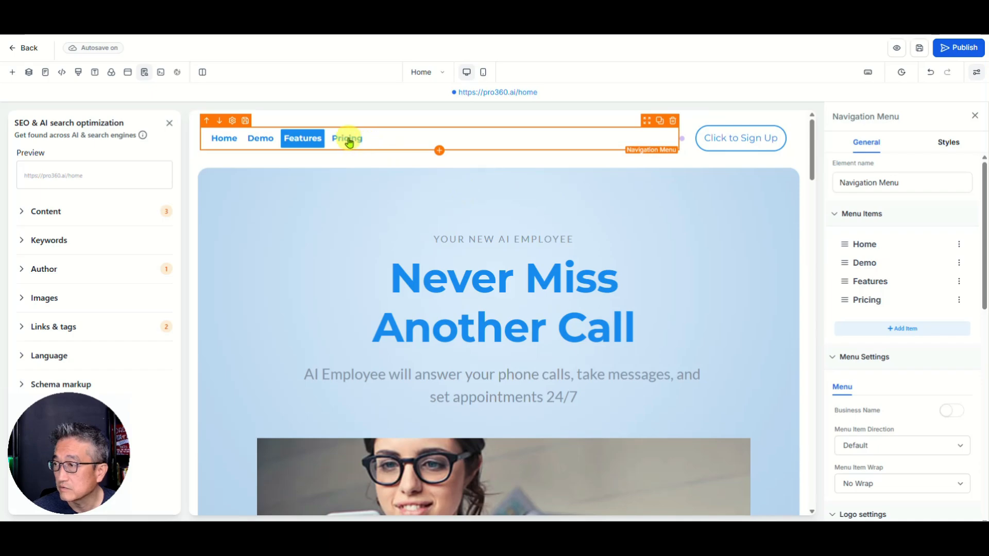
Step: Copy the CSS selector #row-pB2o_4zb4a of the 'Simple Pricing, Major Impact' row
scroll(624, 402, "down", 15)
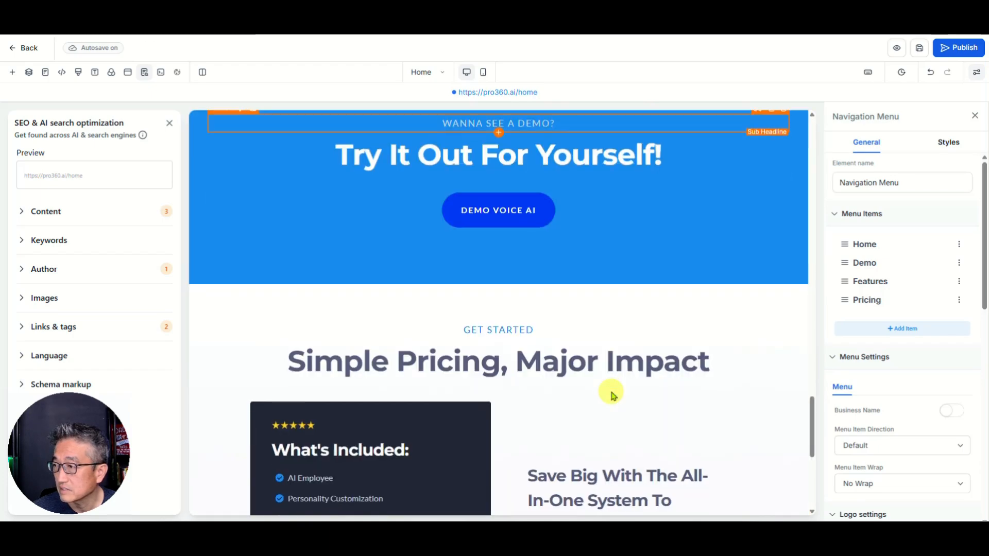
scroll(613, 396, "down", 5)
scroll(539, 305, "up", 3)
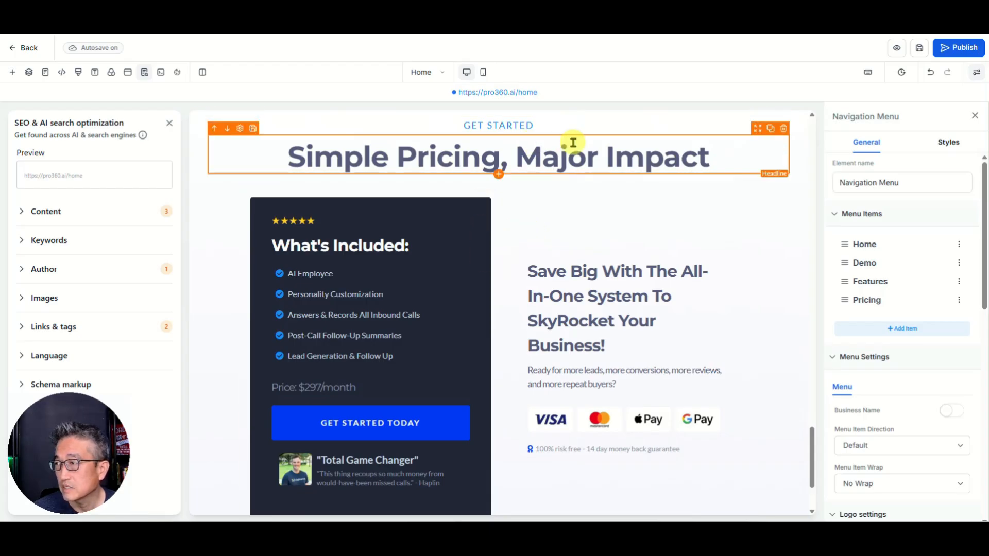
scroll(644, 145, "up", 1)
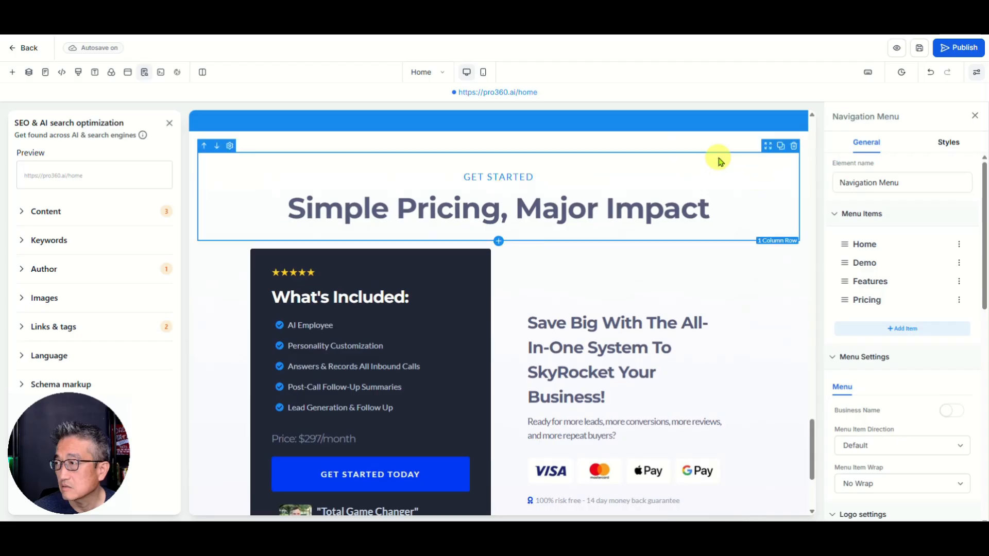
left_click(719, 161)
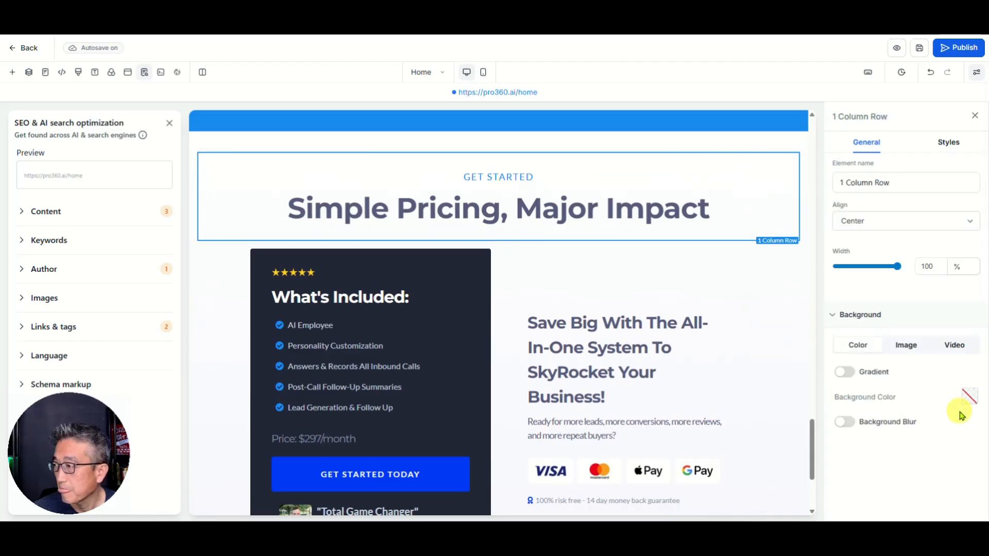
left_click(953, 148)
scroll(910, 412, "down", 5)
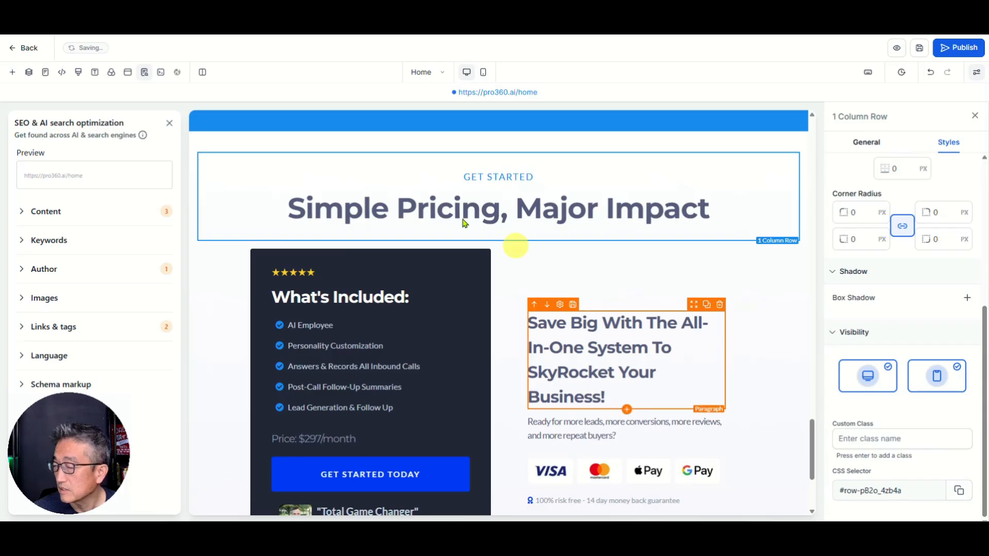
scroll(619, 210, "up", 10)
scroll(616, 208, "up", 10)
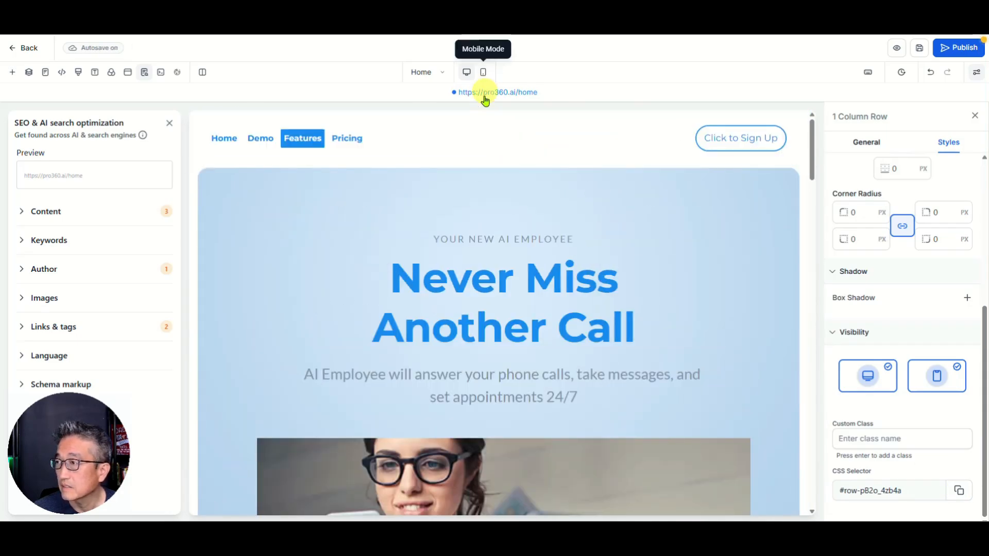
left_click(348, 143)
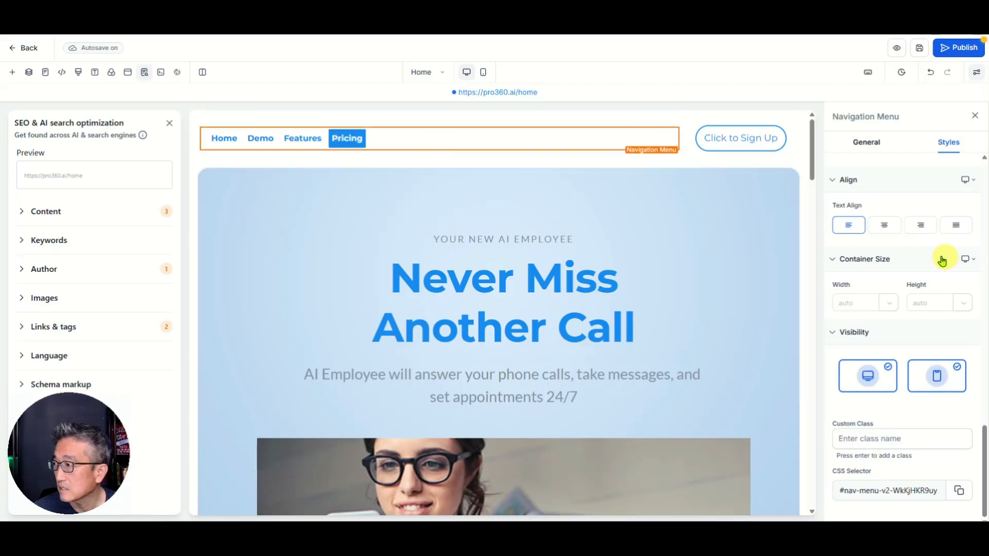
Step: Replace the Pricing link's anchor with #row-pB2o_4zb4a and republish the home page
left_click(867, 143)
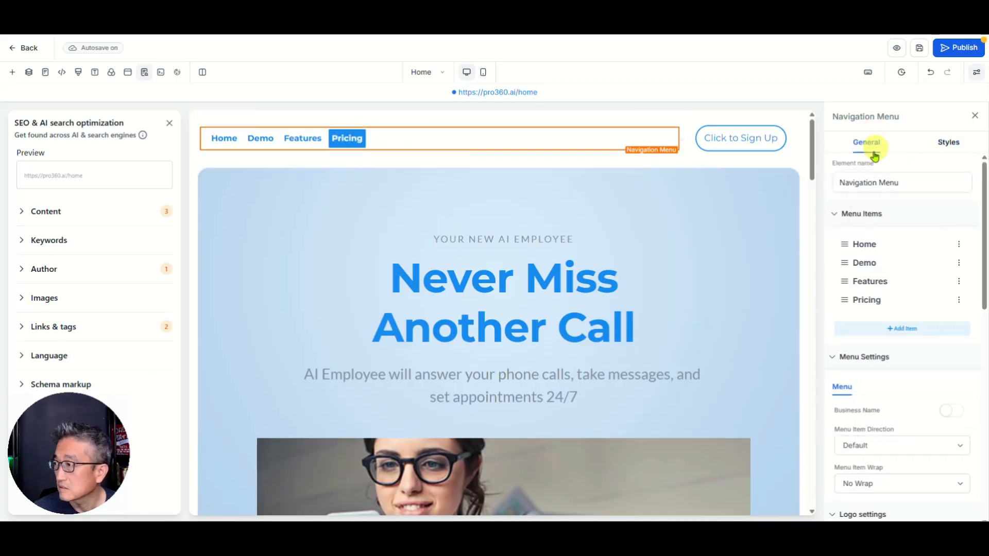
left_click(958, 301)
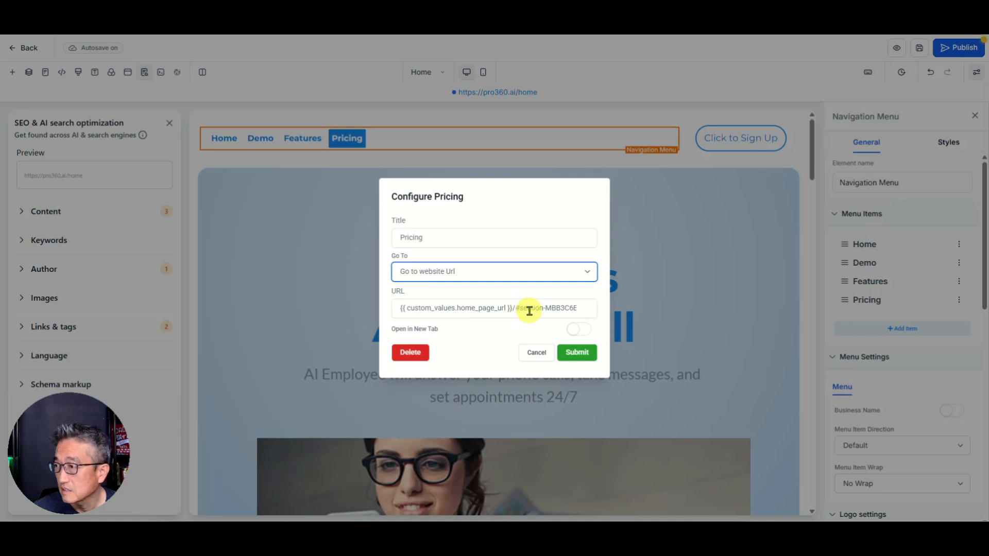
left_click_drag(518, 309, 661, 300)
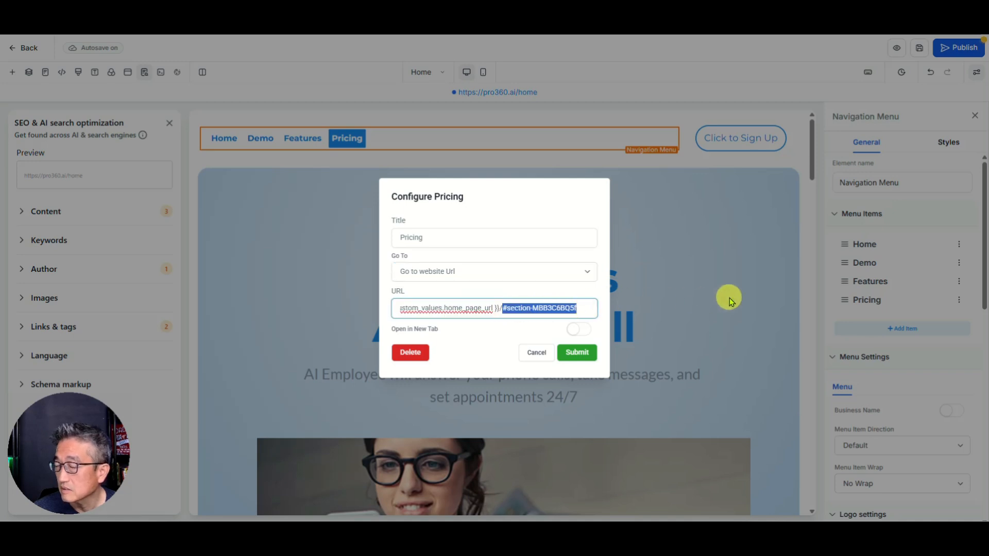
key("BackSpace")
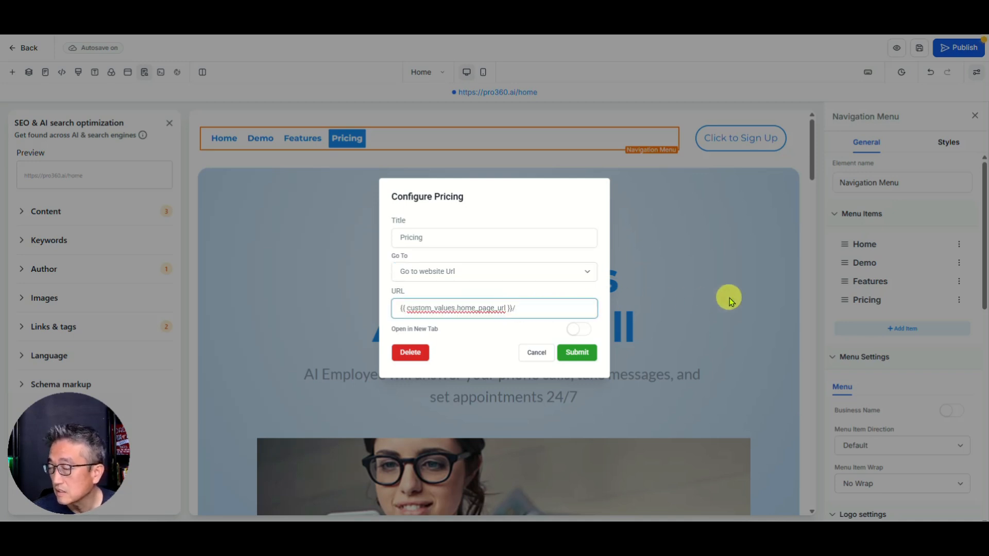
right_click(527, 310)
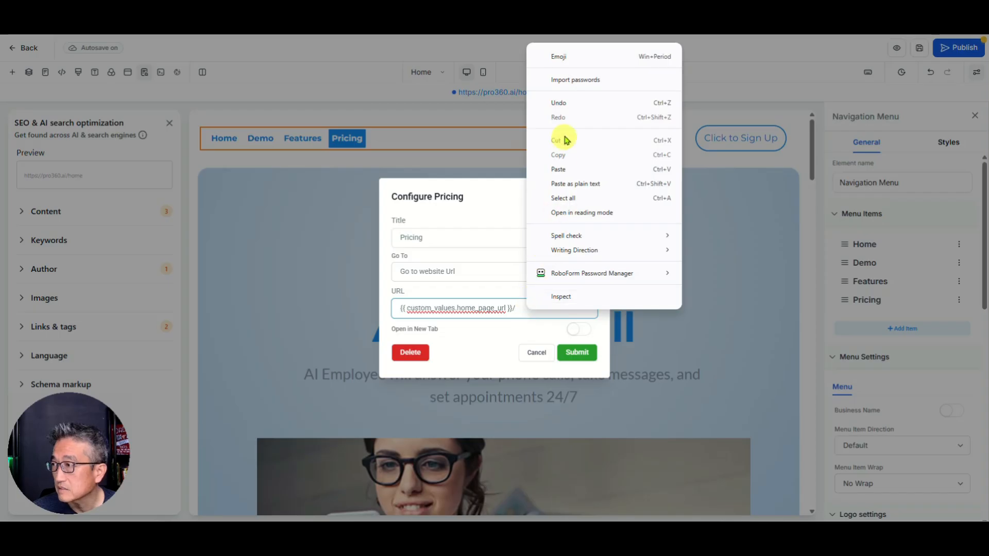
left_click(565, 169)
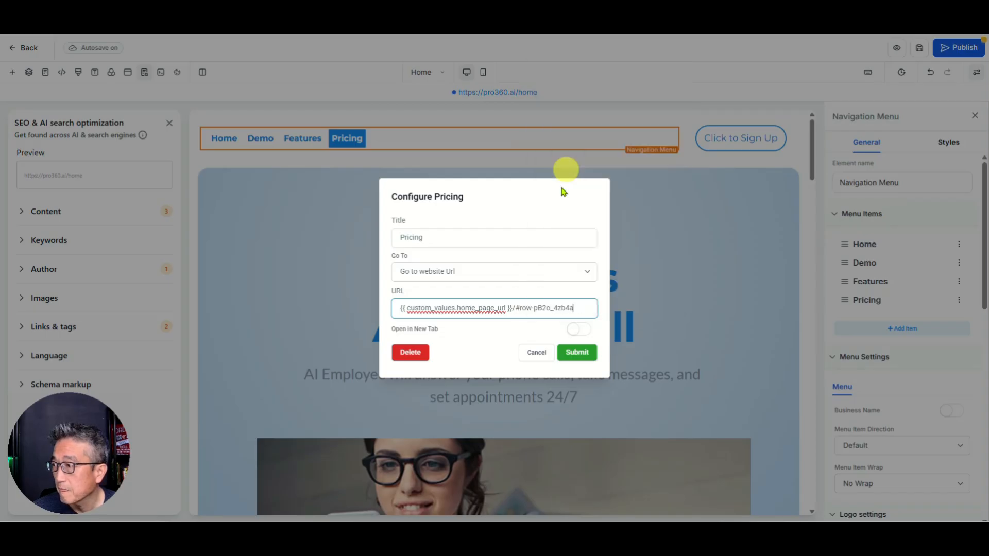
left_click(573, 356)
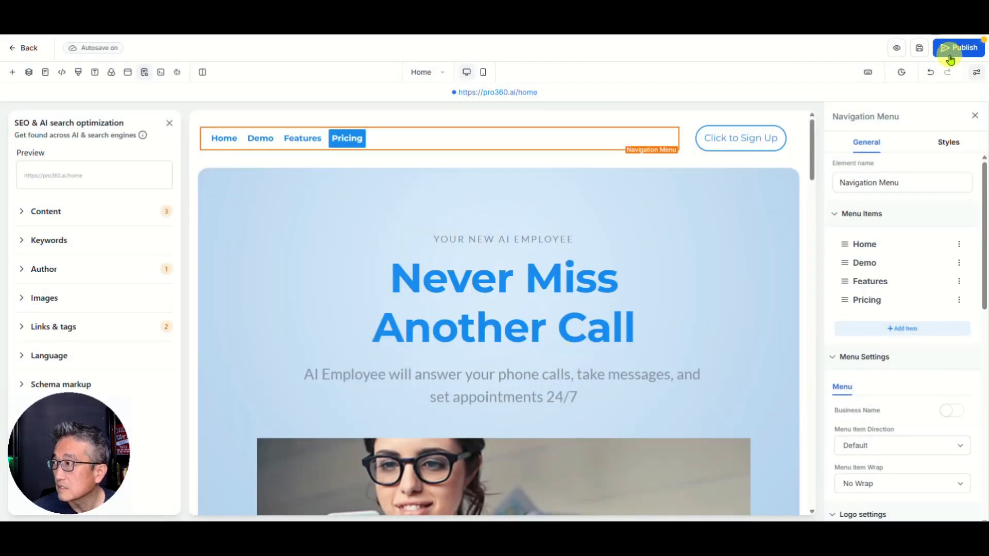
left_click(952, 52)
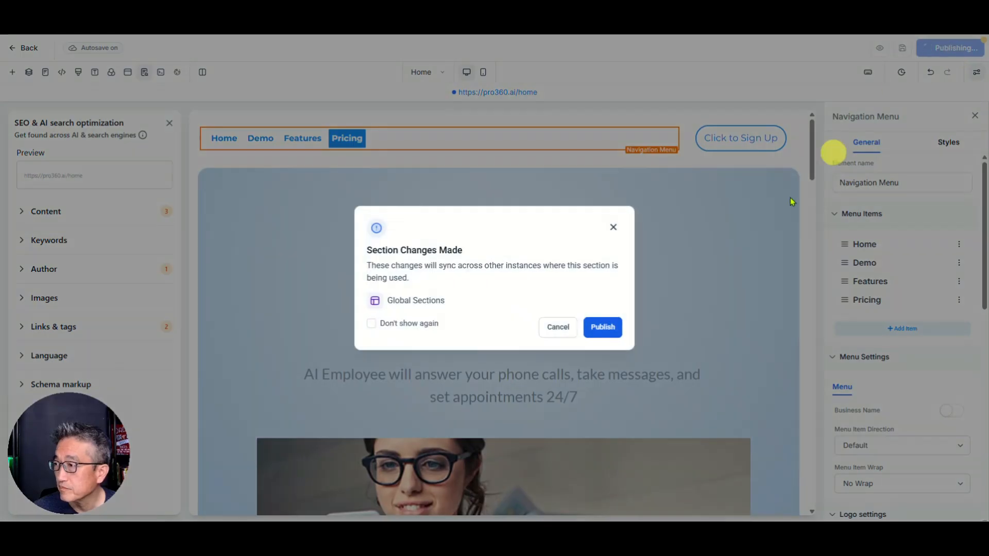
left_click(626, 327)
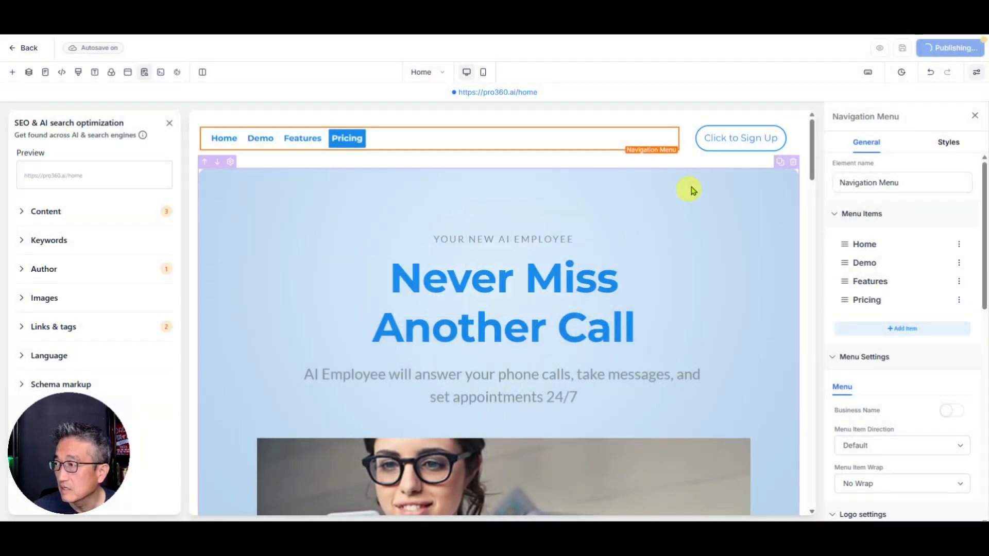
Step: Select the Click to Sign Up button and save the shared footer section changes
left_click(749, 141)
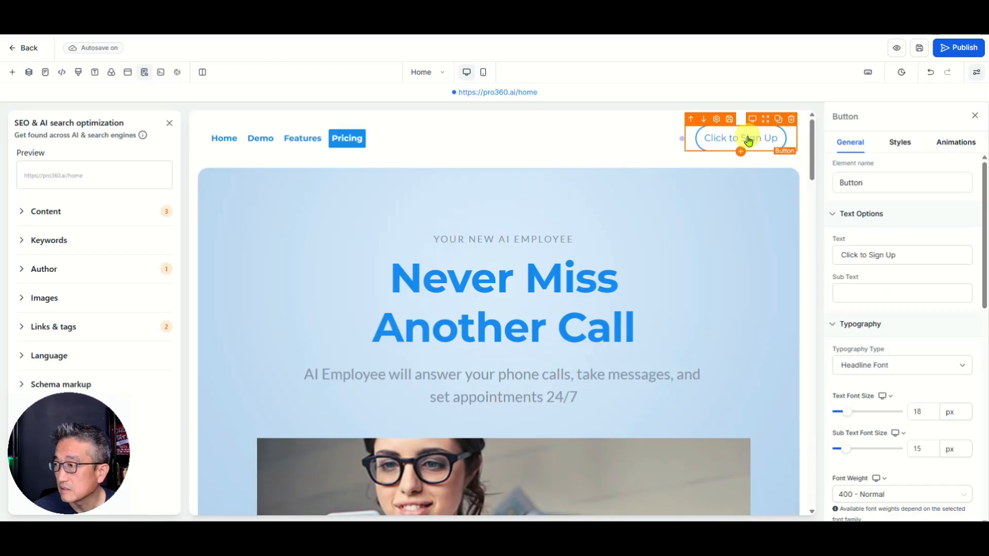
scroll(685, 253, "down", 8)
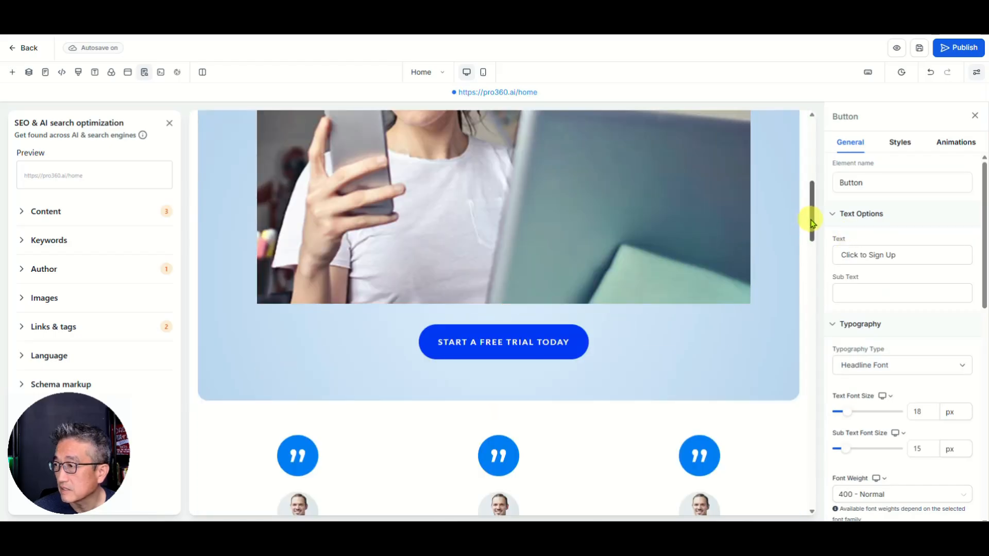
left_click_drag(812, 223, 812, 473)
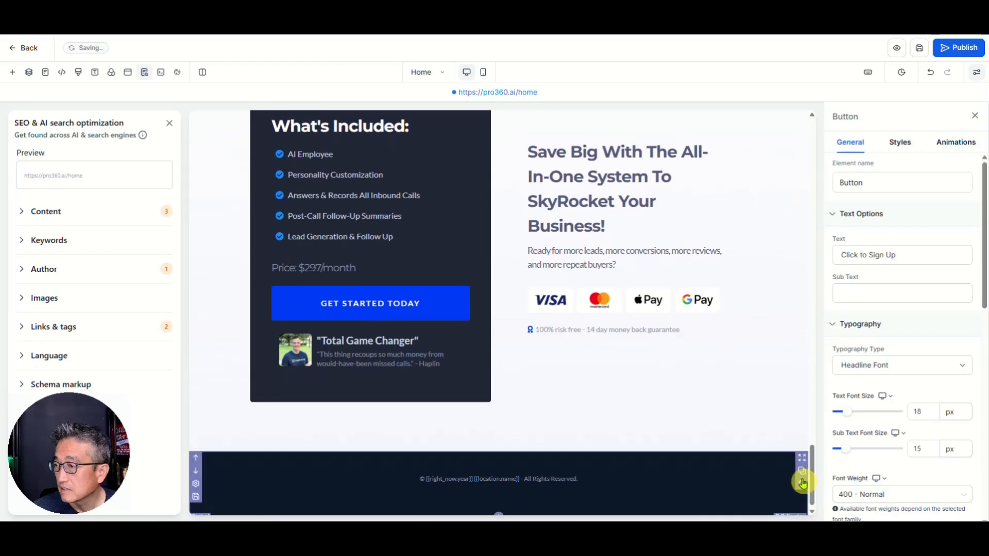
left_click(802, 483)
left_click(604, 327)
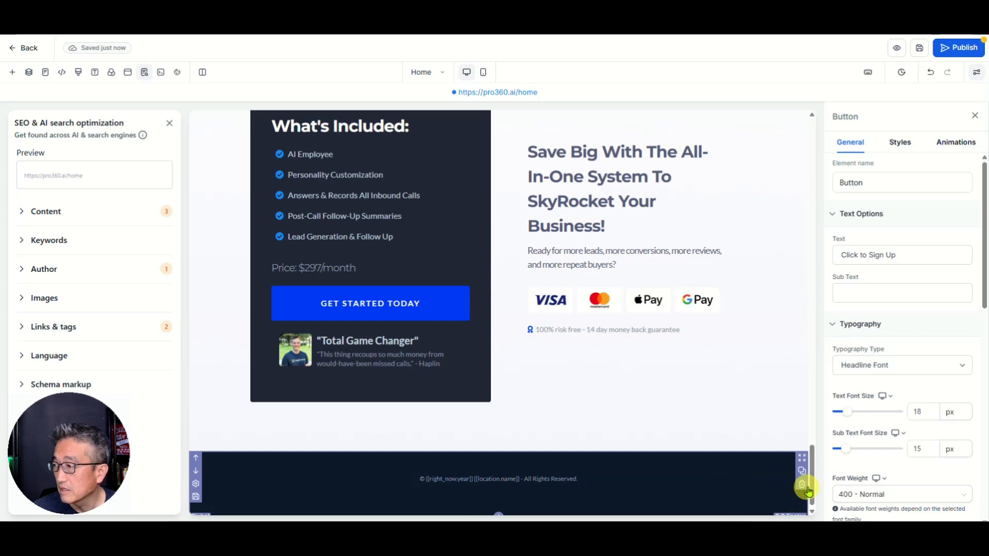
Step: Check the button's Button Actions, which open the popup named Popup
left_click_drag(812, 487, 826, 147)
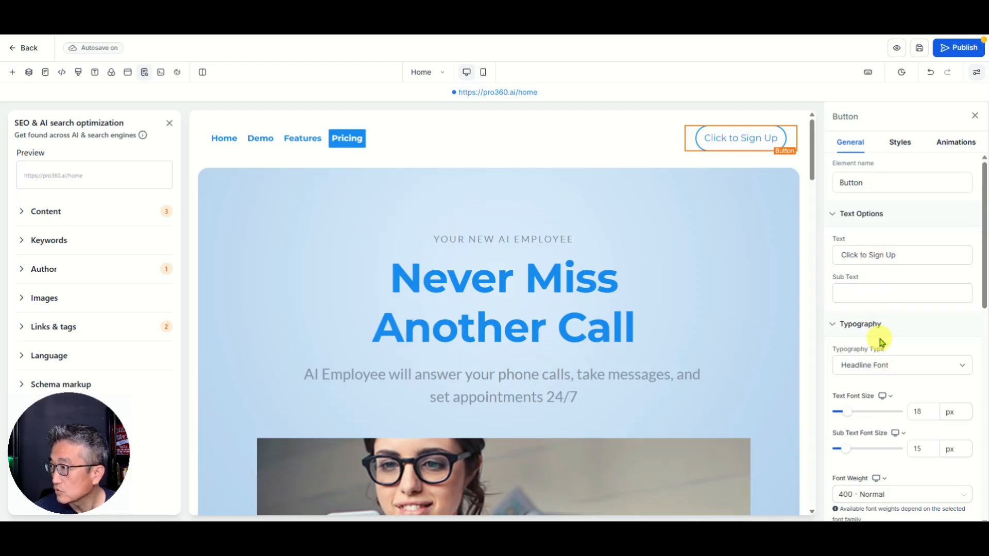
scroll(882, 341, "down", 6)
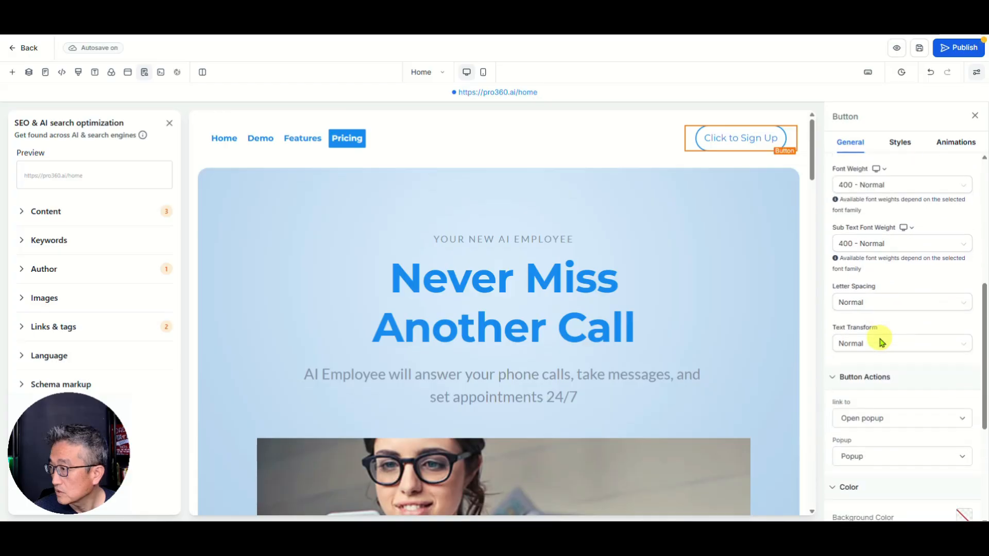
scroll(882, 341, "down", 3)
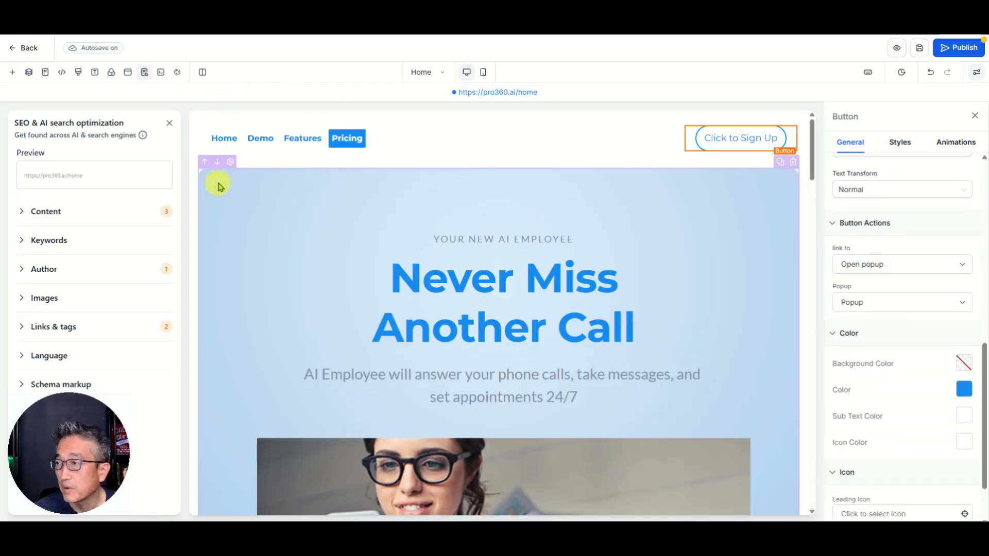
Step: Open the sign-up Popup from Popup Settings, review its checkout form, and close it
left_click(126, 73)
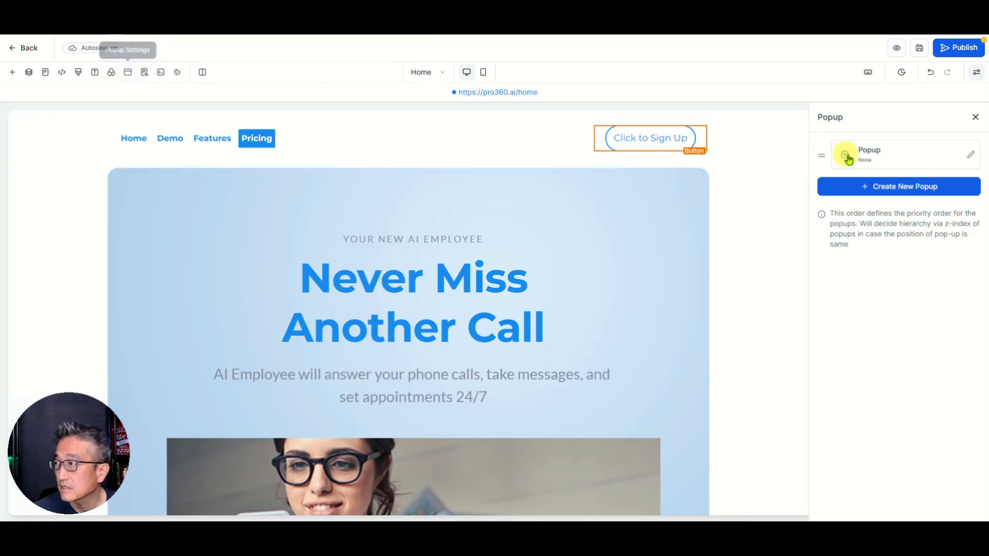
left_click(971, 158)
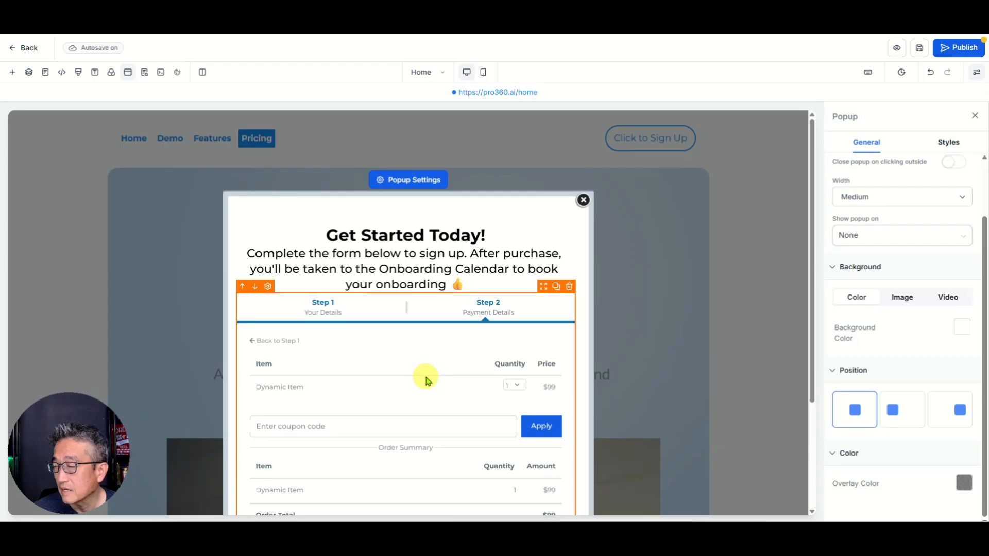
scroll(426, 382, "down", 3)
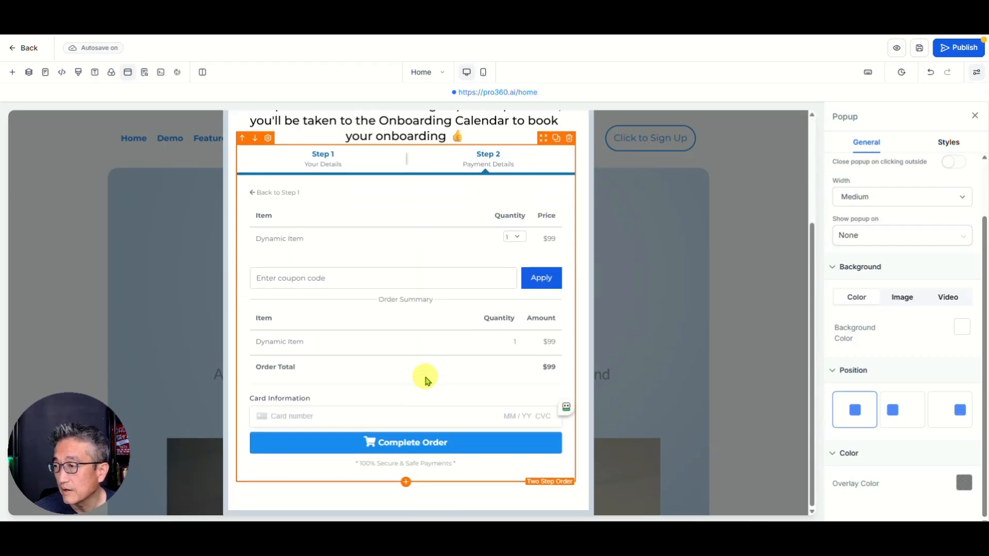
scroll(500, 247, "up", 3)
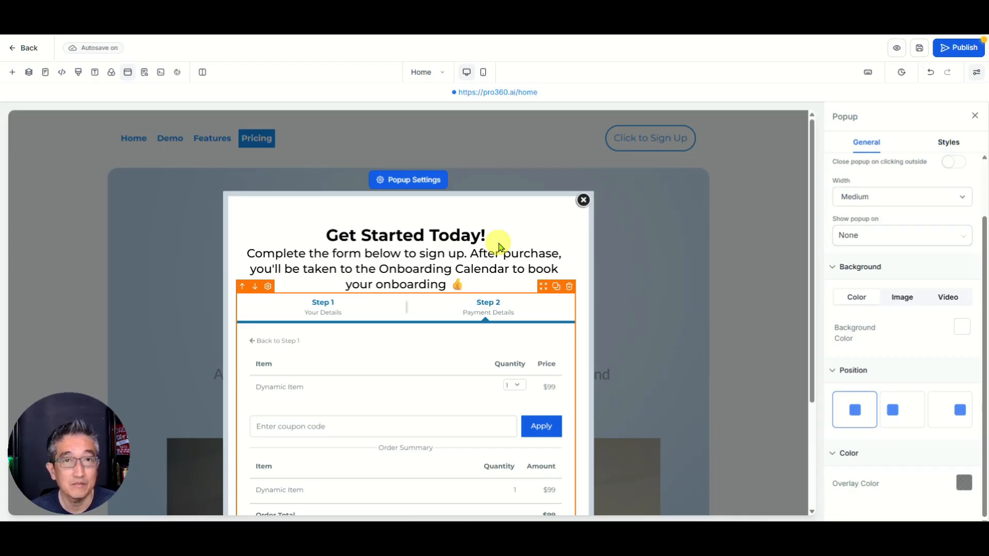
left_click(582, 201)
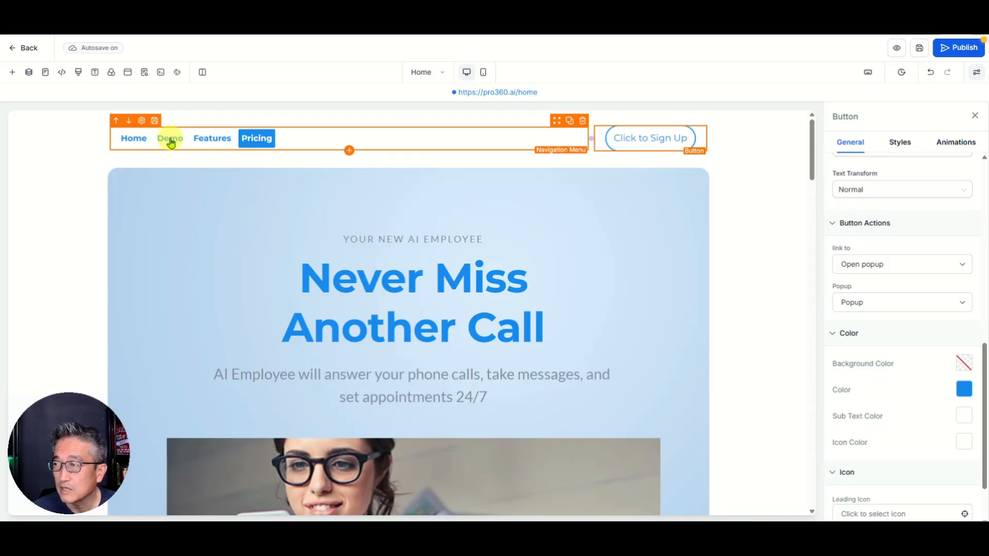
Step: Highlight Demo in the nav menu, save the shared section, and review Demo's link settings
left_click(172, 143)
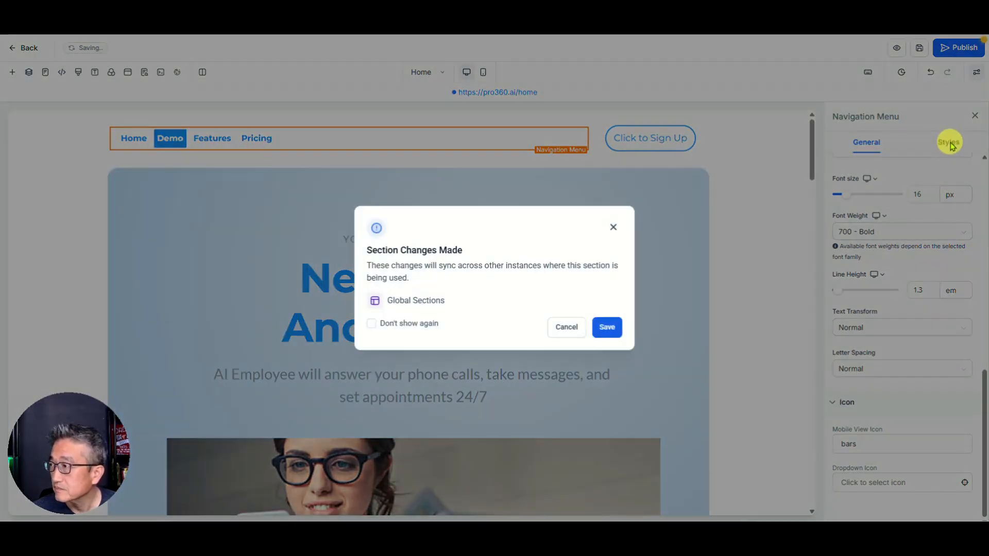
left_click(606, 327)
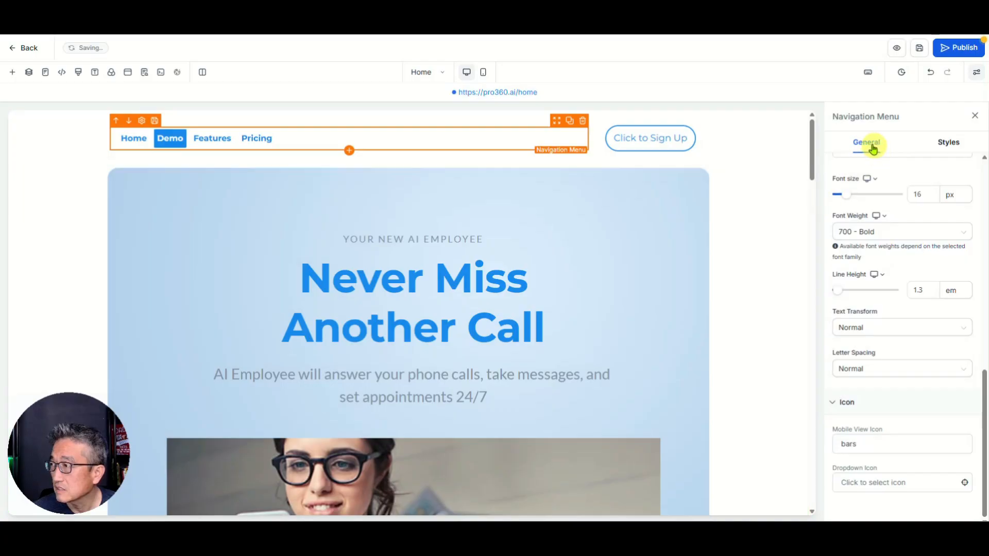
scroll(892, 196, "up", 10)
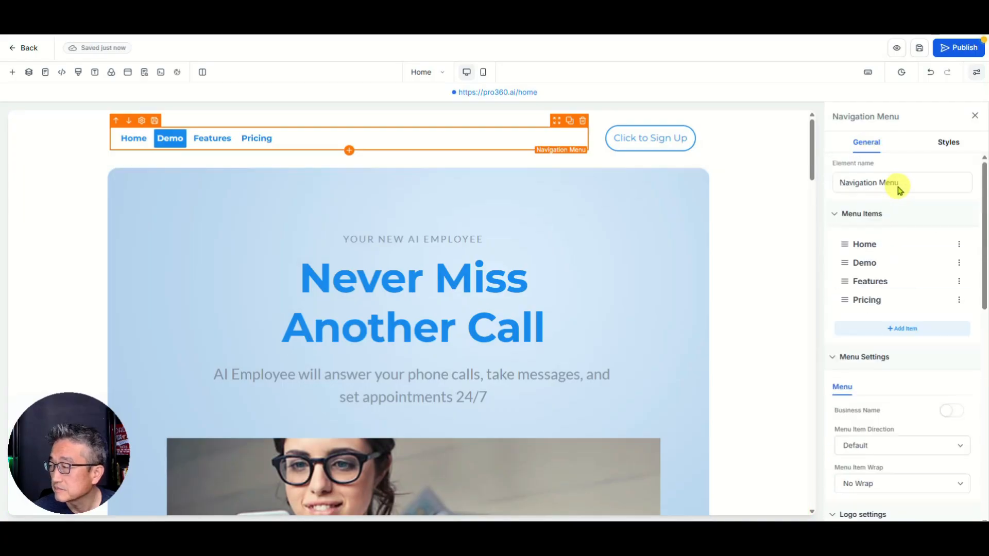
left_click(959, 264)
left_click(537, 351)
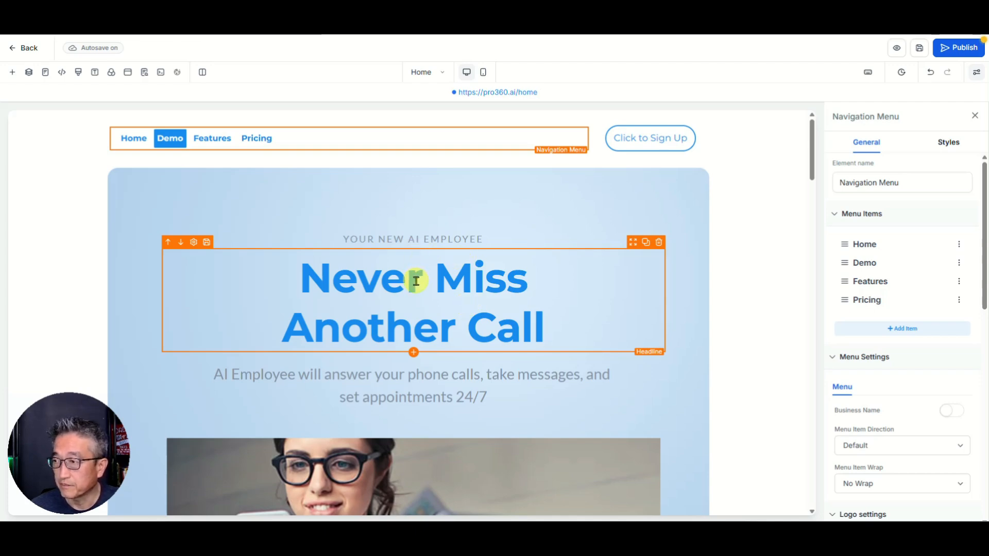
Step: Set the three-quote testimonial row to hide on desktop and show on mobile, then save
scroll(416, 276, "down", 10)
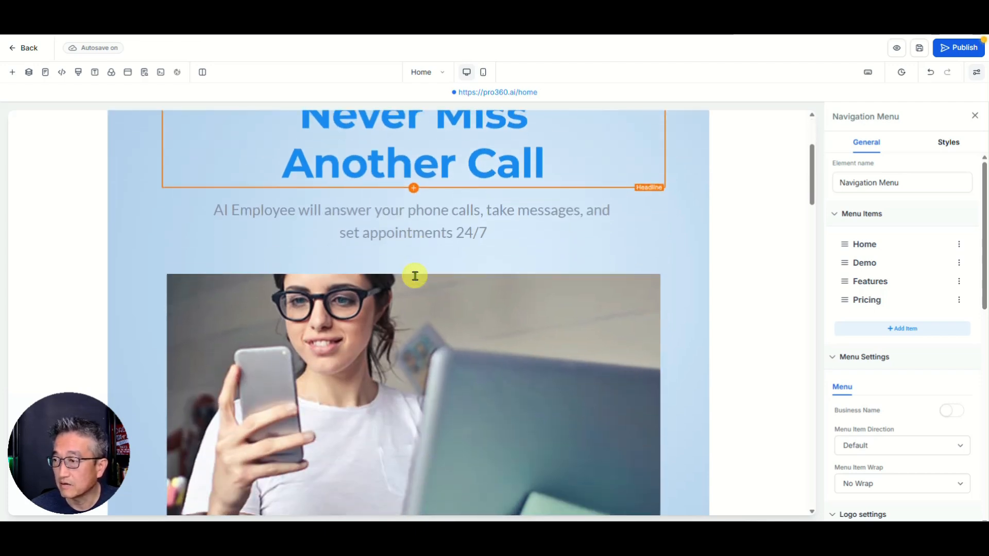
scroll(415, 276, "down", 3)
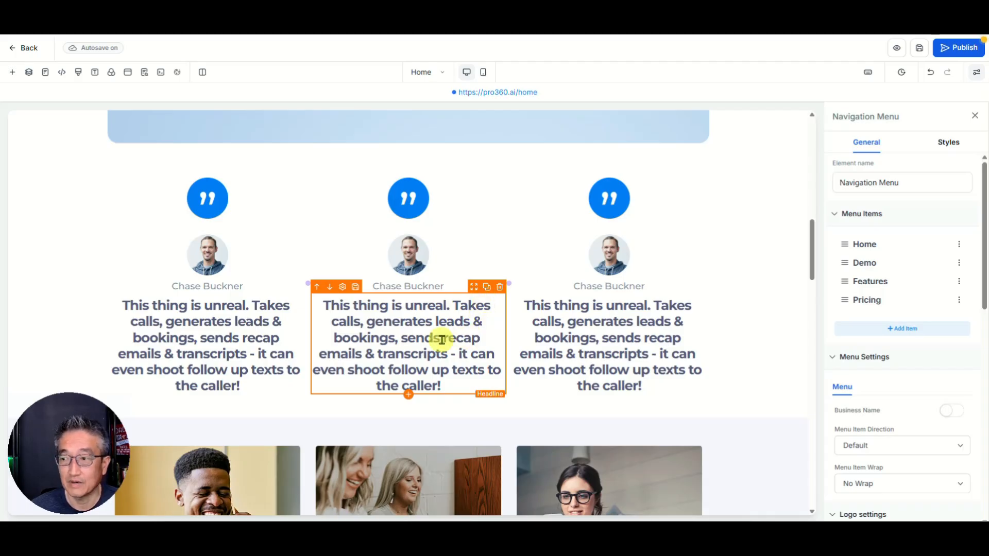
scroll(442, 342, "down", 4)
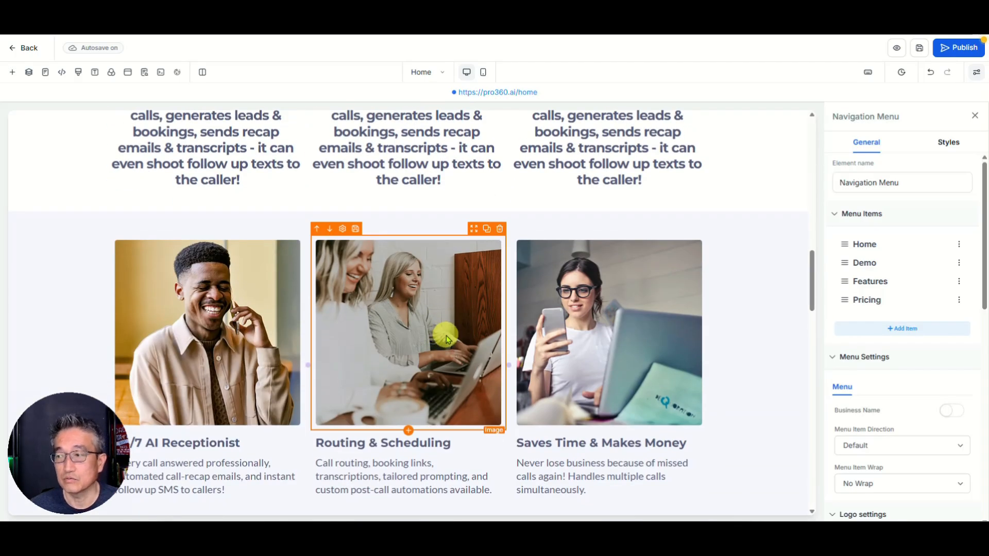
scroll(443, 335, "up", 4)
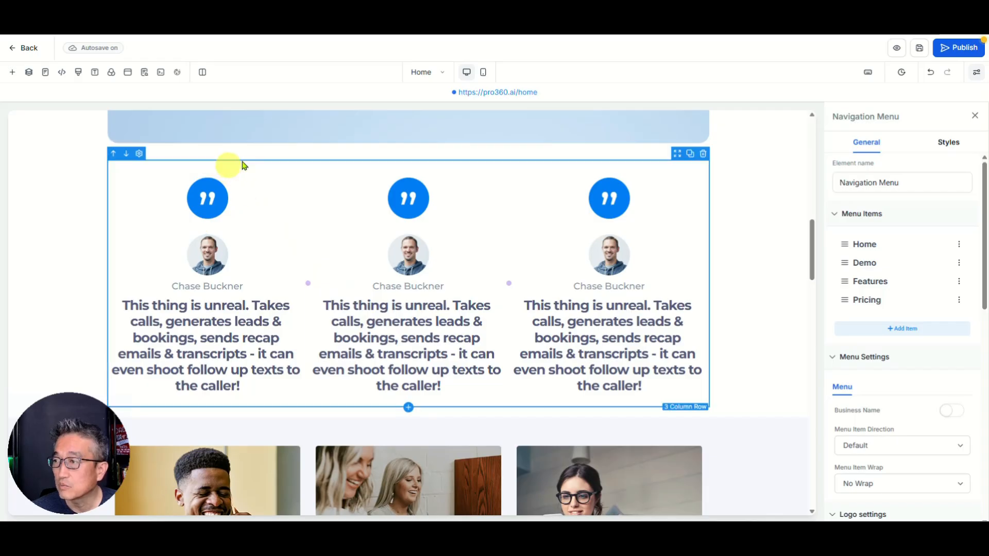
left_click(346, 162)
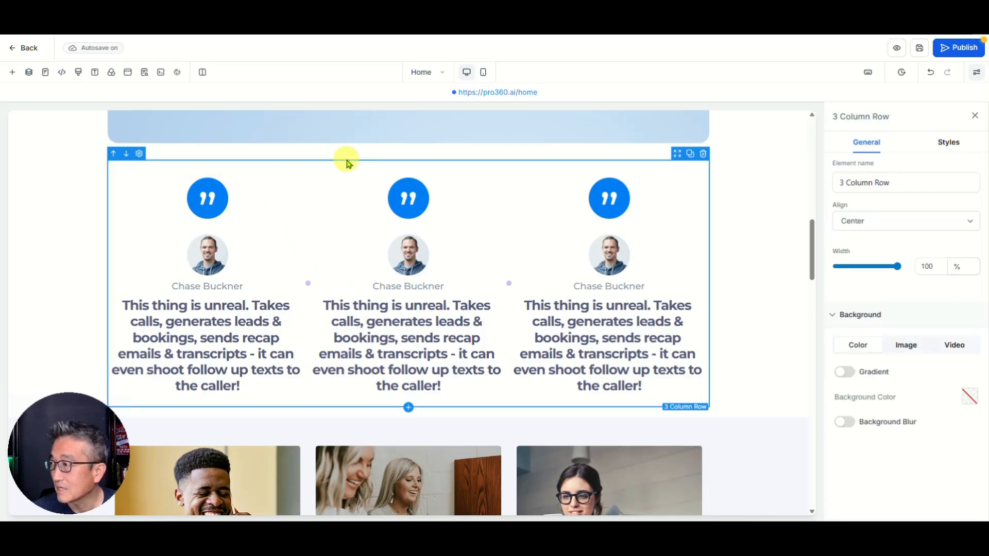
left_click(950, 144)
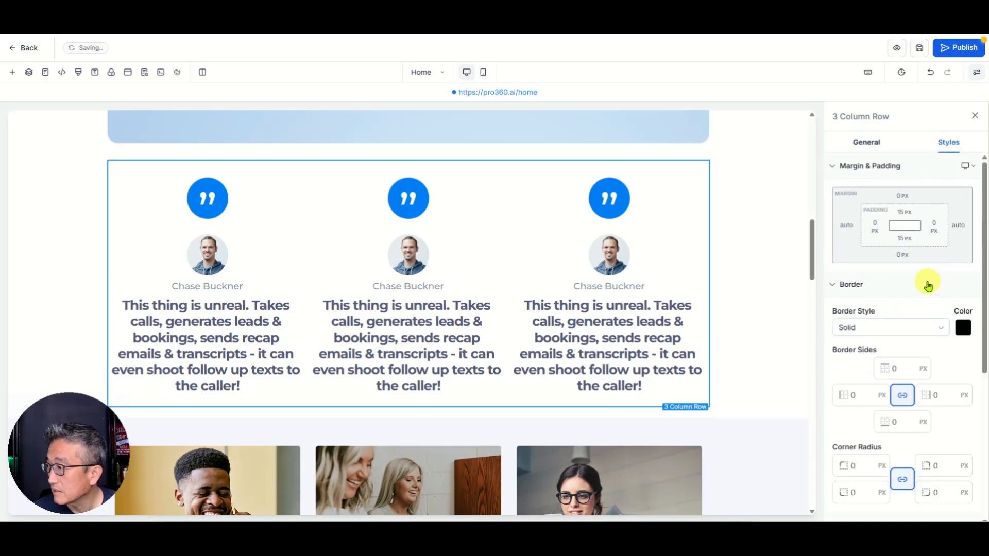
scroll(928, 286, "down", 5)
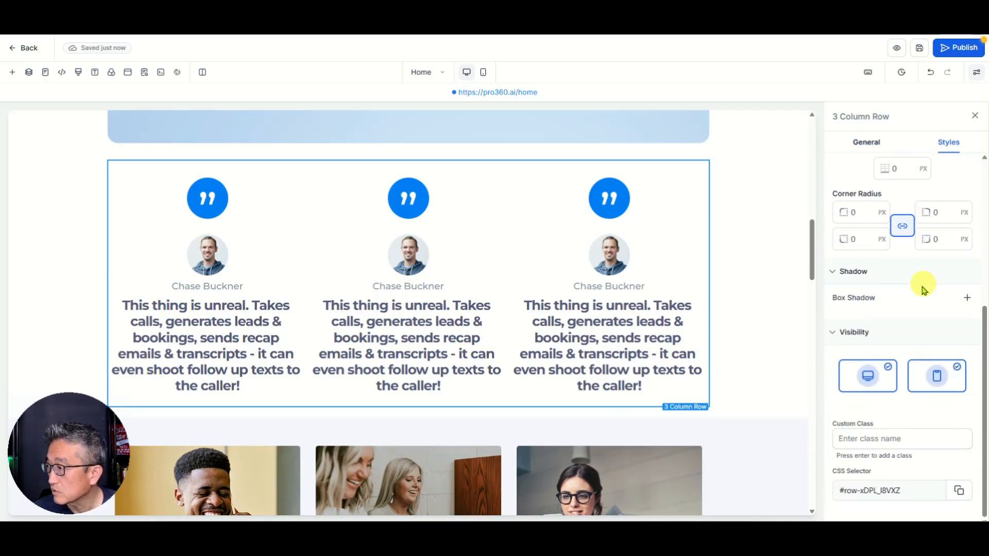
left_click(886, 367)
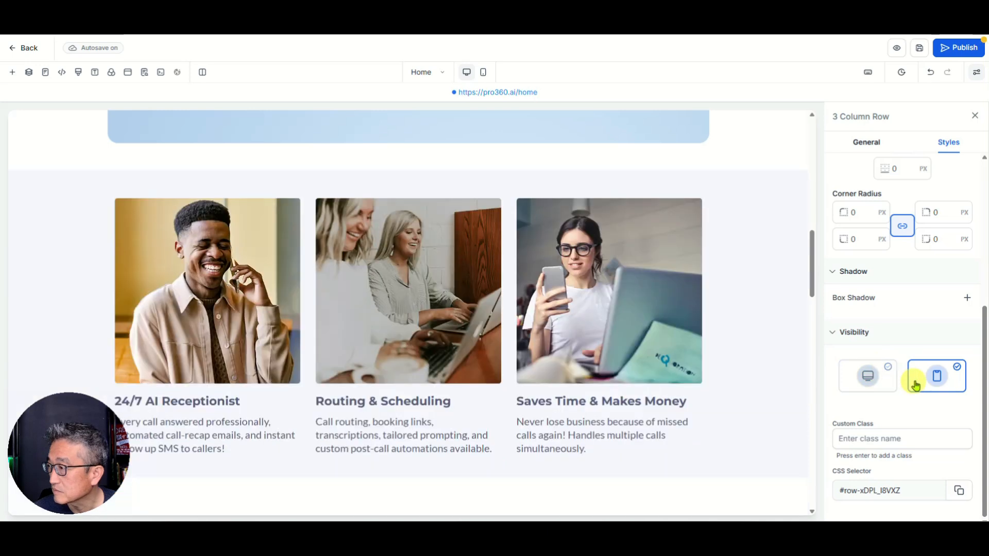
left_click(957, 367)
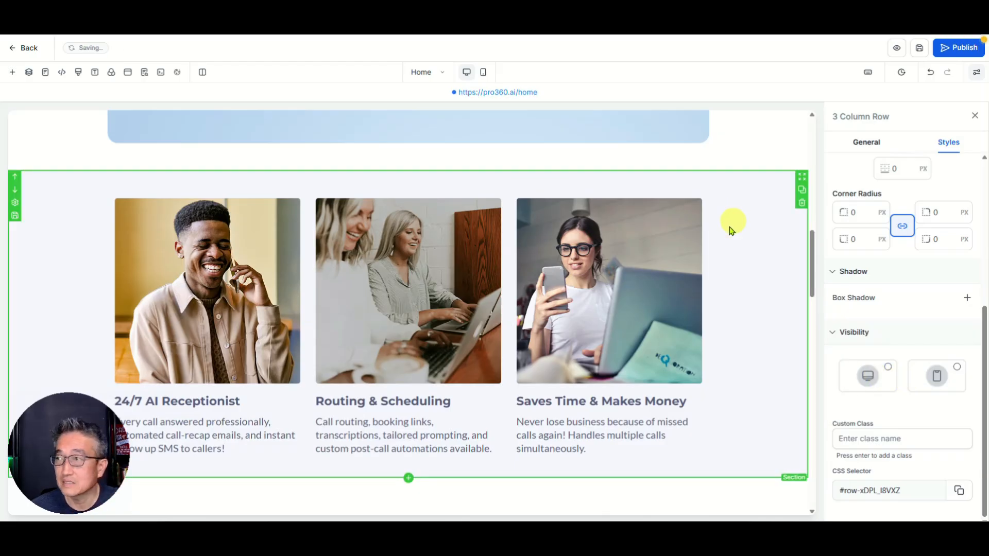
left_click(957, 369)
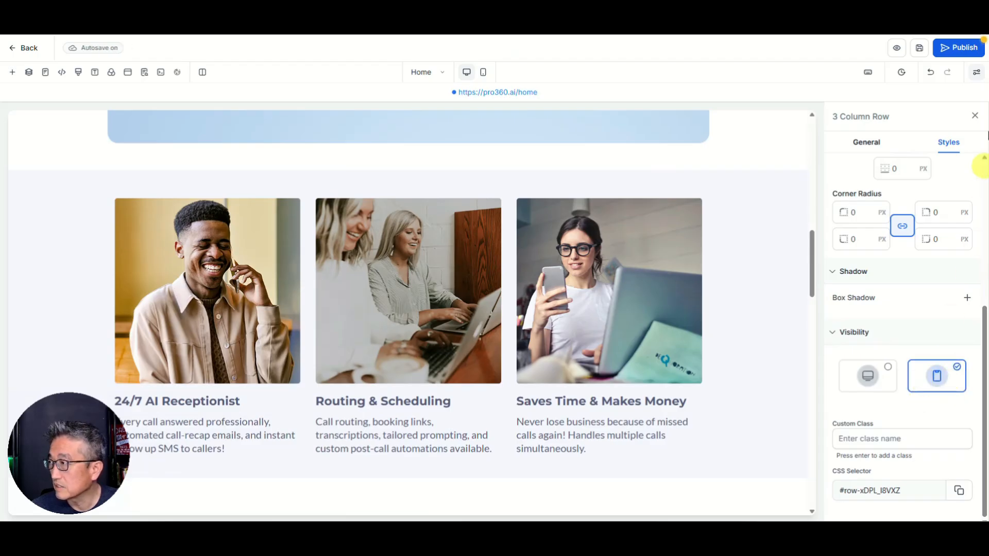
left_click(919, 47)
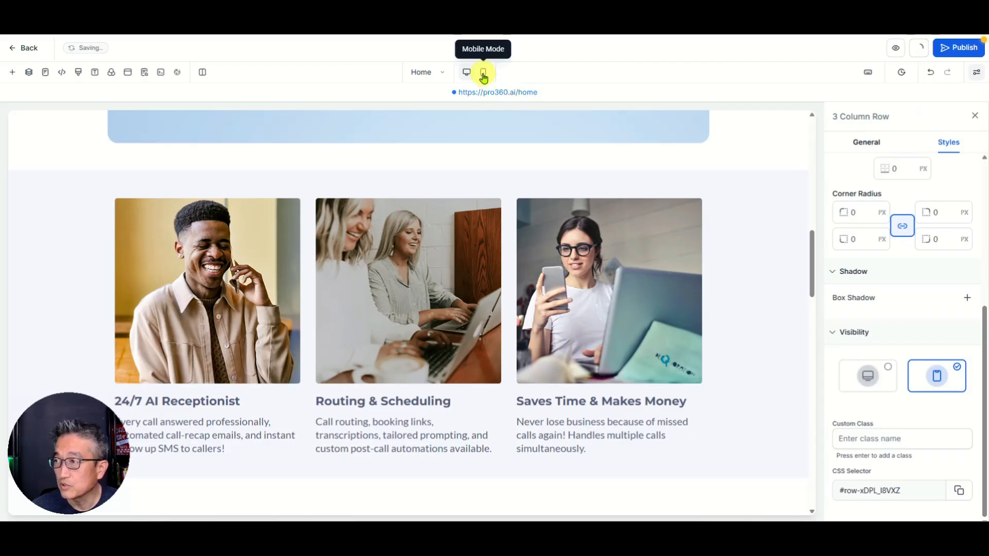
Step: Hide the testimonial row in the mobile layout, return to desktop view, and save the page
scroll(555, 260, "up", 4)
scroll(431, 411, "down", 3)
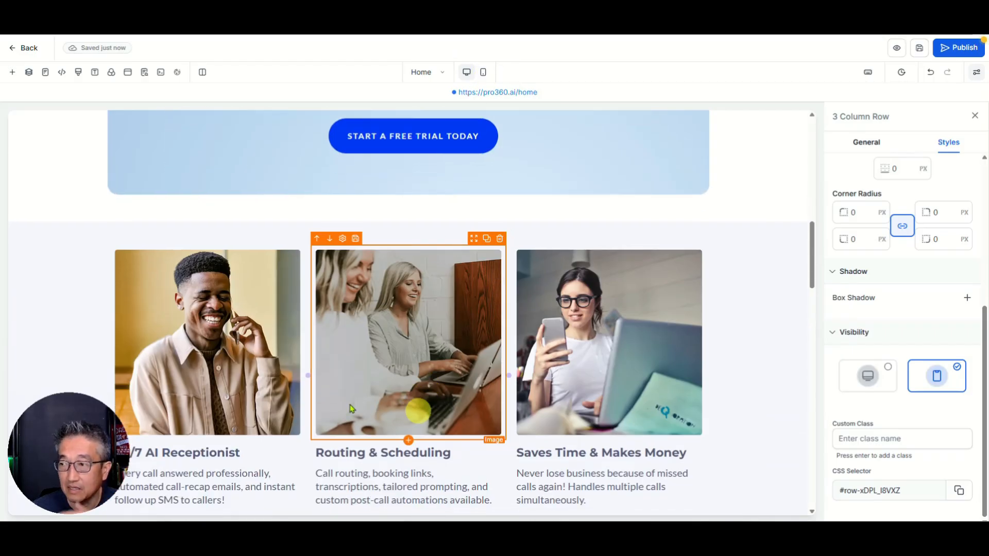
scroll(402, 201, "up", 2)
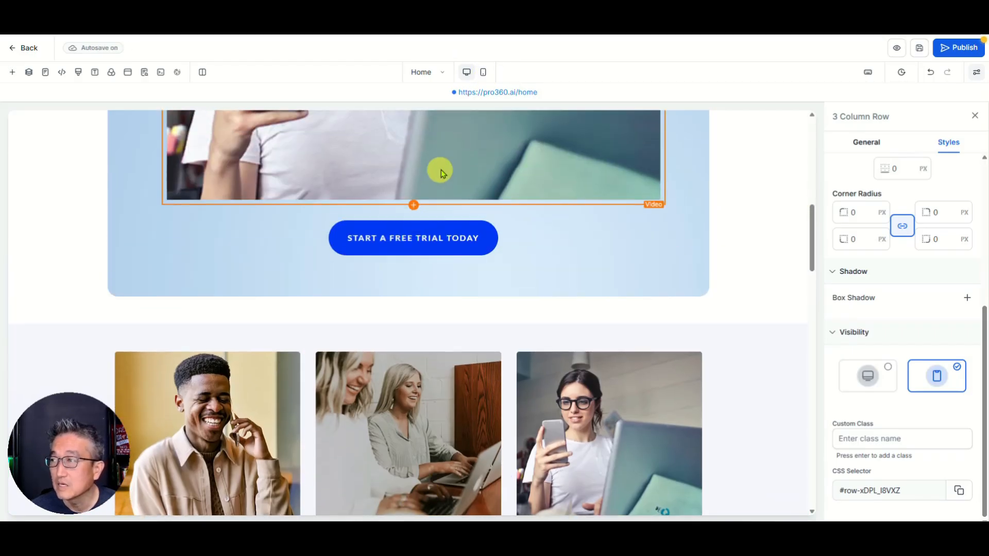
left_click(484, 77)
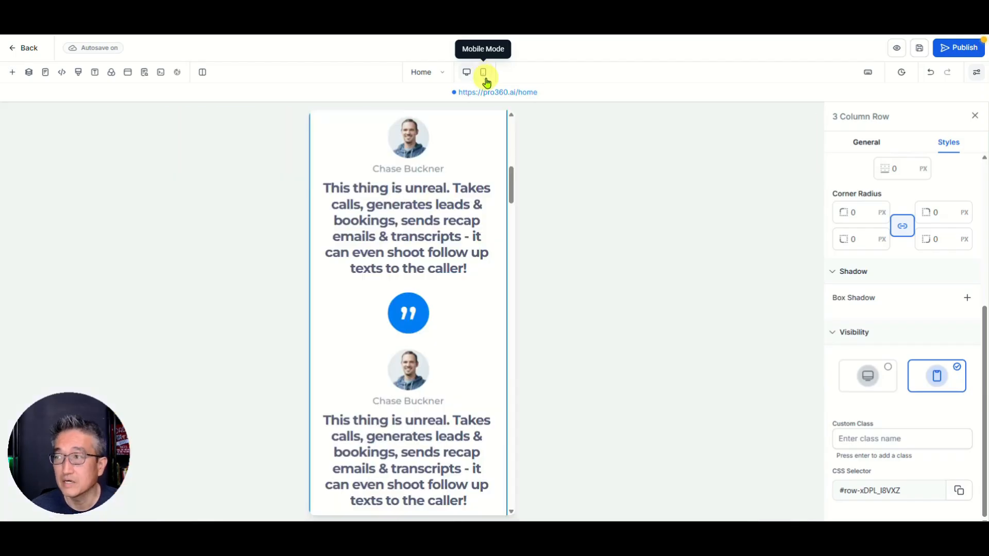
scroll(421, 242, "up", 5)
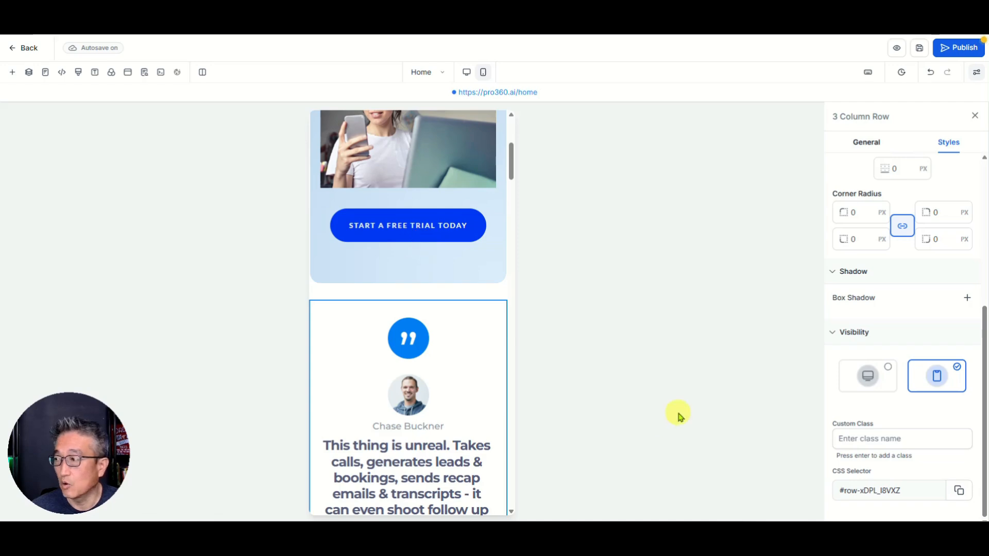
left_click(958, 368)
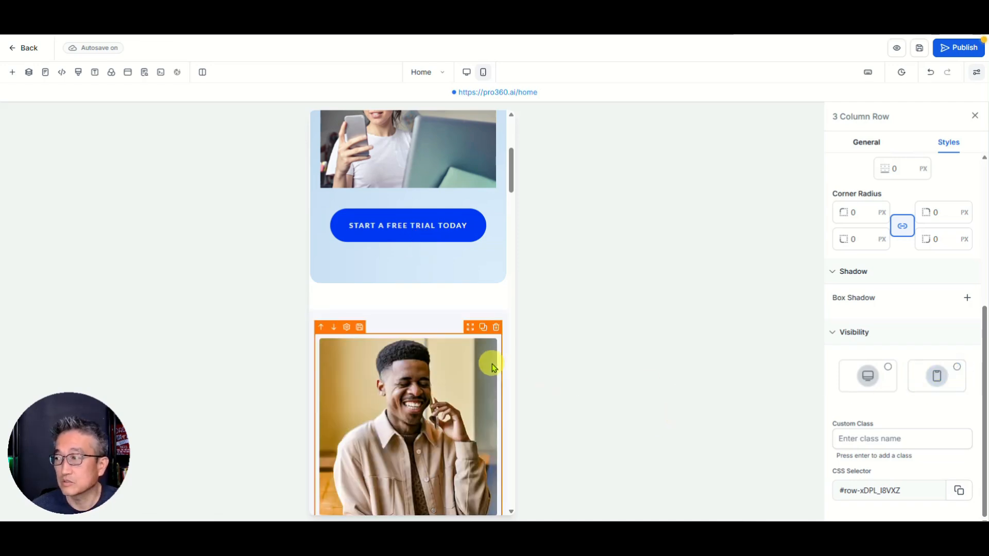
left_click(468, 72)
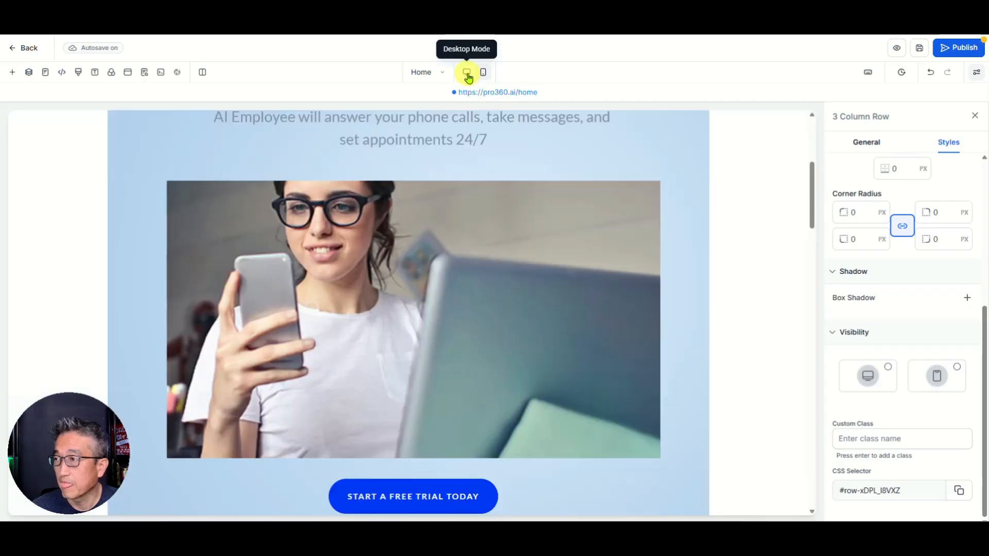
left_click(917, 49)
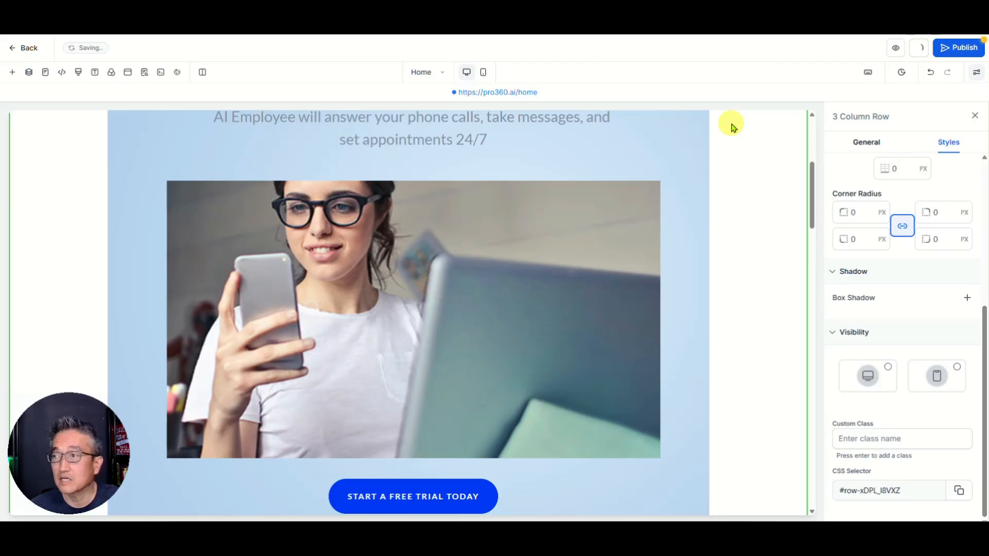
Step: Select the 24/7 AI Receptionist description text in the three-column feature row
scroll(651, 165, "down", 7)
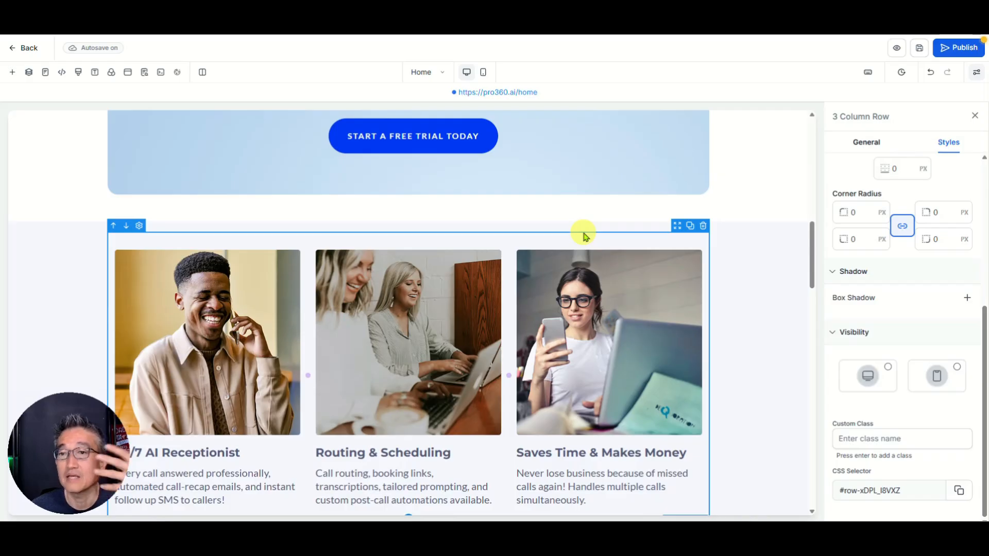
scroll(613, 273, "down", 2)
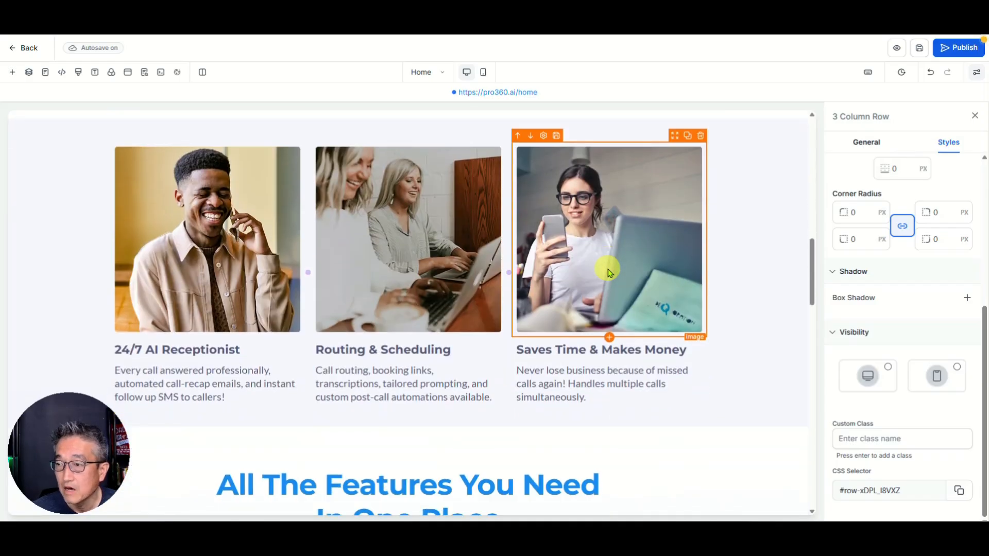
scroll(609, 271, "up", 2)
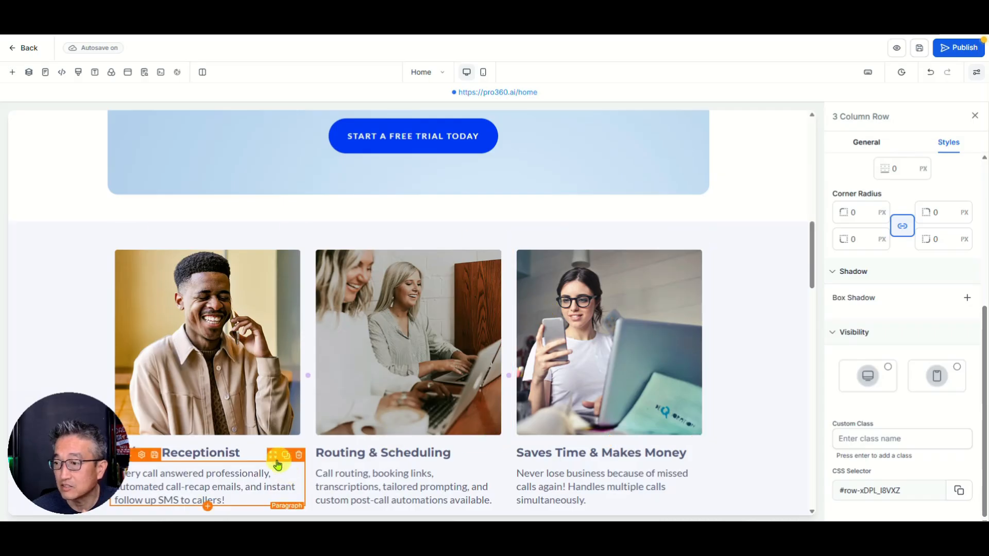
scroll(254, 411, "down", 2)
left_click(222, 371)
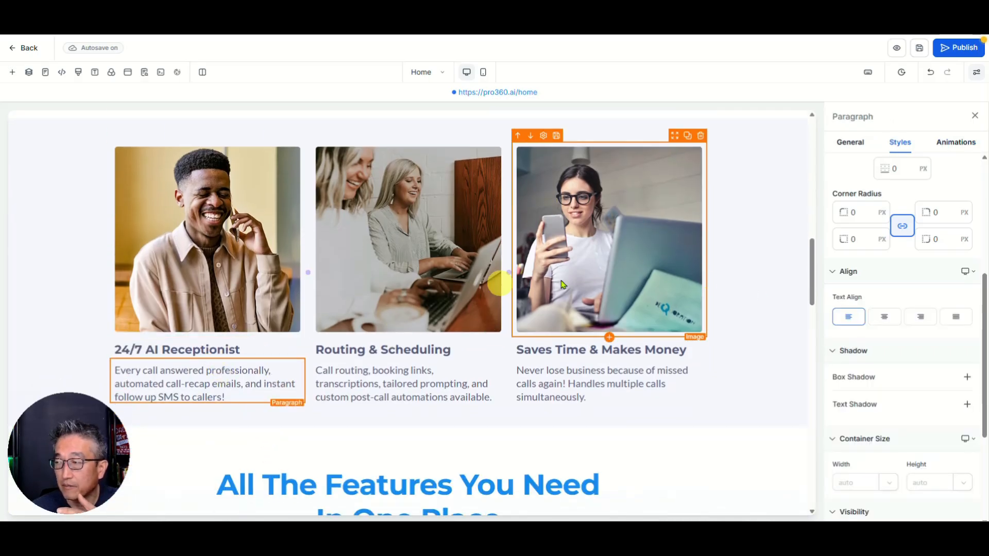
scroll(618, 325, "up", 3)
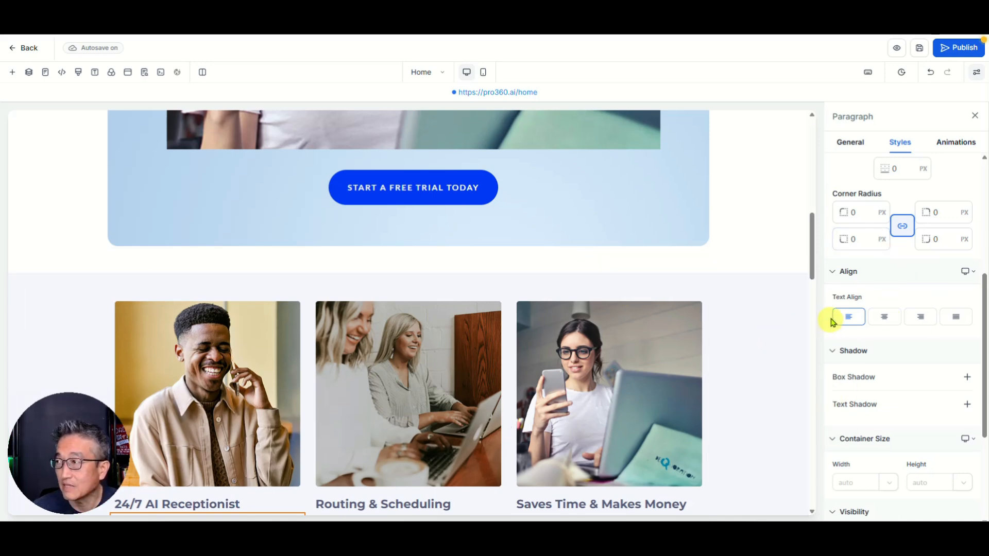
Step: Expand the Layers tree from Page down to the second section's hidden 3 Column Row
left_click(30, 77)
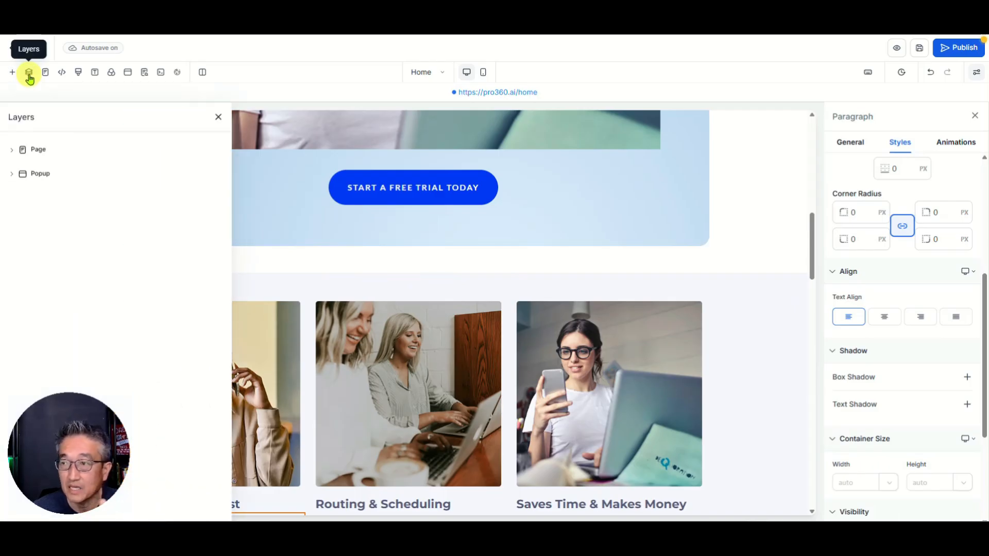
left_click(11, 150)
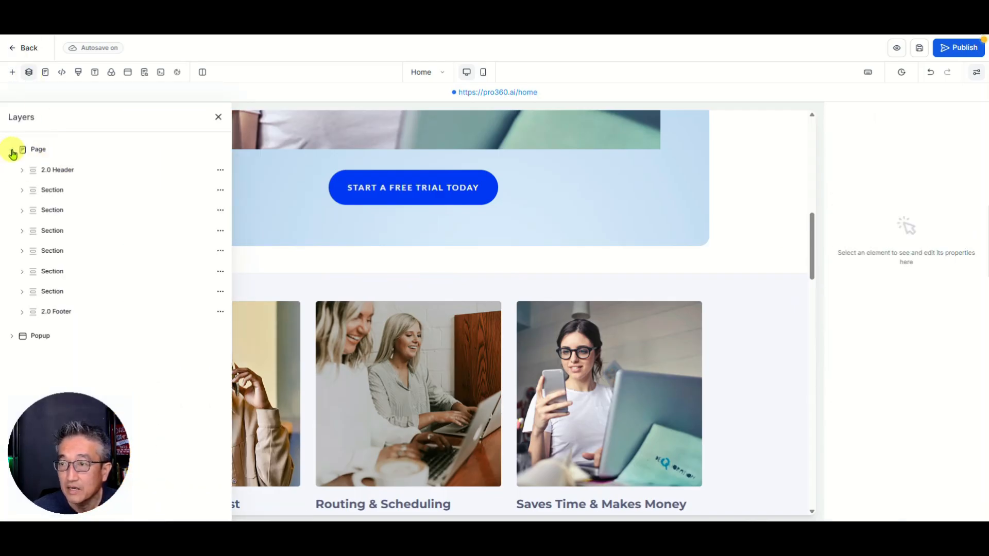
left_click(45, 191)
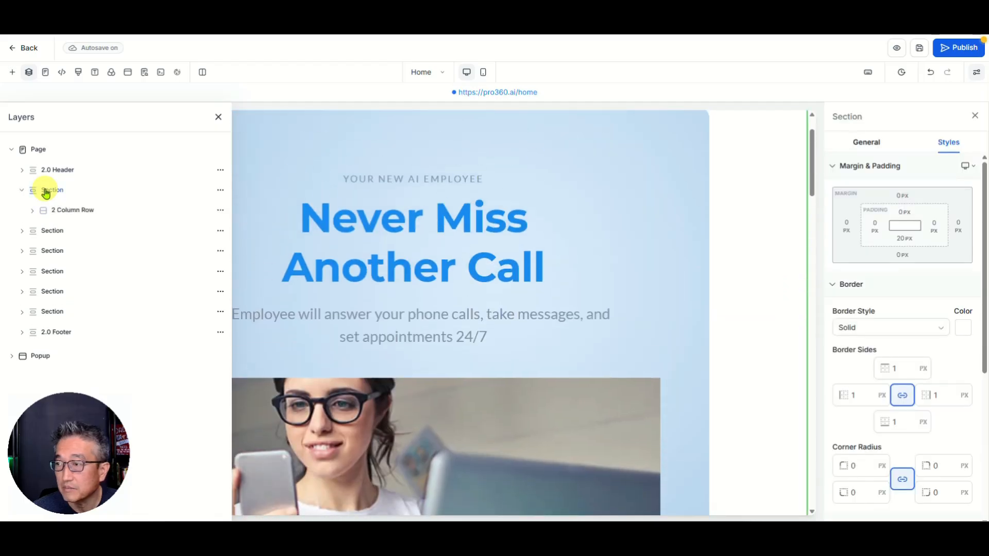
left_click(39, 231)
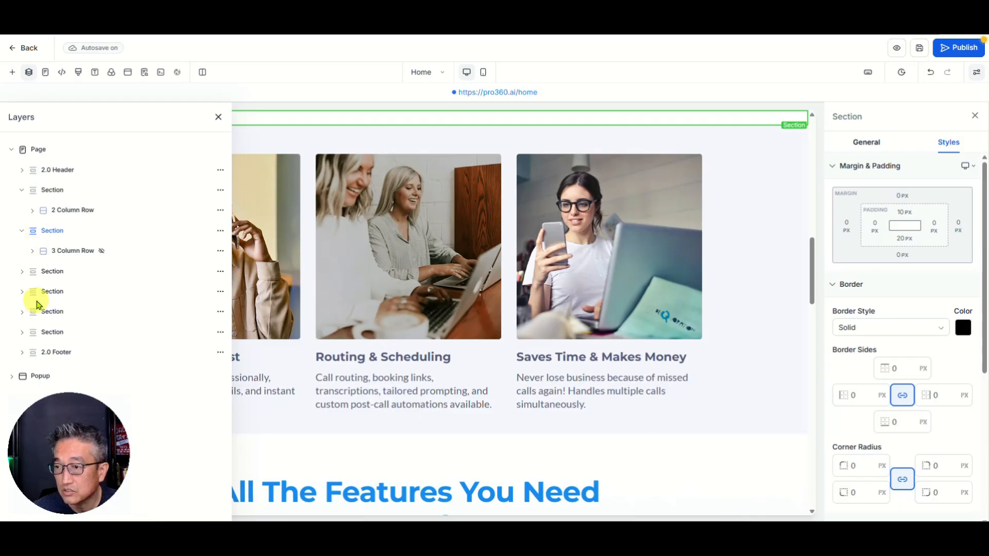
left_click(31, 253)
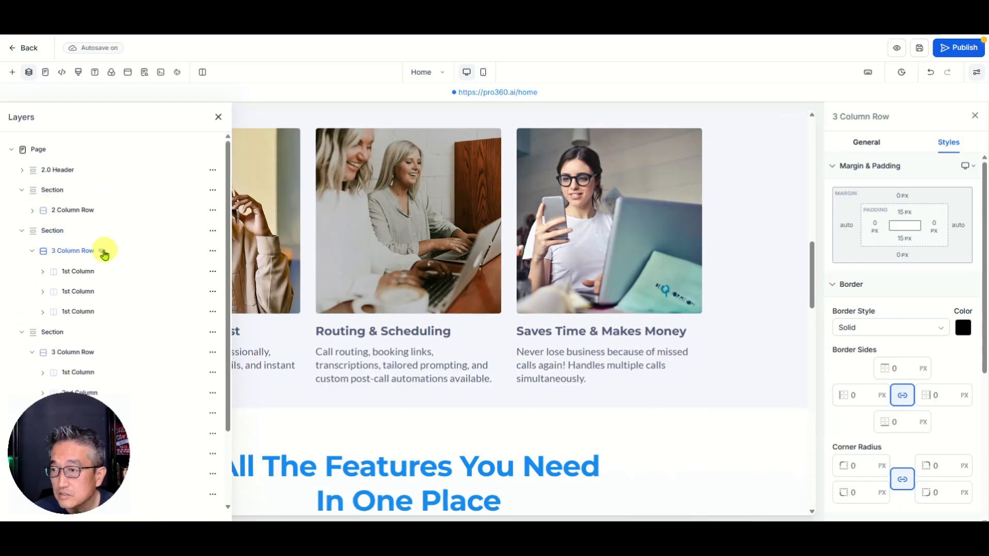
left_click(32, 251)
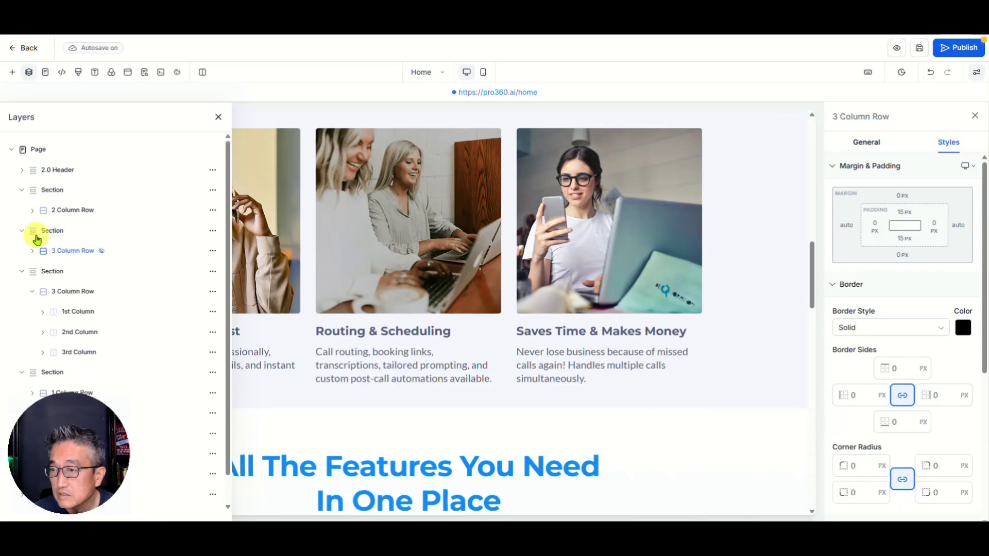
left_click(102, 252)
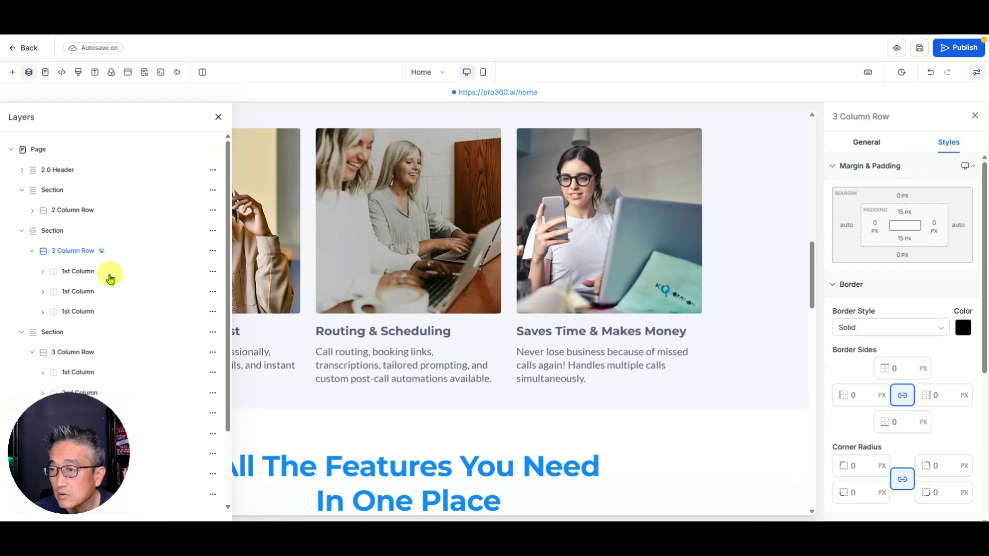
left_click(77, 254)
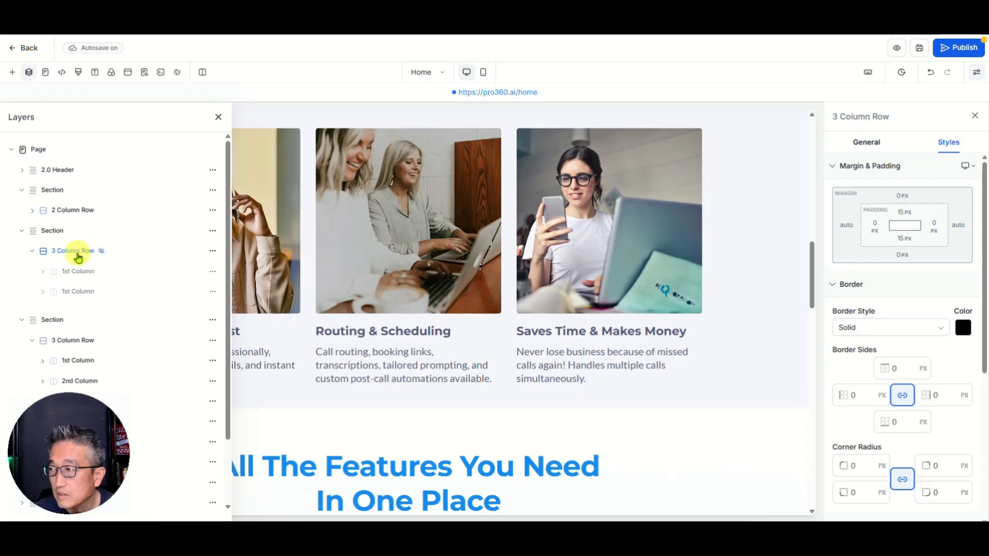
left_click(71, 252)
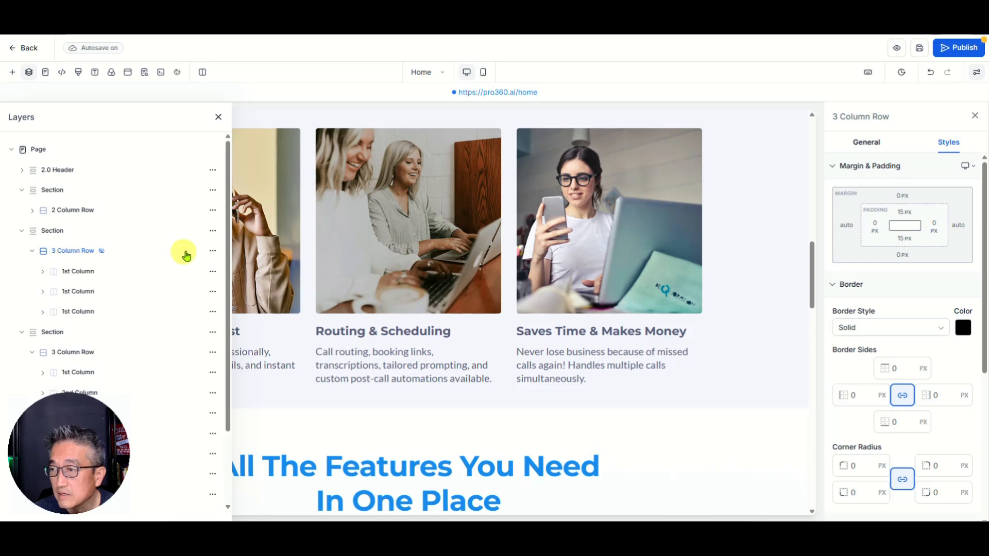
Step: Show the hidden 3 Column Row testimonial row and select its avatar image
left_click(213, 251)
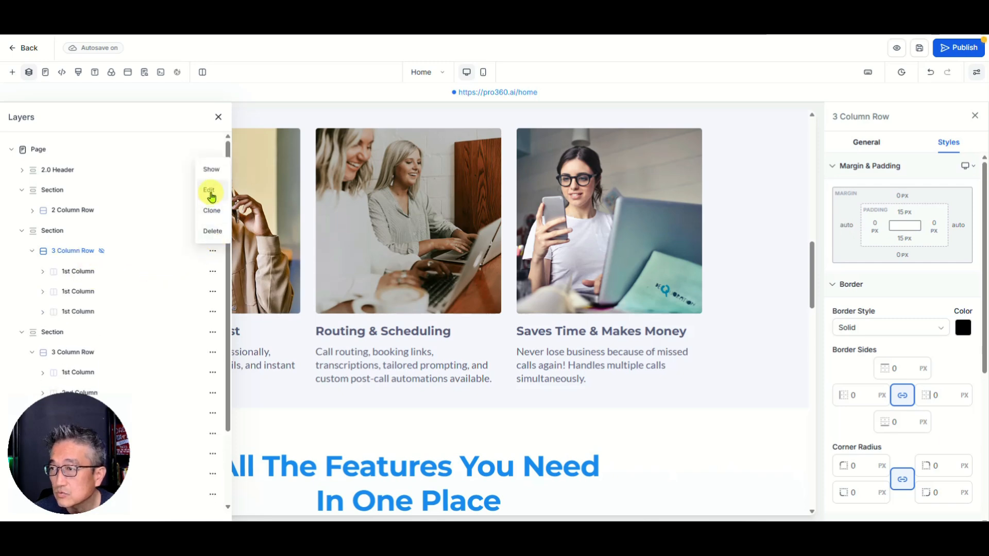
left_click(211, 170)
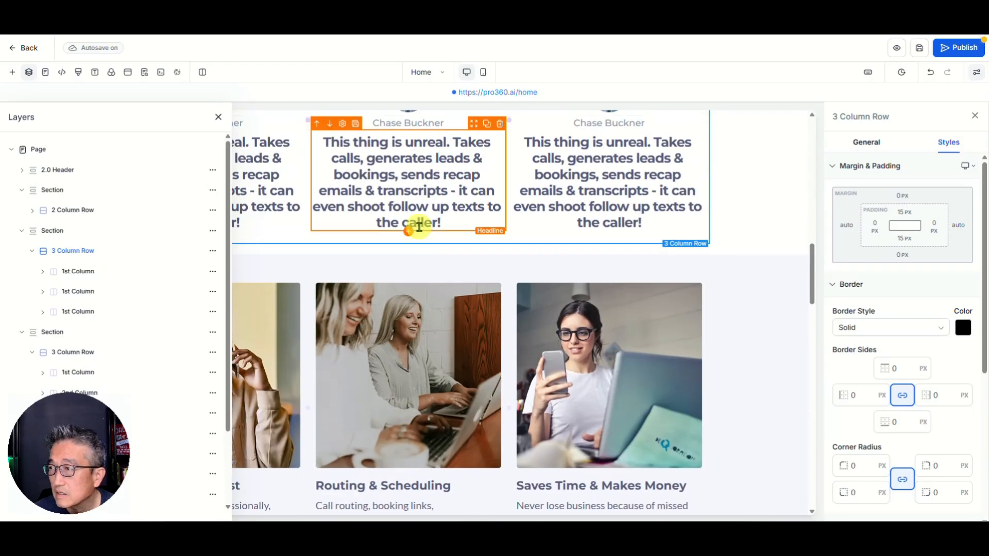
scroll(420, 227, "up", 4)
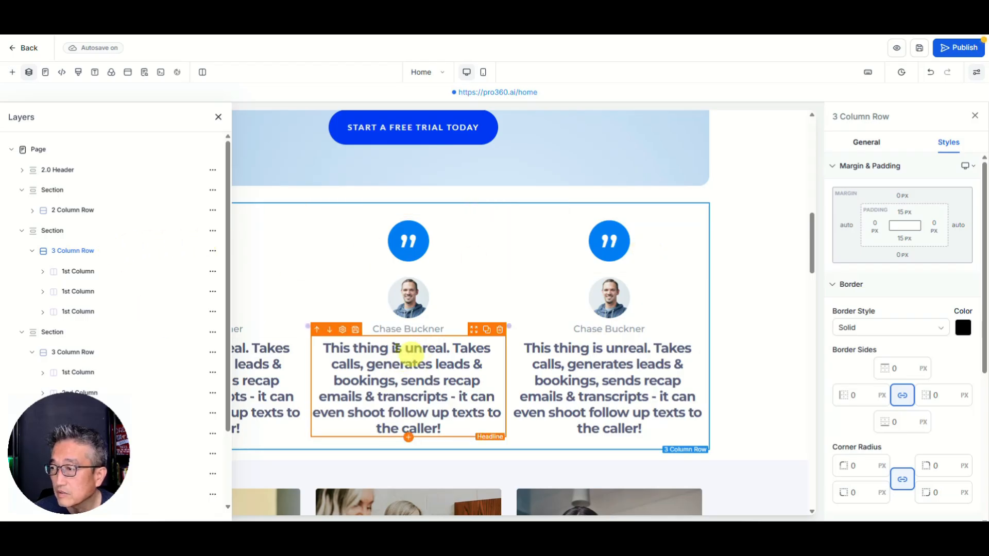
left_click(420, 312)
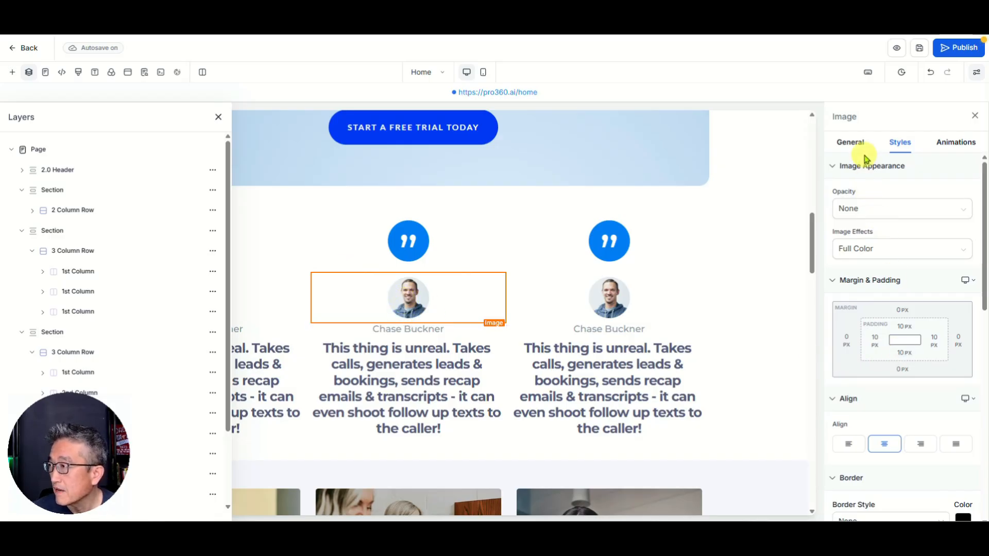
Step: Check the avatar's General settings, hide the whole testimonial Section, and close Layers
left_click(856, 143)
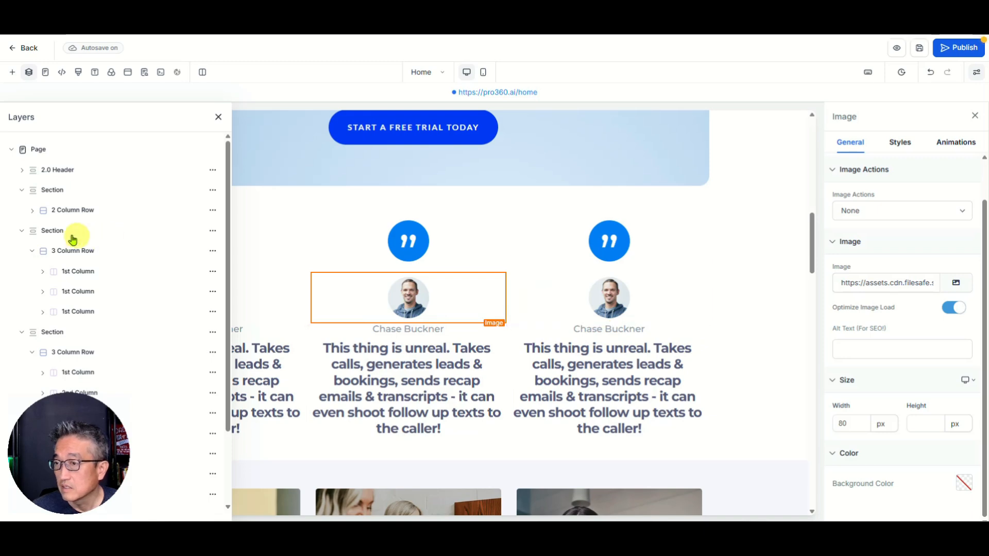
left_click(213, 233)
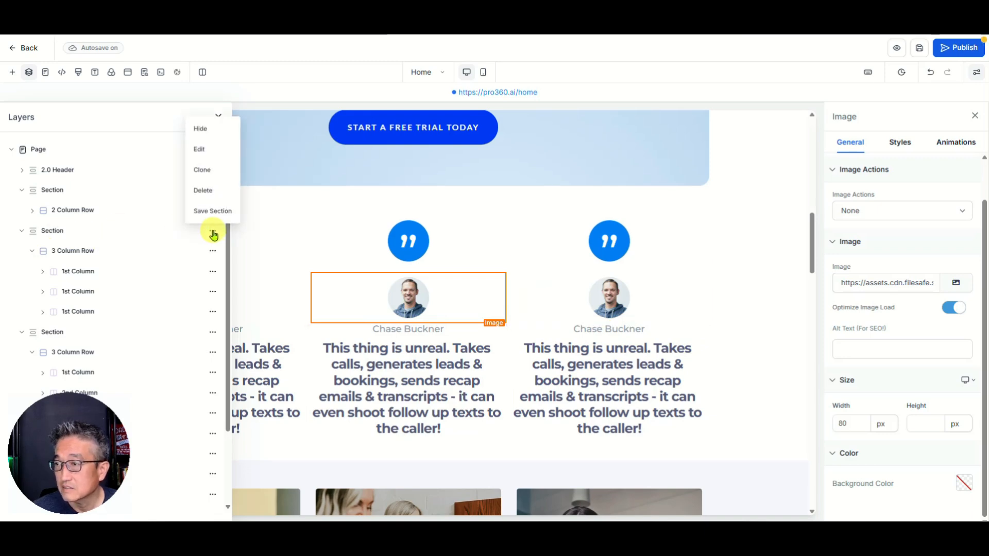
left_click(205, 128)
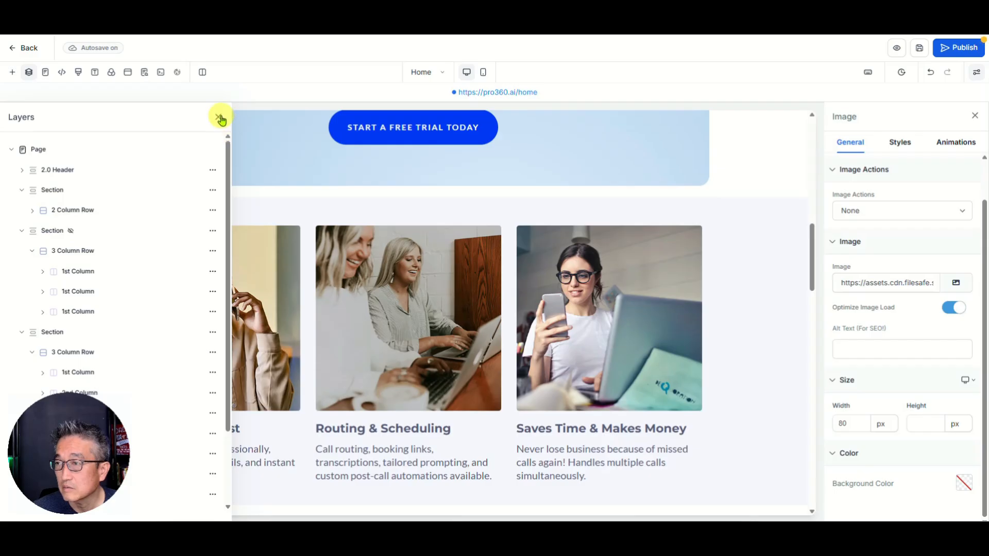
left_click(218, 117)
Step: Select the DEMO VOICE AI button further down the page to check its link
scroll(308, 330, "down", 3)
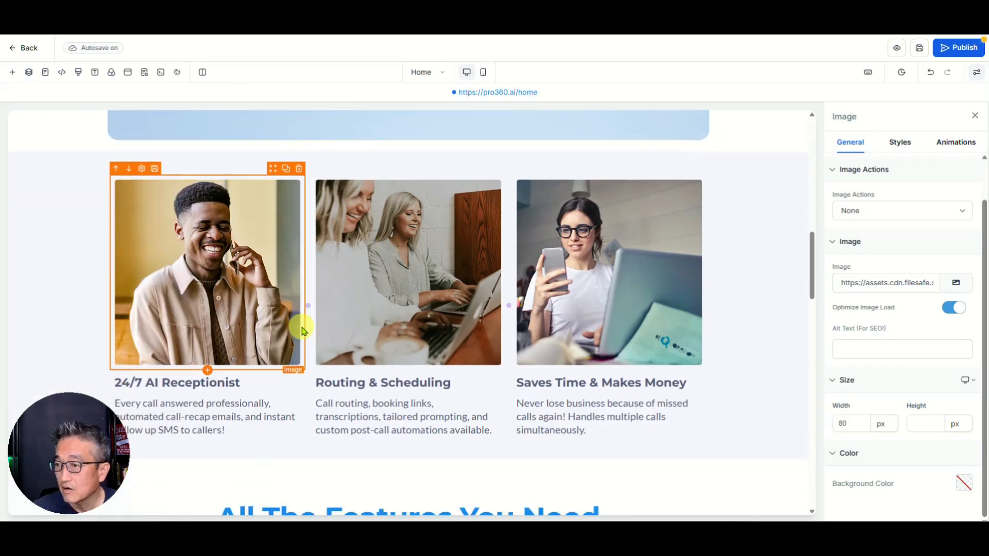
scroll(608, 302, "down", 6)
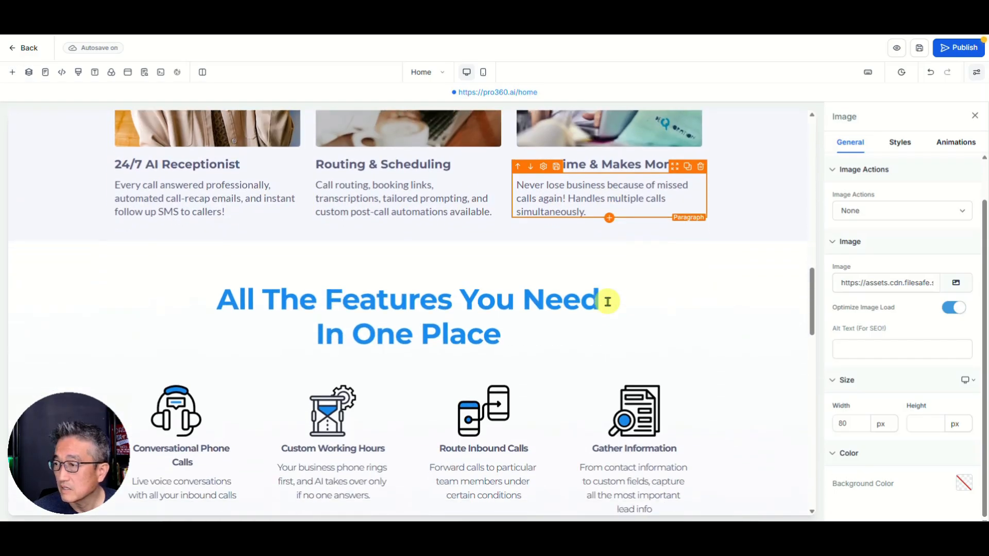
scroll(498, 299, "down", 3)
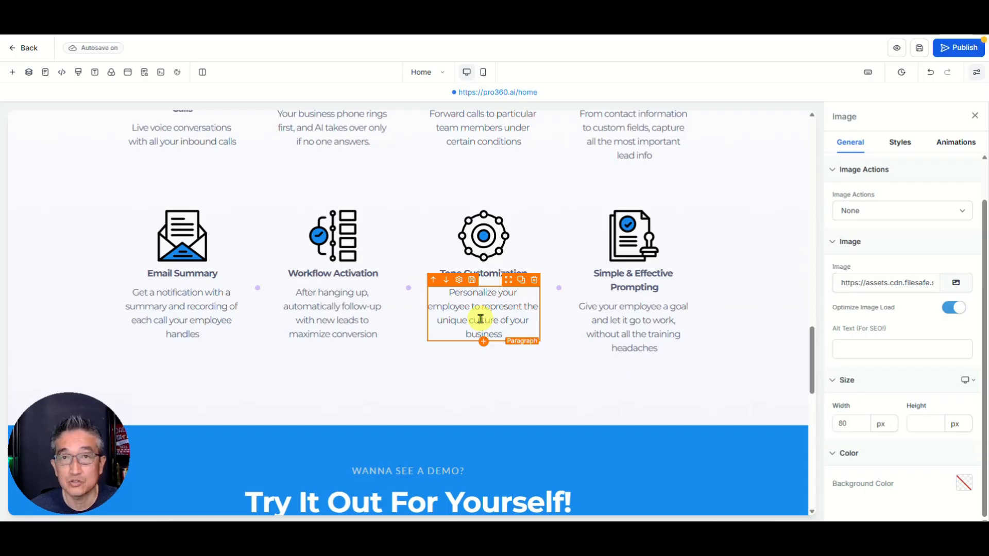
scroll(449, 336, "down", 2)
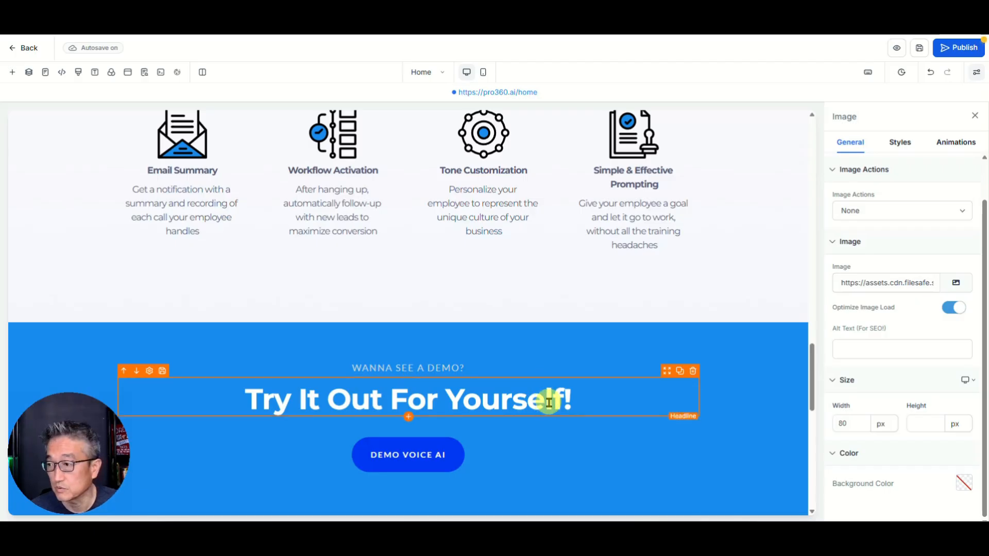
scroll(361, 444, "down", 2)
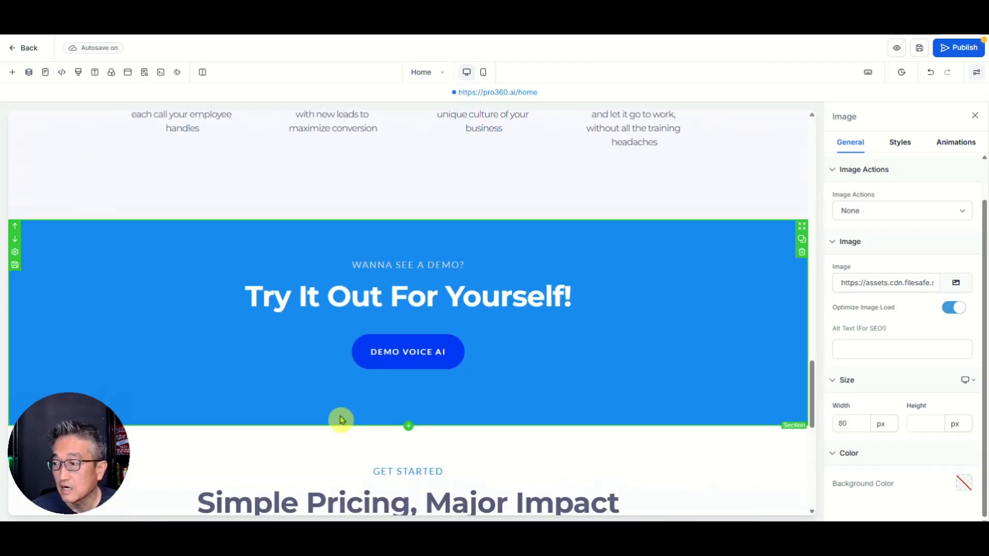
left_click(415, 349)
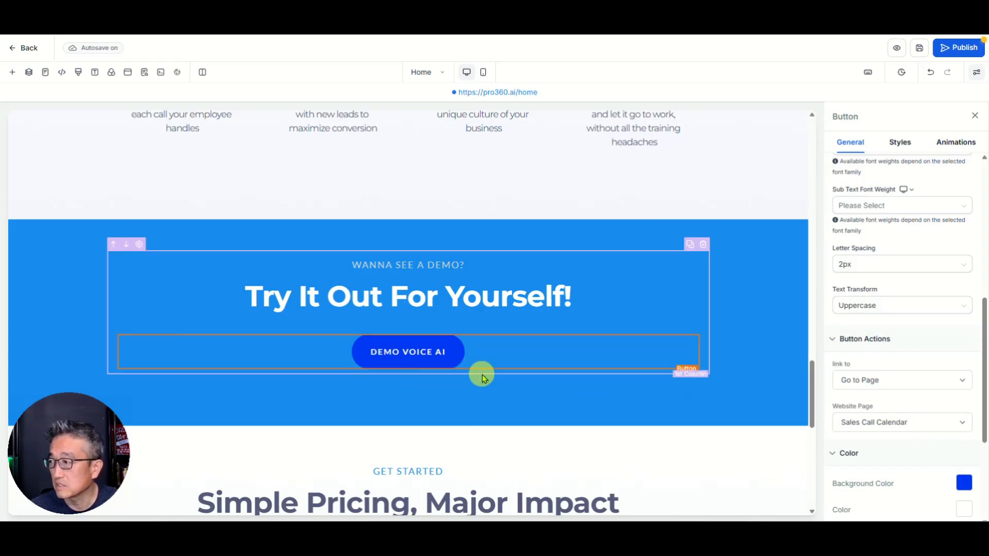
Step: Select the testimonial block beneath the pricing card's GET STARTED TODAY button
scroll(481, 377, "down", 3)
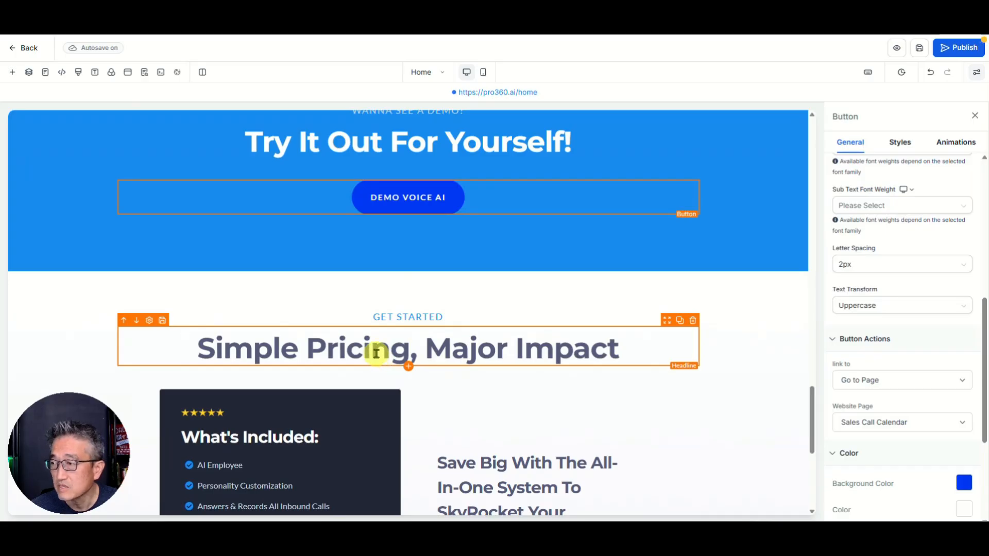
scroll(358, 356, "down", 2)
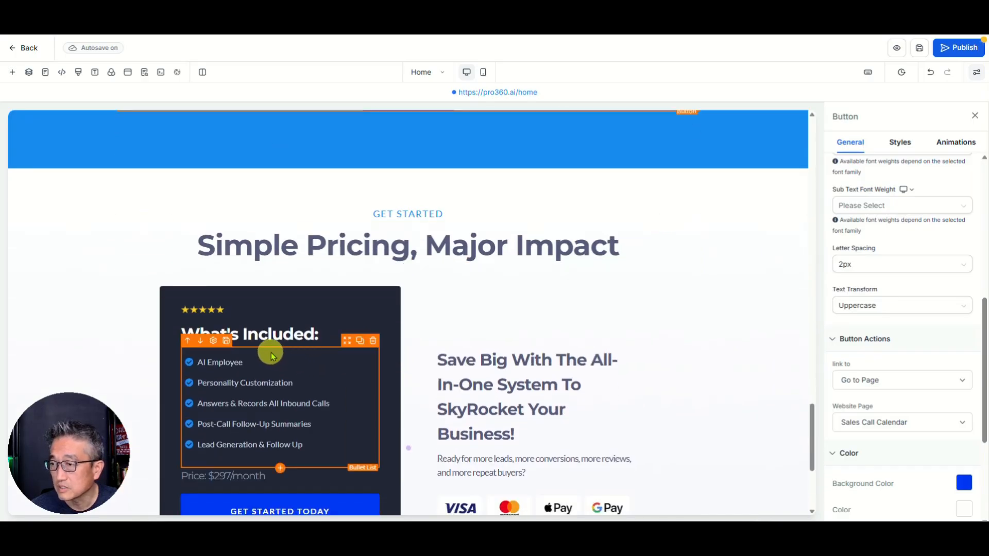
scroll(274, 409, "down", 2)
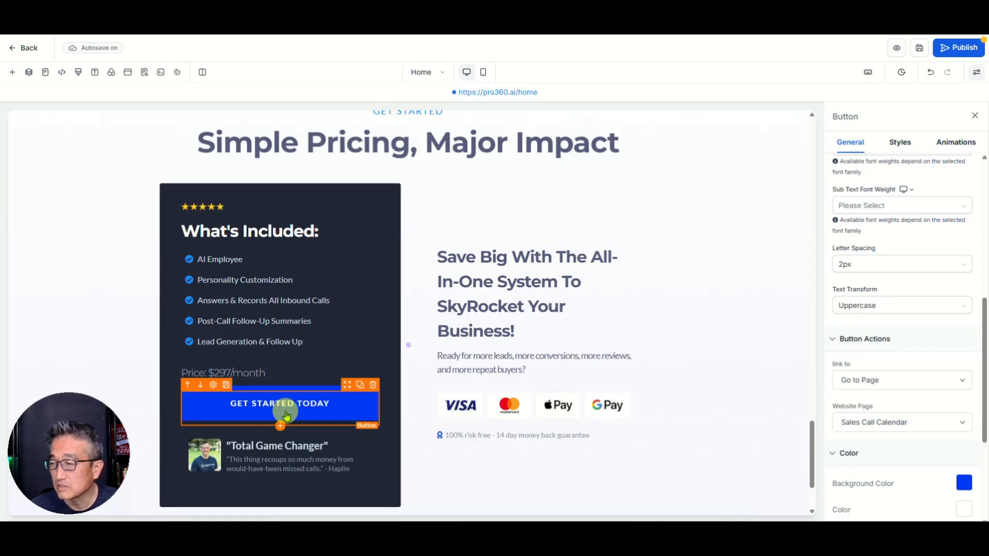
left_click(306, 463)
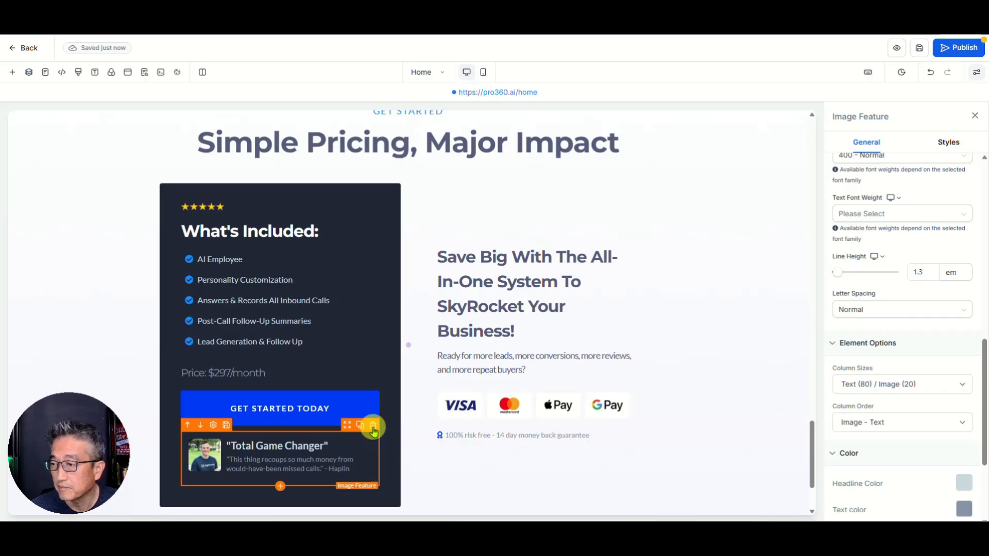
Step: Delete the testimonial Image Feature block from the pricing card, then scroll to the footer
left_click(373, 426)
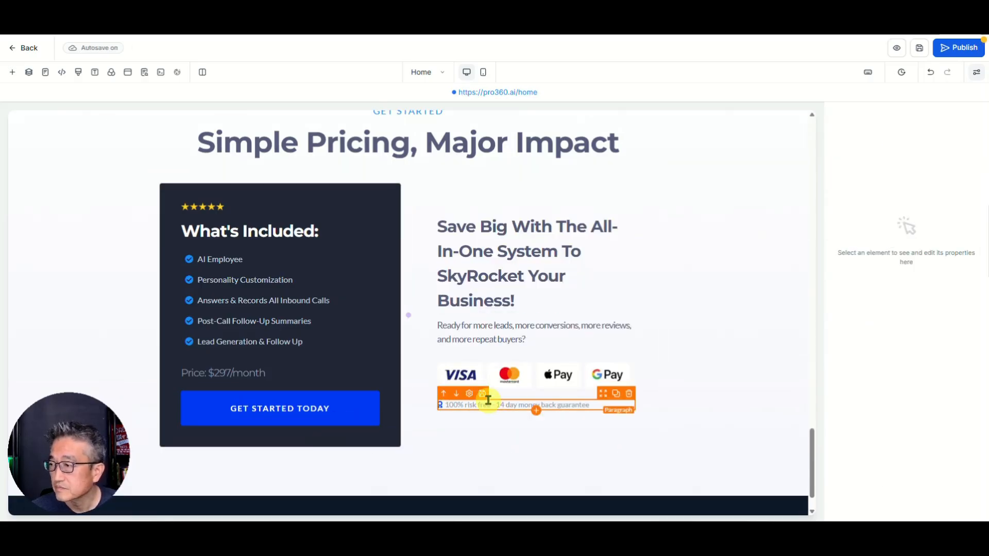
scroll(659, 350, "down", 1)
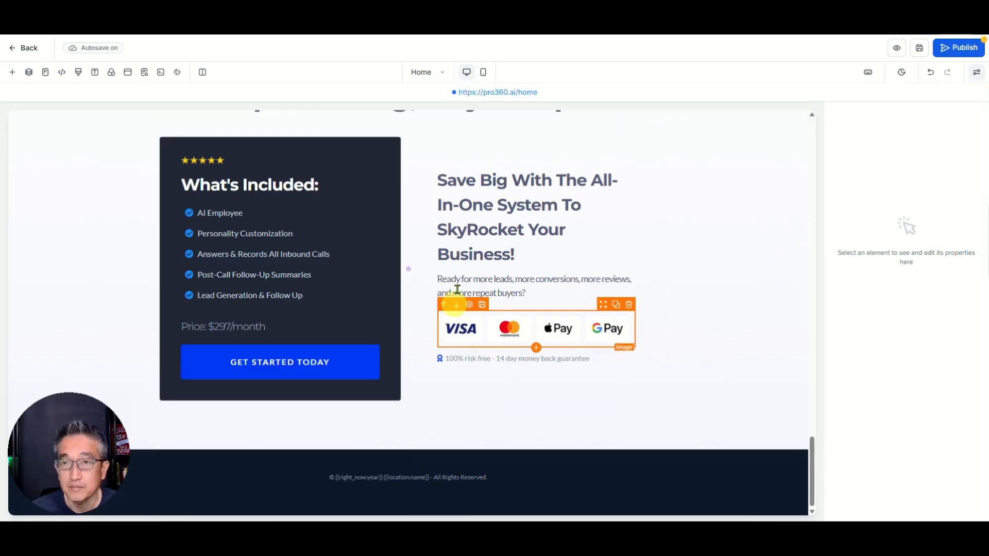
Step: Save and publish the Home page, then return to the Pro360.ai V2 (GHL) pages list
left_click(920, 50)
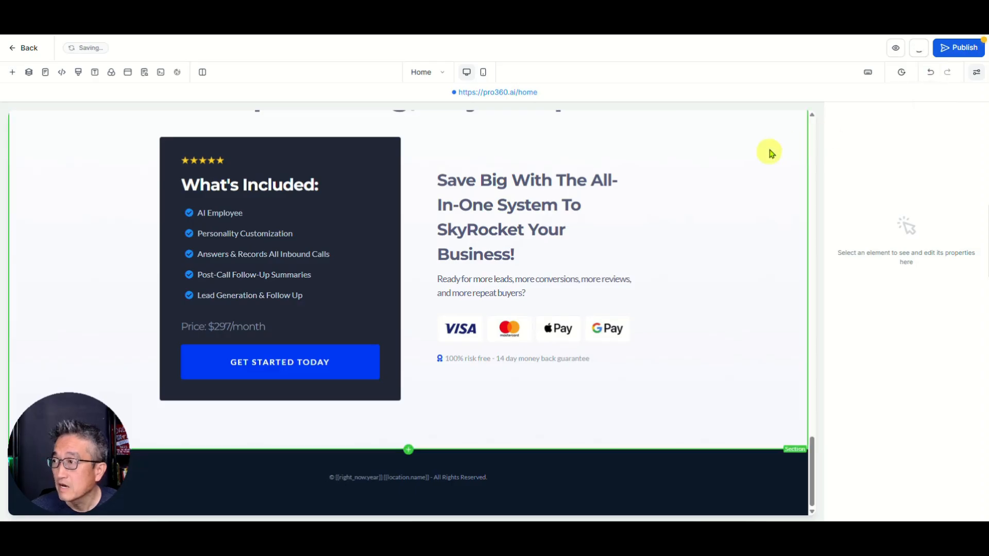
left_click(963, 49)
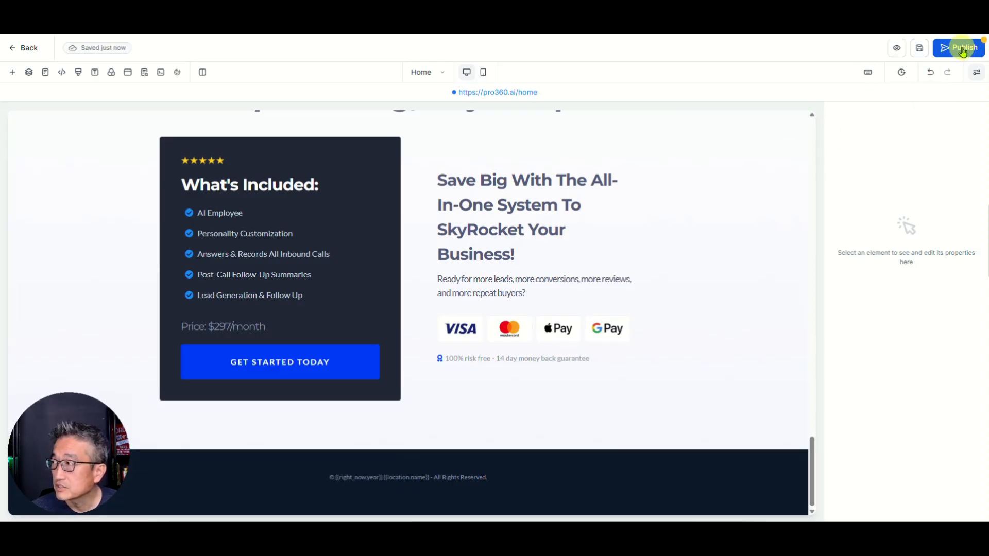
scroll(496, 210, "up", 10)
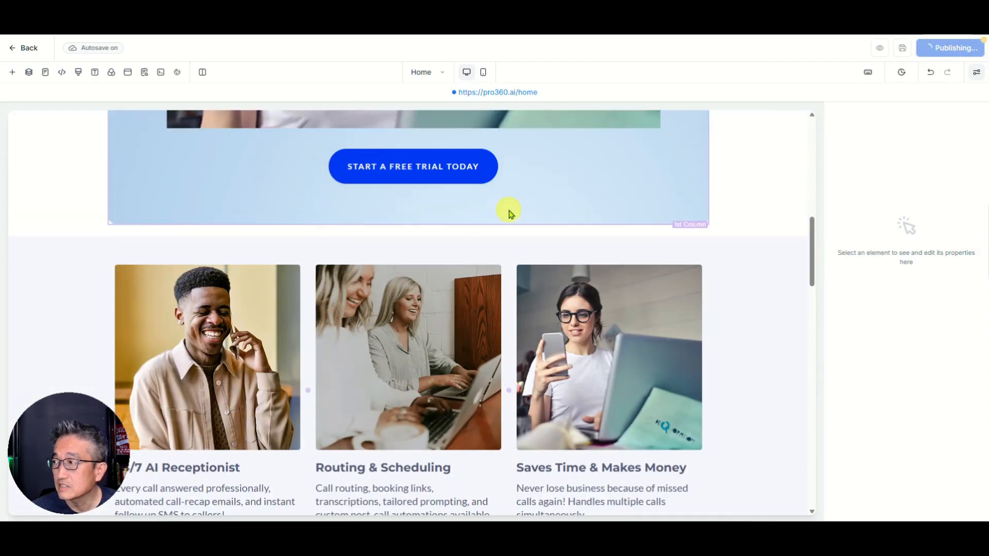
scroll(508, 211, "up", 10)
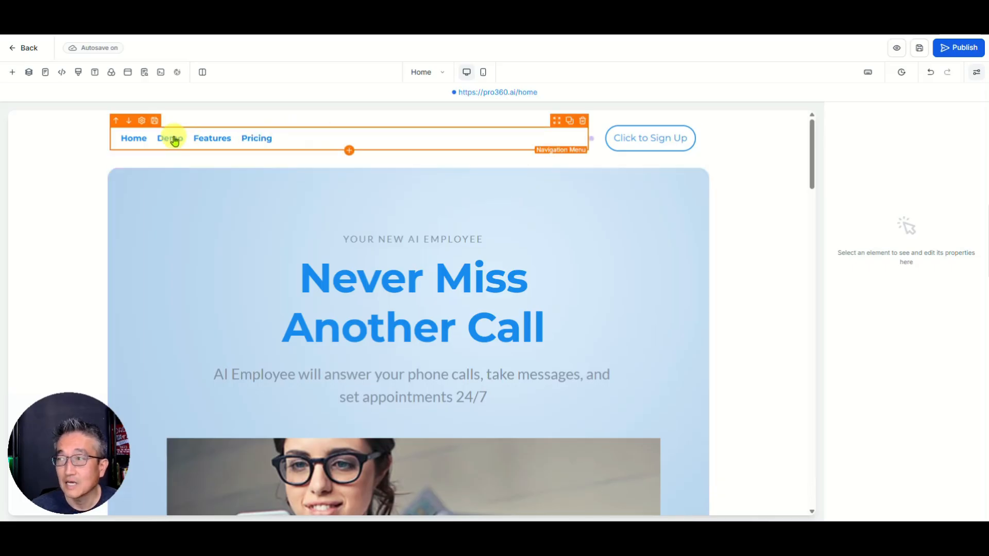
left_click(23, 47)
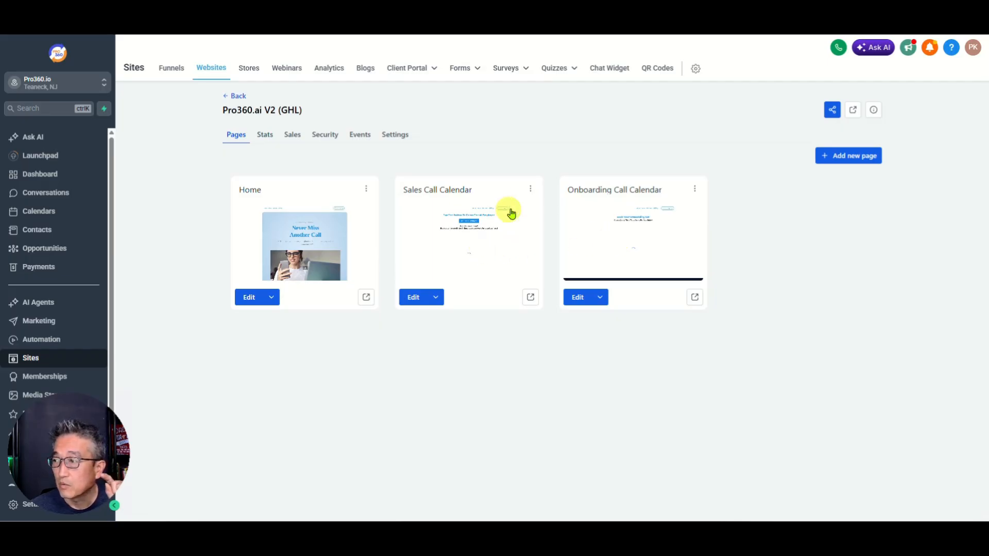
left_click(416, 299)
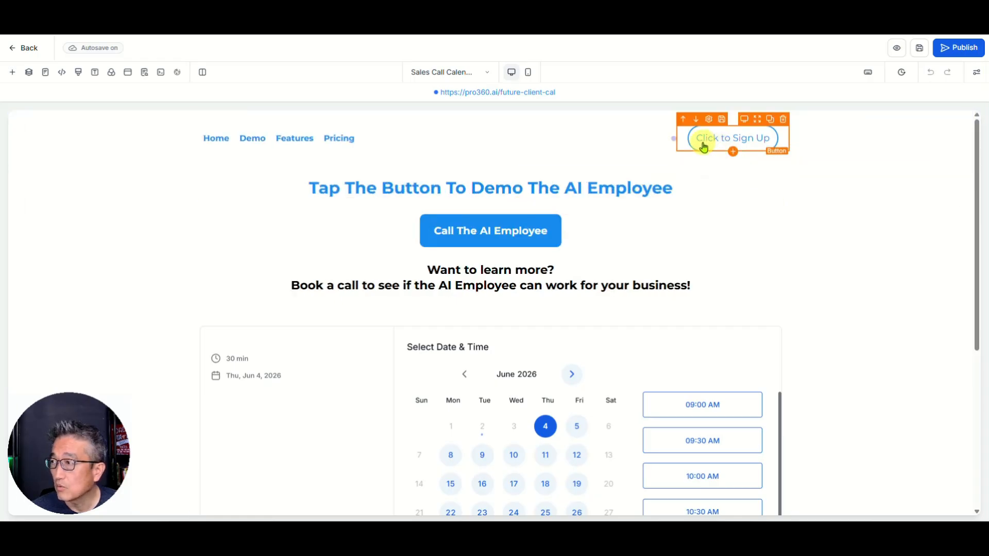
left_click(28, 50)
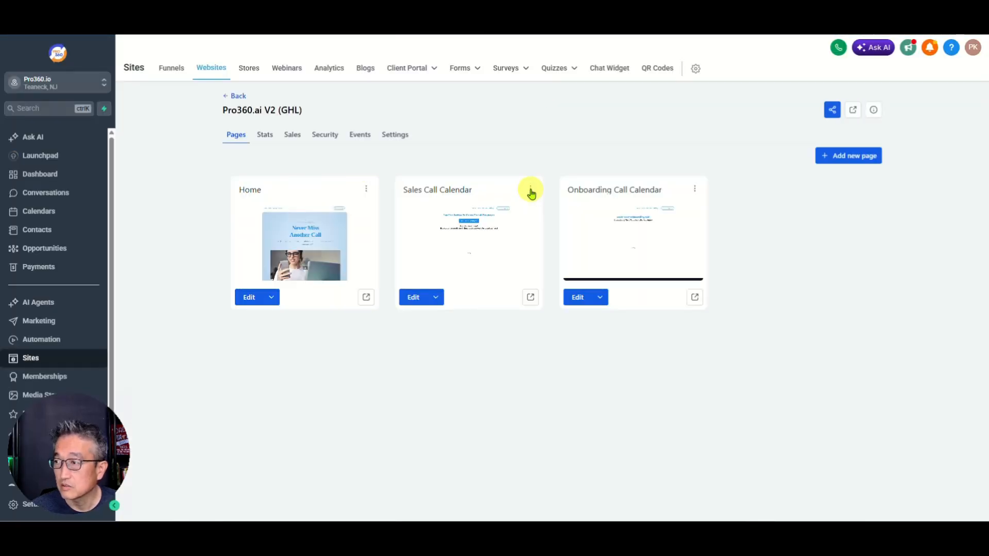
Step: Clone the Sales Call Calendar page into this same website
left_click(532, 190)
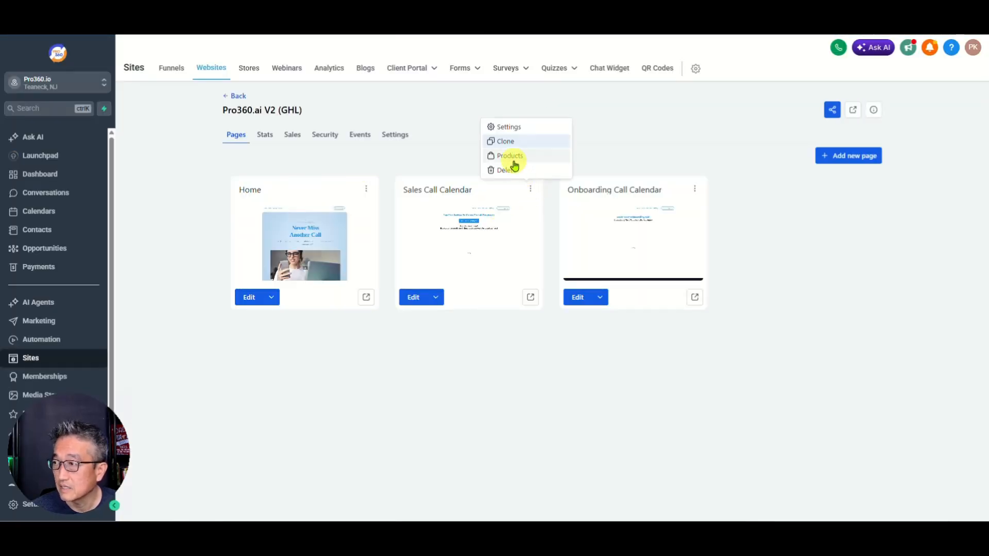
left_click(513, 145)
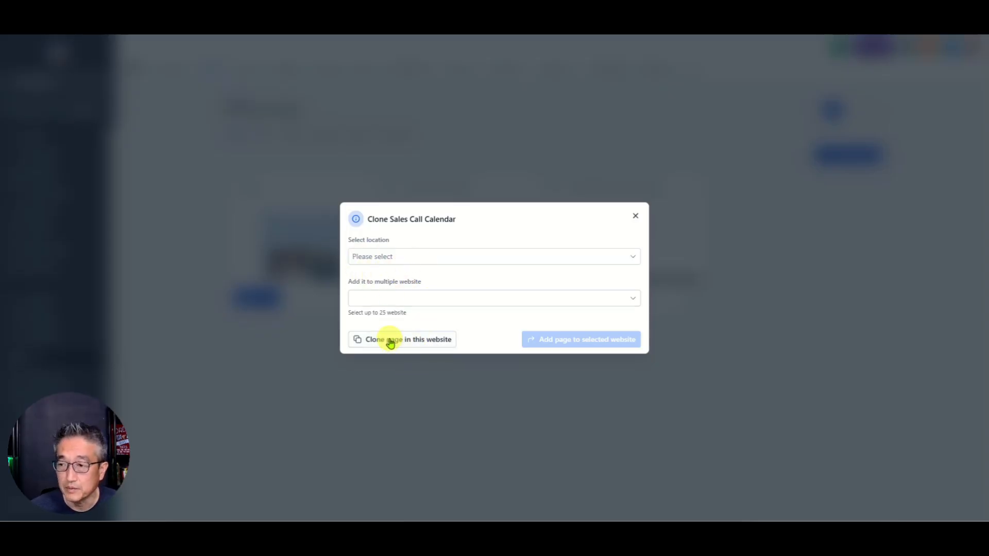
left_click(391, 340)
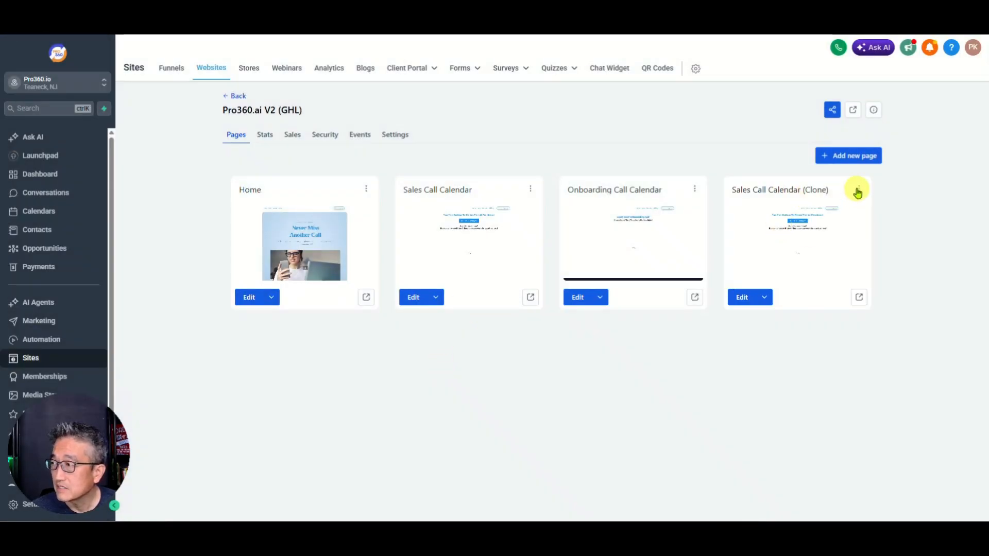
left_click(862, 192)
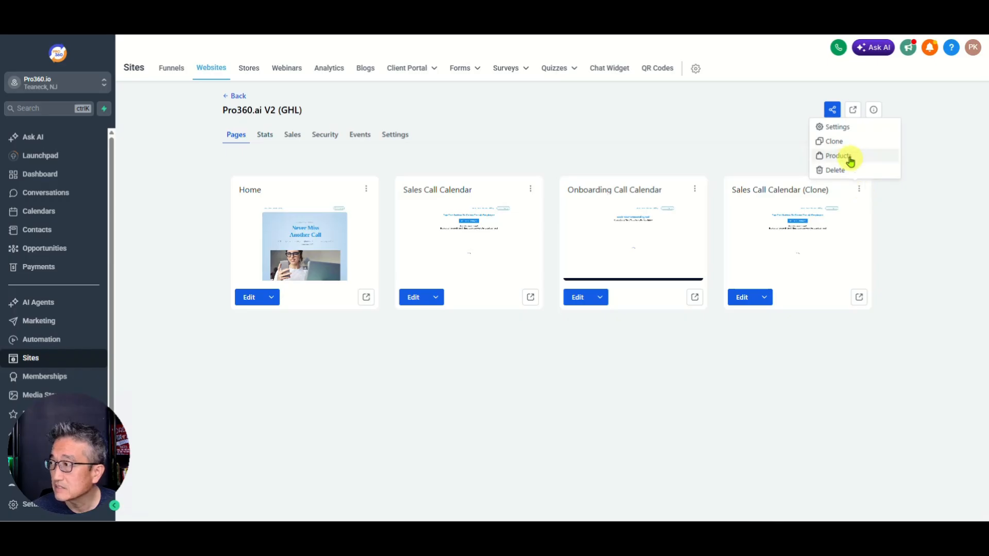
Step: In the clone's page settings, enter the name 'Schedule Demo' and path schedule-demo
left_click(844, 130)
left_click_drag(482, 250, 320, 258)
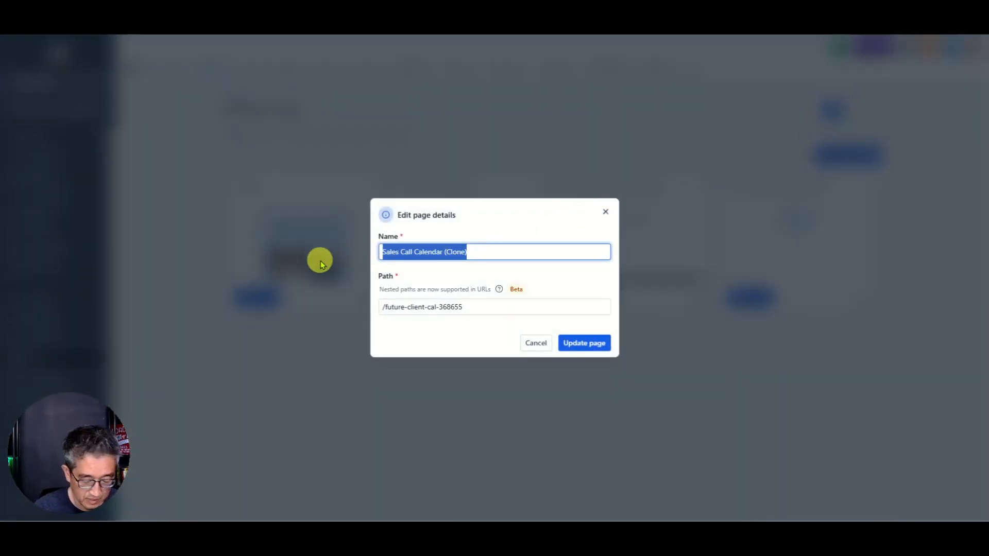
type("Cont")
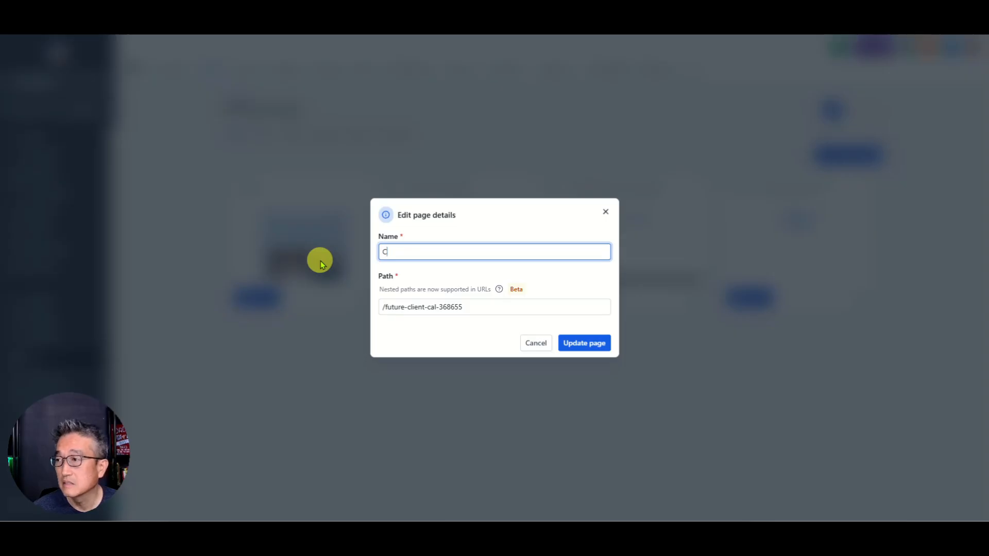
key("BackSpace")
type("Demo")
key("BackSpace")
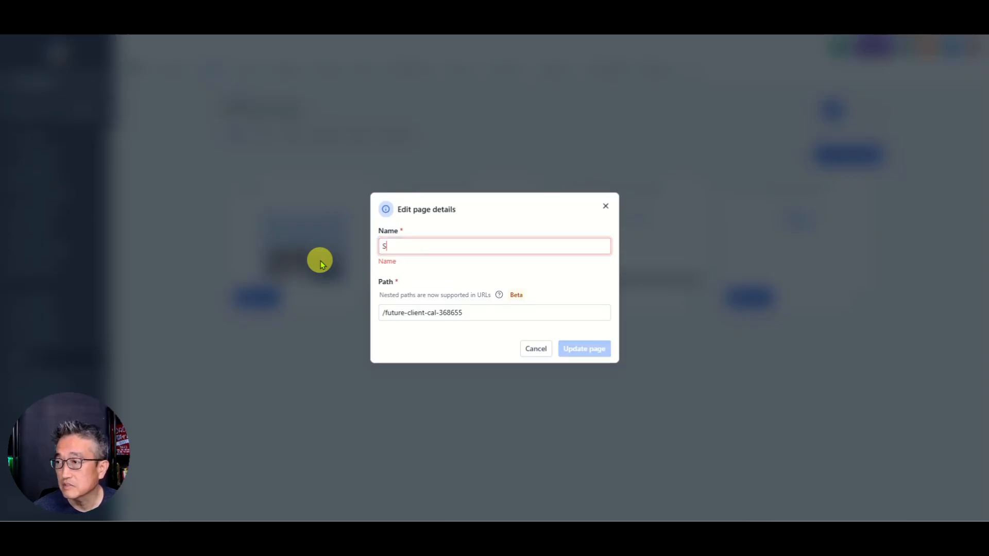
type("Schedule Demo")
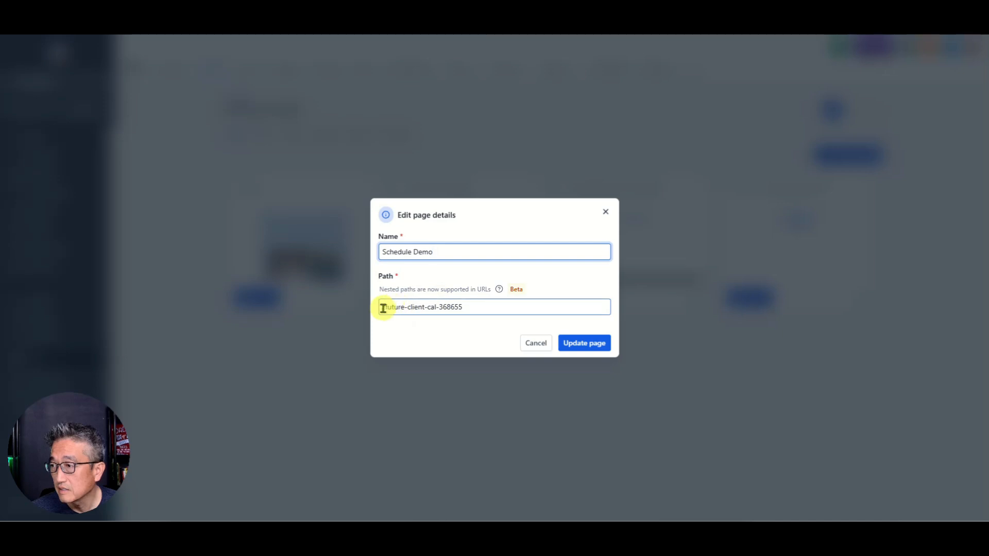
left_click_drag(382, 307, 565, 295)
key("Right")
key("BackSpace")
key("BackSpace")
key("BackSpace")
key("BackSpace")
key("BackSpace")
key("BackSpace")
key("BackSpace")
key("BackSpace")
key("BackSpace")
key("BackSpace")
key("BackSpace")
key("BackSpace")
key("BackSpace")
key("BackSpace")
key("BackSpace")
key("BackSpace")
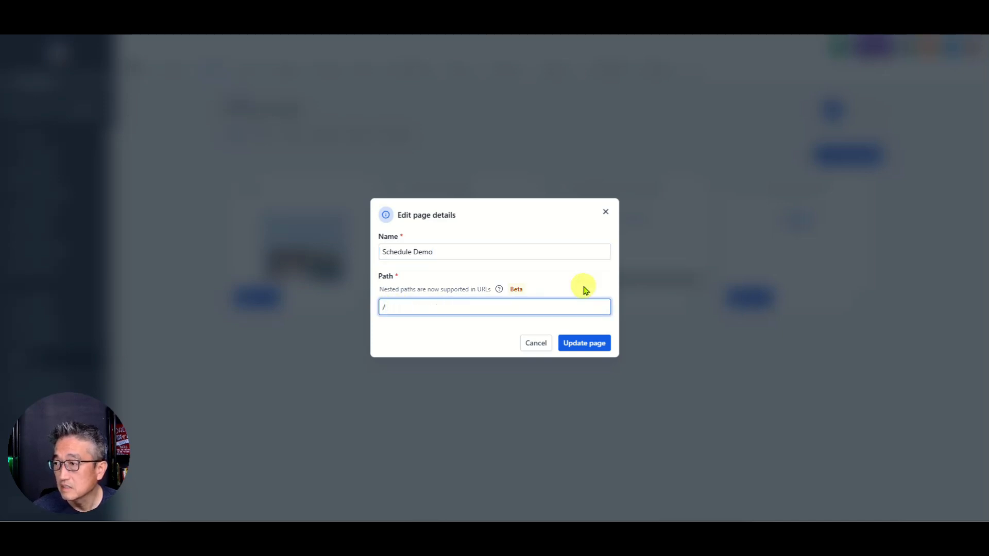
type("schedule")
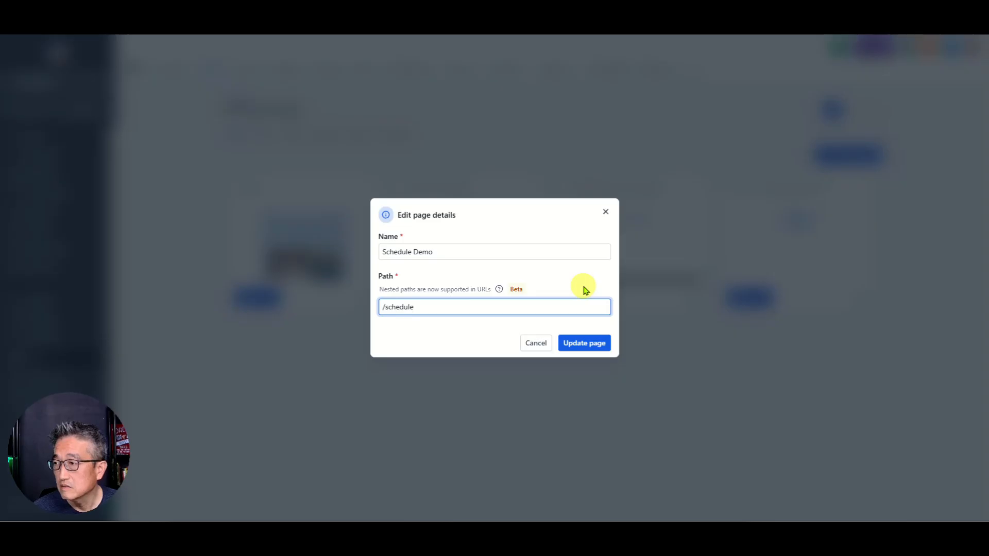
type("-demo")
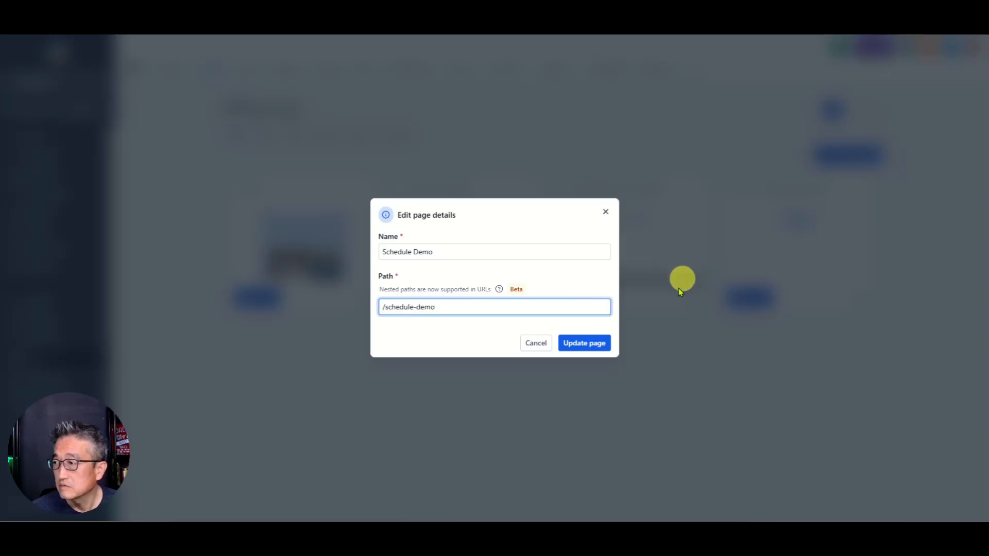
Step: Change the path to /request-demo and the name to Request Demo, then update the page
mouse_move(442, 304)
left_mouse_down()
mouse_move(382, 307)
mouse_move(449, 310)
left_mouse_up()
key("BackSpace")
type("request =")
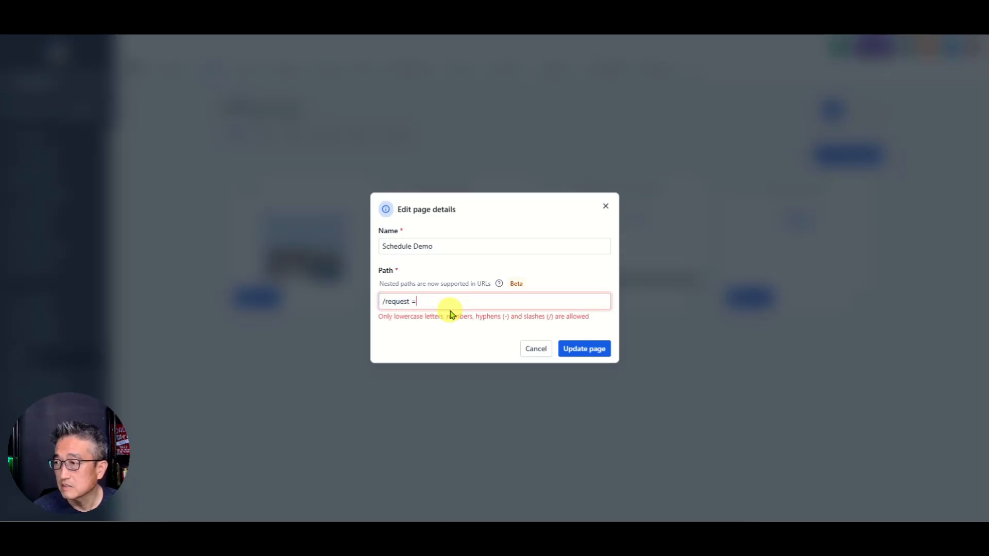
key("BackSpace")
type("-demo")
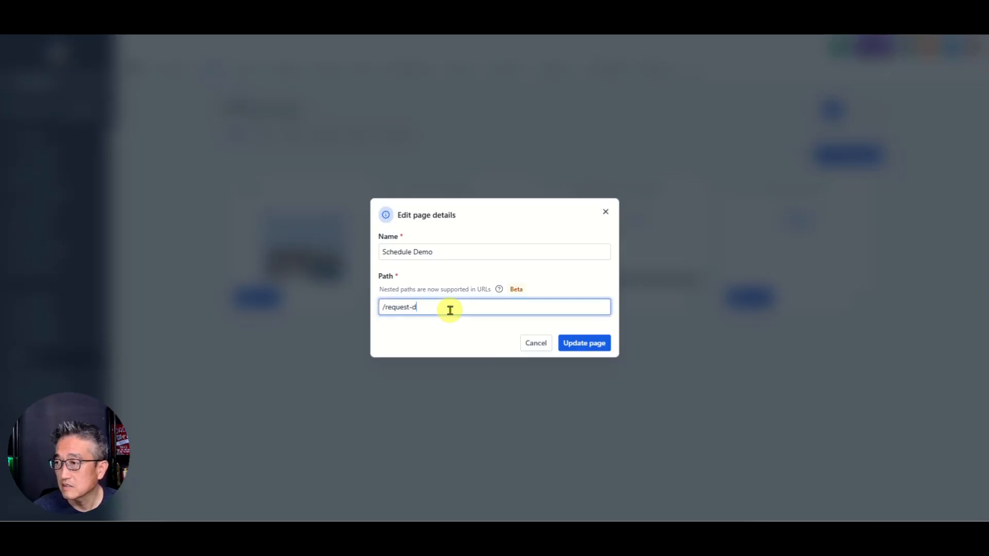
double_click(409, 252)
type("Request")
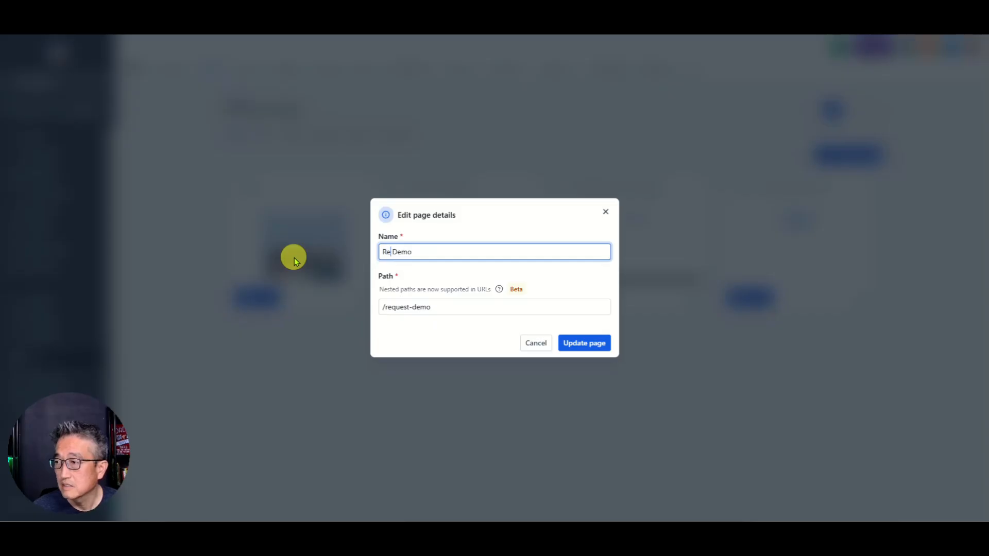
left_click(591, 344)
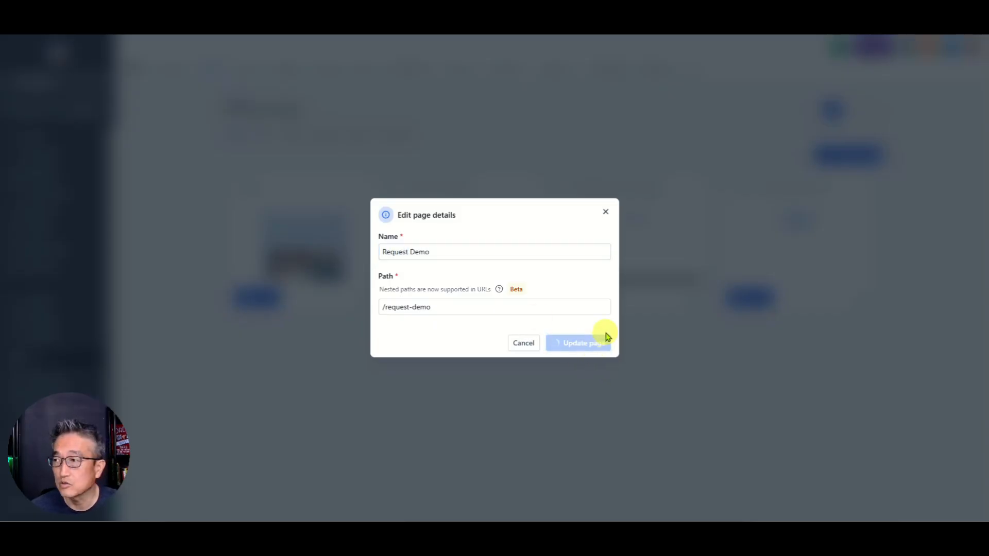
left_click(586, 311)
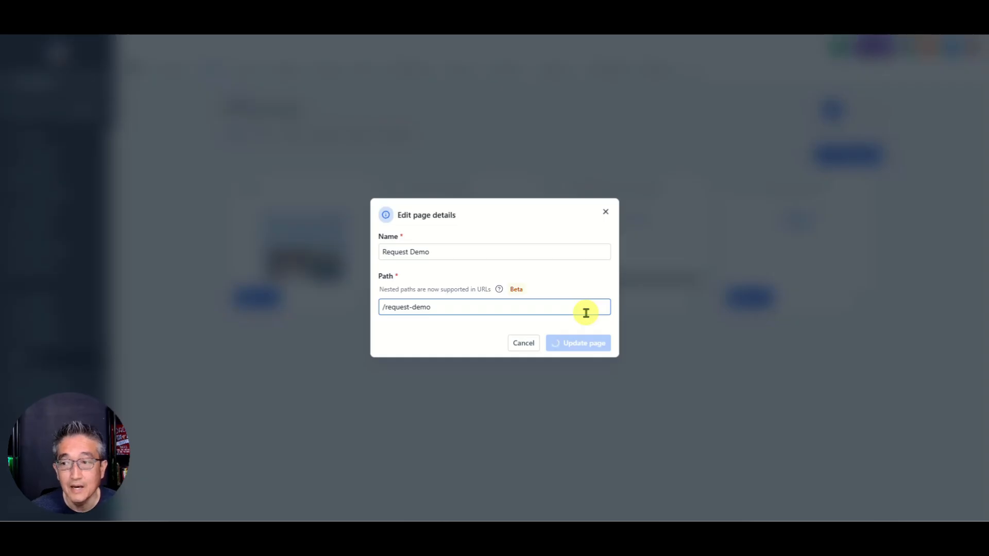
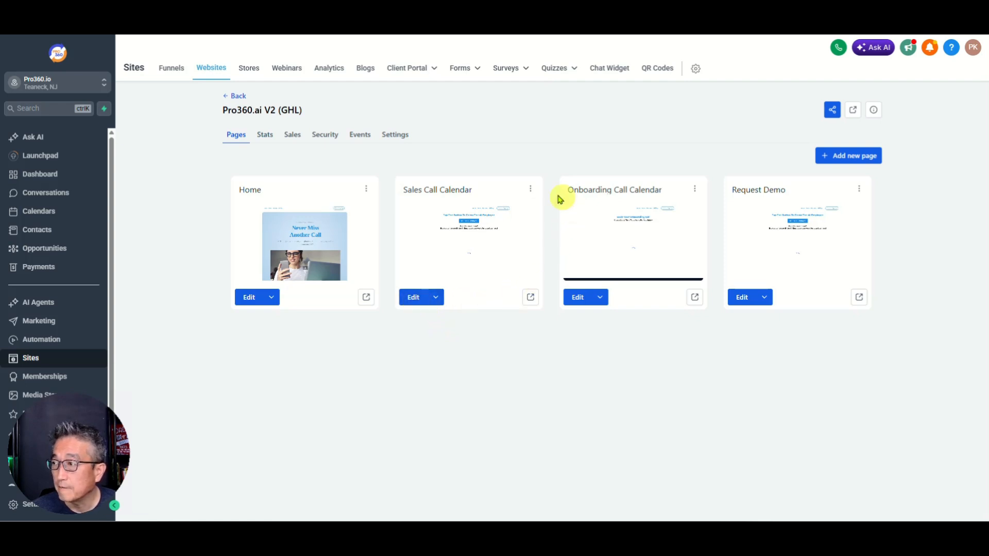
Step: Change the Sales Call Calendar page path to /schedule-demo and update the page
left_click(530, 189)
left_click(509, 128)
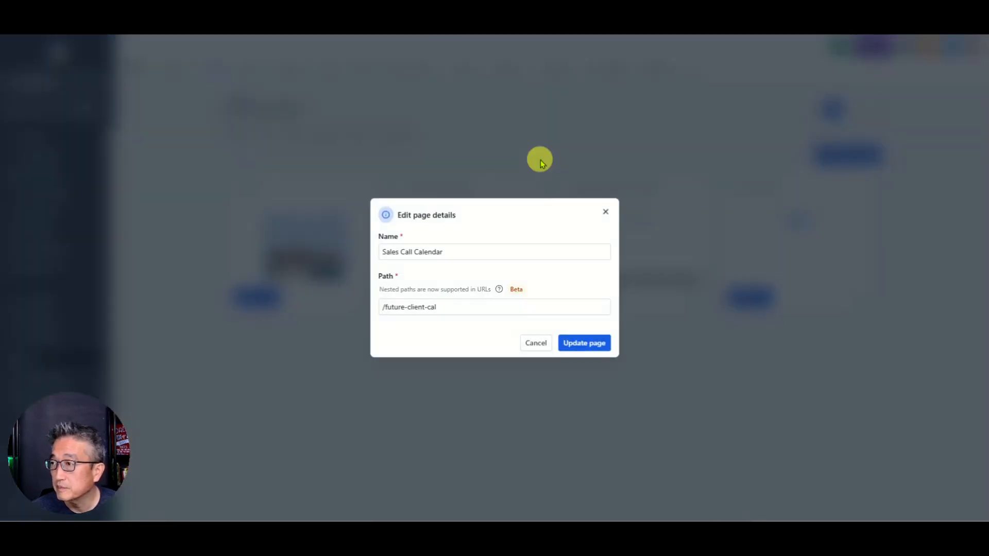
left_click(445, 312)
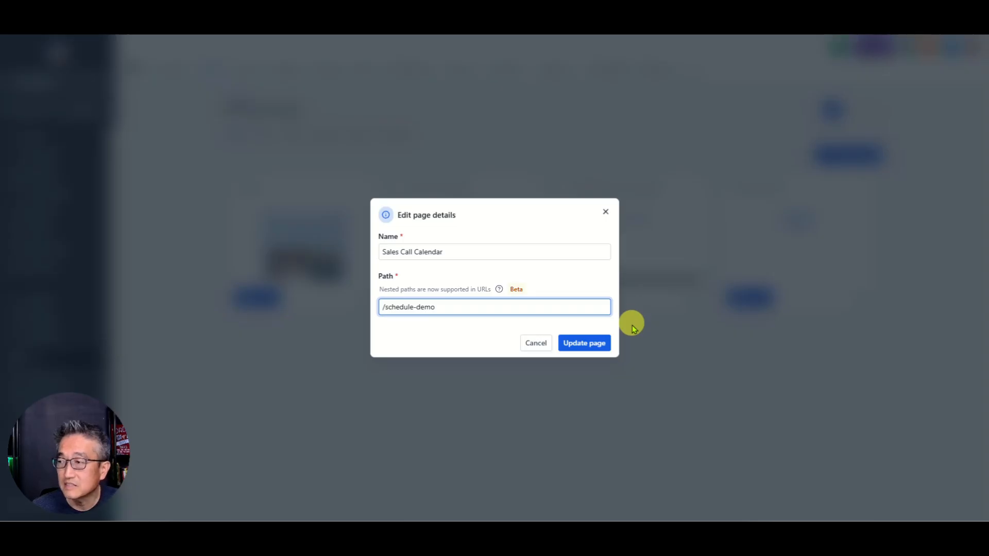
left_click(587, 344)
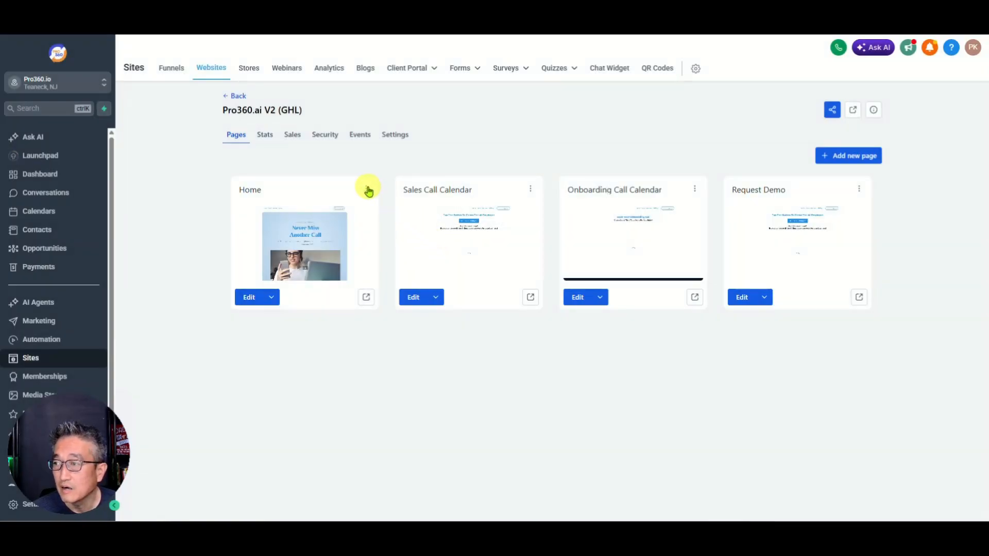
Step: Check the Home and Onboarding Call Calendar page paths, leaving both unchanged
left_click(367, 189)
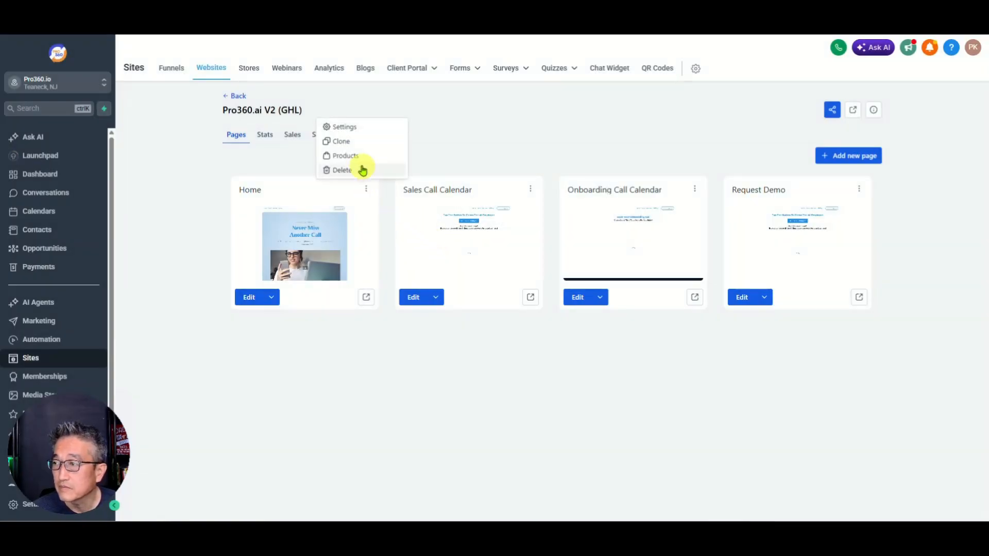
left_click(349, 131)
left_click(435, 309)
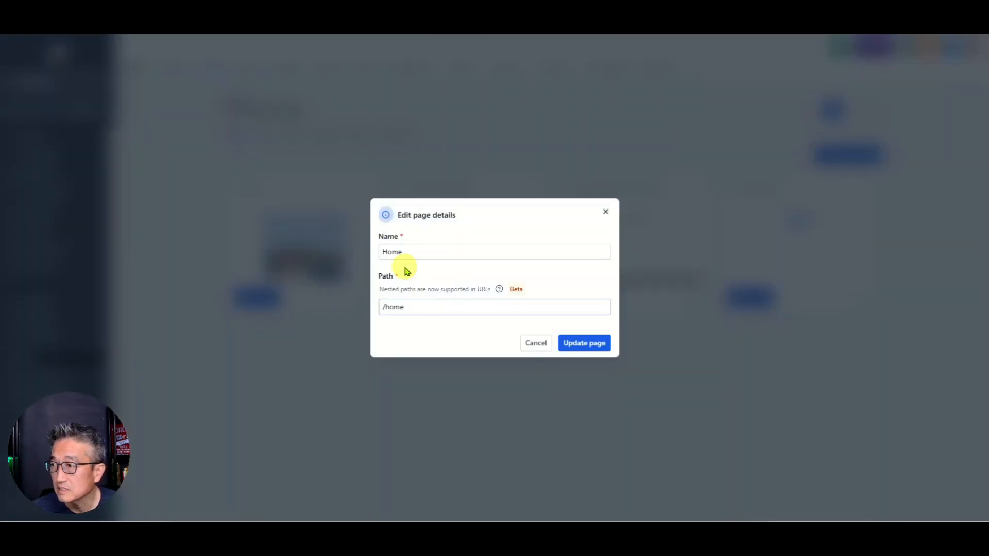
left_click(537, 345)
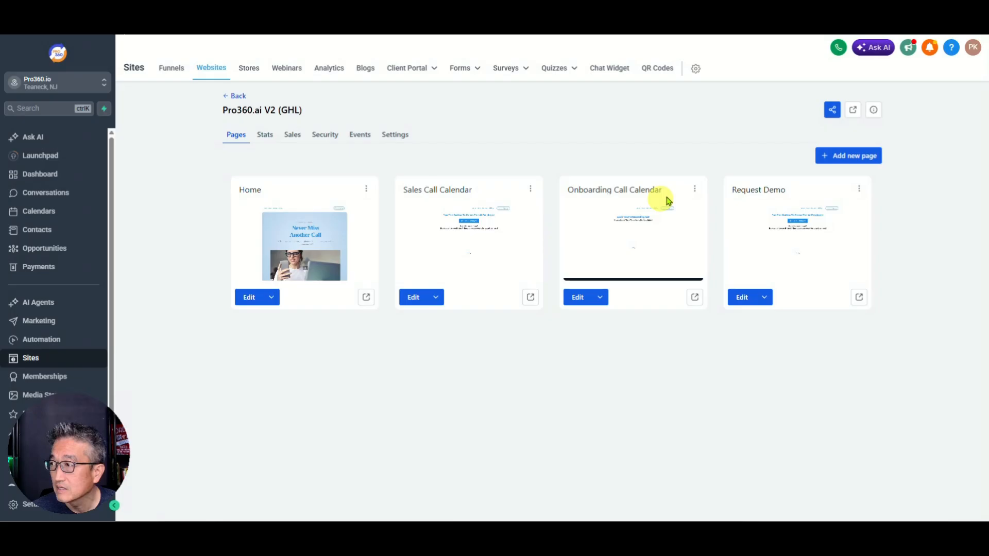
left_click(695, 189)
left_click(680, 132)
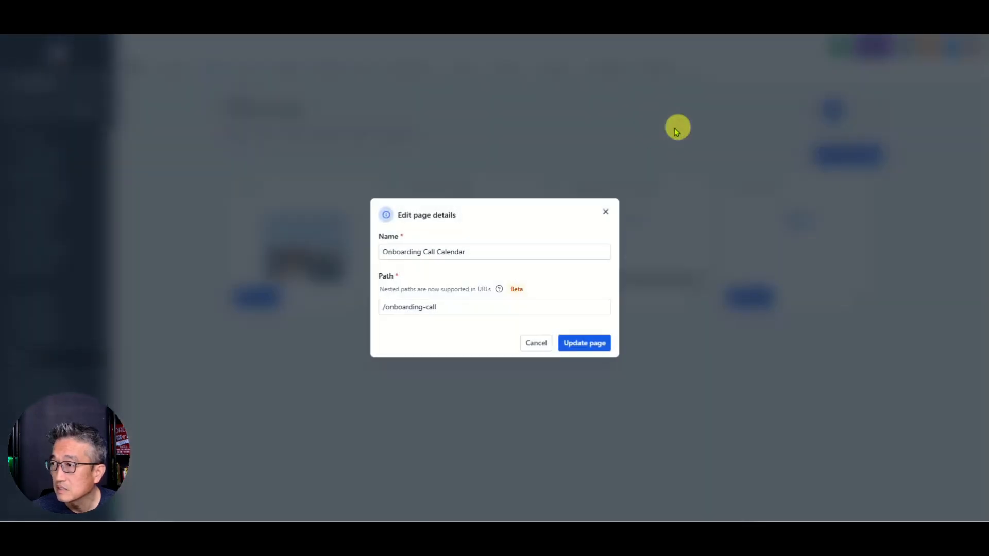
left_click(441, 308)
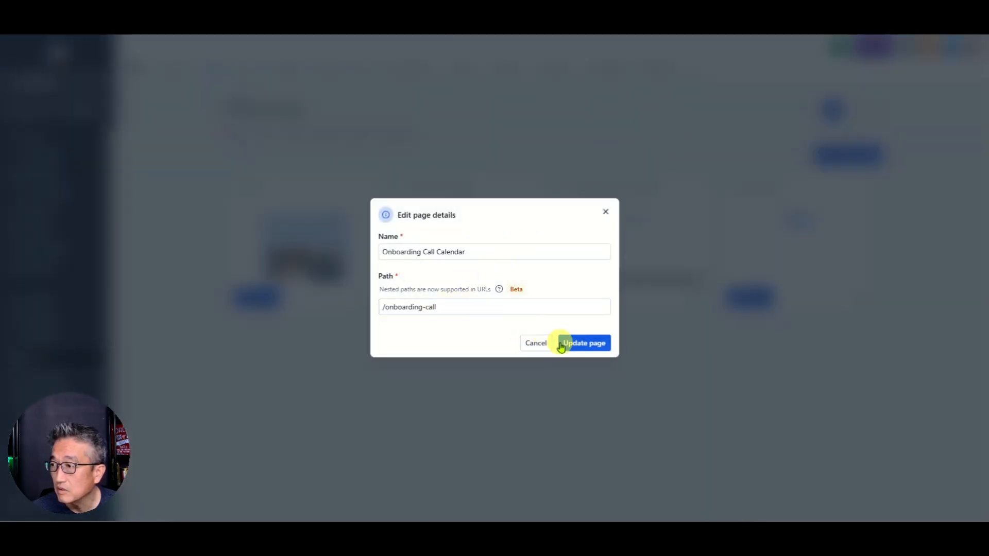
left_click(531, 343)
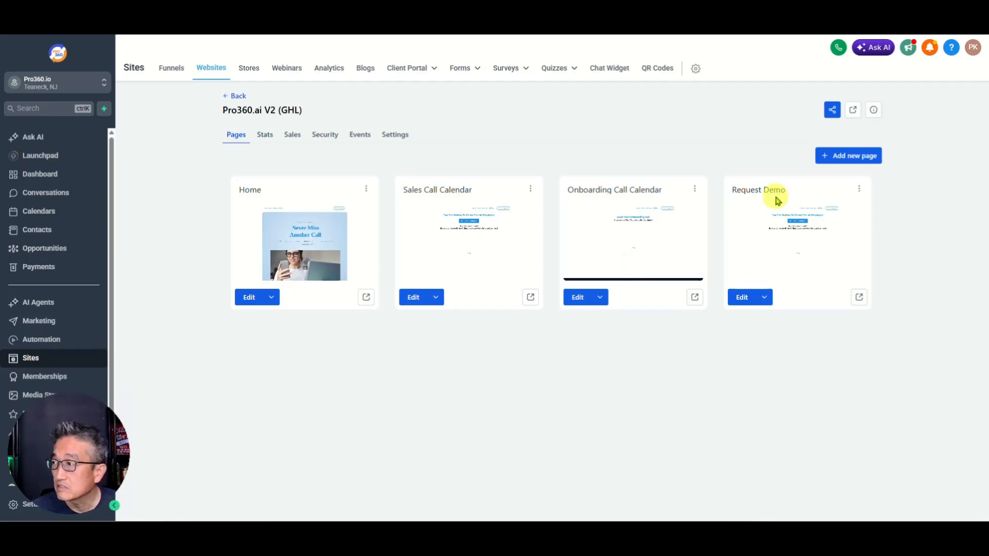
Step: Open the Request Demo page in the editor, return, and go to the Forms builder
left_click(745, 297)
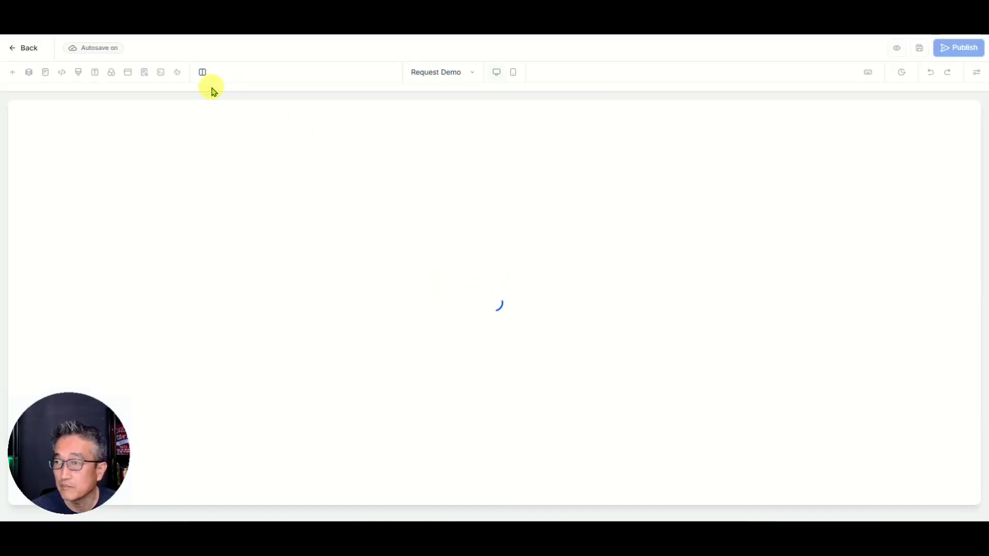
left_click(27, 50)
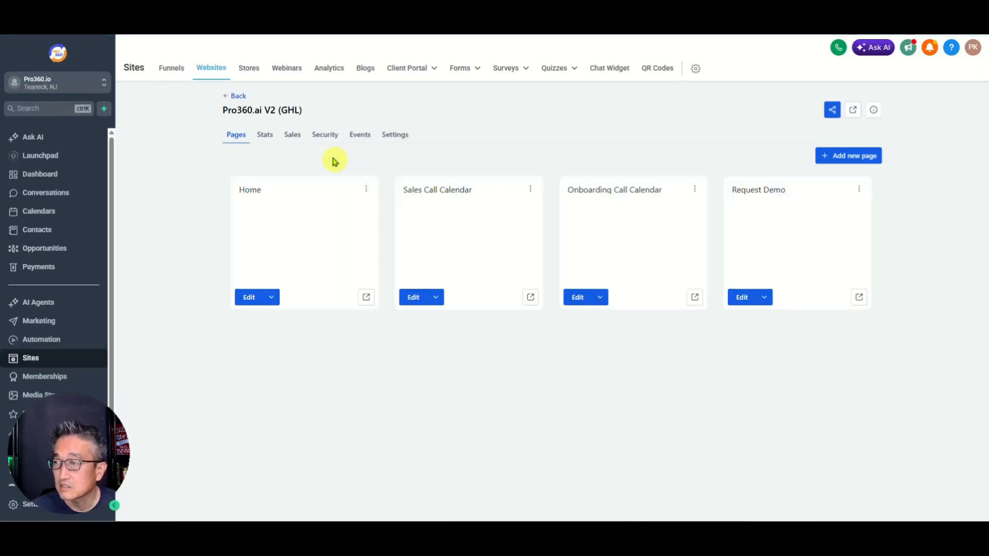
mouse_move(460, 68)
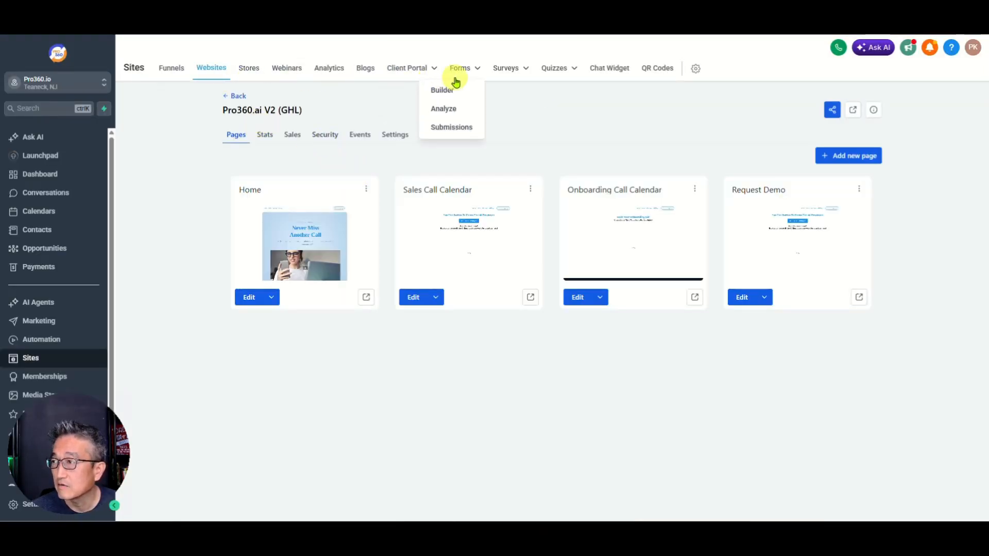
left_click(442, 92)
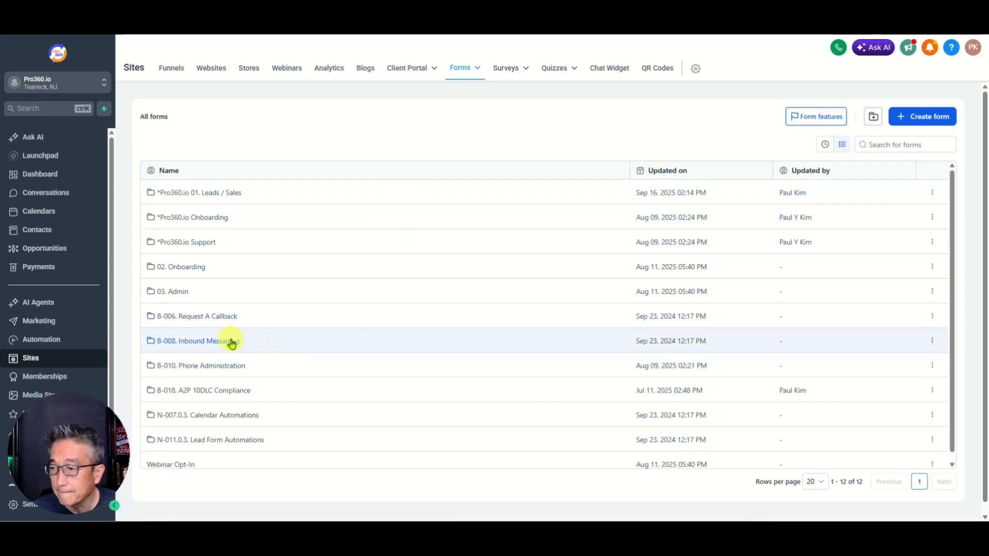
left_click(937, 116)
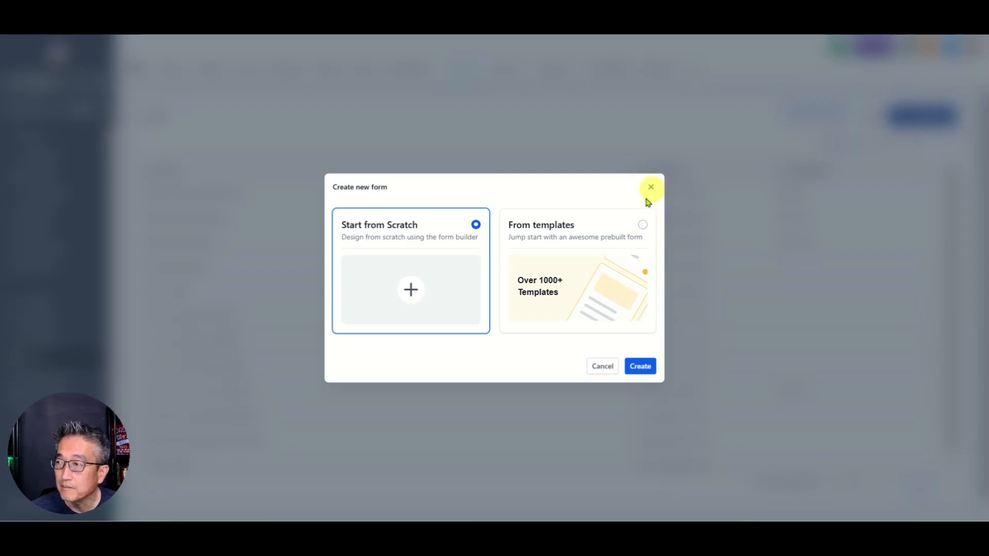
left_click(609, 236)
left_click(637, 368)
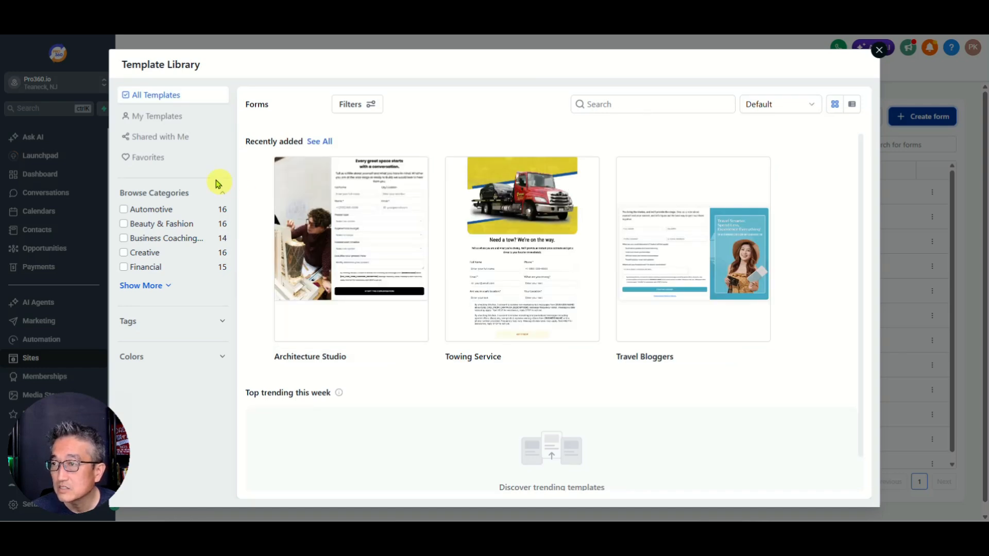
left_click(152, 287)
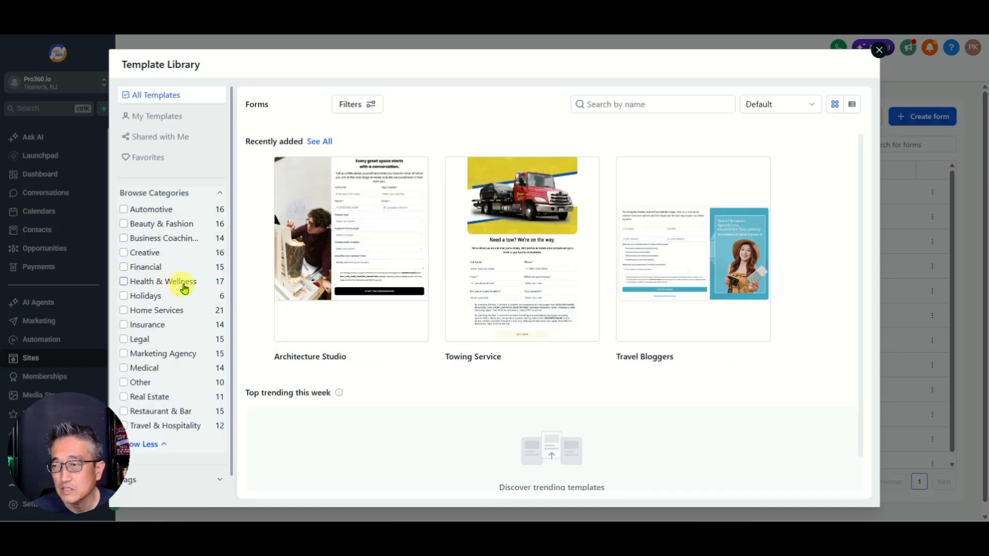
left_click(124, 353)
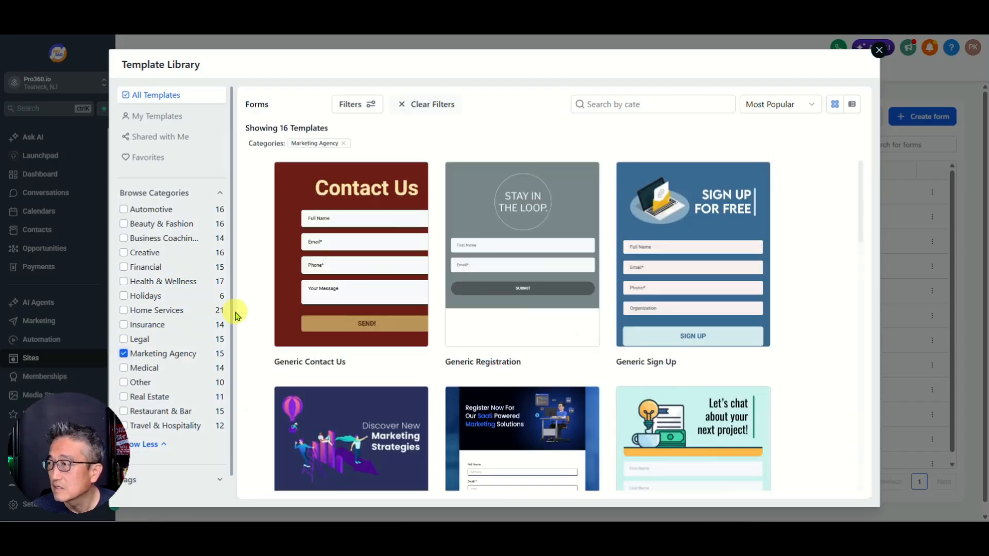
scroll(401, 294, "down", 7)
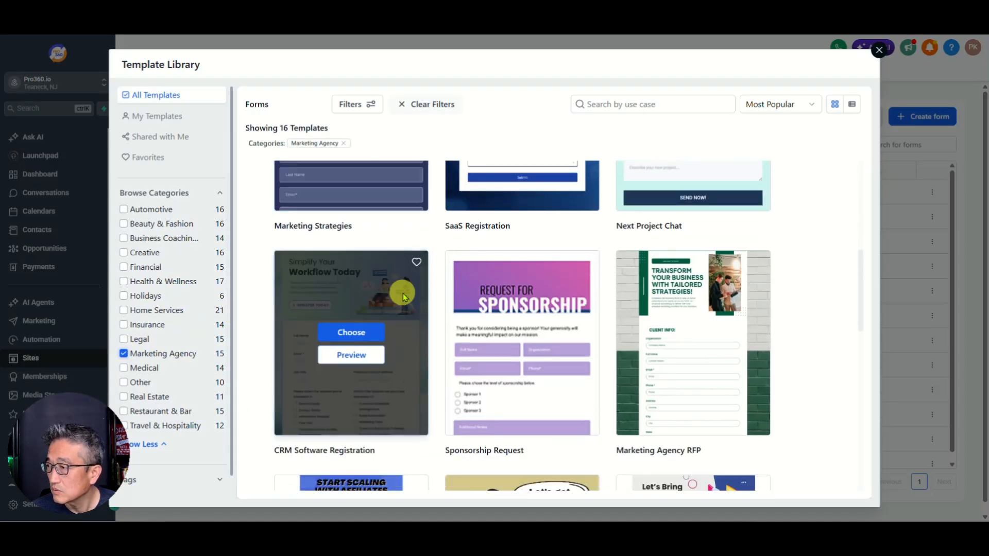
scroll(477, 286, "down", 3)
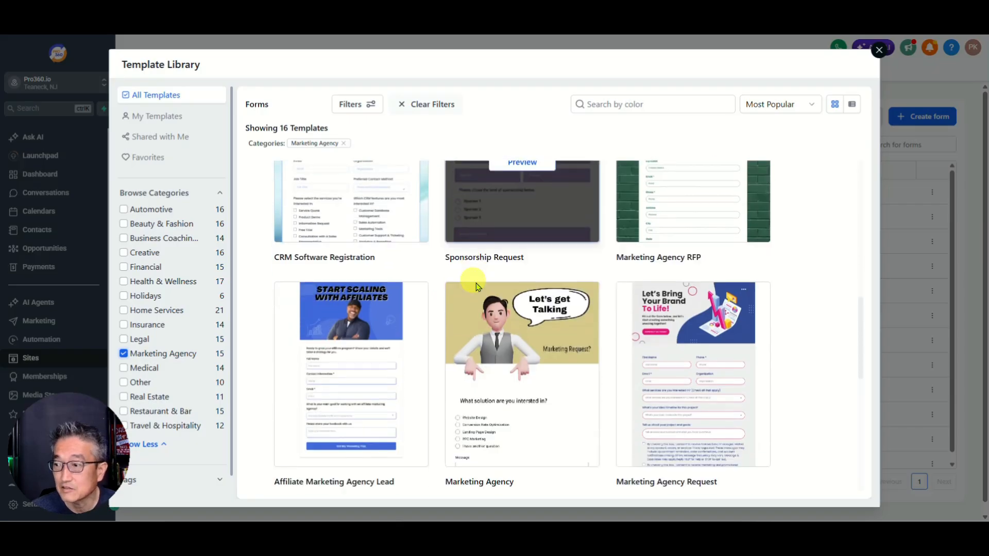
scroll(592, 327, "down", 3)
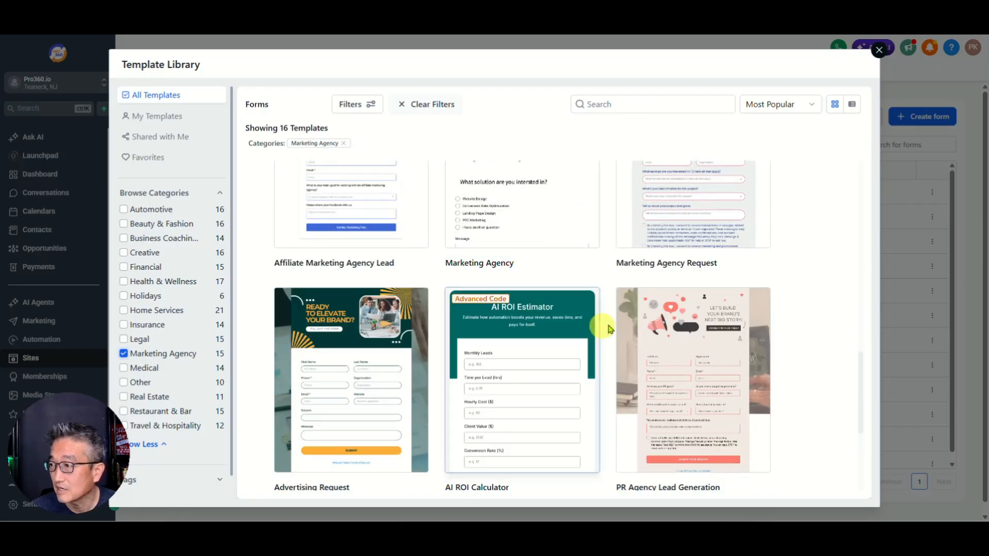
mouse_move(622, 329)
scroll(622, 328, "down", 3)
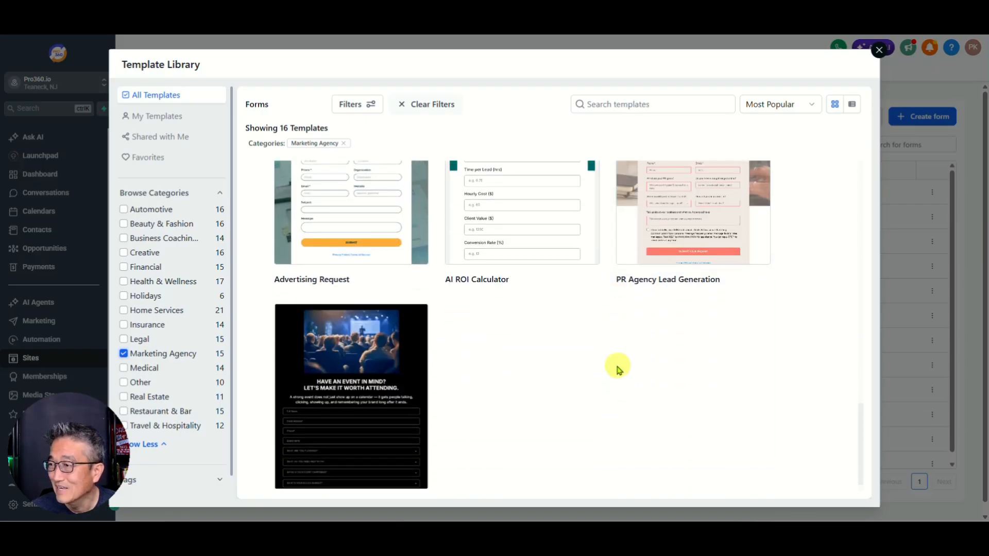
scroll(565, 354, "up", 3)
mouse_move(375, 304)
scroll(309, 283, "up", 3)
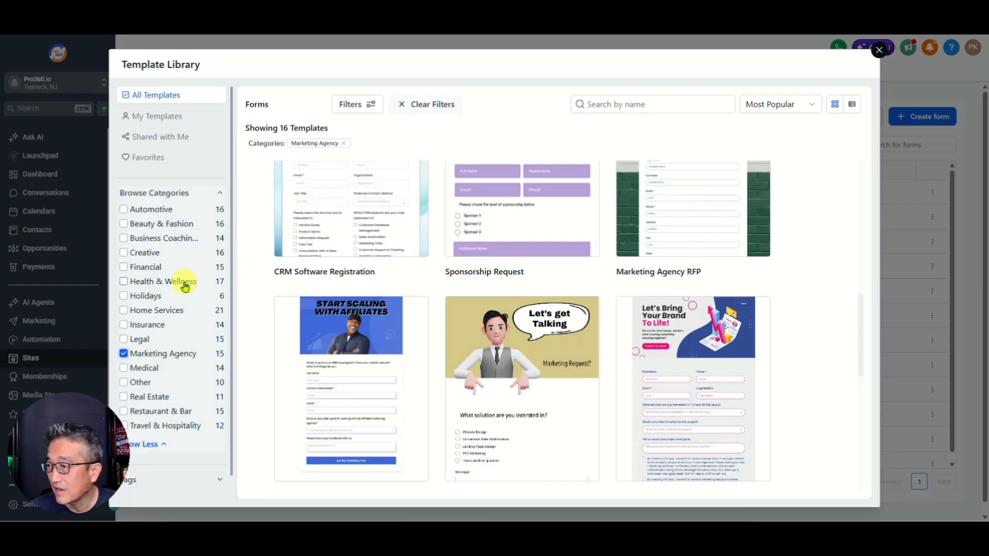
left_click(124, 354)
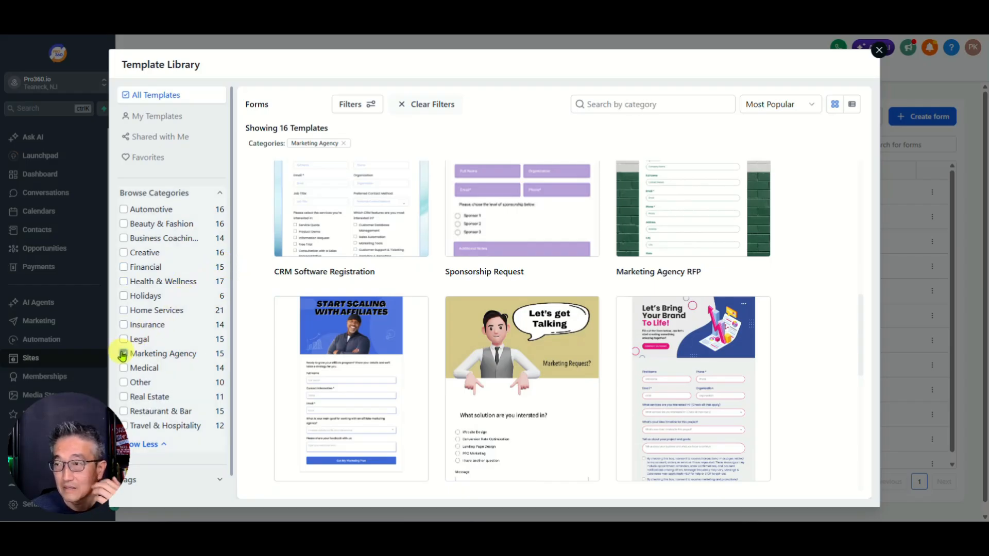
mouse_move(366, 171)
left_click(618, 109)
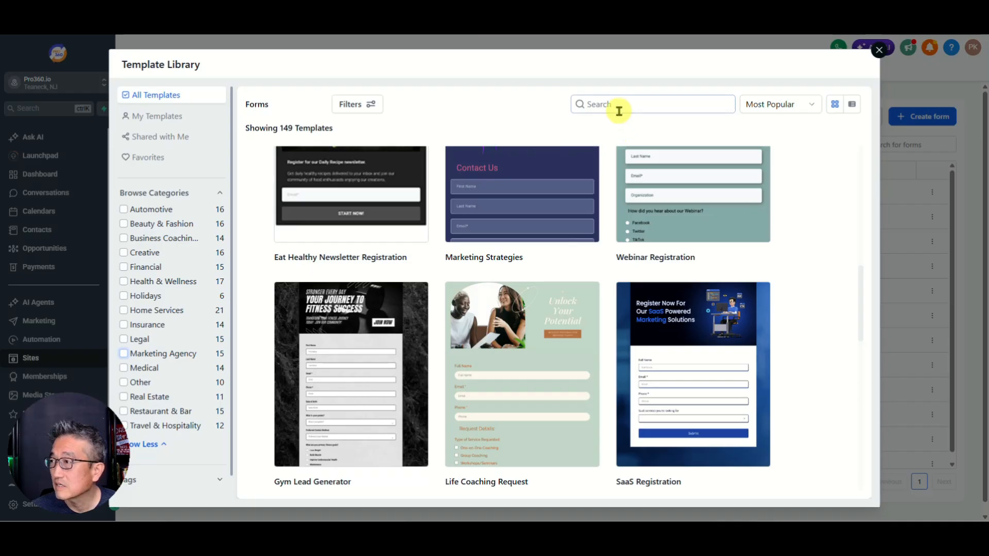
type("de")
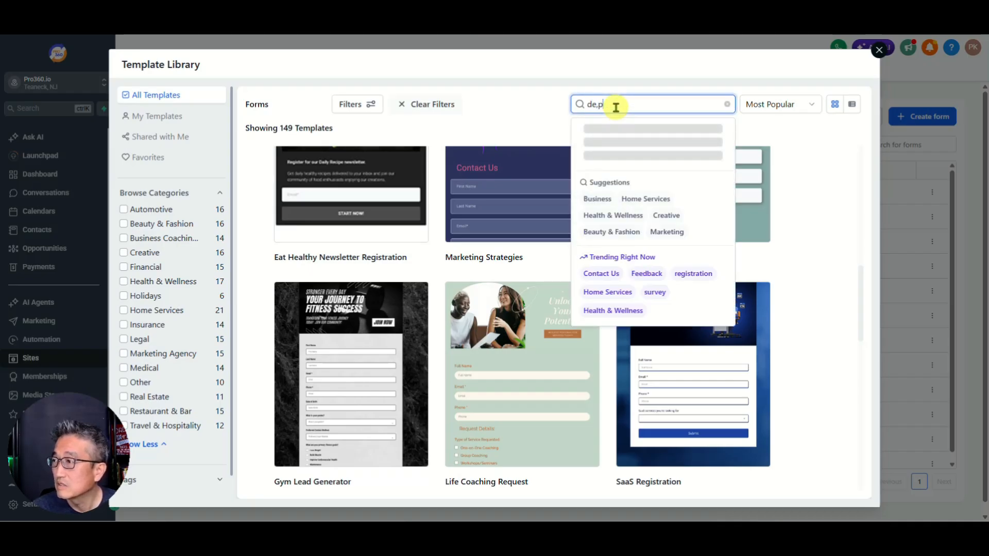
type(",p")
key("BackSpace")
key("BackSpace")
key("BackSpace")
type("e")
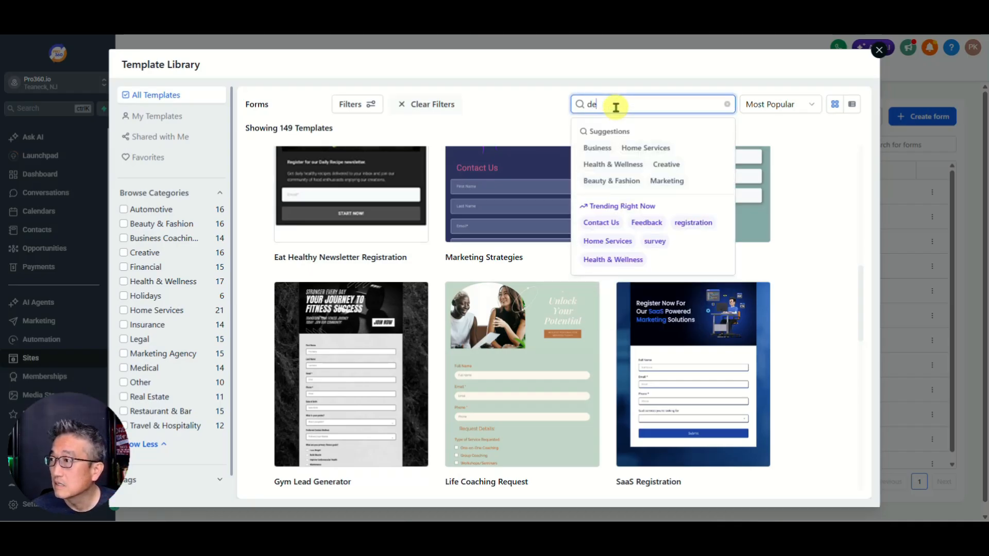
type("mo")
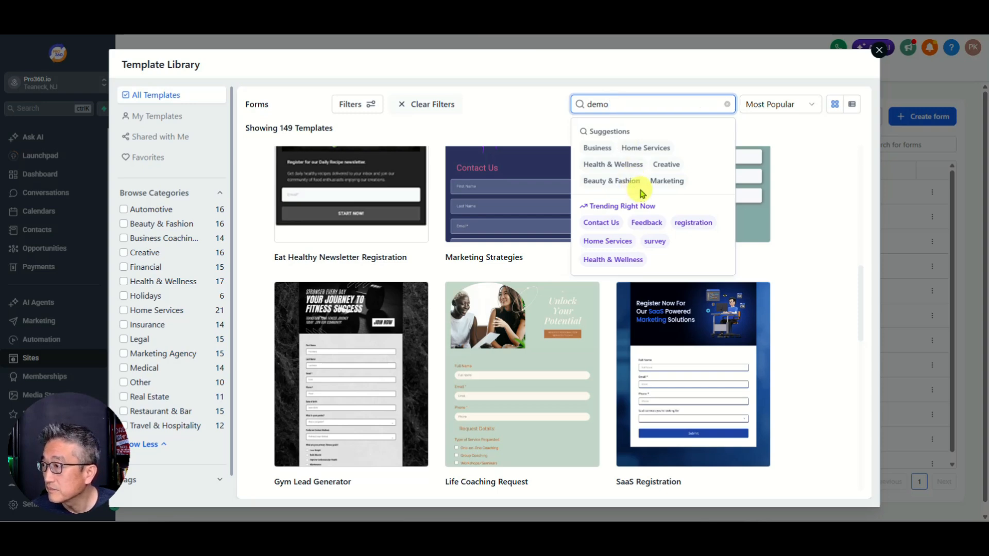
left_click(664, 181)
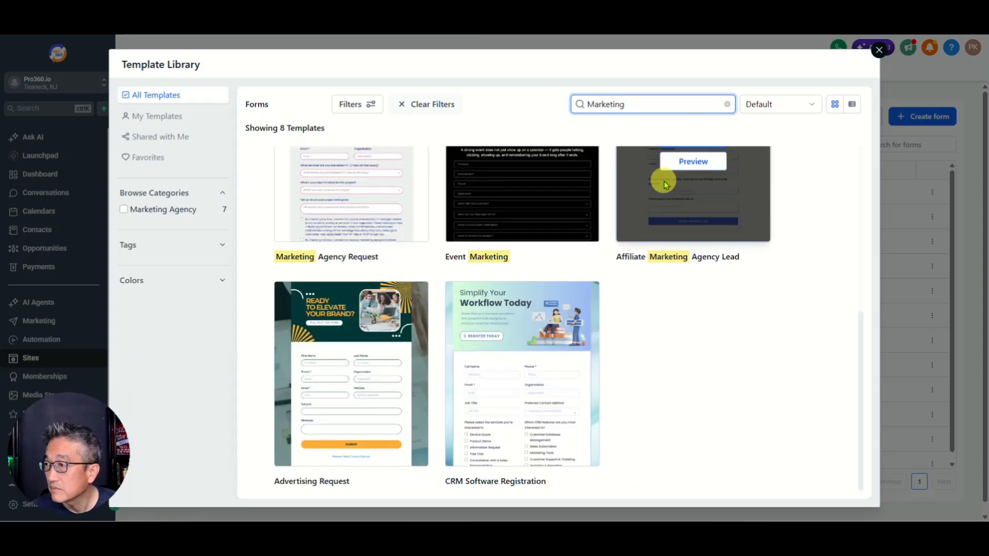
scroll(523, 249, "up", 2)
scroll(523, 256, "down", 2)
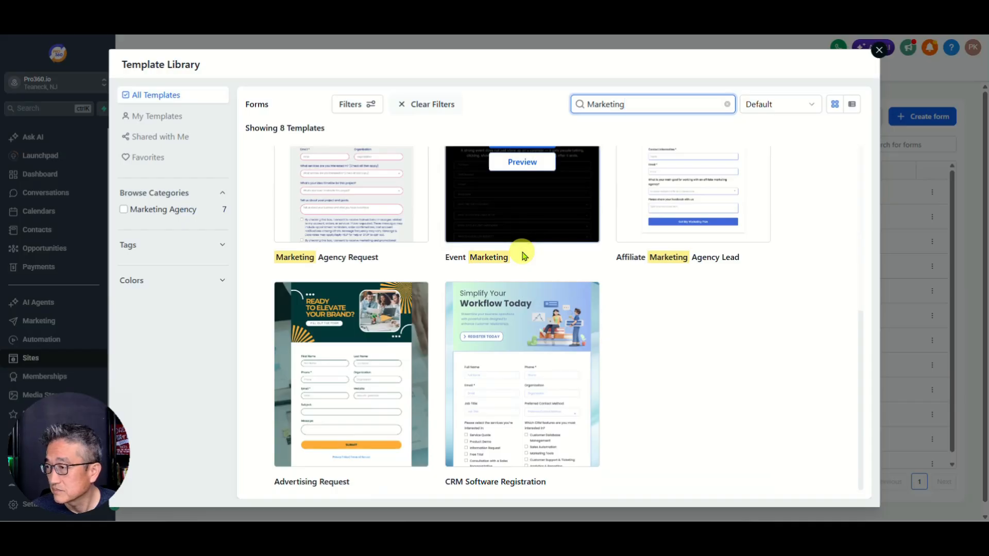
scroll(336, 261, "up", 5)
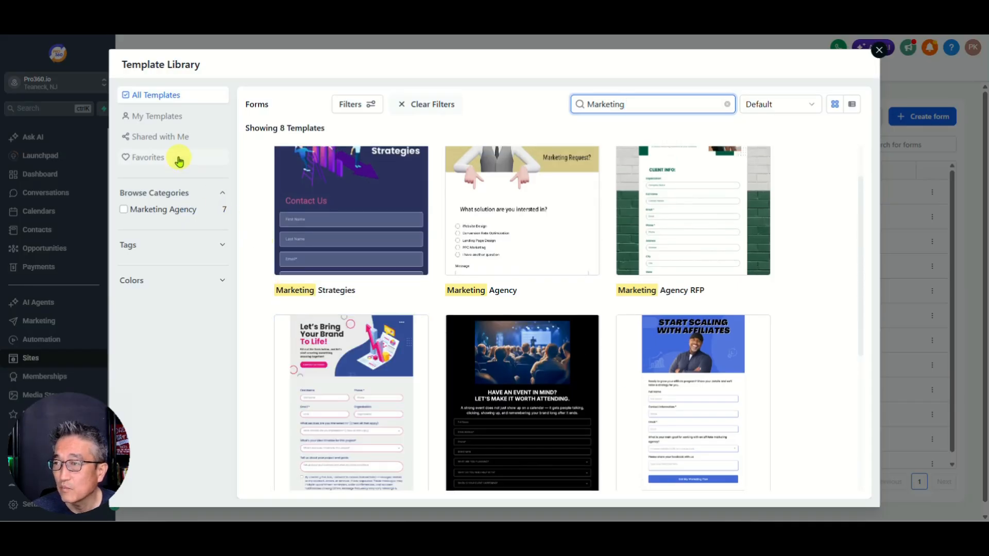
Step: Start a new form from a prebuilt template to reach the template library
left_click(880, 50)
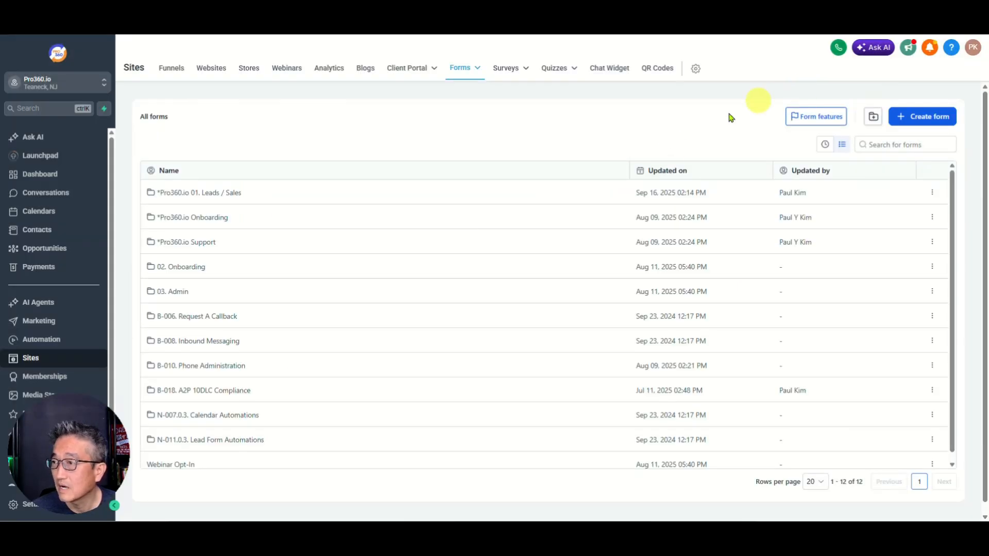
left_click(916, 119)
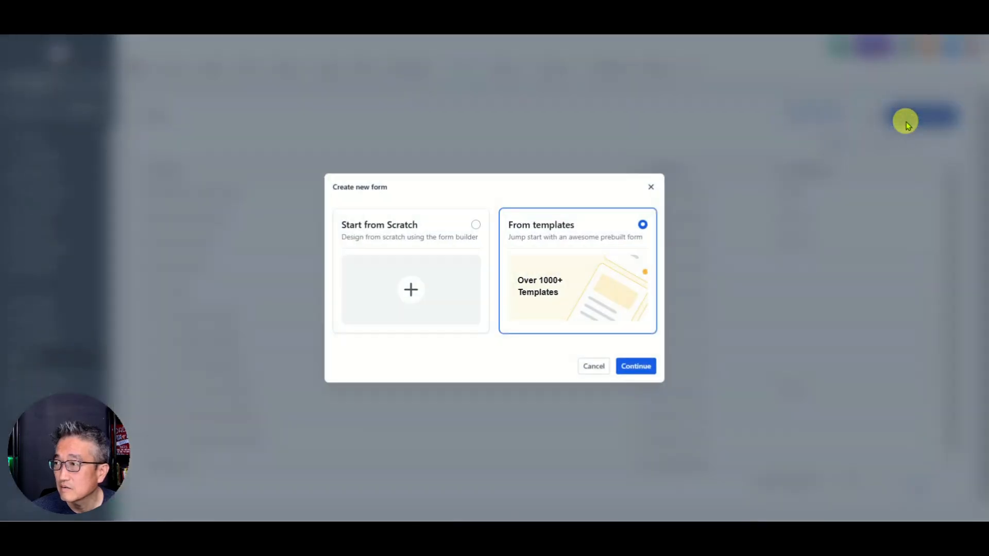
left_click(446, 270)
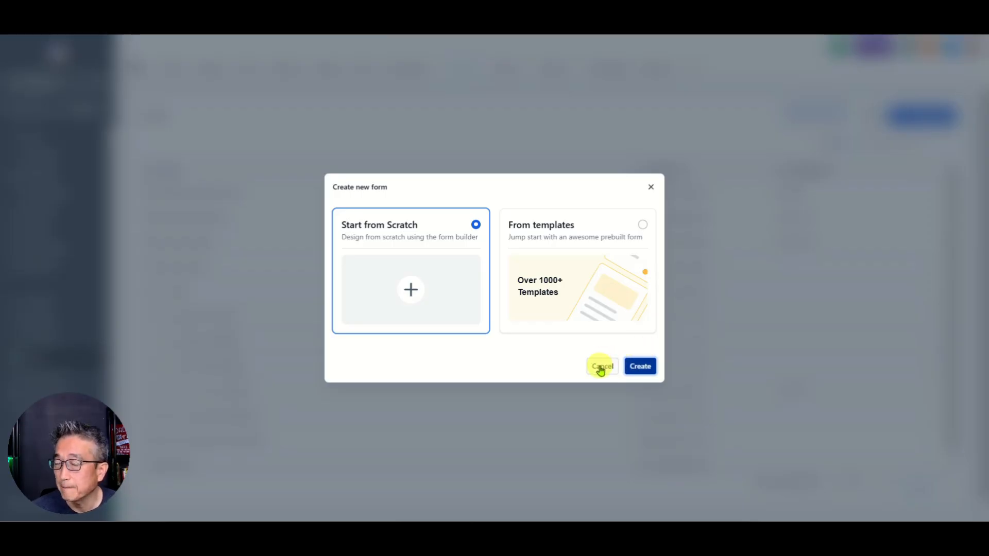
left_click(584, 283)
left_click(637, 366)
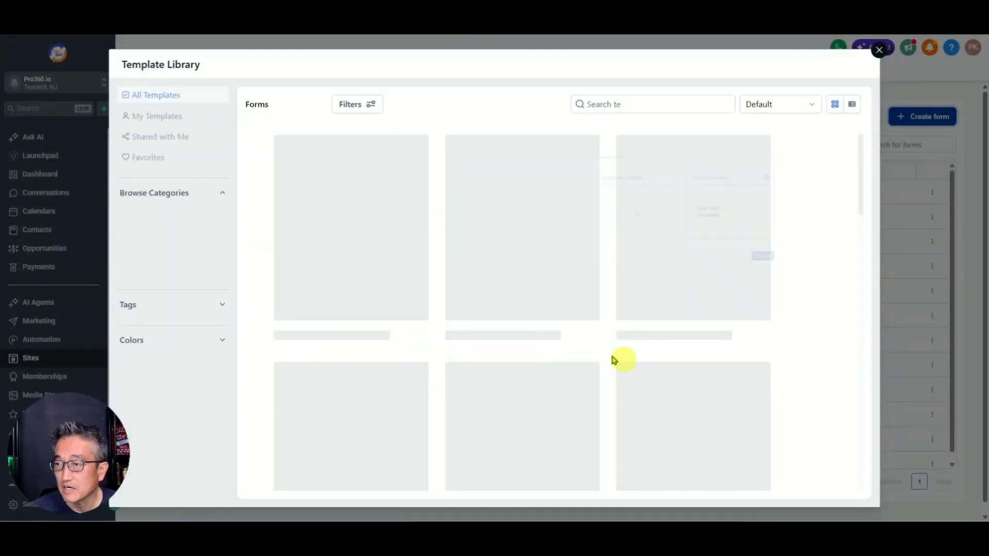
Step: Filter the templates to the Marketing Agency category, showing 16 templates
left_click(150, 286)
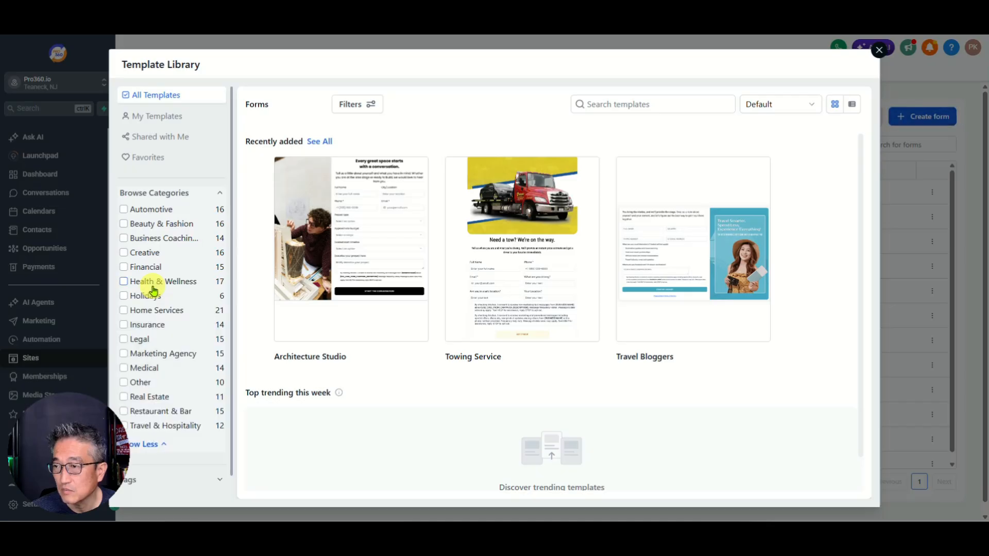
scroll(153, 291, "down", 1)
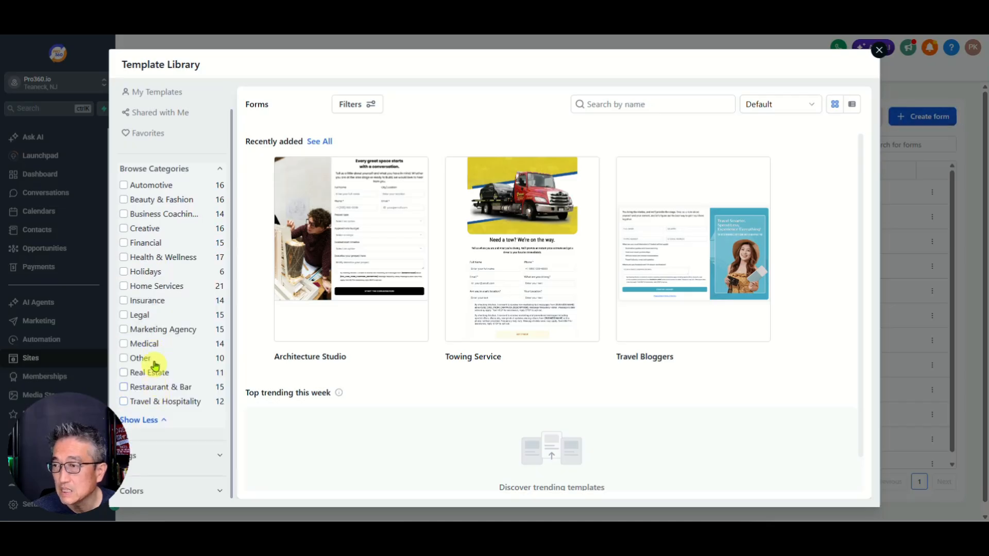
scroll(153, 361, "up", 1)
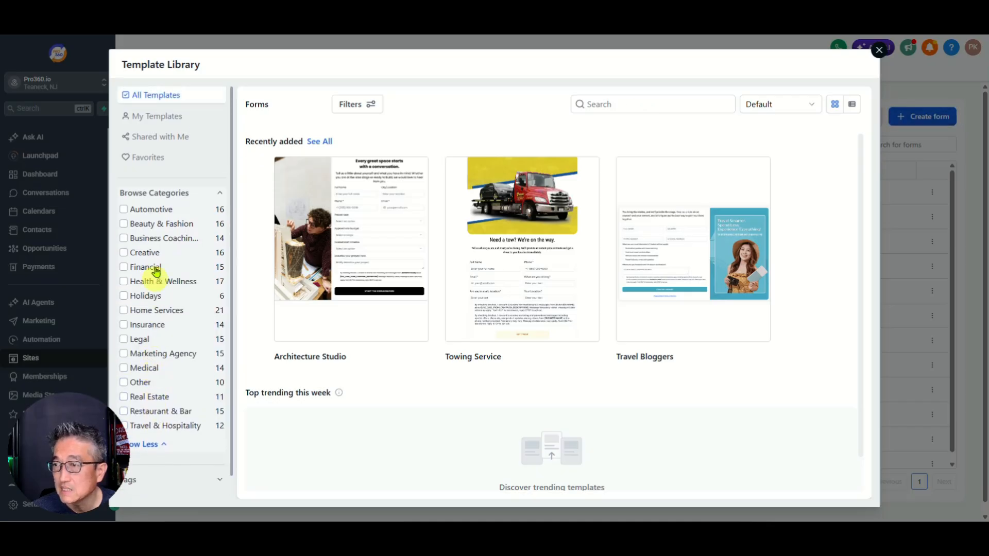
left_click(153, 353)
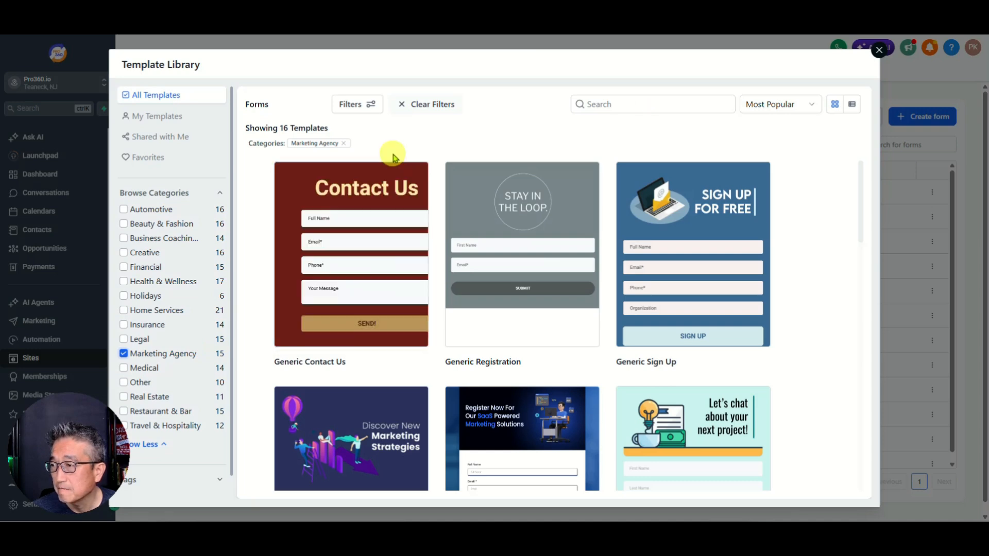
mouse_move(393, 227)
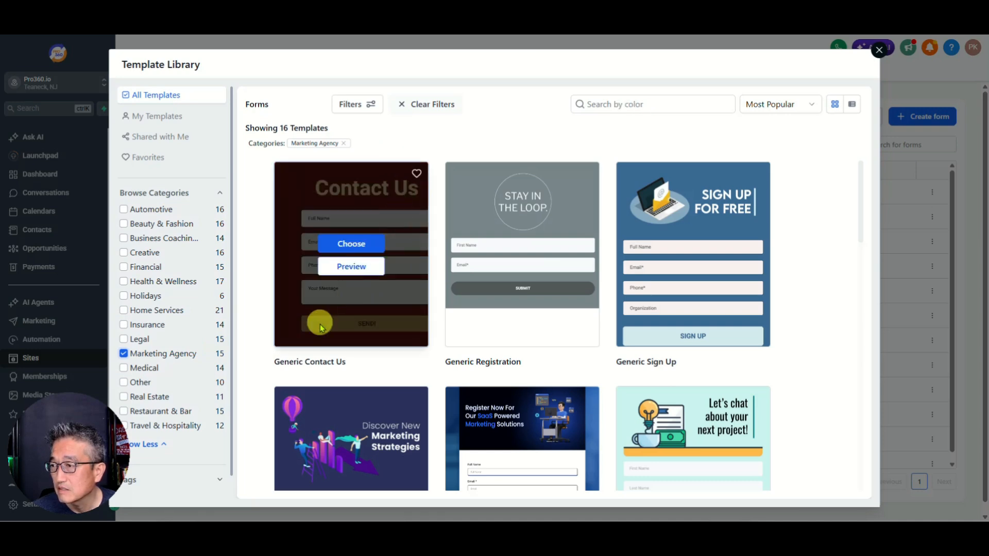
Step: Create a form from the Generic Contact Us template and retitle its heading 'Request Demo'
left_click(350, 245)
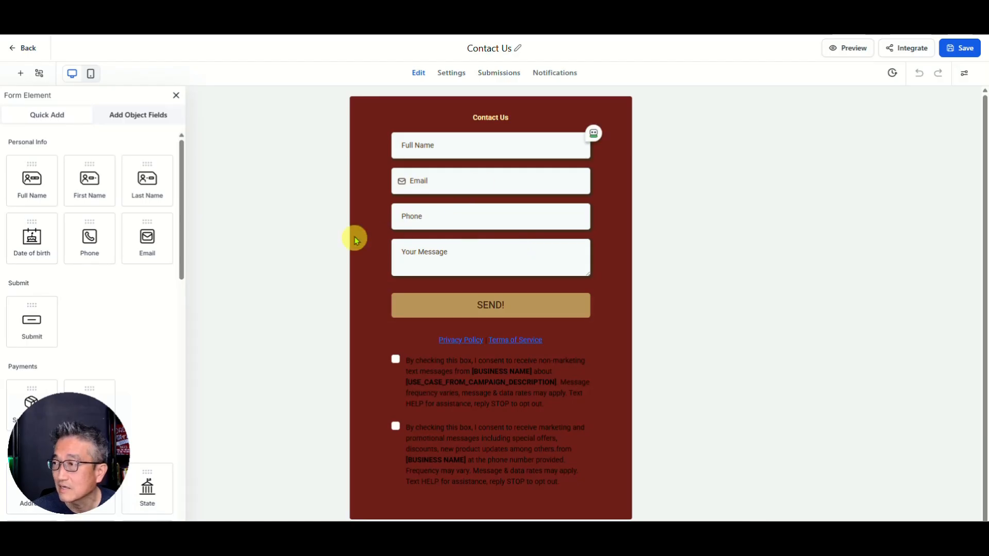
left_click(499, 117)
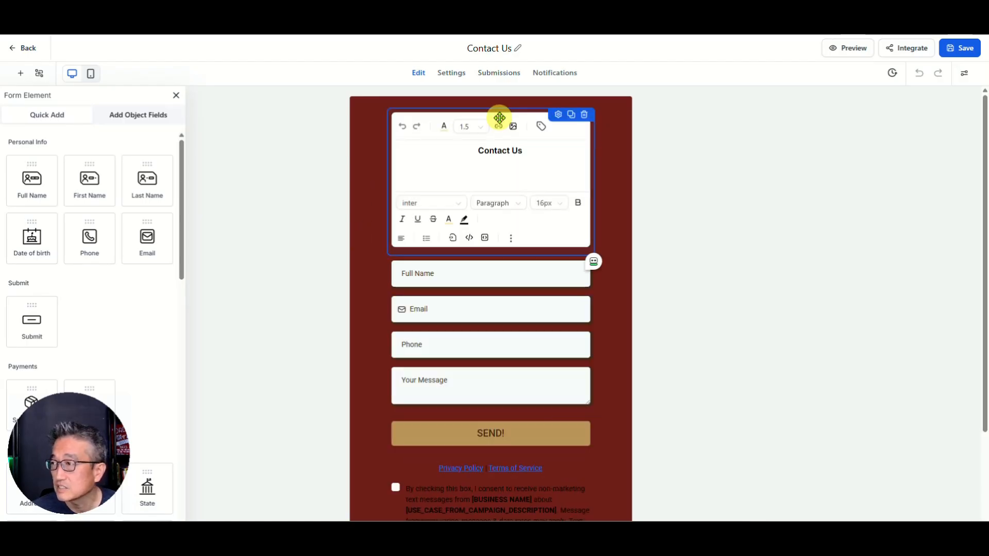
left_click(507, 152)
key("ctrl+a")
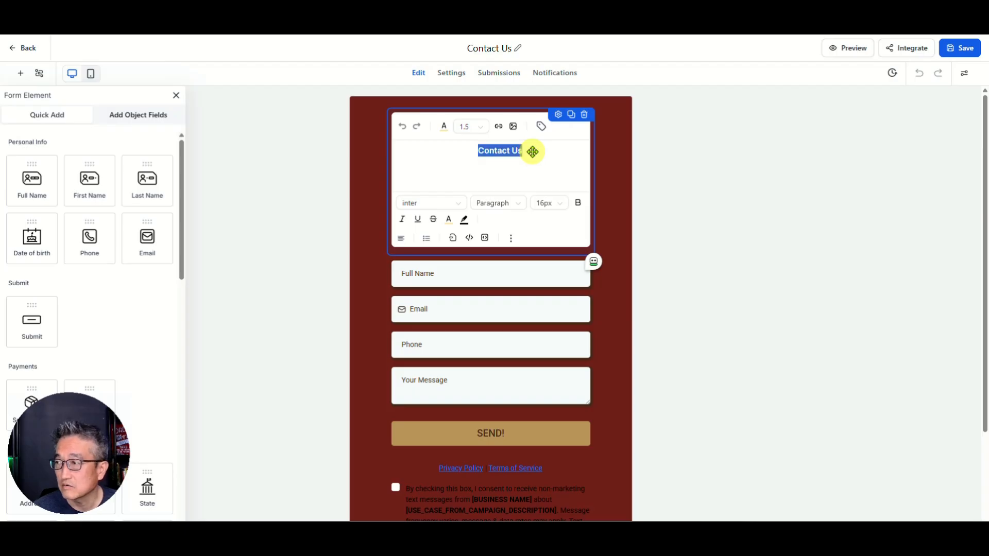
type("Re")
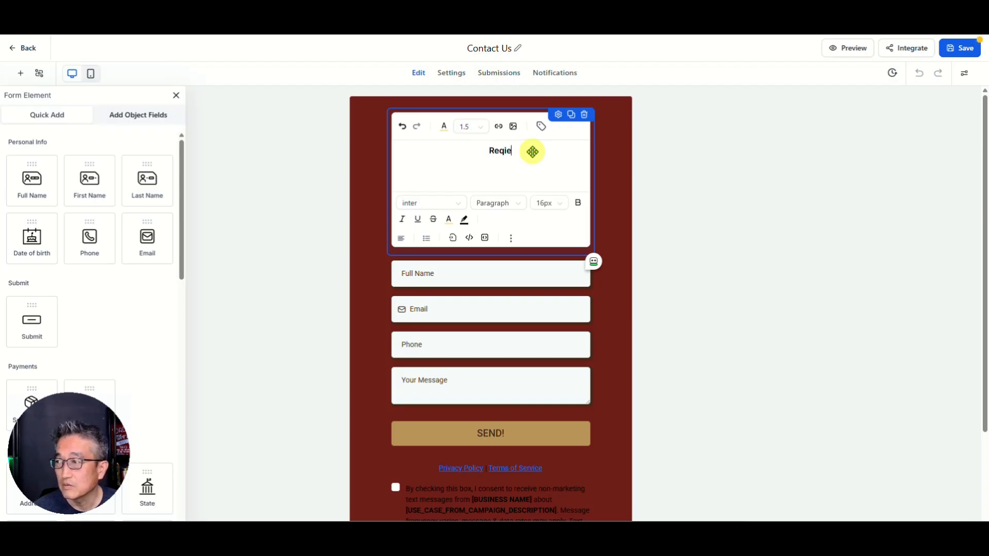
type("quest Demo")
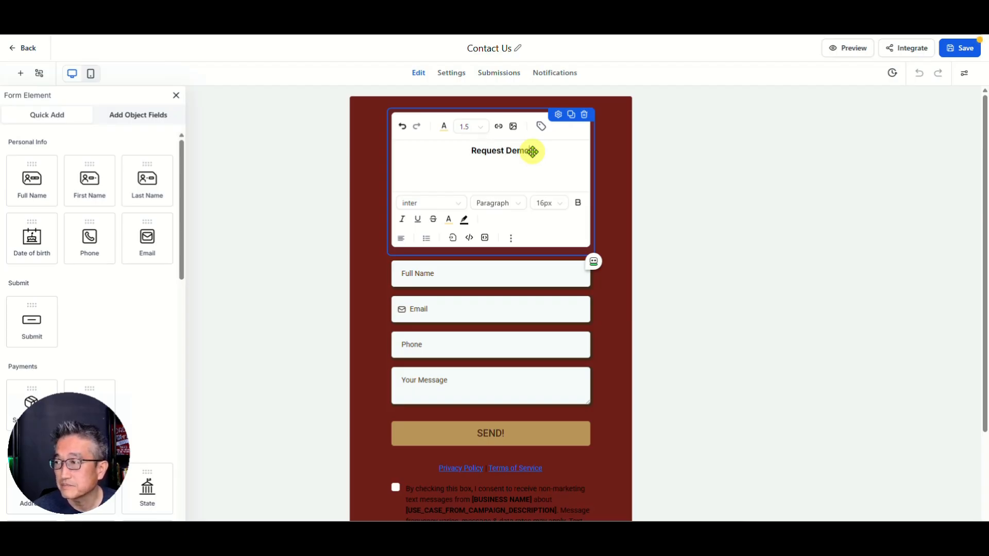
left_click(450, 276)
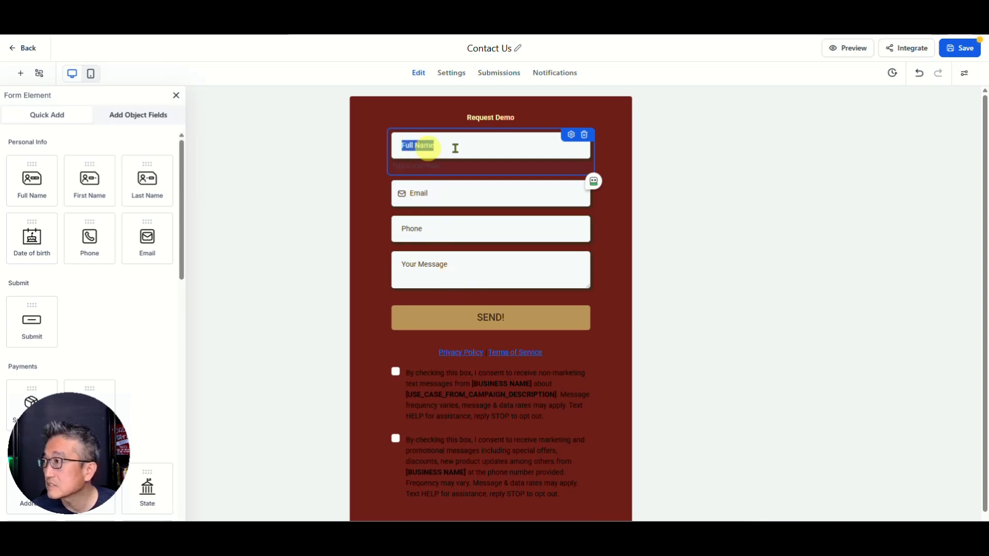
Step: Review the form's Styles & Options panel and the Full Name field
left_click(966, 77)
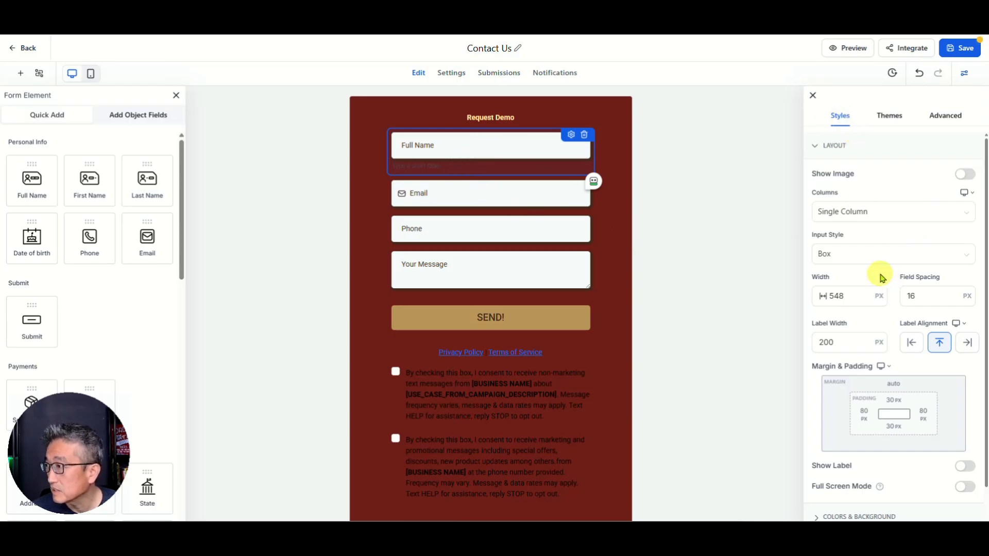
scroll(872, 314, "down", 2)
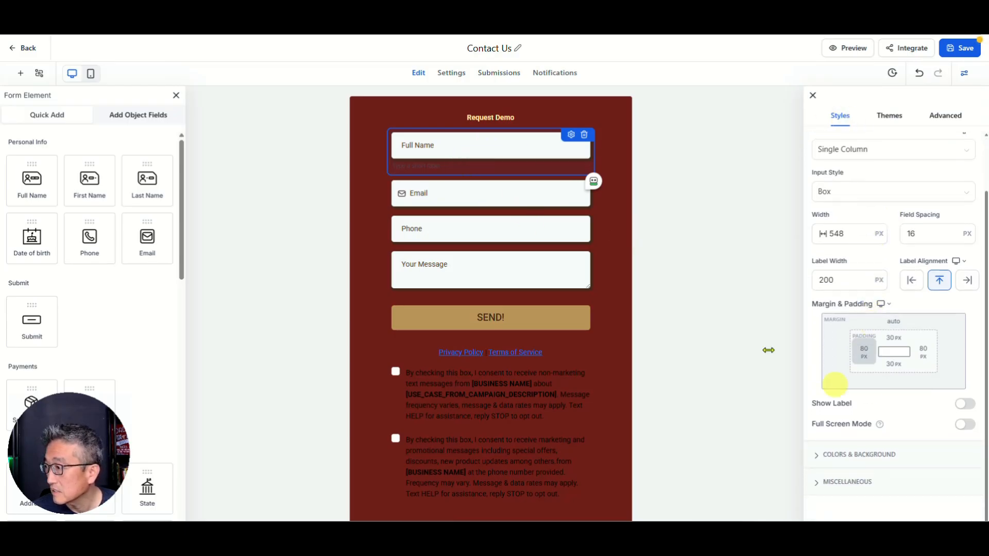
double_click(473, 151)
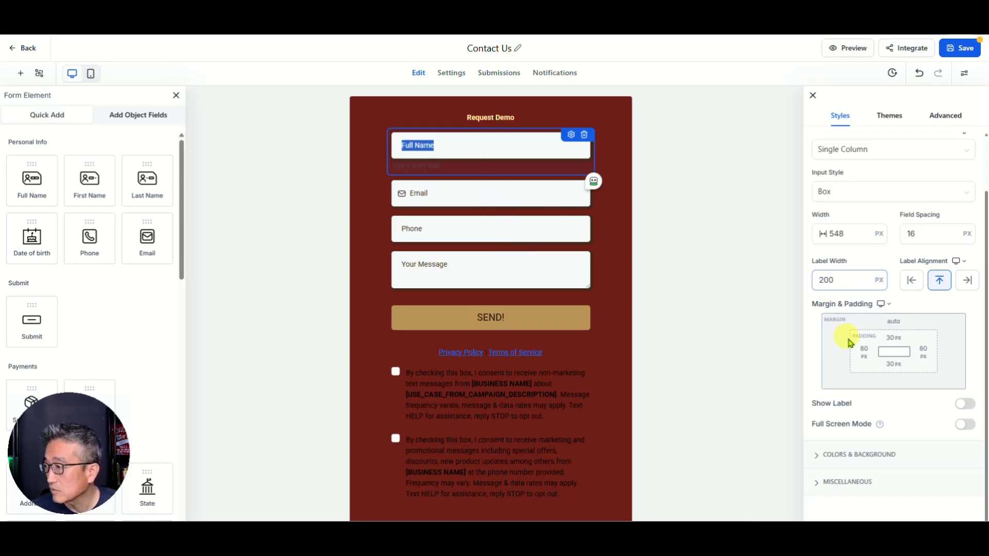
scroll(845, 341, "up", 1)
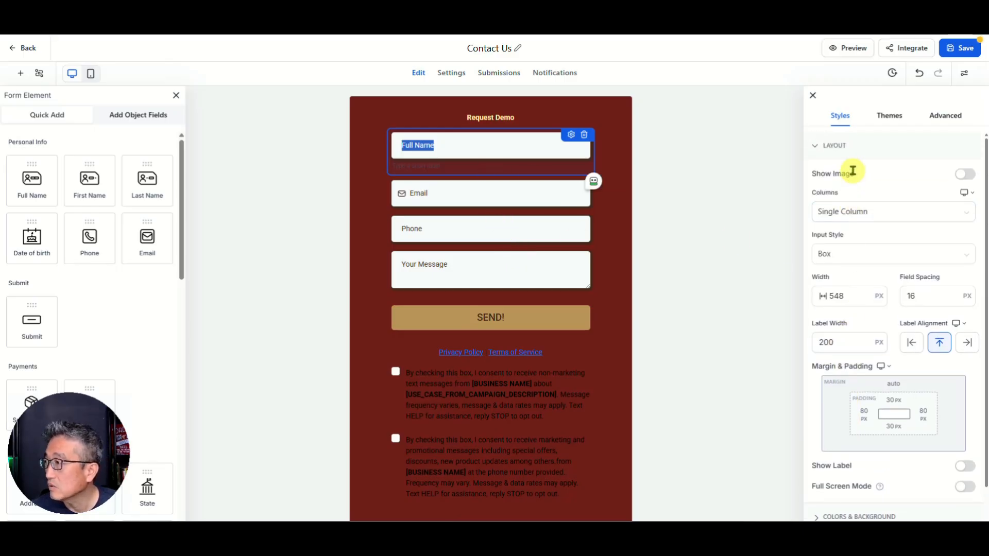
left_click(395, 165)
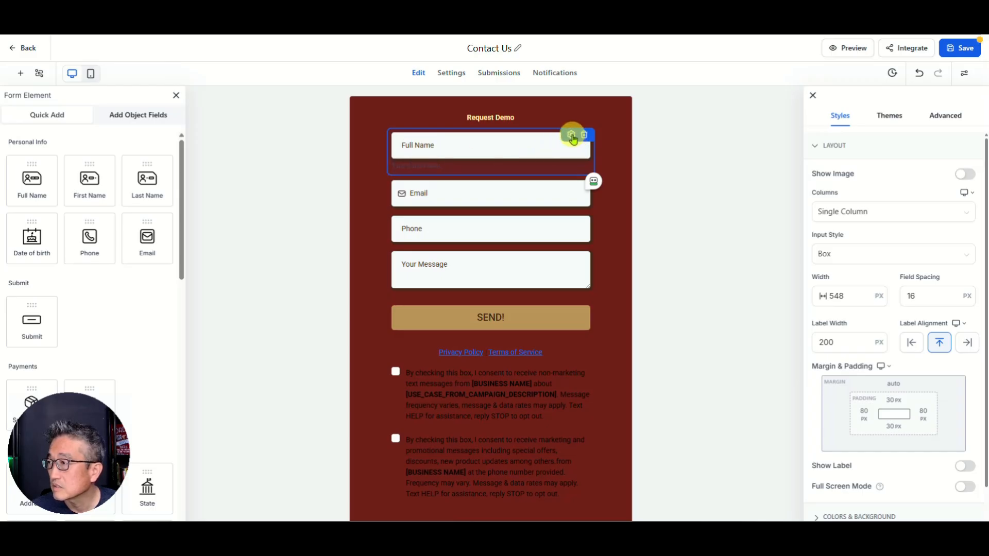
Step: Make Full Name required and review the Email, Phone and Your Message field settings
left_click(576, 142)
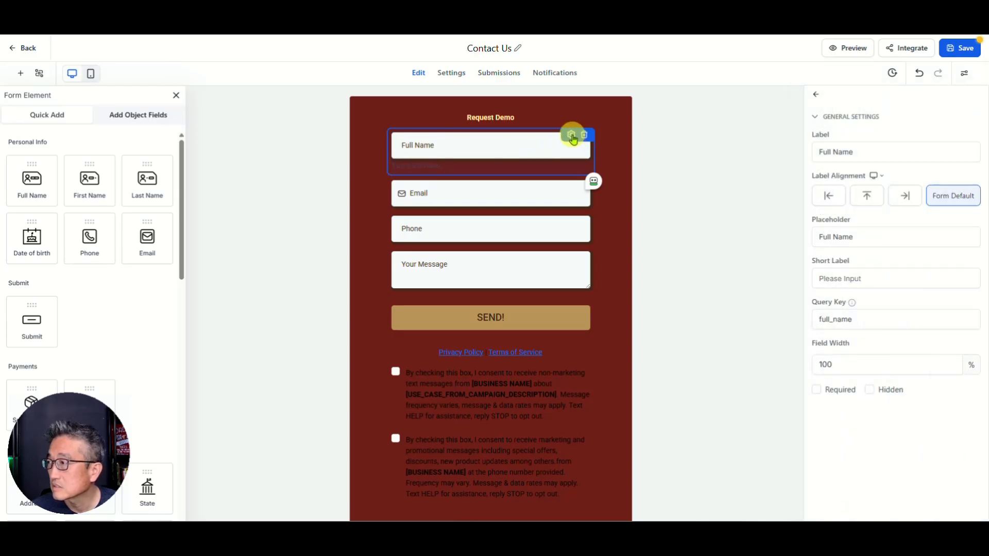
left_click(818, 392)
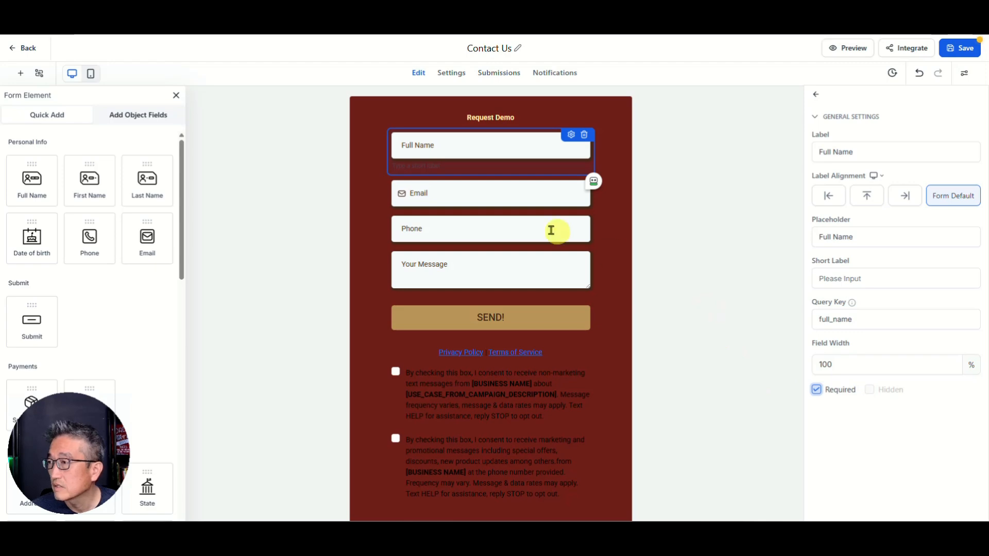
left_click(465, 197)
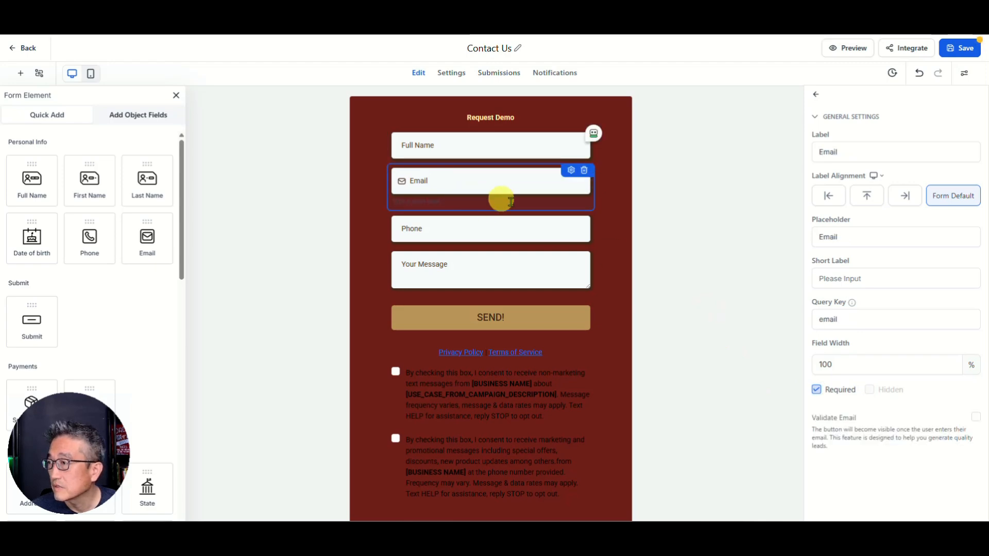
left_click(485, 245)
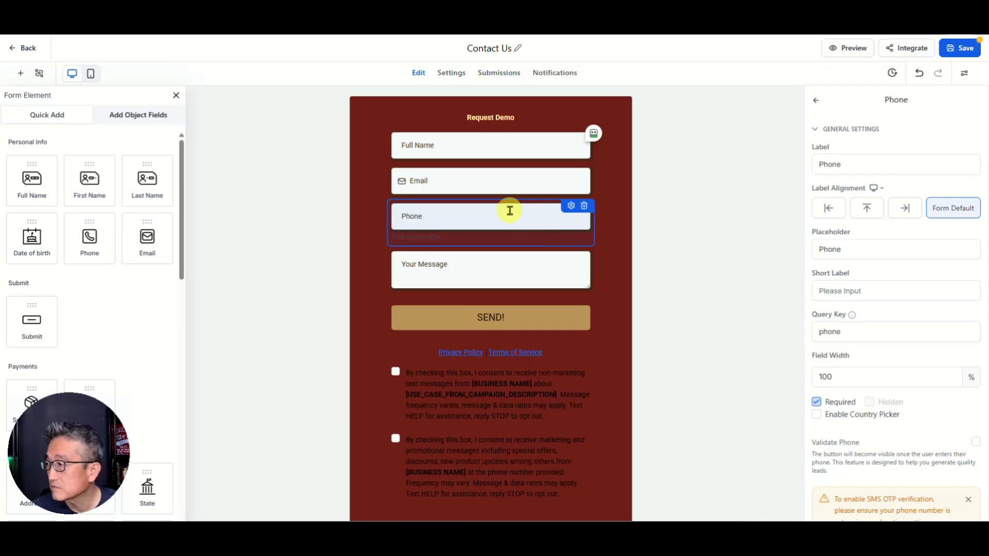
left_click(500, 266)
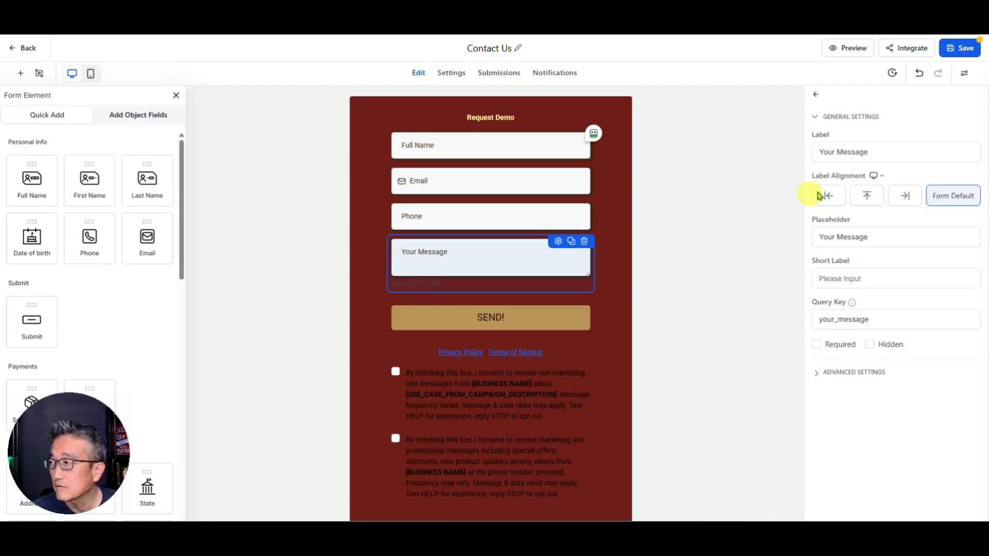
left_click(877, 152)
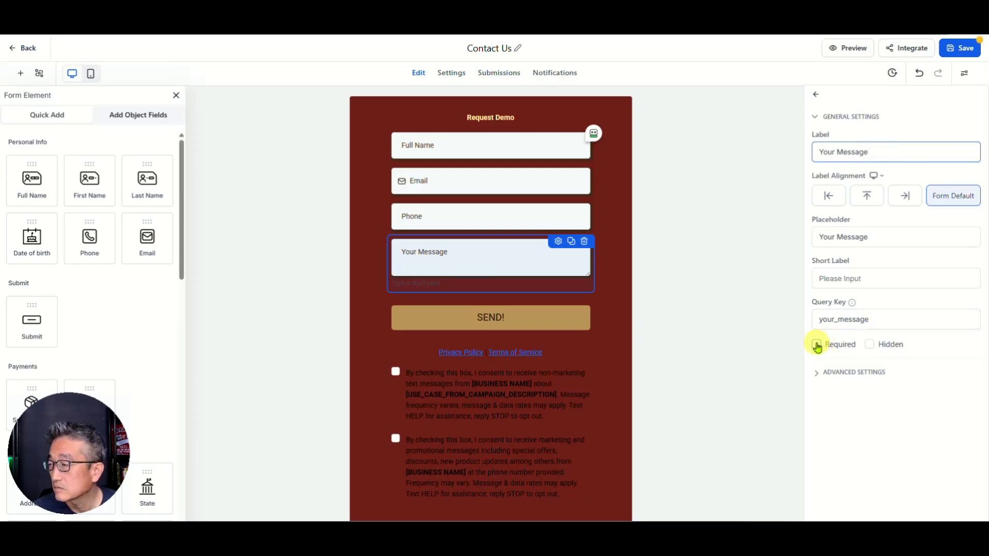
Step: Delete the Your Message field and change the submit button from SEND! to Request Demo!
left_click(585, 242)
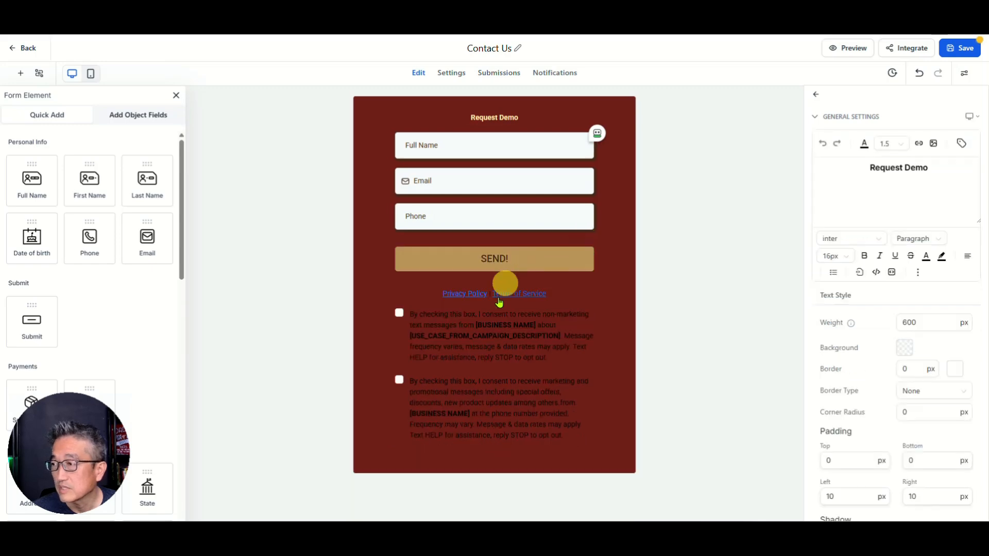
left_click(516, 261)
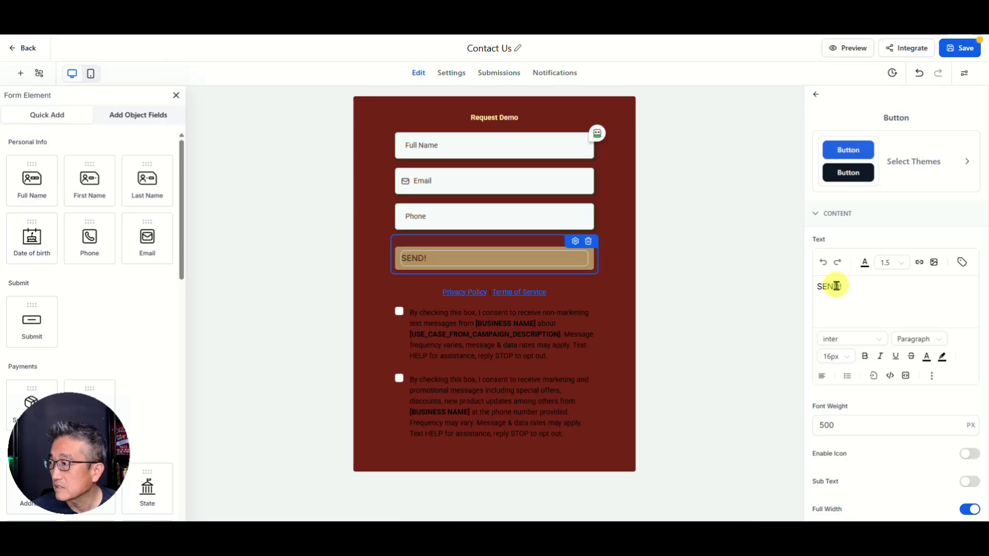
key("BackSpace")
key("BackSpace")
key("BackSpace")
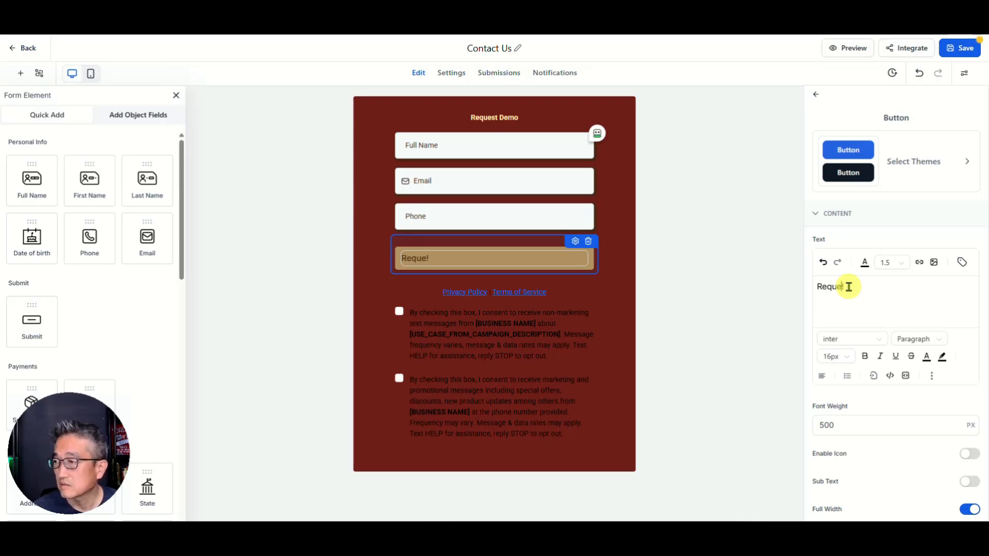
type("Demo")
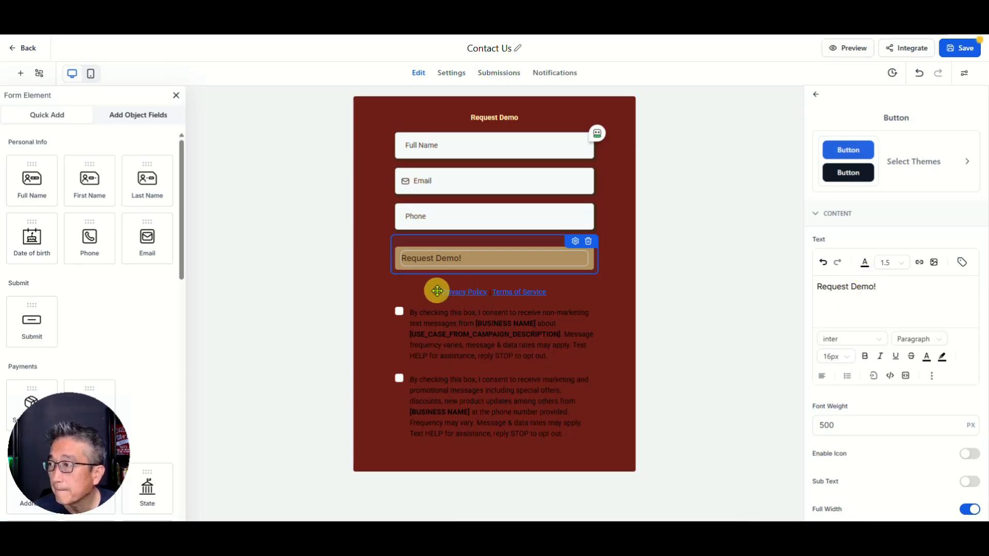
Step: Browse the form's style, theme and border settings
left_click(435, 114)
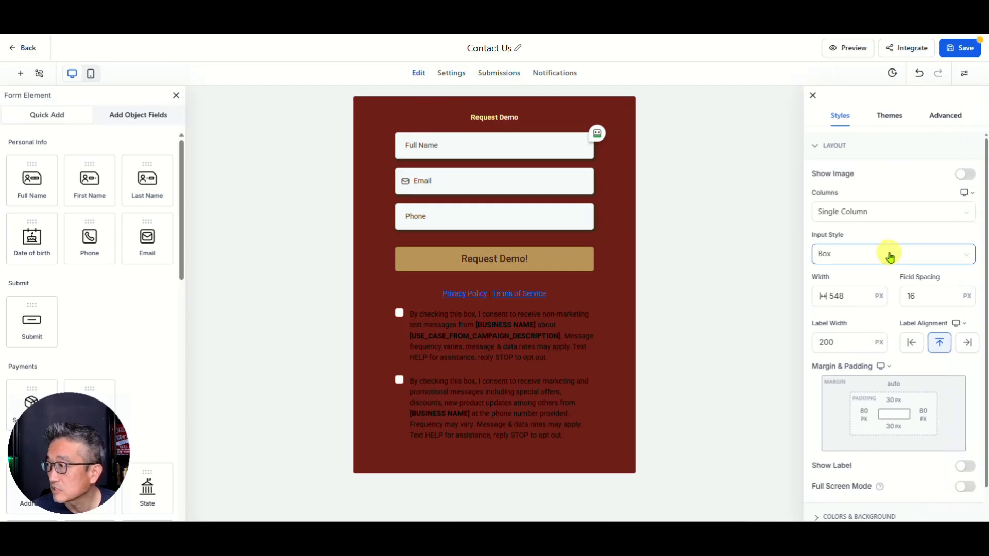
scroll(883, 334, "down", 2)
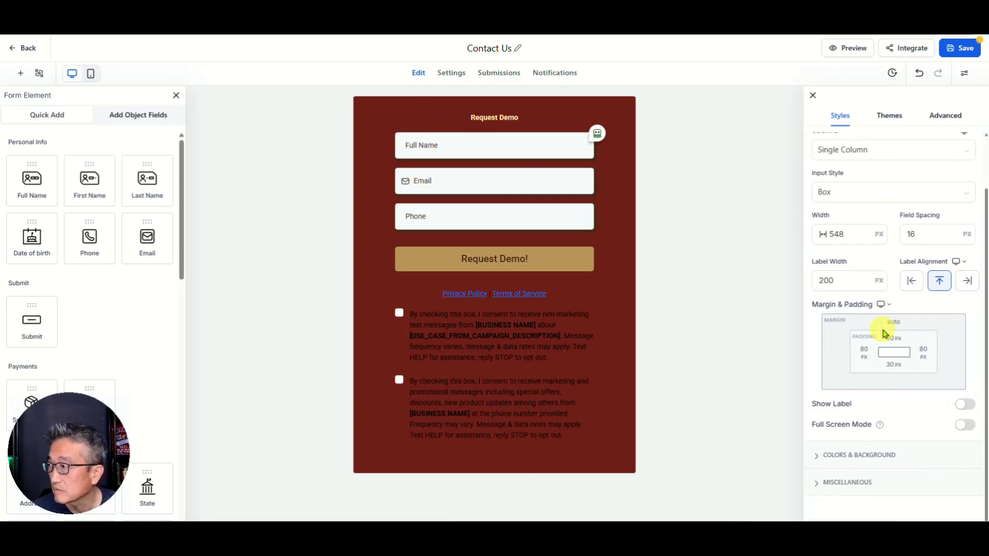
scroll(884, 330, "up", 2)
left_click(890, 114)
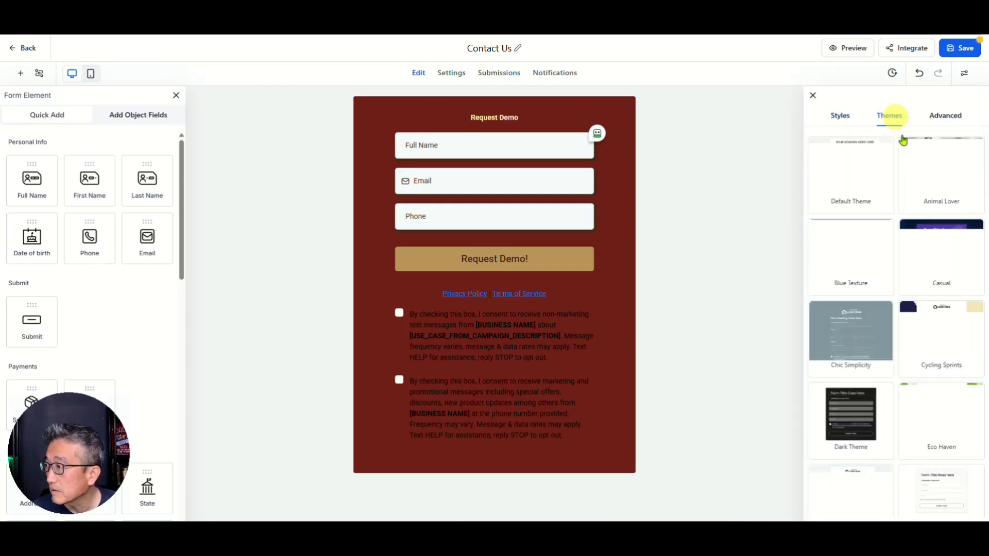
left_click(929, 121)
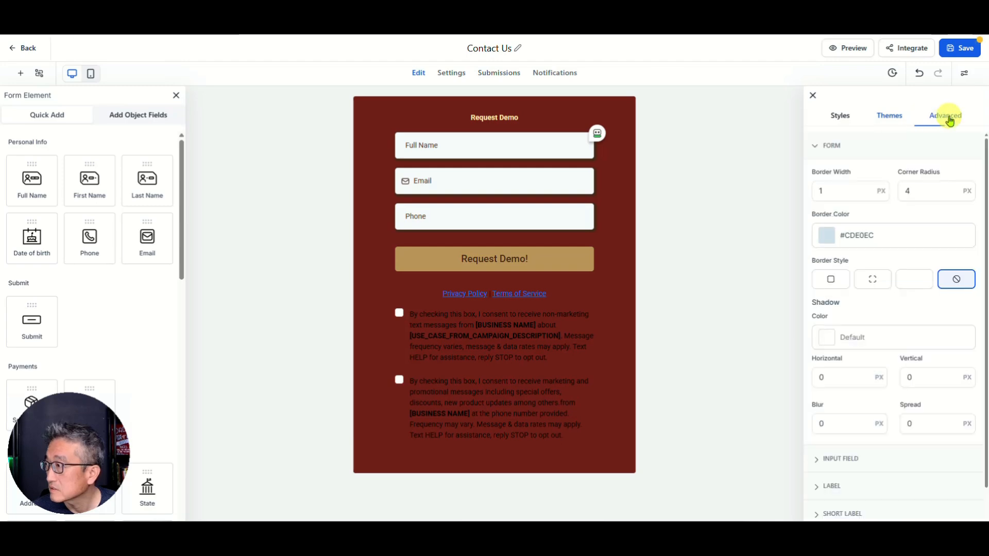
left_click(840, 120)
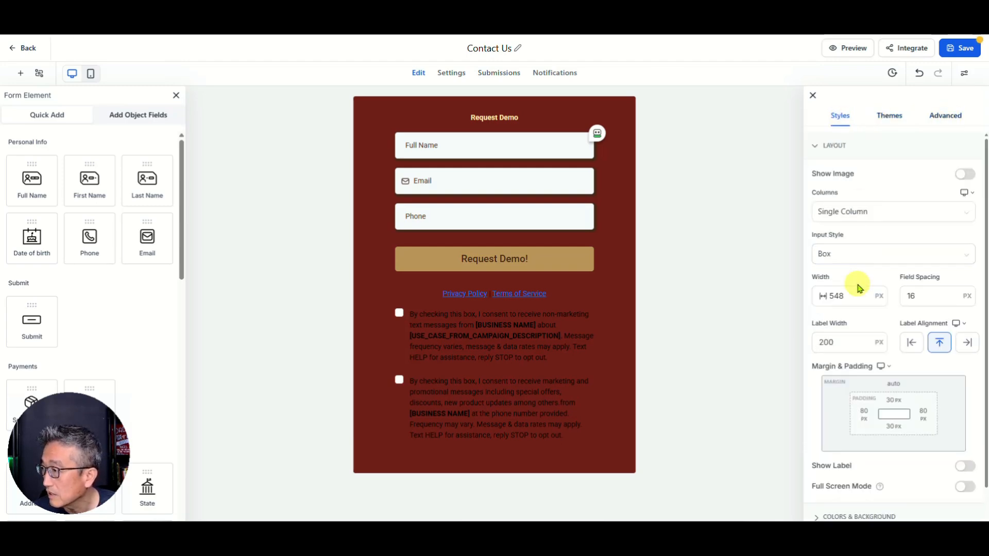
scroll(859, 288, "down", 1)
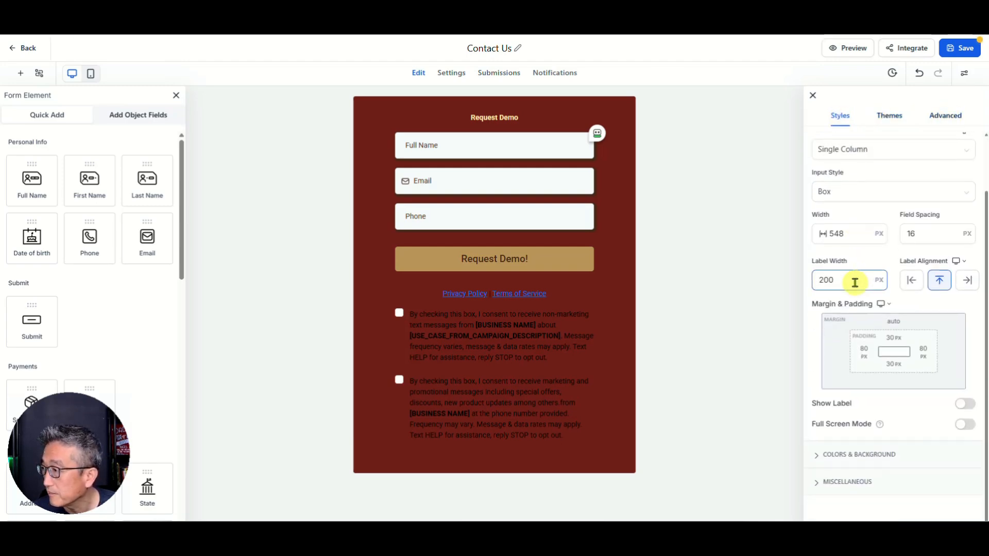
Step: Set the form background to the blue preset #188BF6FF
left_click(820, 456)
left_click(828, 220)
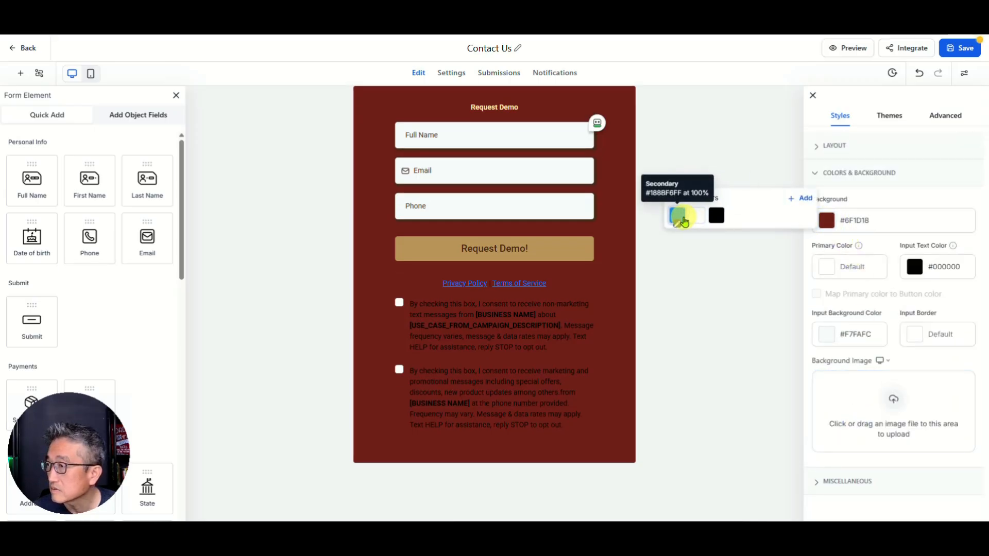
left_click(682, 219)
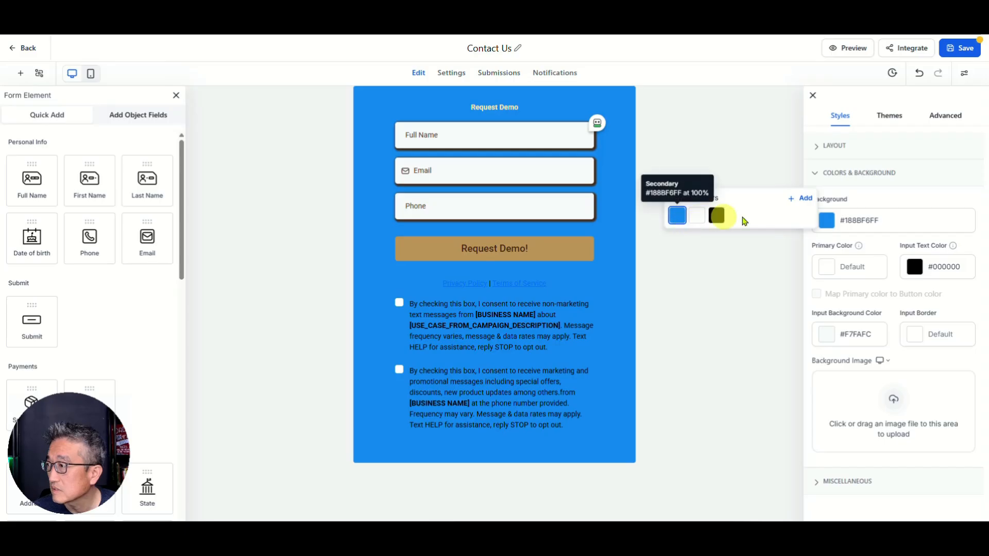
left_click(696, 218)
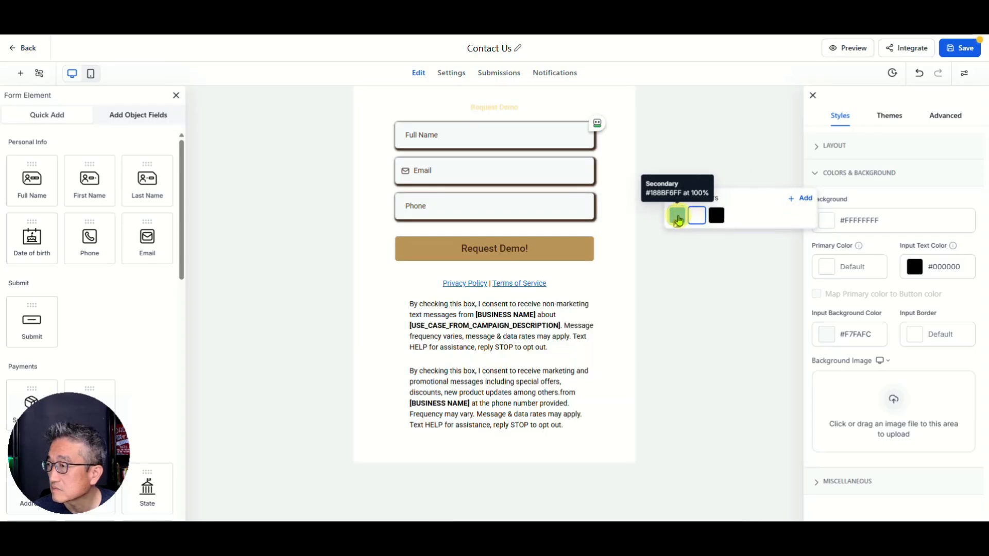
left_click(678, 220)
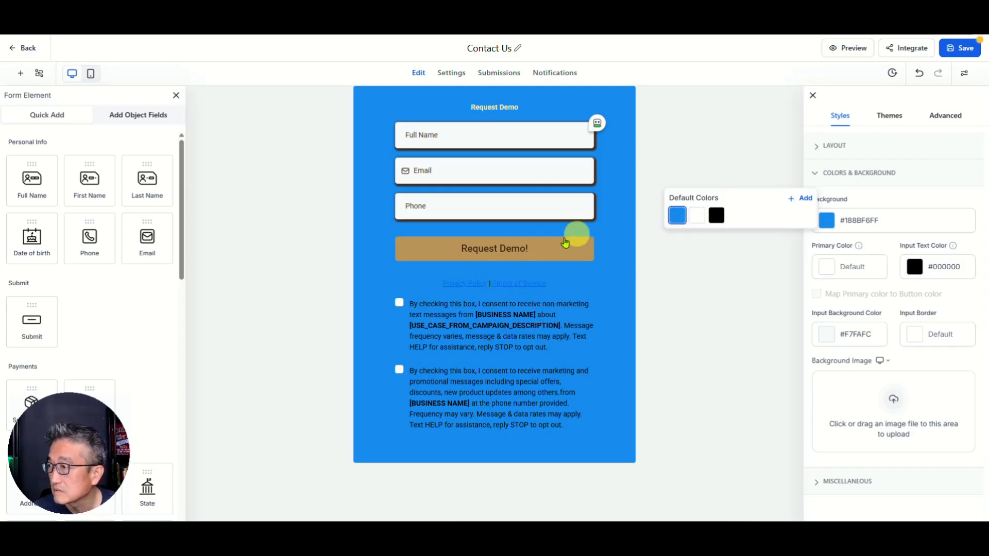
left_click(515, 248)
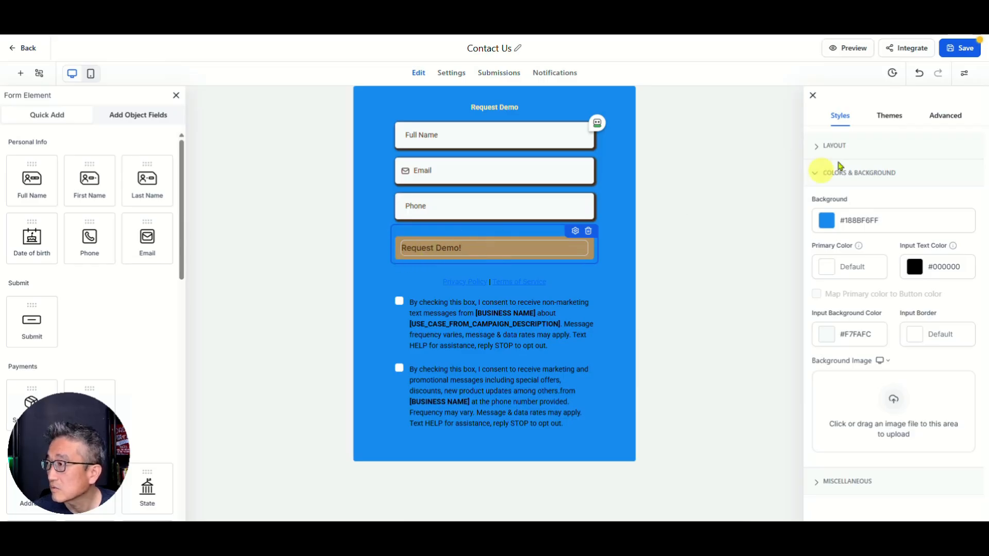
left_click(895, 119)
mouse_move(870, 149)
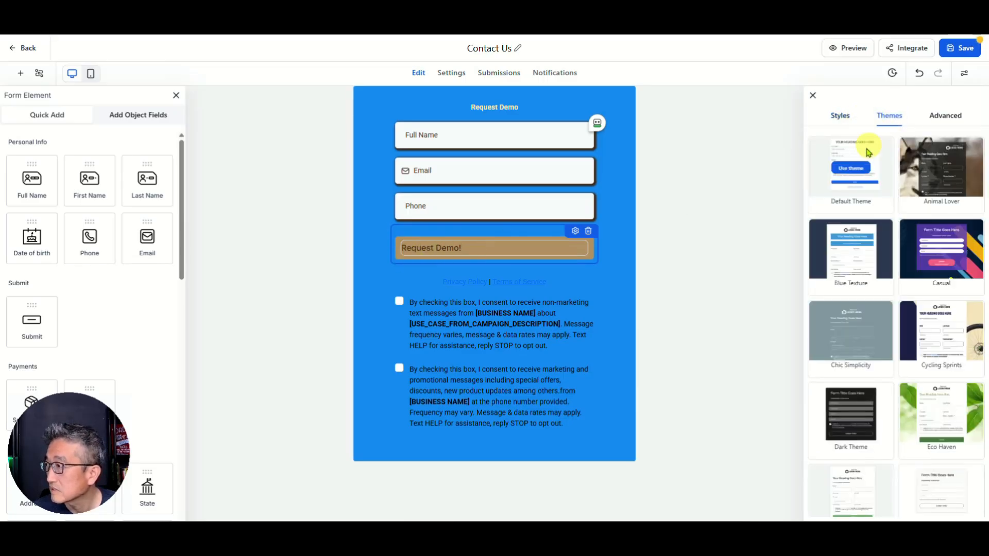
Step: Apply the Default Theme, then switch the form to the Light Theme
left_click(855, 172)
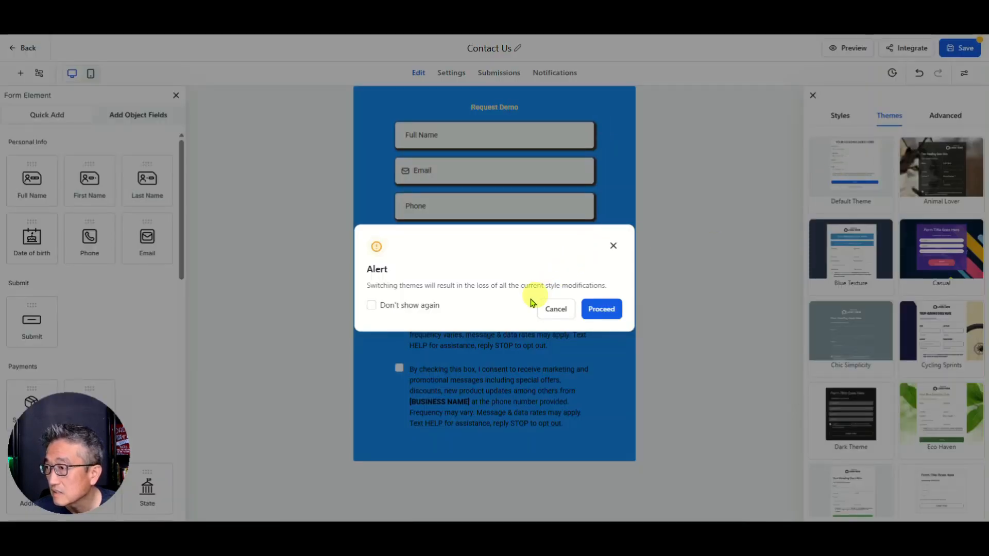
left_click(601, 309)
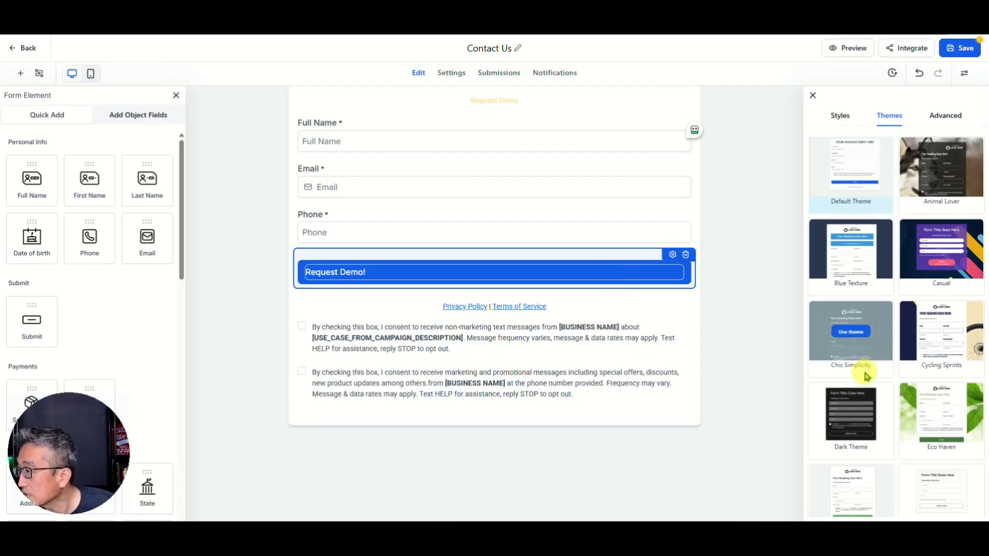
scroll(866, 374, "down", 1)
scroll(867, 376, "down", 1)
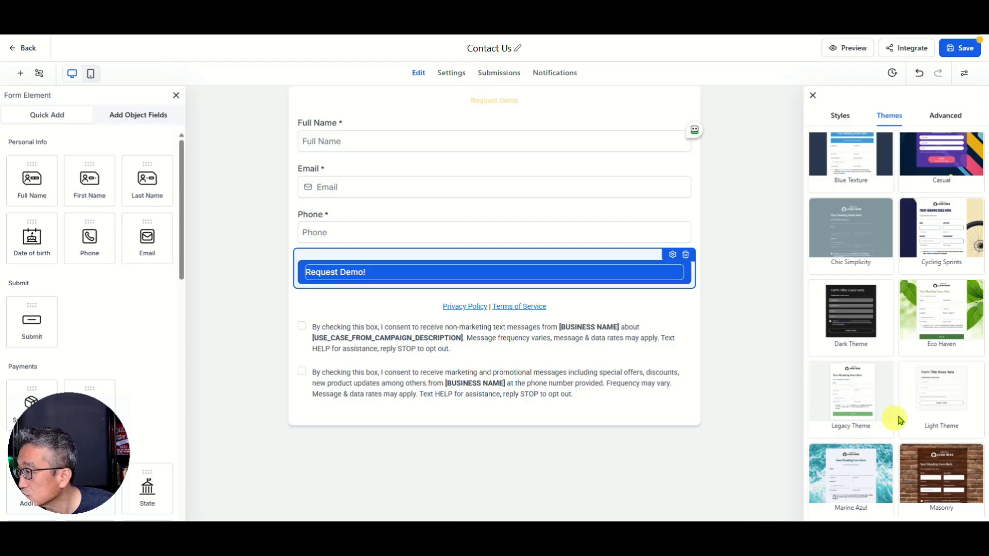
mouse_move(939, 396)
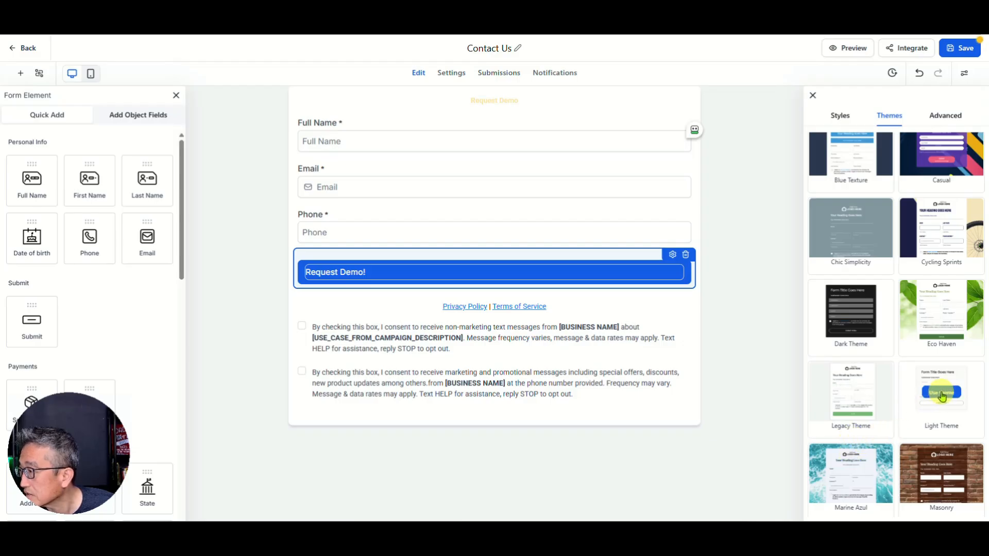
left_click(943, 396)
left_click(606, 306)
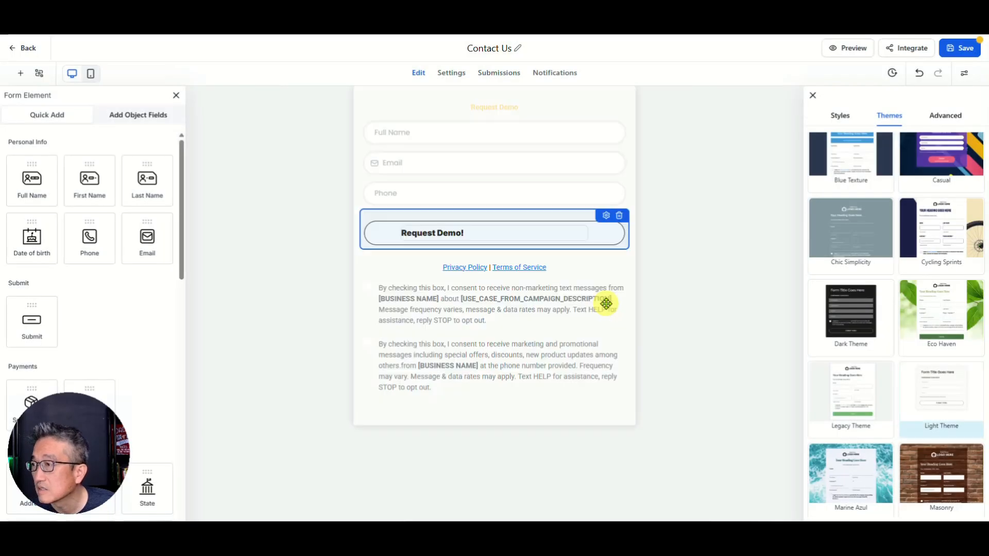
left_click(507, 107)
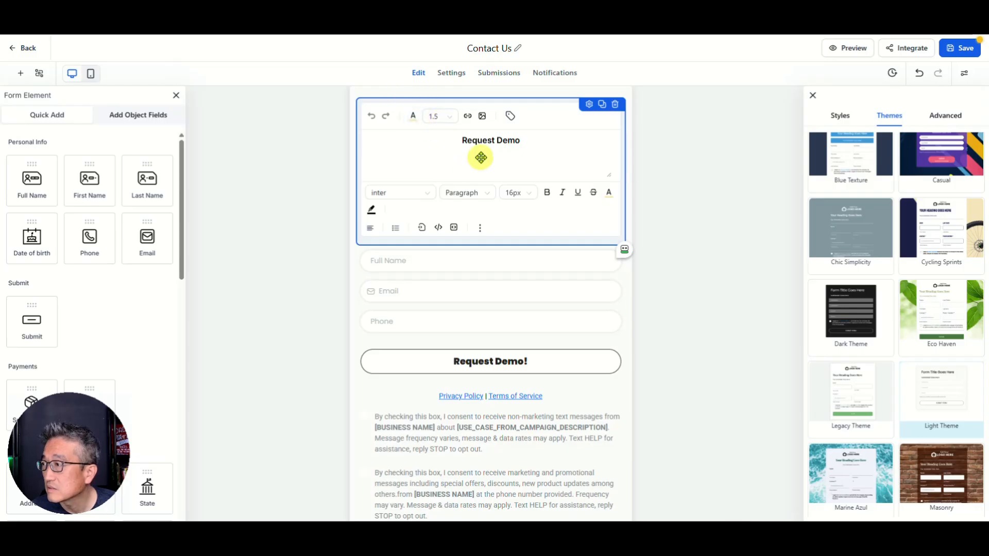
Step: Change the Request Demo heading text colour to near-black #111111
key("ctrl+a")
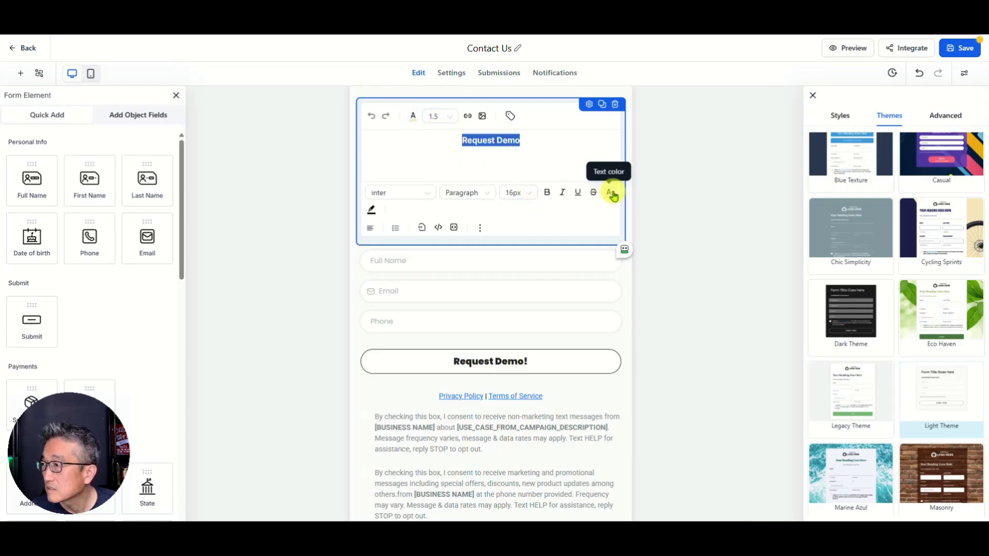
left_click(612, 194)
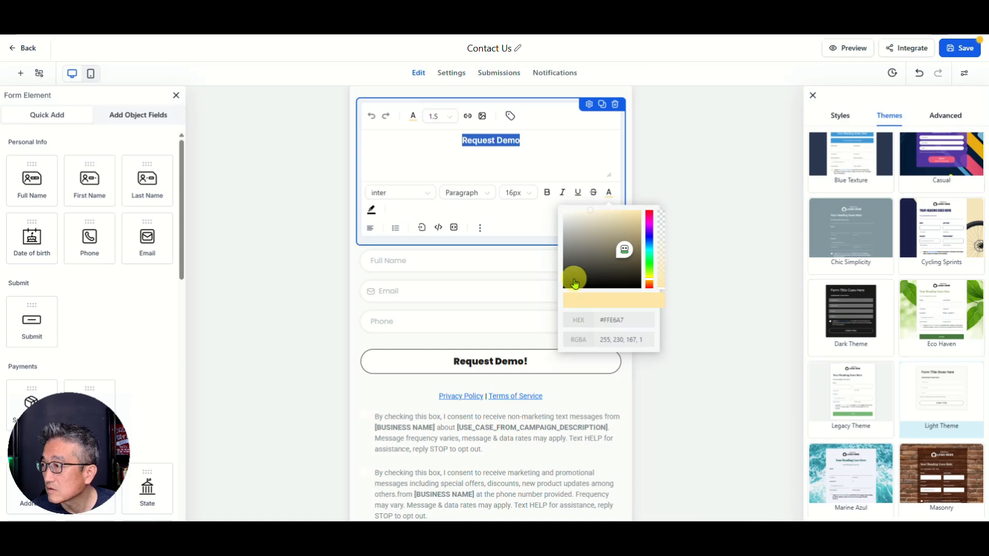
left_click(566, 284)
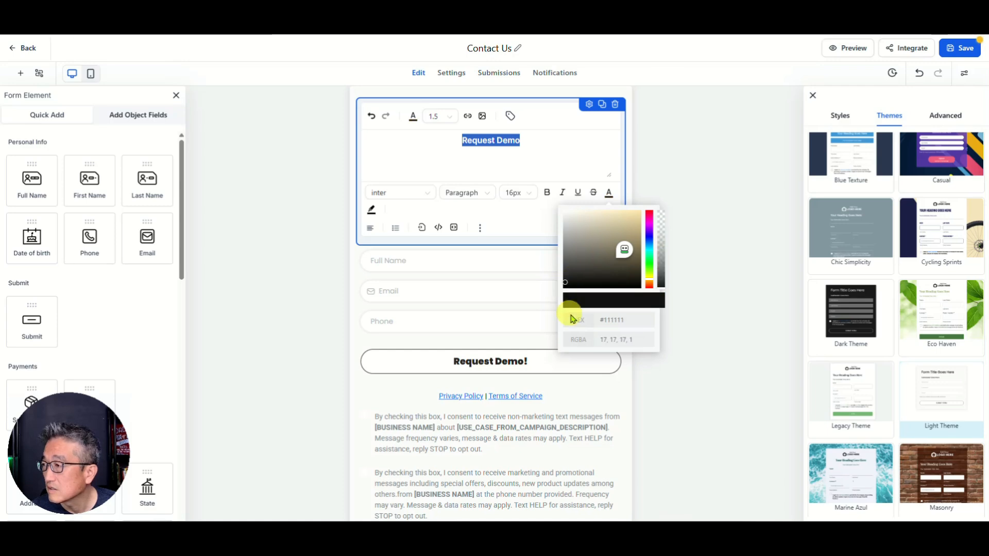
left_click(541, 150)
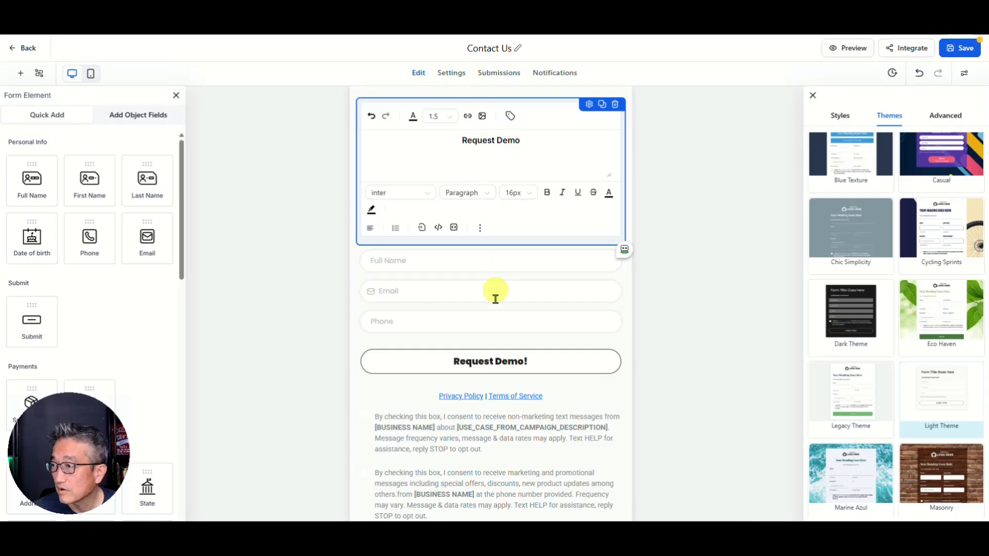
left_click(581, 381)
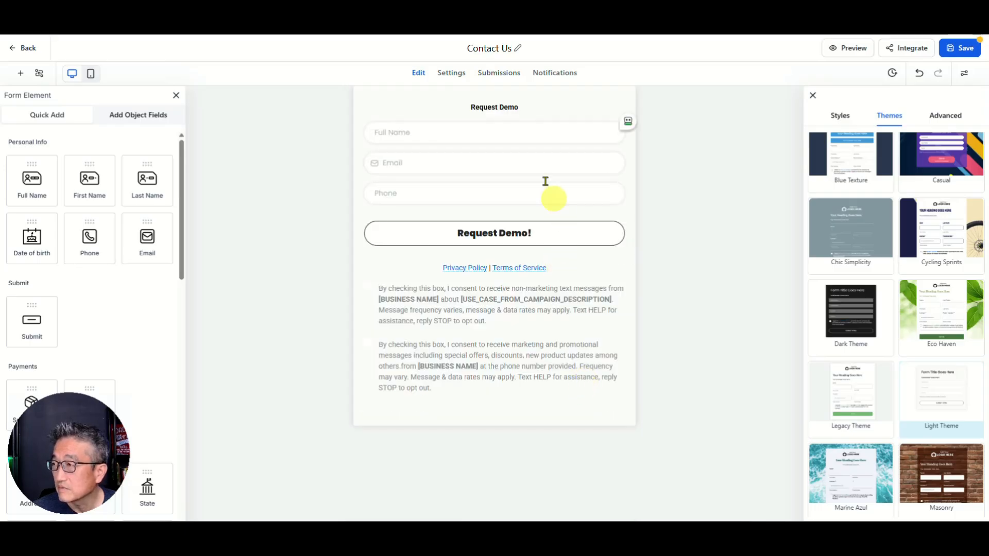
left_click(535, 134)
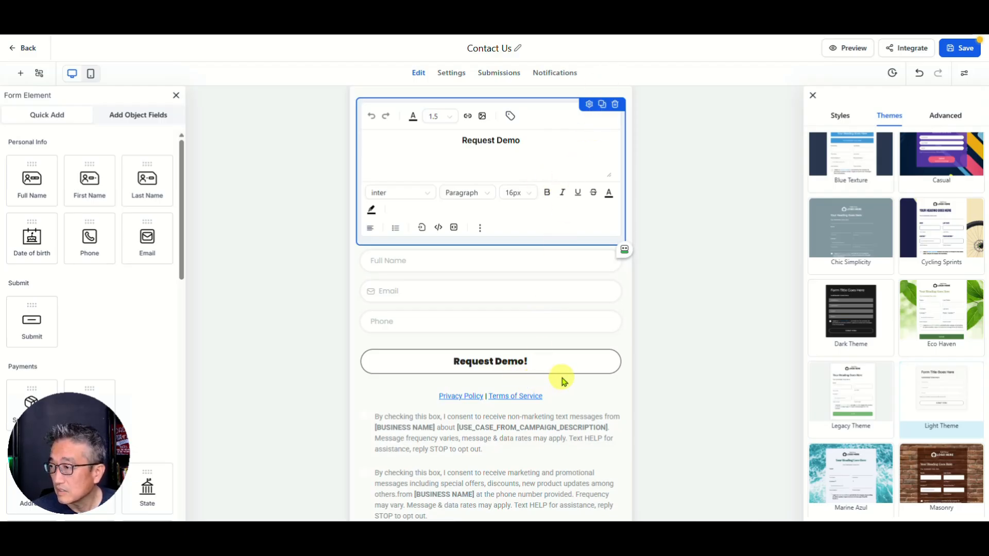
left_click(580, 394)
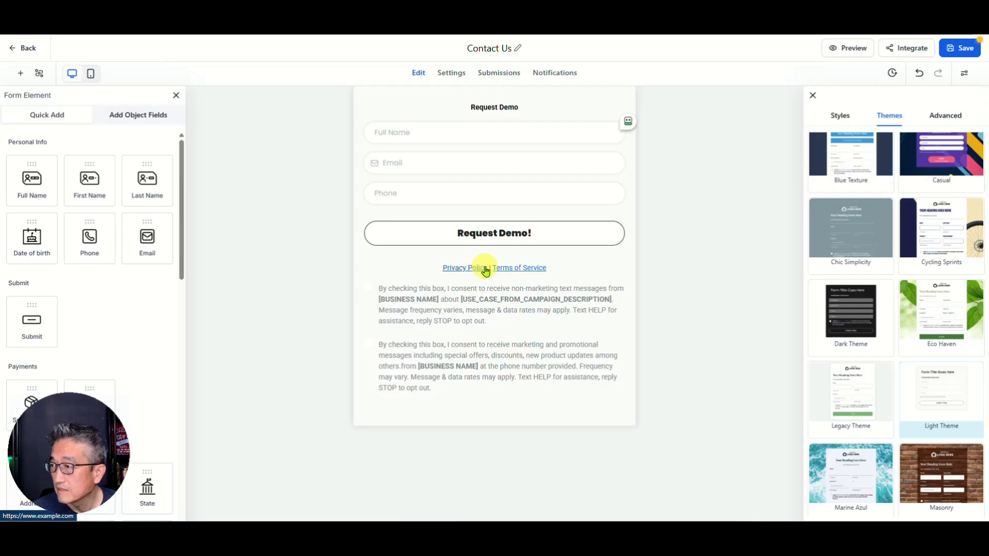
Step: Test the Privacy Policy link and point it to the site's privacy page address
left_click(468, 270)
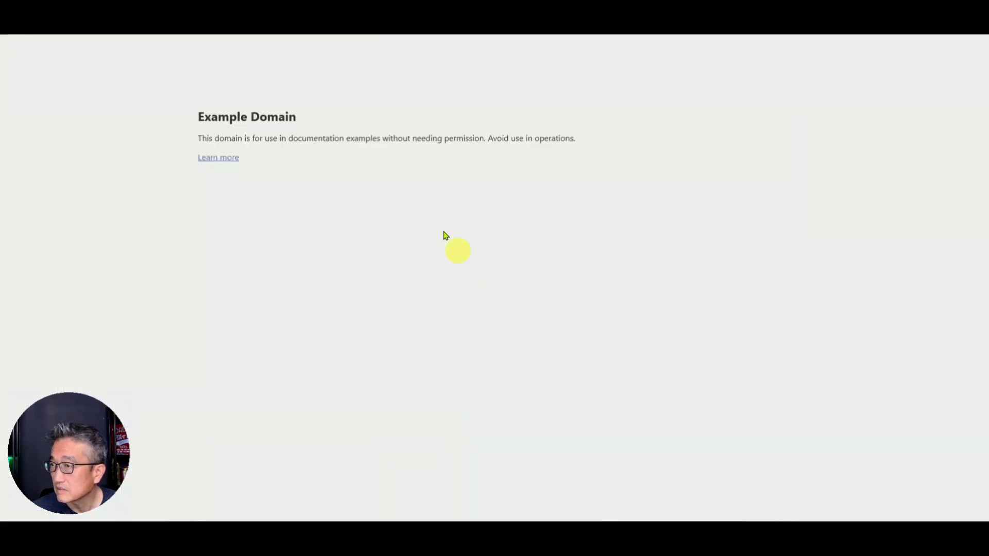
key("ctrl+w")
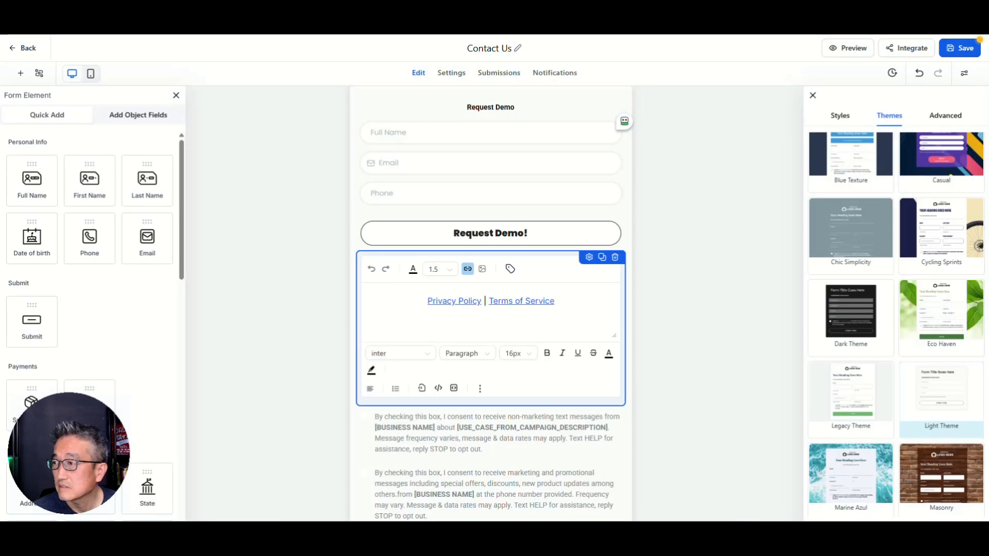
left_click(425, 305)
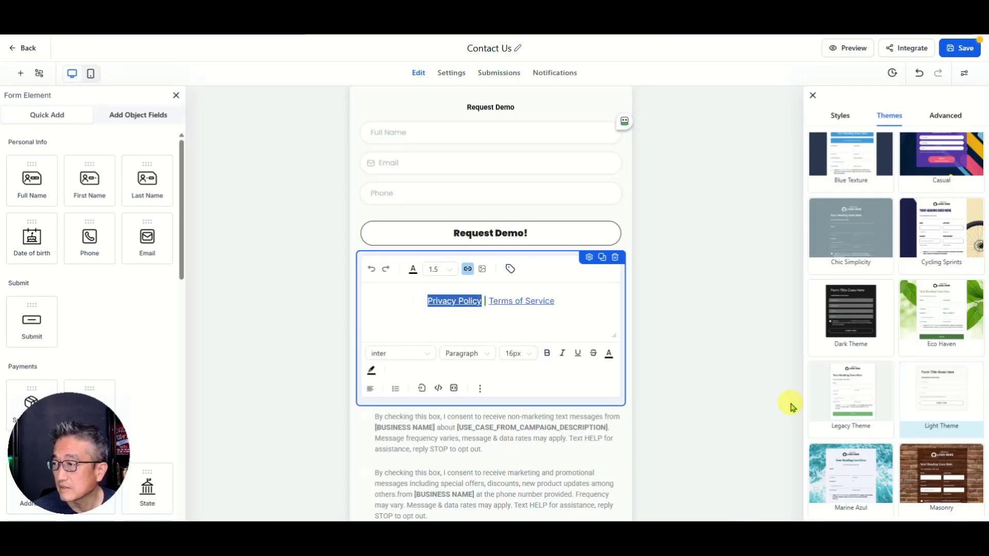
left_click(467, 270)
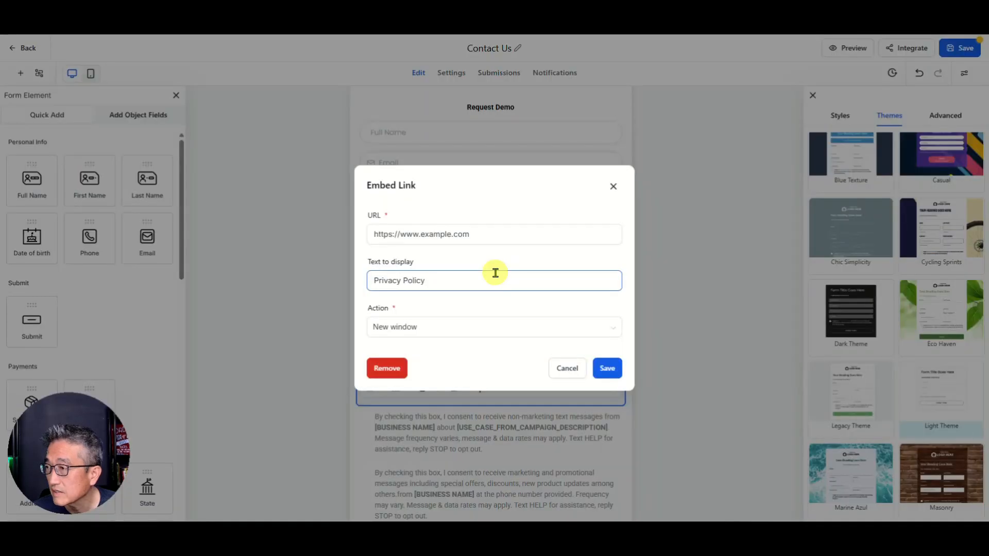
left_click_drag(420, 234, 521, 229)
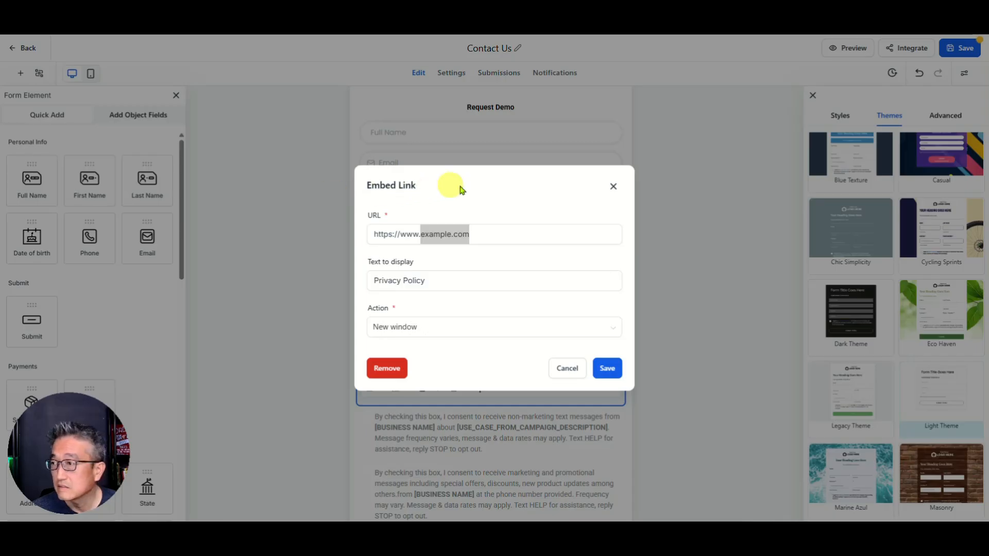
left_click(493, 233)
key("ctrl+a")
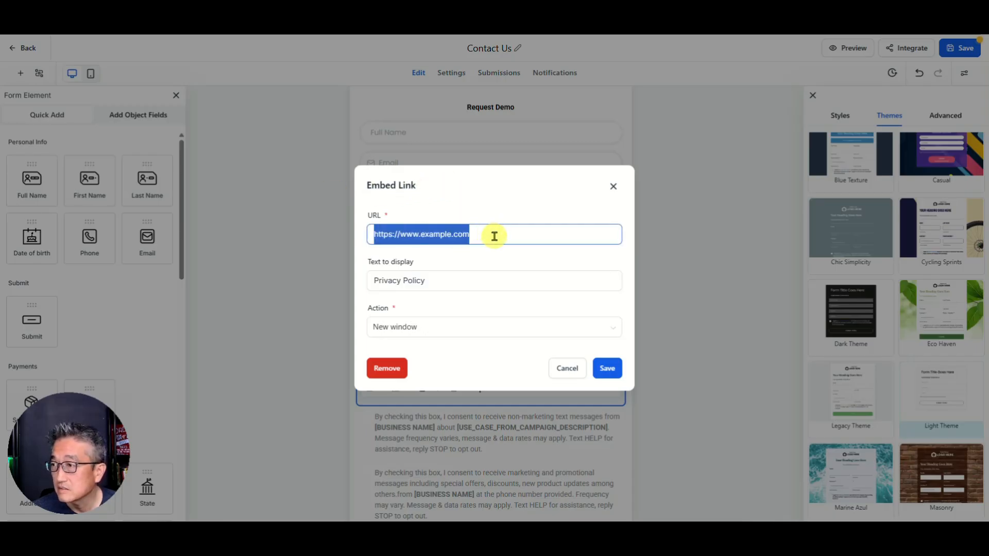
type("https://www.kmadison.com/privacy/")
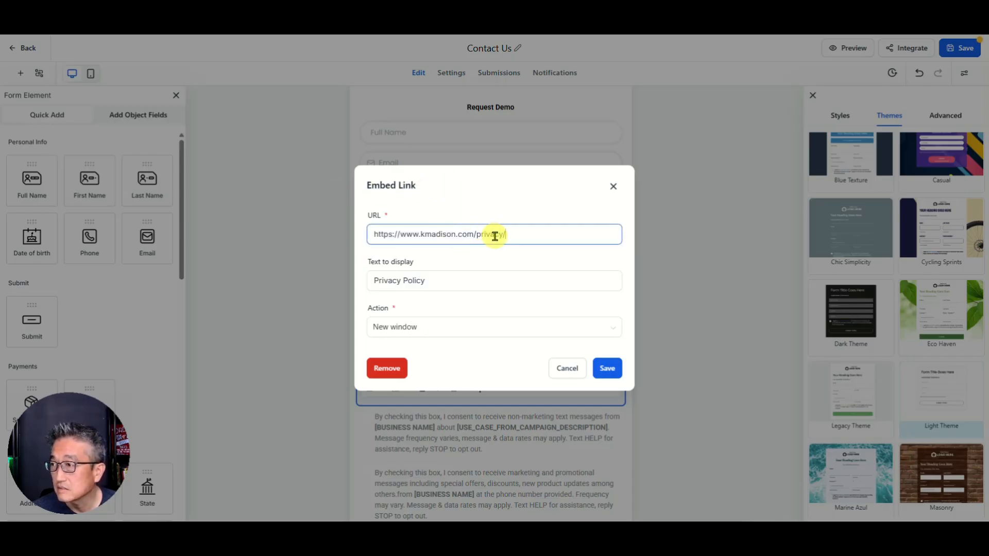
left_click(607, 368)
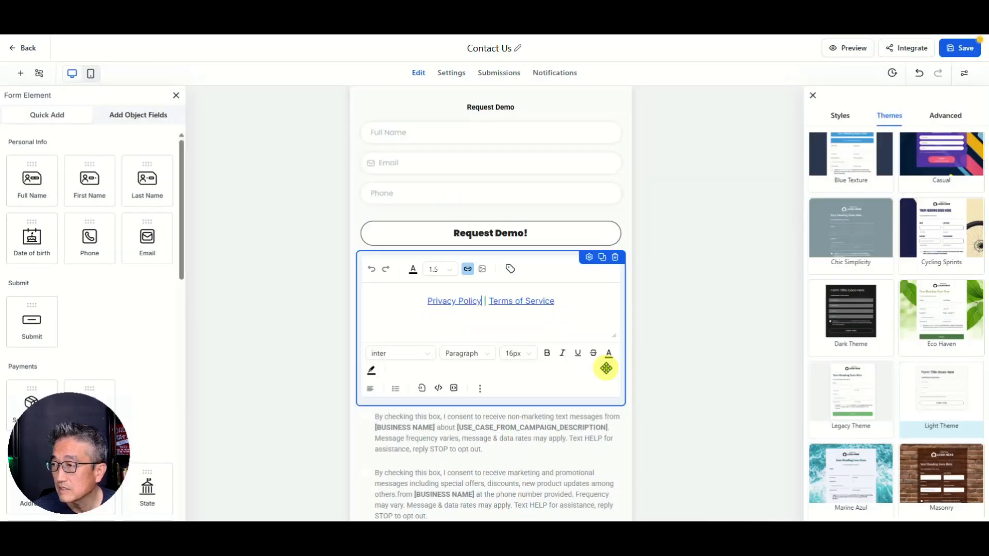
Step: Link the Terms of Service text to the company's terms-of-service page
left_click(570, 305)
key("Right")
key("Right")
key("Right")
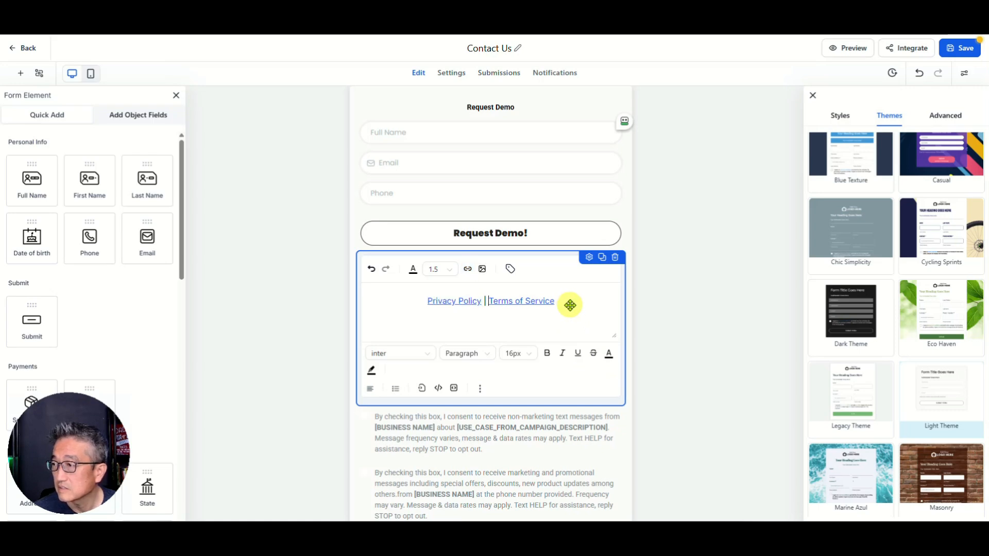
key("shift+End")
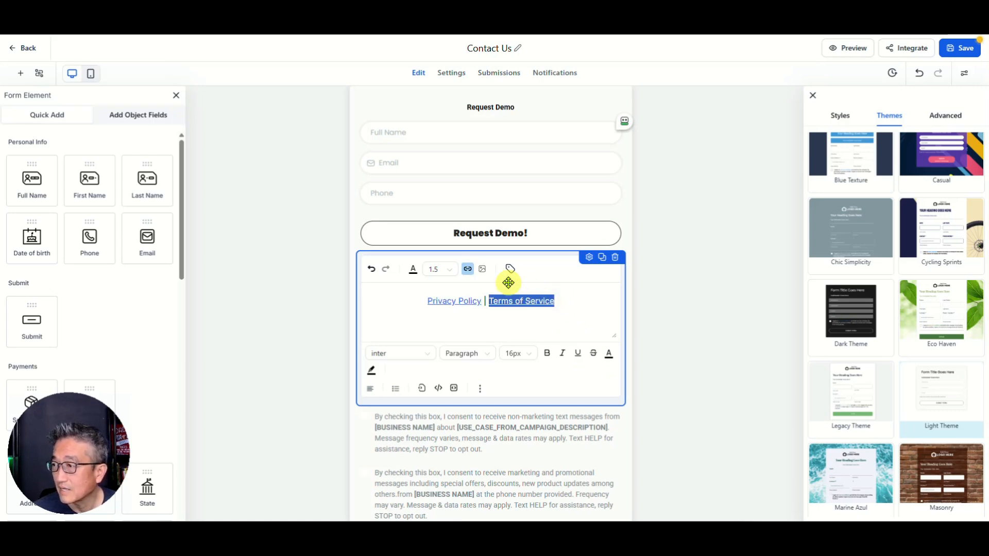
left_click(467, 269)
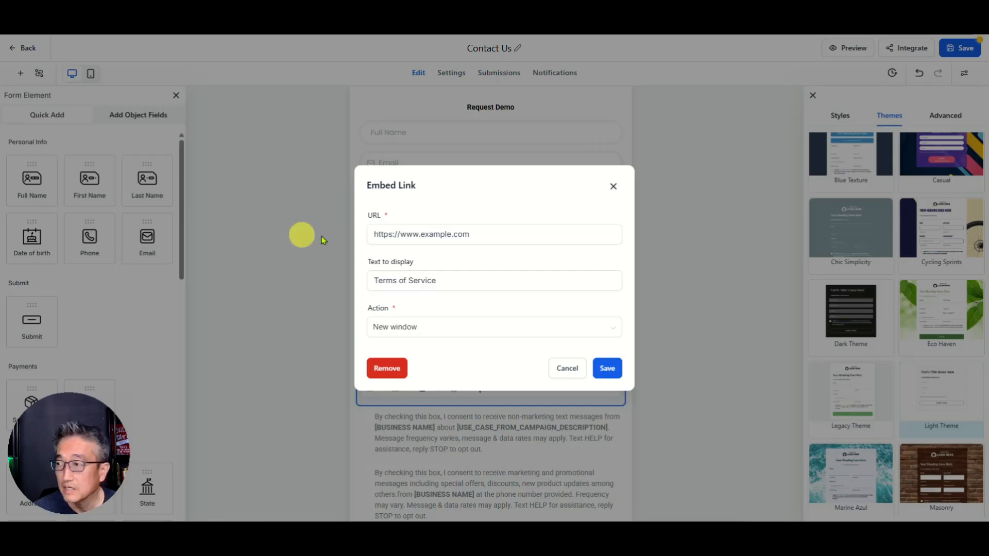
left_click_drag(534, 234, 343, 233)
type("https://www.kmadison.com/terms-of-service/")
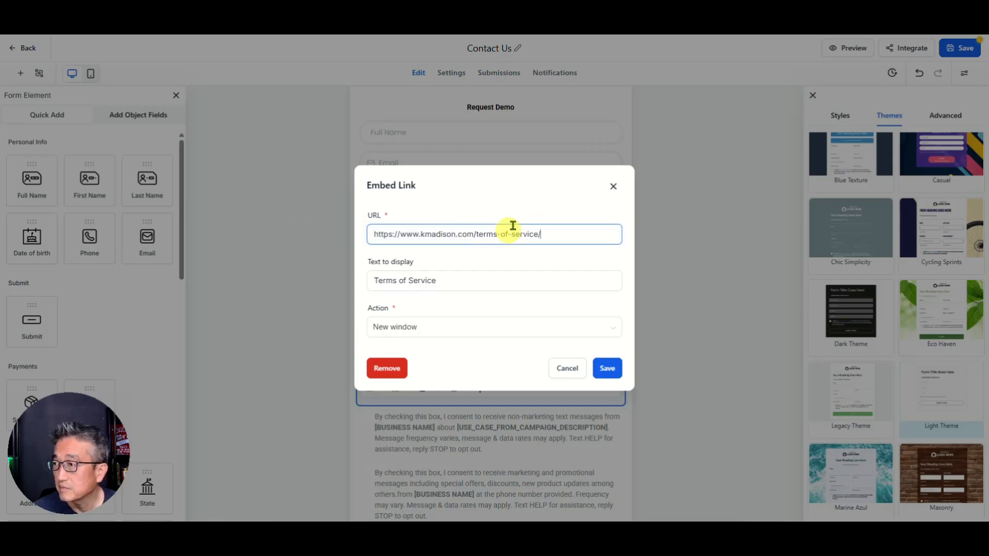
left_click(607, 367)
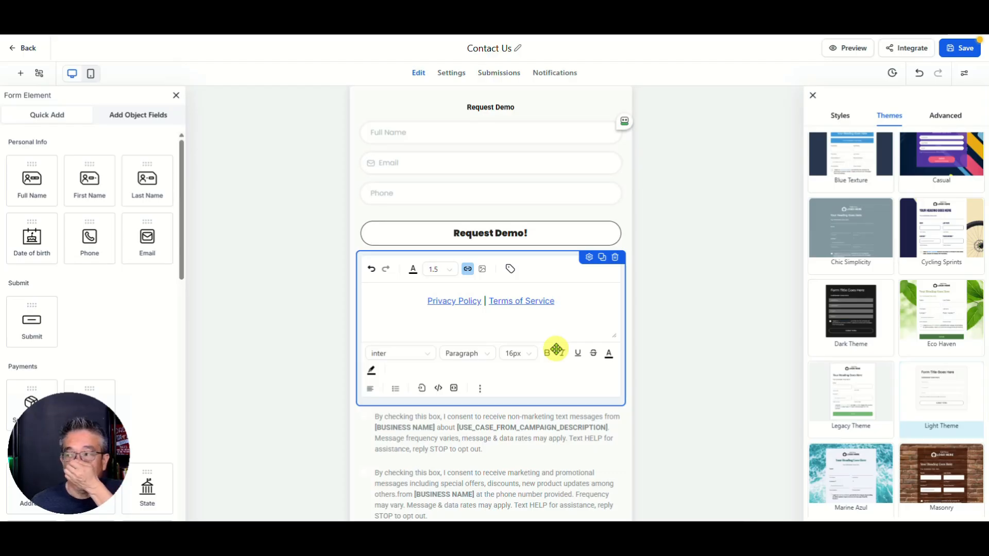
left_click(359, 448)
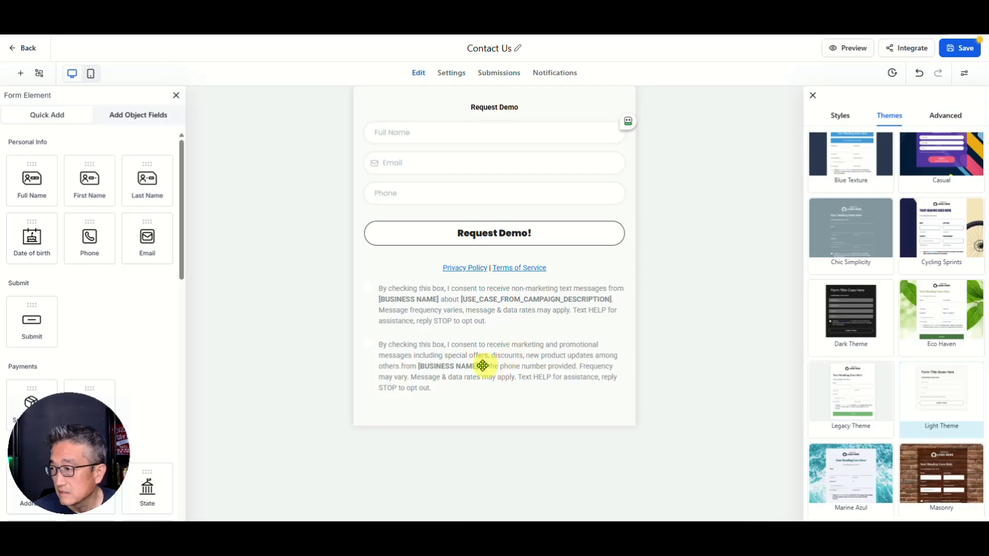
Step: Replace [BUSINESS NAME] in the first consent paragraph with the business name
left_click(445, 298)
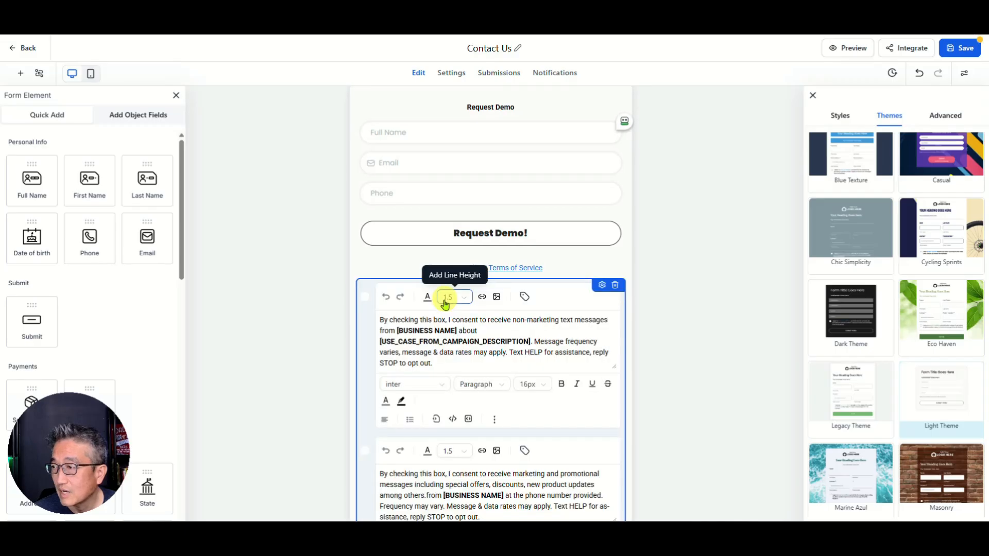
left_click(457, 330)
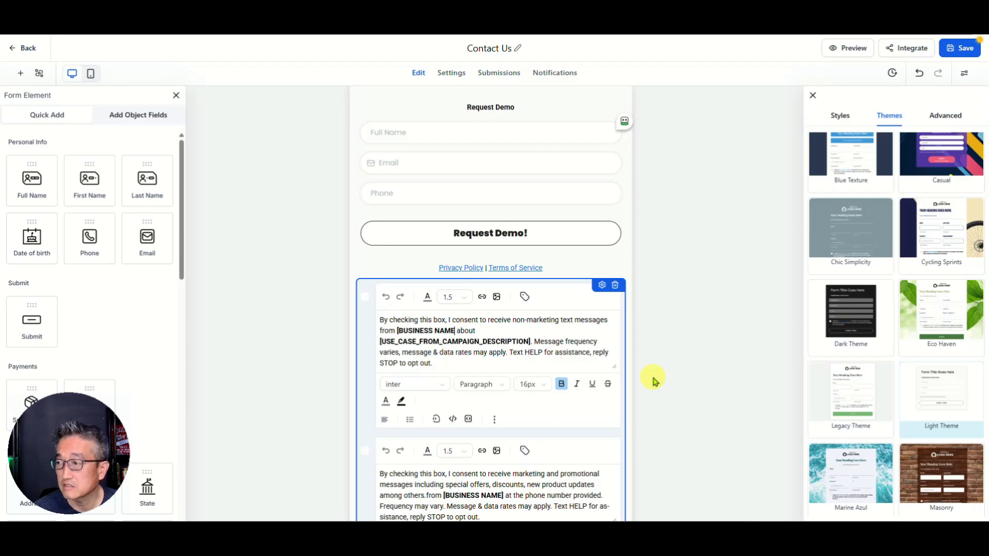
key("BackSpace")
key("BackSpace")
key("BackSpace")
key("BackSpace")
key("BackSpace")
key("BackSpace")
key("BackSpace")
key("BackSpace")
key("BackSpace")
key("BackSpace")
key("BackSpace")
key("BackSpace")
key("BackSpace")
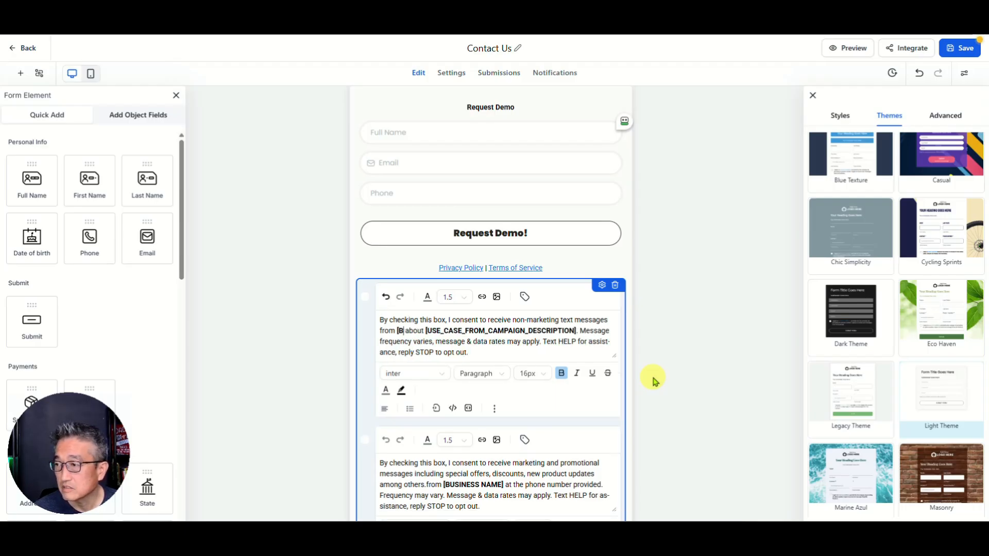
key("BackSpace")
key("BackSpace")
type("tg")
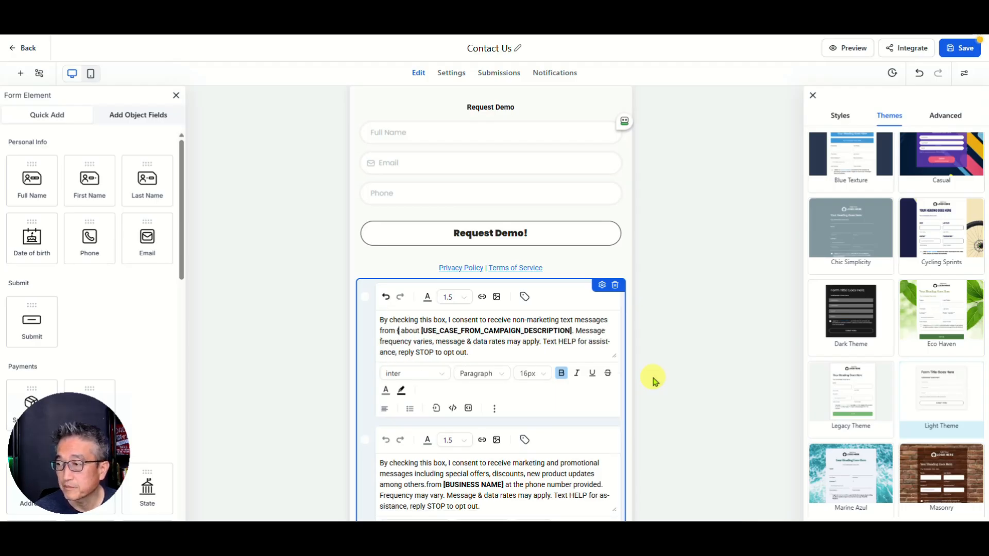
key("BackSpace")
key("BackSpace")
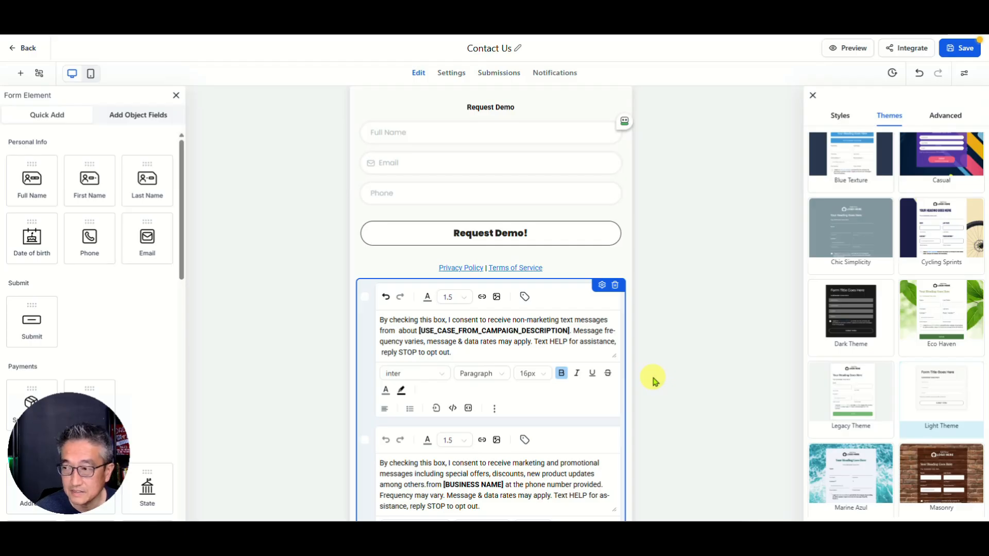
type("K Madismo")
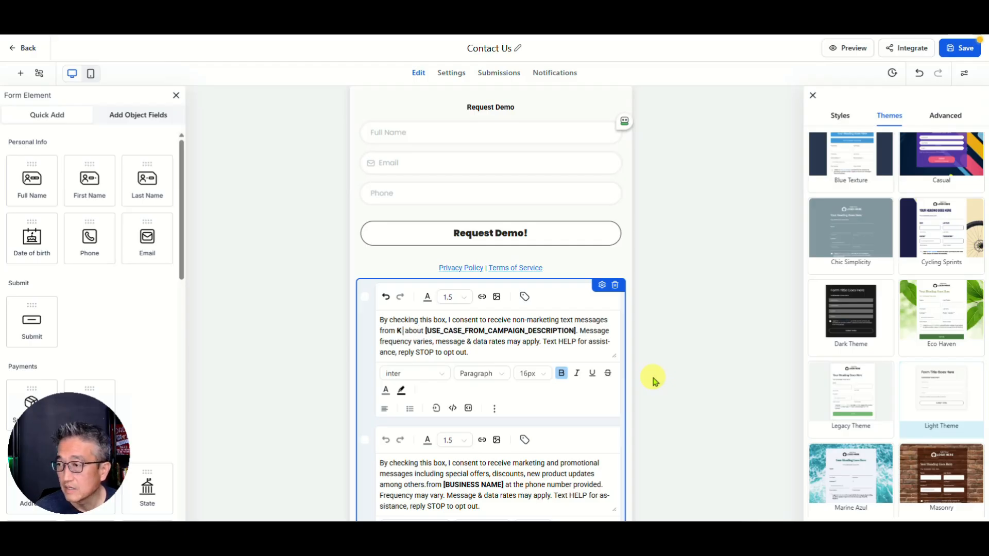
key("BackSpace")
key("BackSpace")
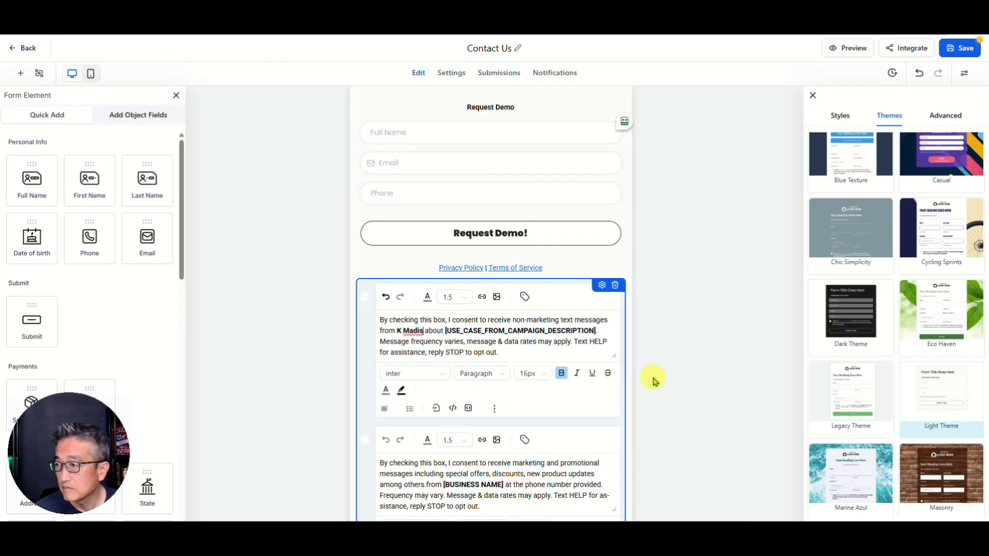
type("on")
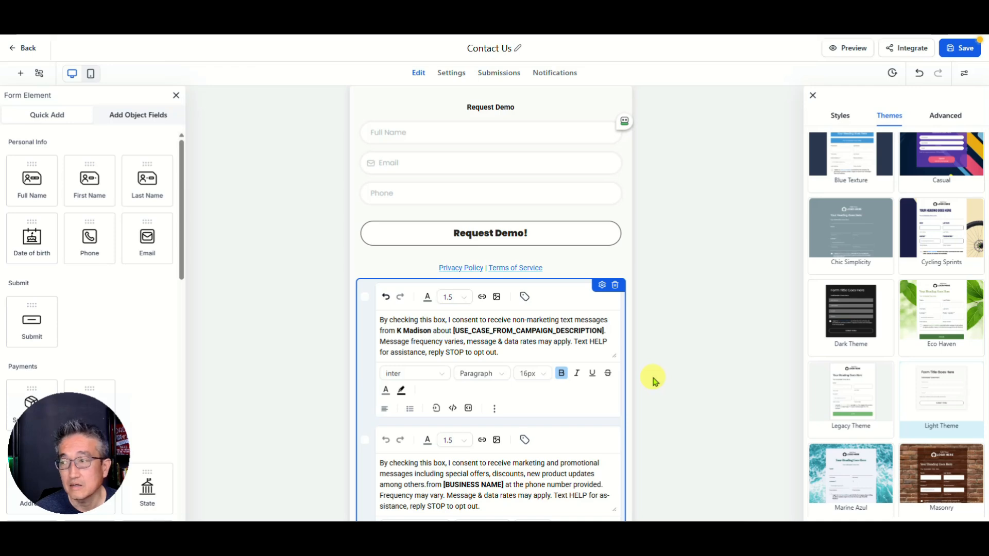
type(" Media")
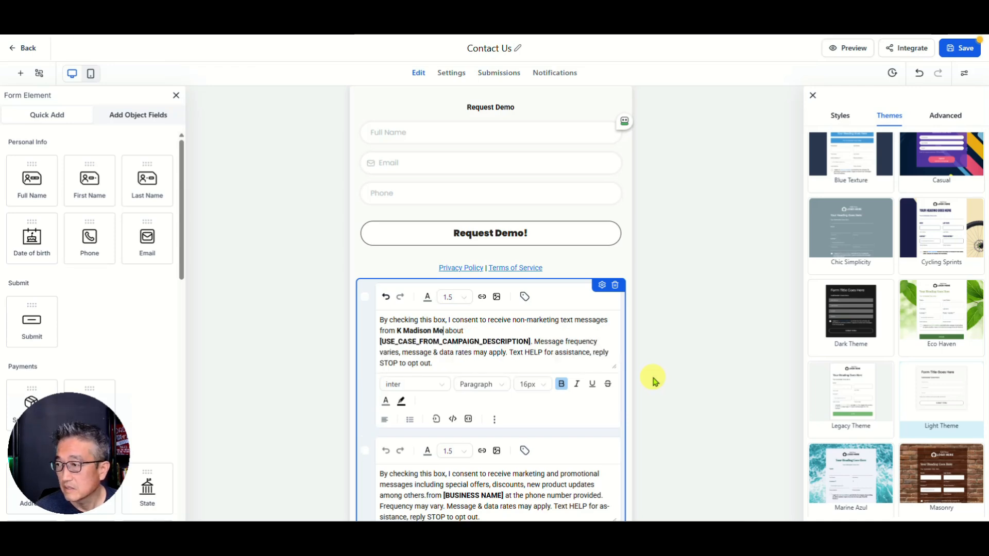
Step: Replace the [USE_CASE_FROM_CAMPAIGN_DESCRIPTION] placeholder with 'demo request'
key("Right")
key("Right")
key("Right")
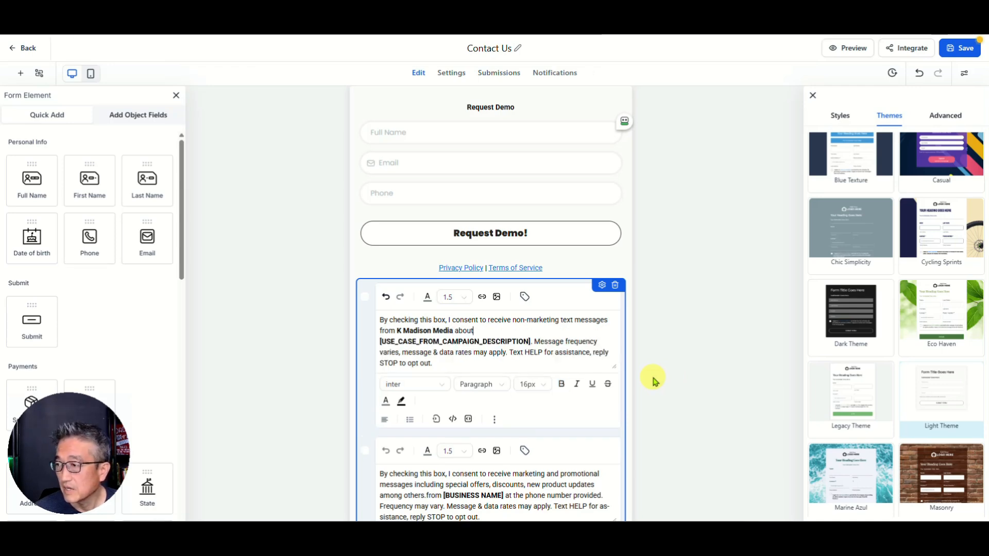
key("Right")
key("Right")
key("Right")
key("Right")
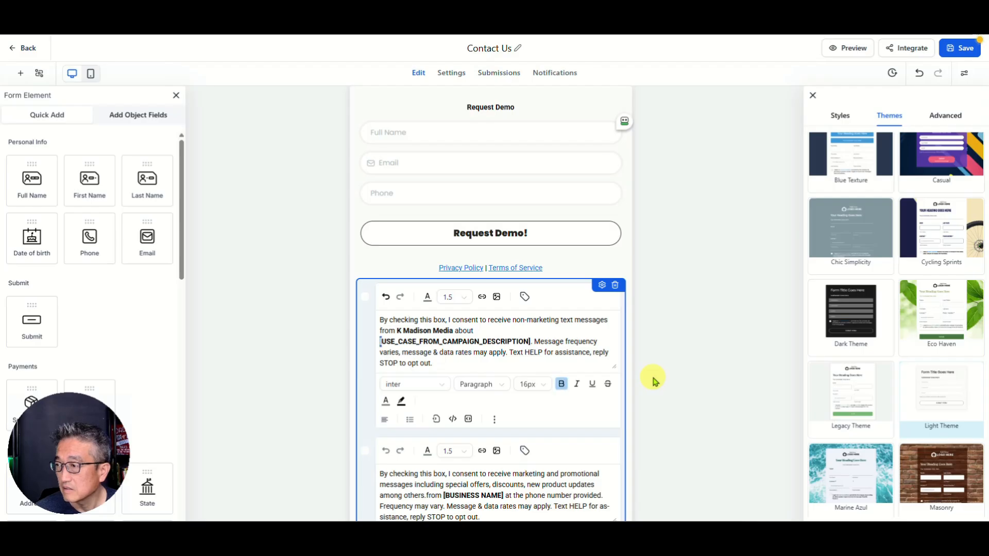
key("shift+Right")
key("shift+Right")
key("shift+Right")
key("shift+Right")
key("shift+Right")
key("shift+Right")
key("shift+Right")
key("shift+Right")
key("shift+Right")
key("shift+Right")
key("shift+Right")
key("shift+Right")
key("shift+Right")
key("shift+Right")
key("shift+Right")
key("shift+Right")
key("shift+Right")
key("shift+Right")
key("shift+Right")
key("shift+Right")
key("shift+Right")
key("shift+Right")
key("shift+Right")
key("shift+Right")
key("shift+Right")
key("shift+Right")
key("shift+Right")
key("shift+Right")
key("shift+Right")
key("shift+Right")
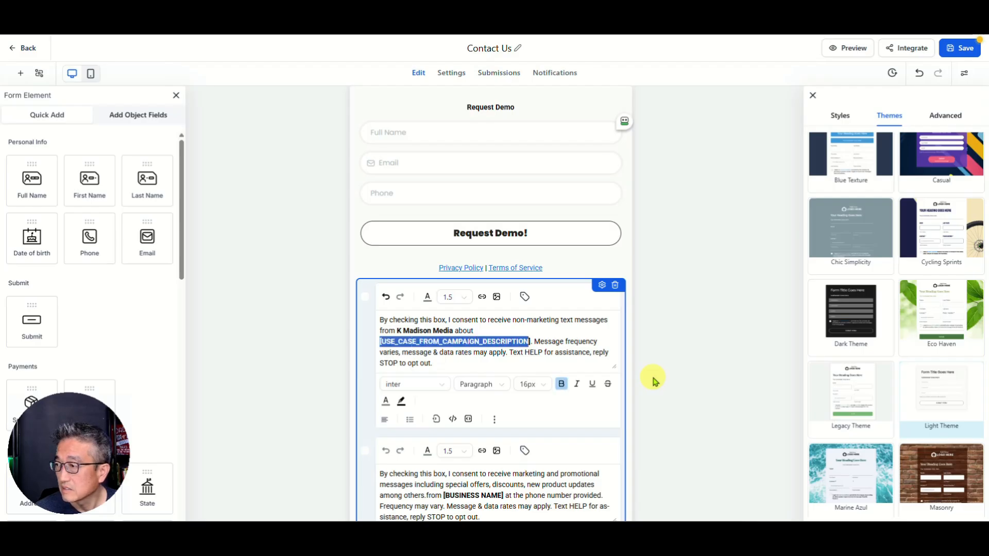
key("BackSpace")
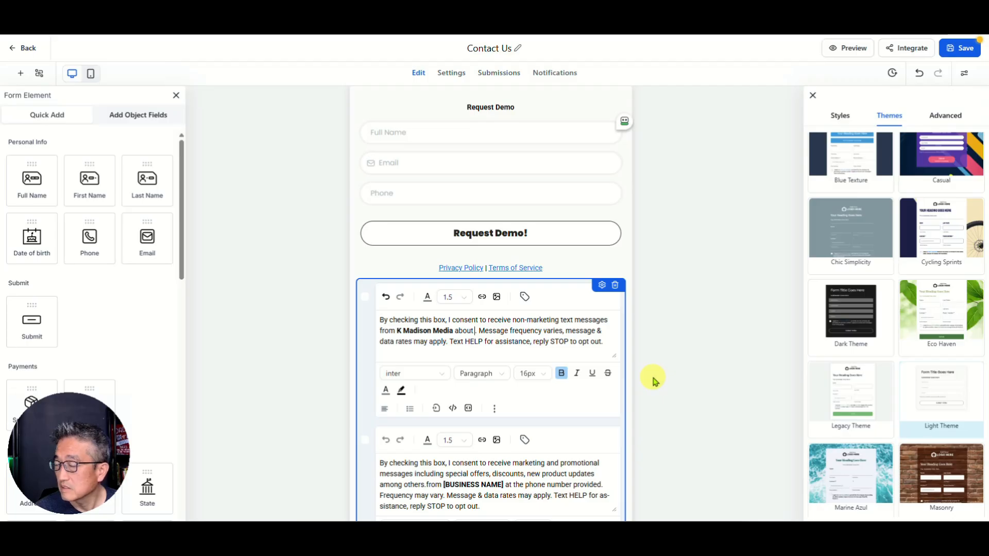
type("demo reques")
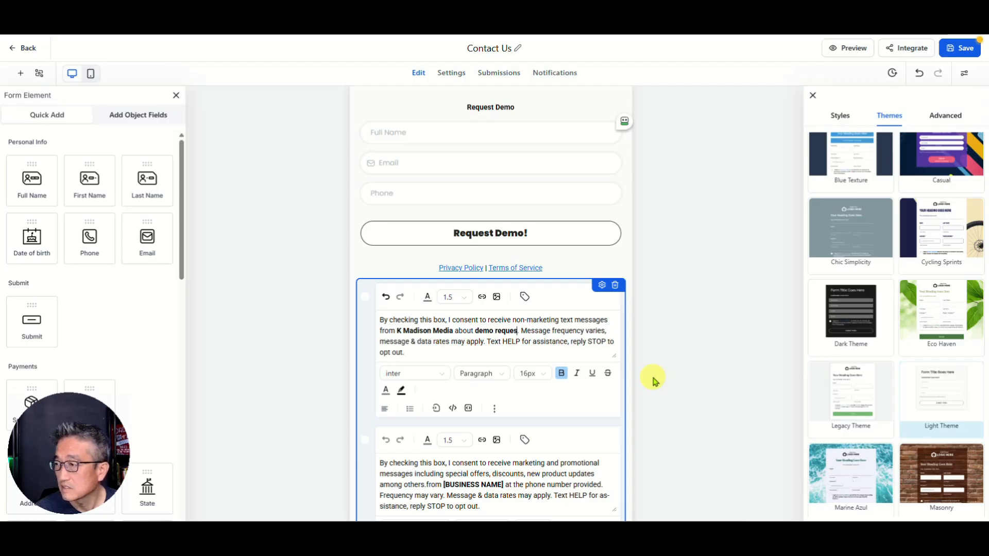
type("t")
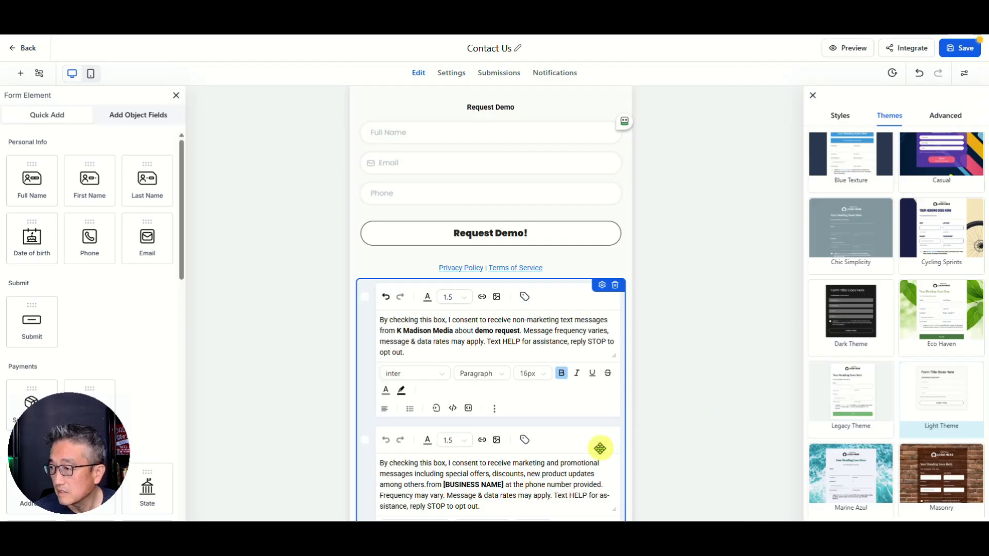
Step: Swap [BUSINESS NAME] in the second consent paragraph for the business name and save the form
scroll(487, 453, "down", 1)
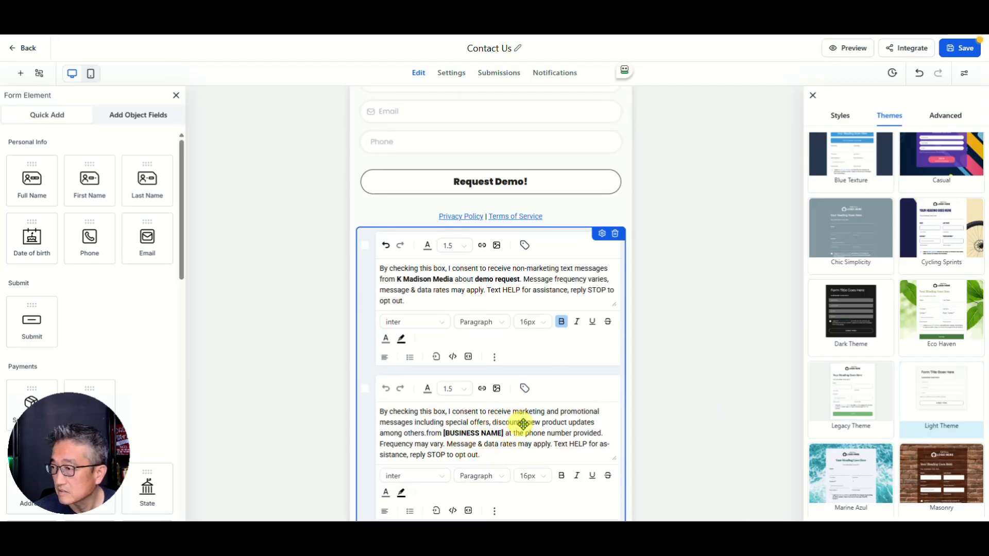
left_click(450, 435)
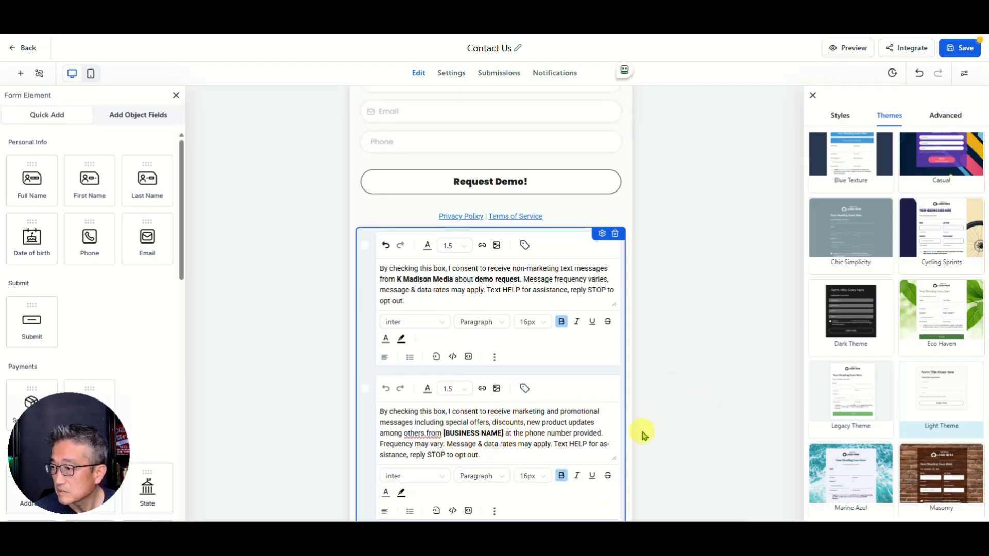
key("shift+Right")
key("shift+Right")
key("shift+Right")
key("shift+Right")
key("shift+Right")
key("shift+Right")
key("shift+Right")
key("shift+Right")
key("shift+Right")
key("shift+Right")
key("shift+Right")
key("shift+Right")
key("shift+Right")
key("shift+Right")
key("shift+Right")
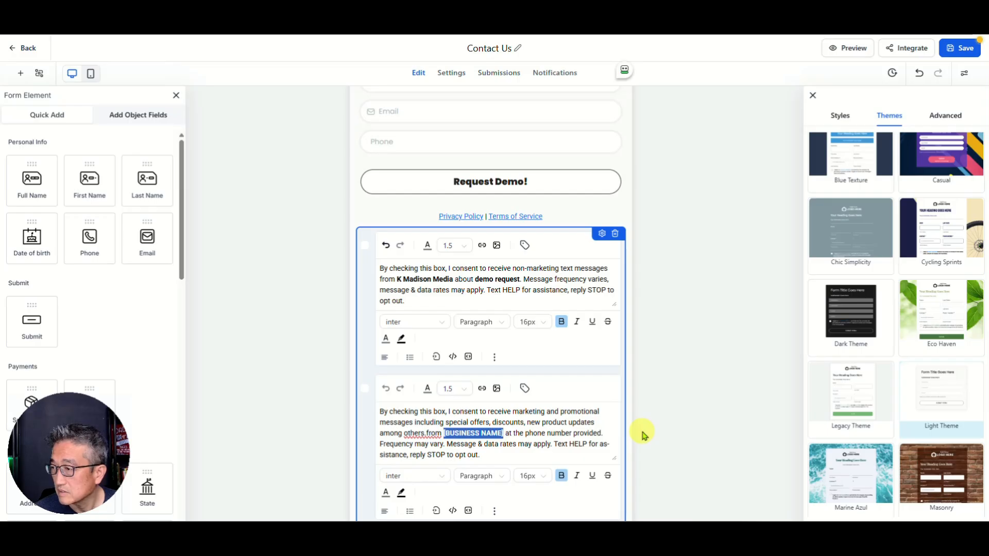
type("K Madison Me")
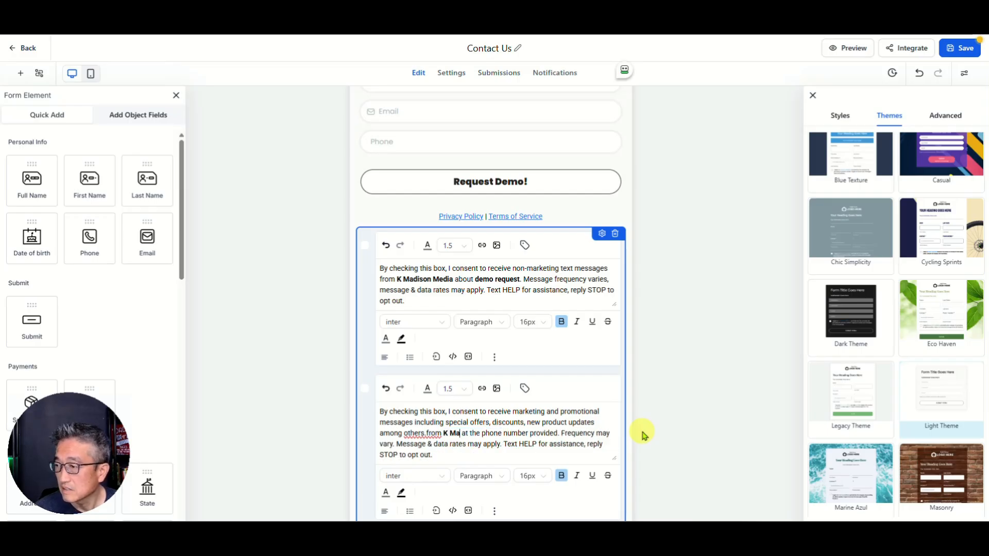
type("dia")
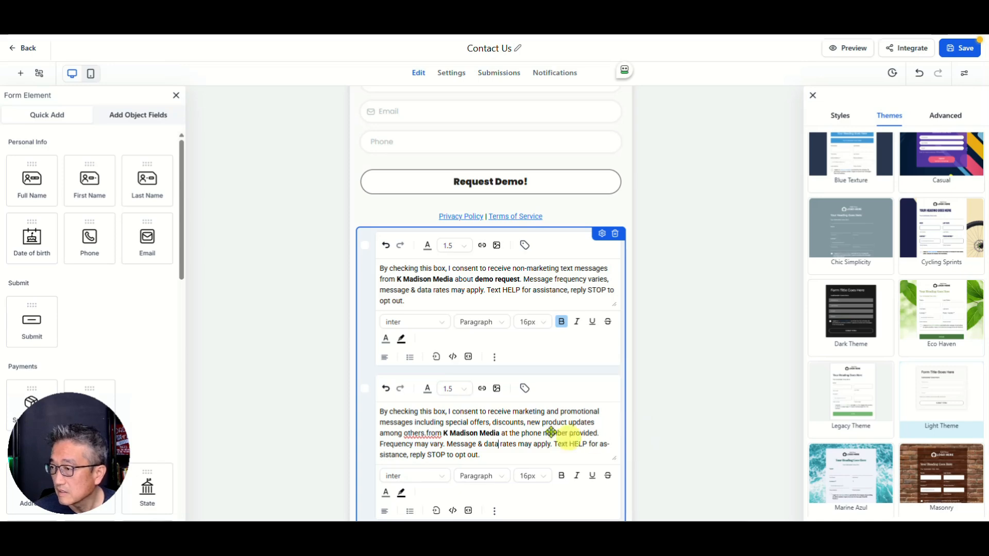
scroll(531, 435, "down", 1)
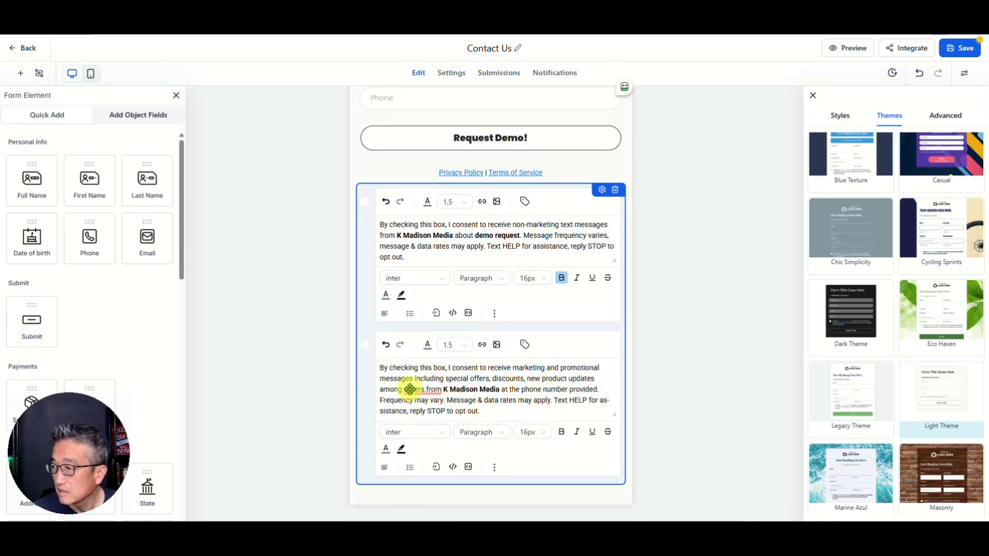
left_click(604, 164)
left_click(962, 48)
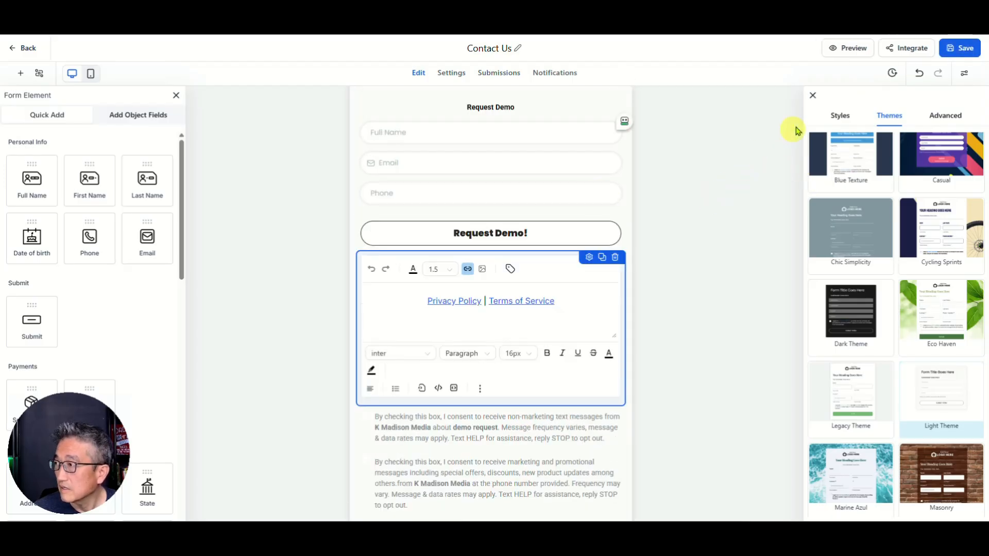
Step: Close the themes panel, save the form again, and return to the Sites forms list
left_click(813, 95)
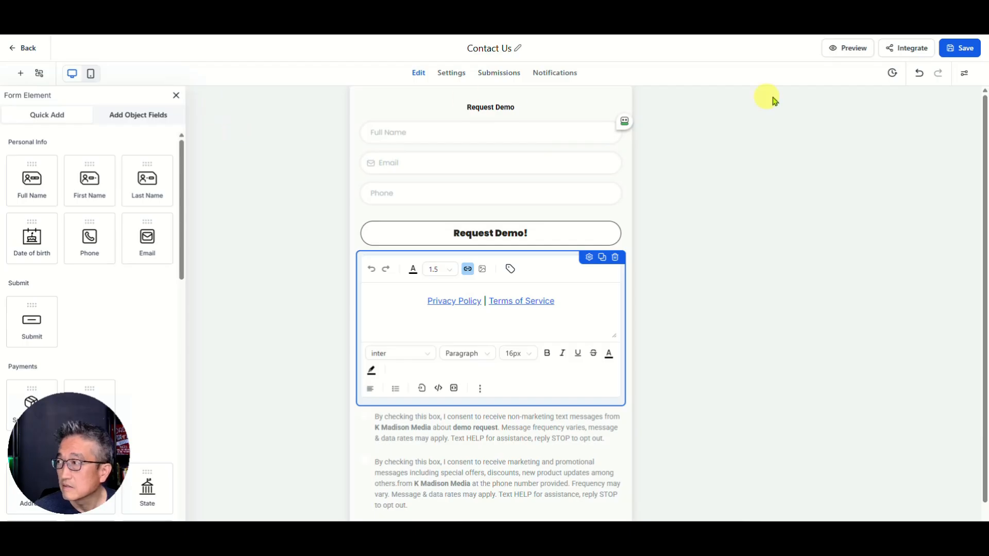
left_click(959, 48)
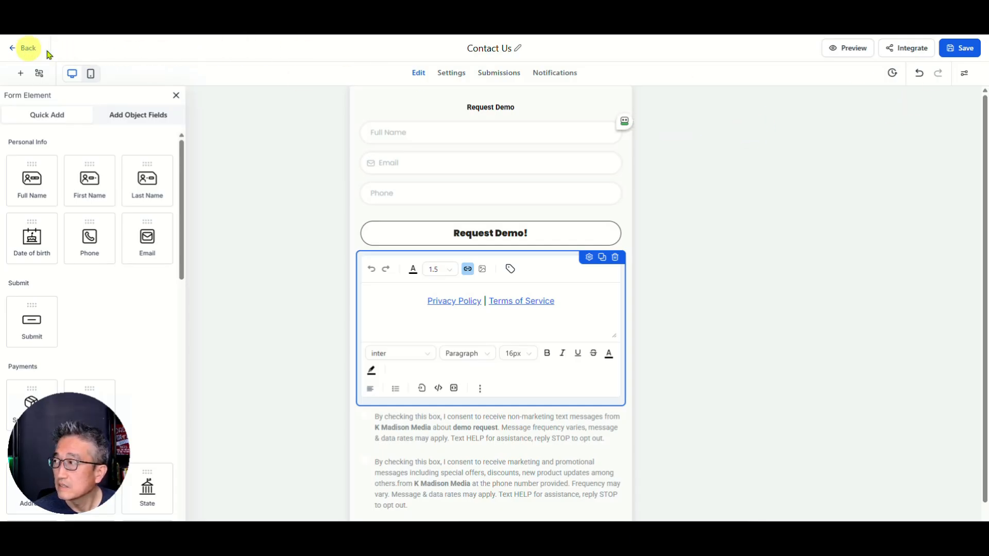
left_click(29, 48)
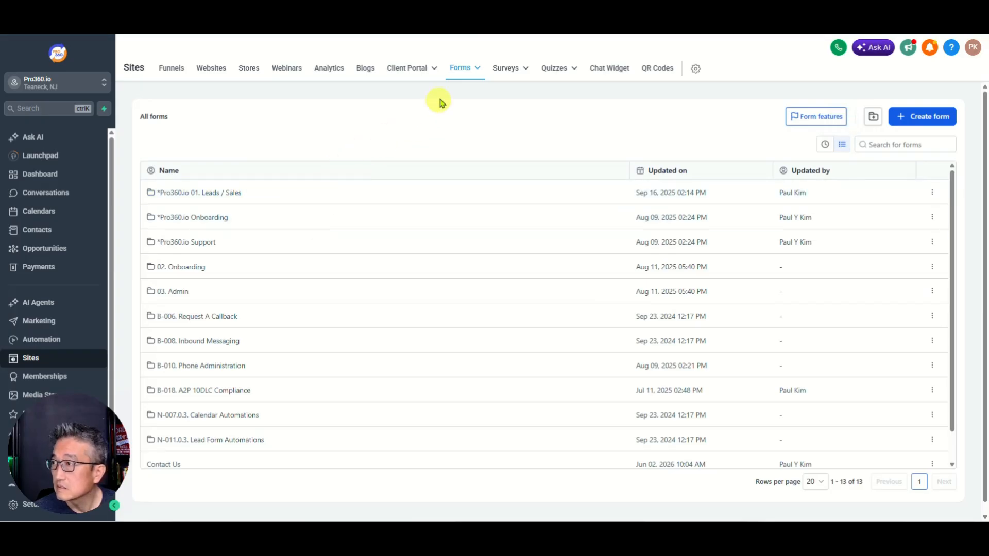
scroll(209, 462, "down", 1)
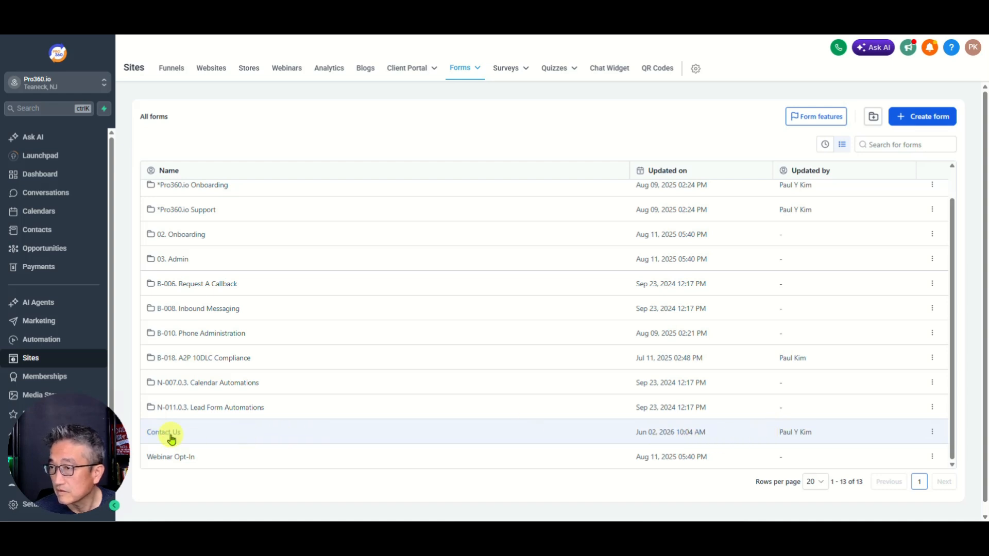
scroll(196, 421, "up", 1)
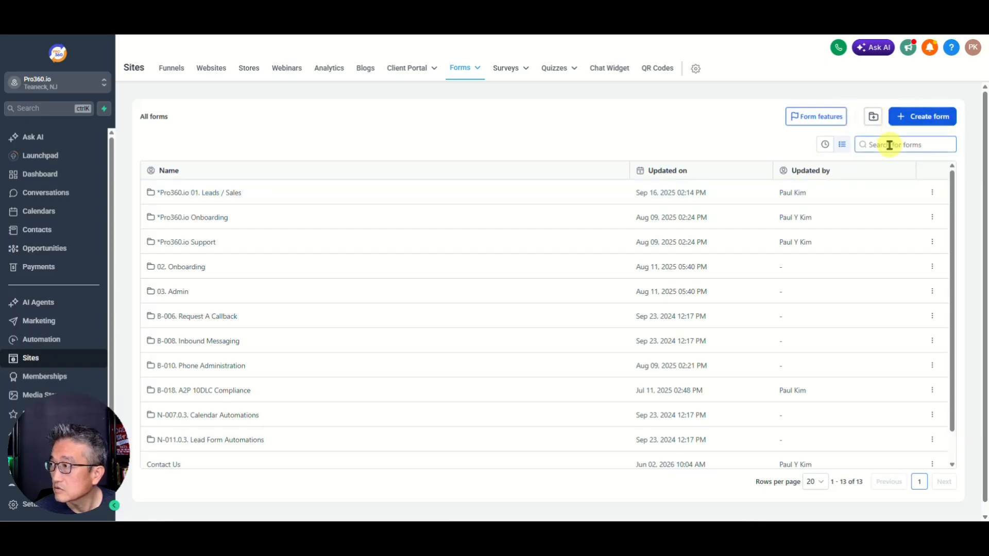
scroll(890, 144, "down", 1)
Step: Create a new forms folder named Pro360.ai
left_click(874, 108)
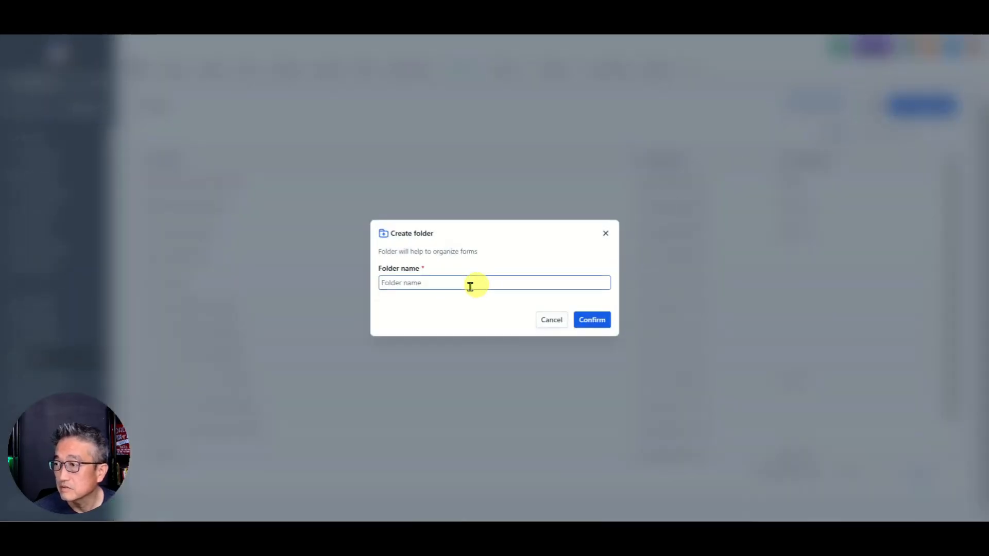
left_click(444, 288)
type("Pro360.ai")
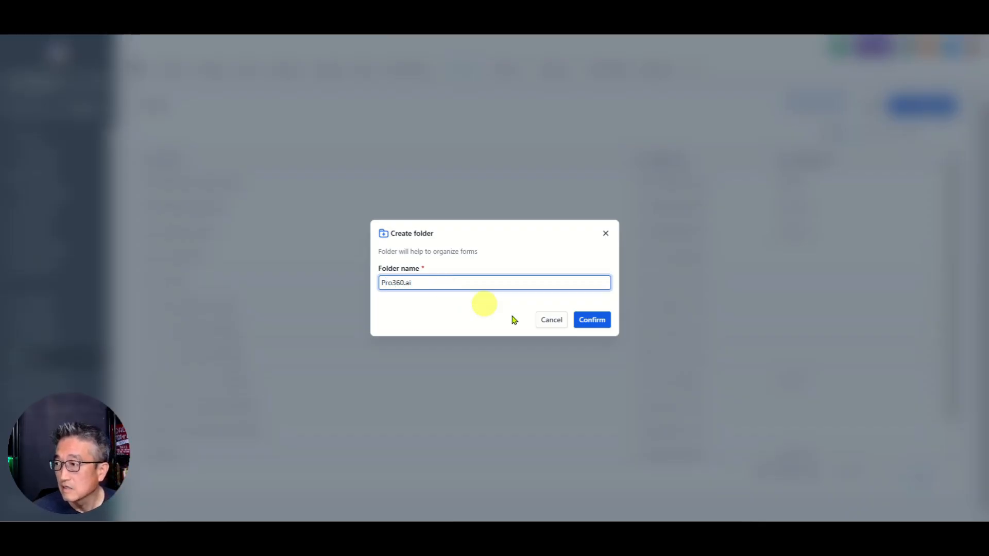
left_click(590, 319)
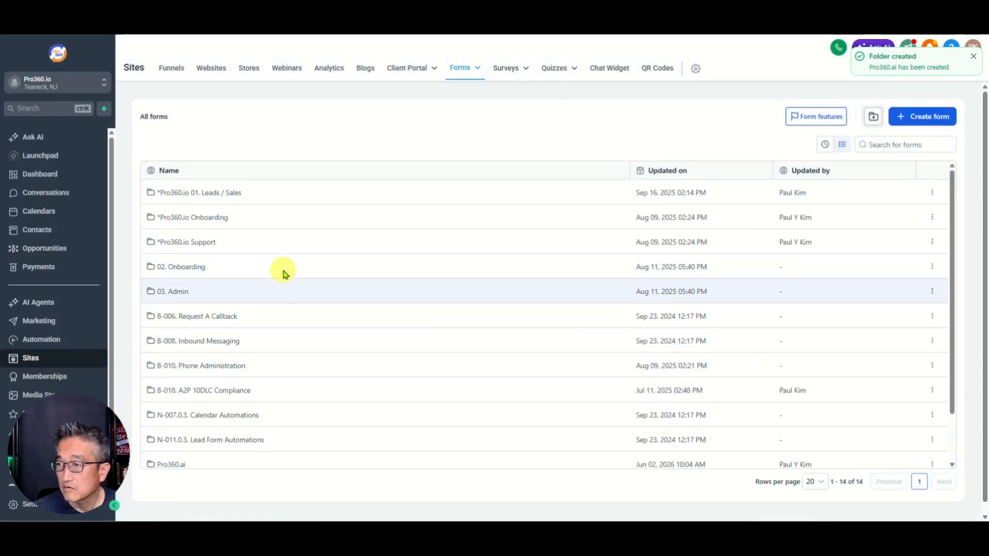
Step: Move the Contact Us form into the Pro360.ai folder
scroll(227, 400, "down", 2)
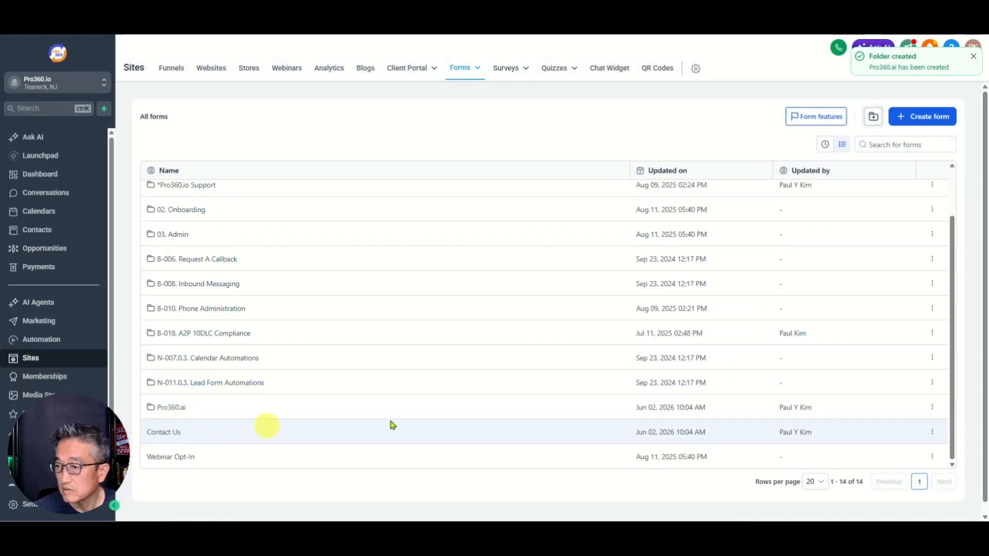
left_click(933, 432)
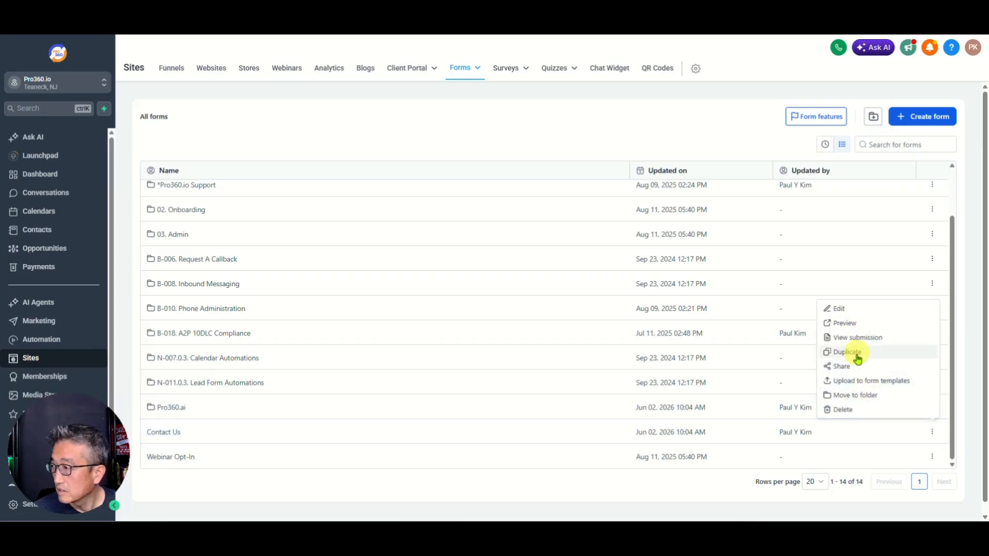
left_click(858, 396)
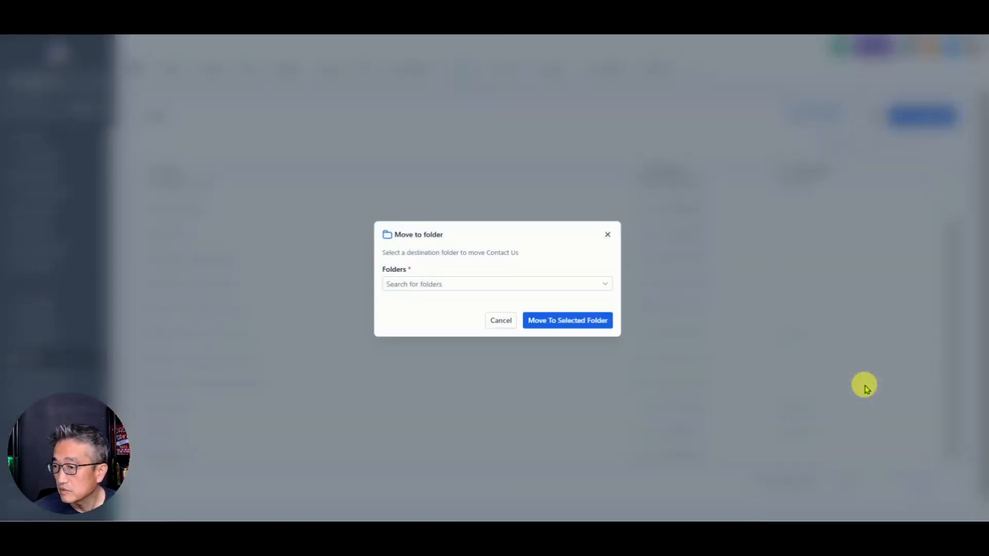
left_click(412, 284)
scroll(431, 304, "down", 3)
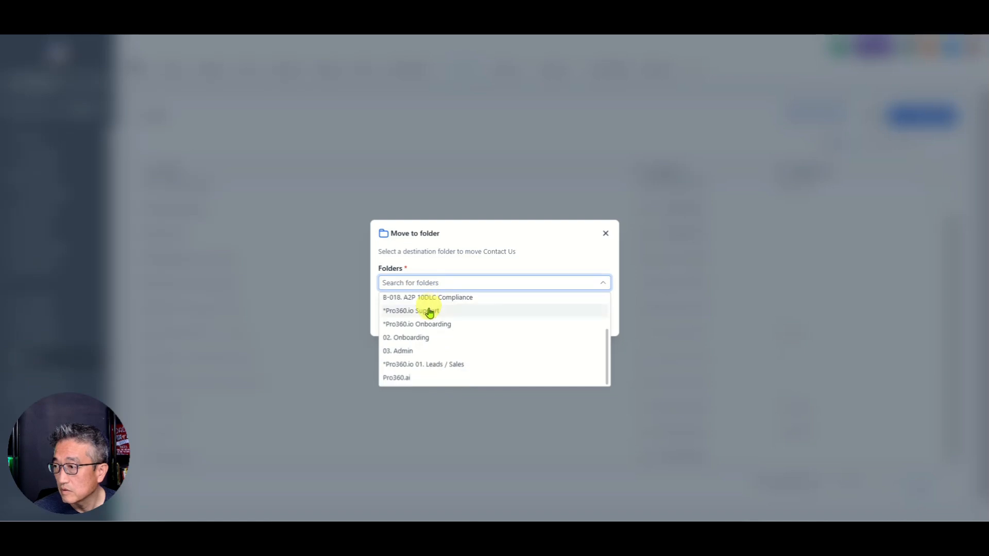
left_click(411, 378)
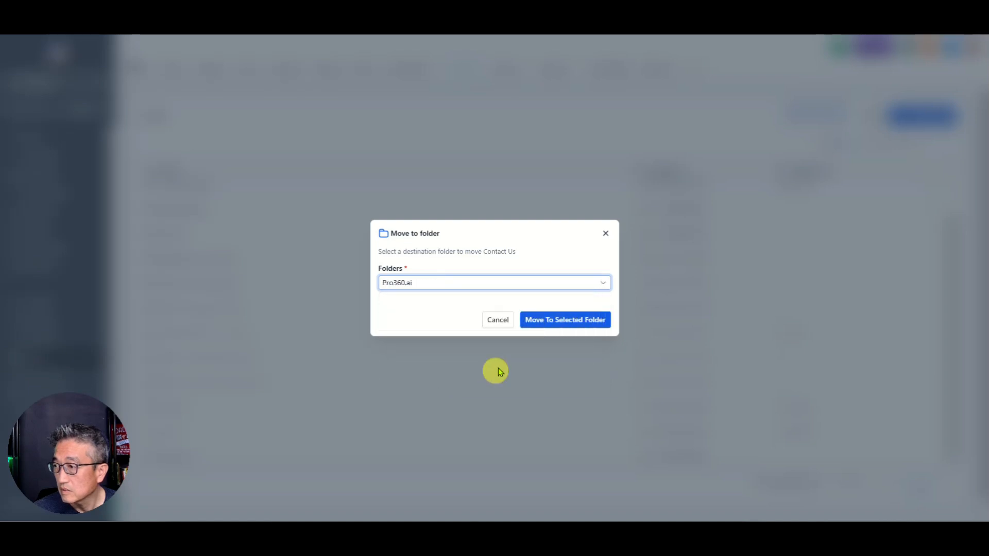
left_click(565, 320)
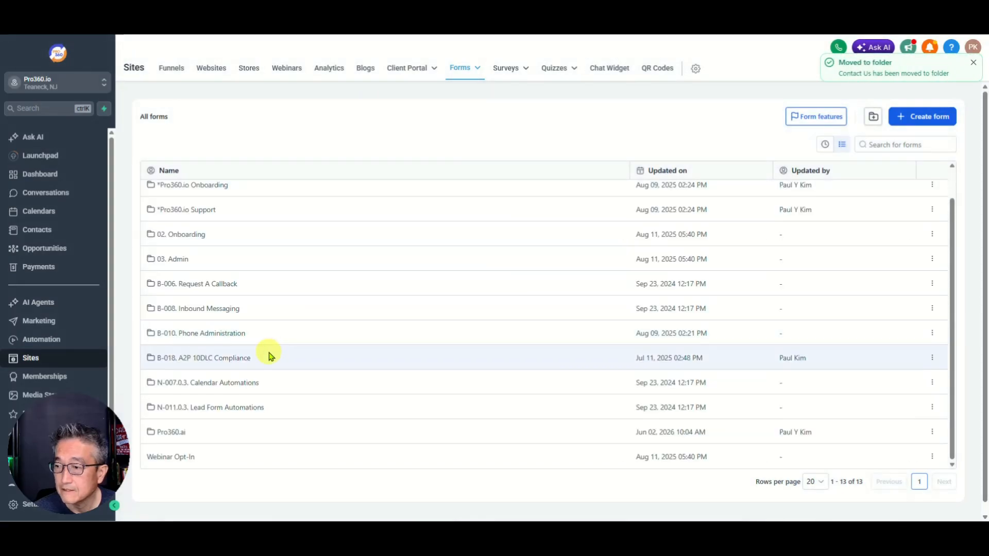
Step: Retitle the Contact Us form in the Pro360.ai folder to 'Request Demo' and save it
left_click(172, 432)
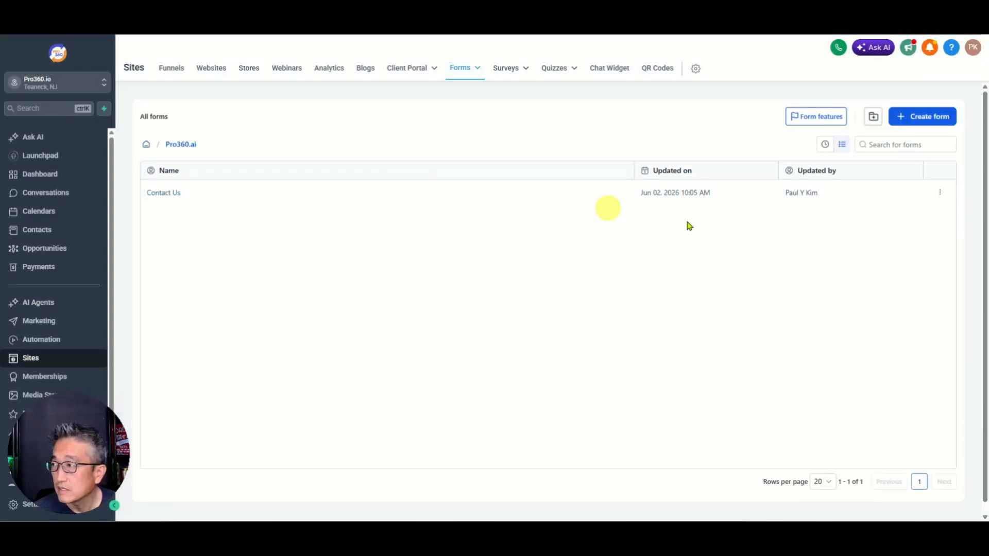
left_click(941, 196)
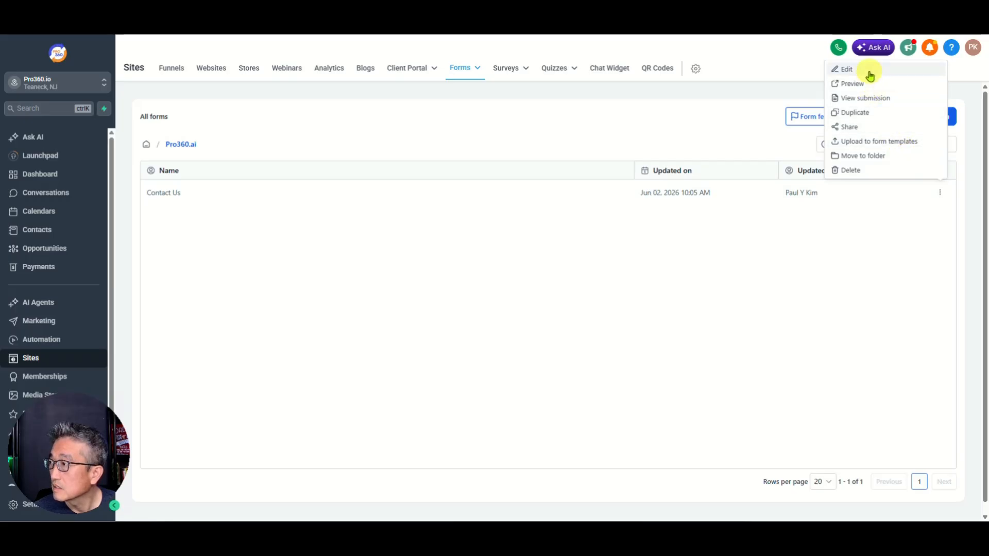
left_click(870, 72)
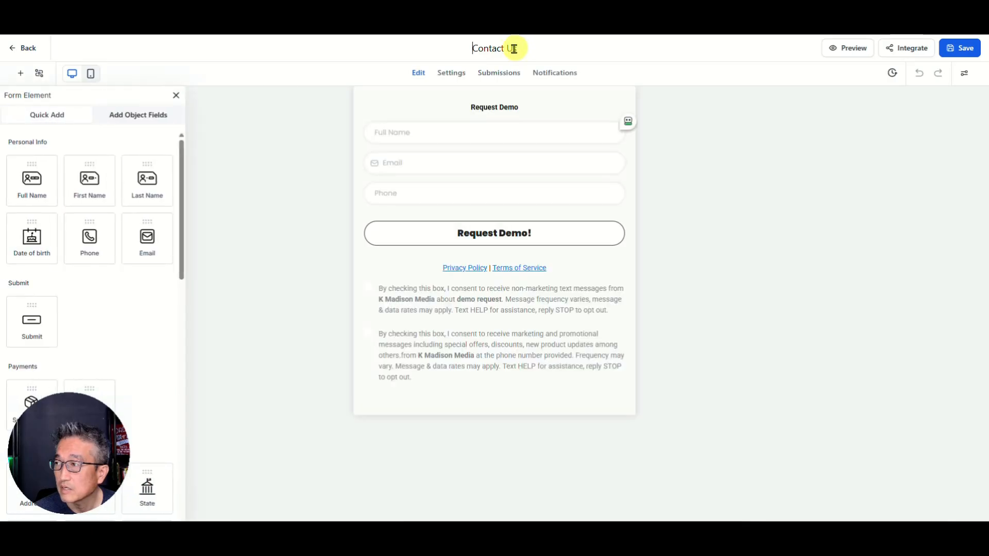
key("ctrl+a")
type("R")
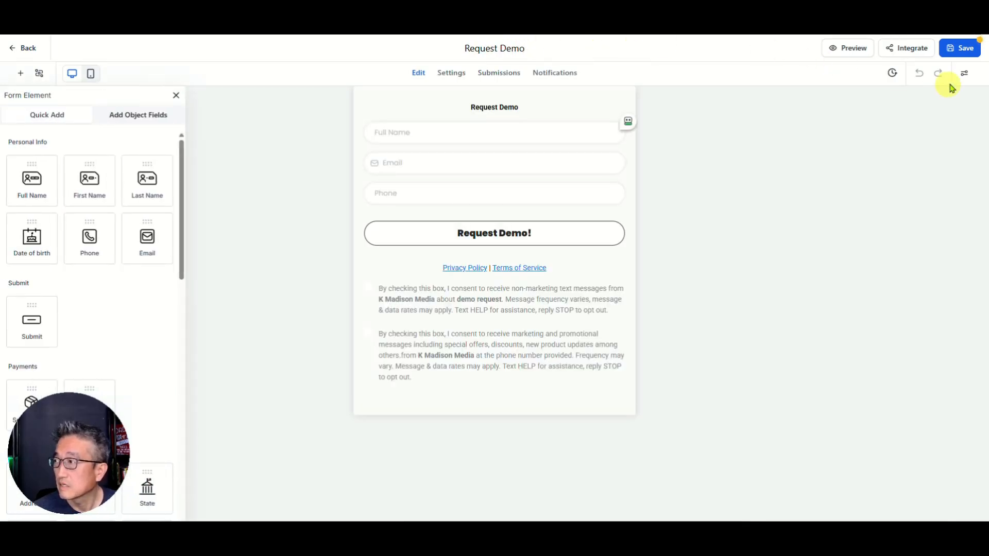
left_click(959, 49)
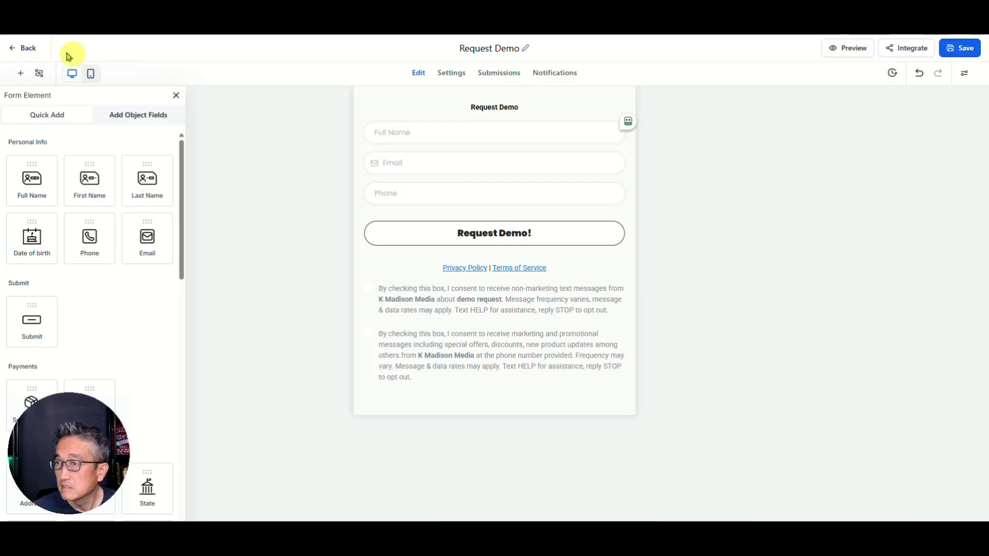
left_click(21, 50)
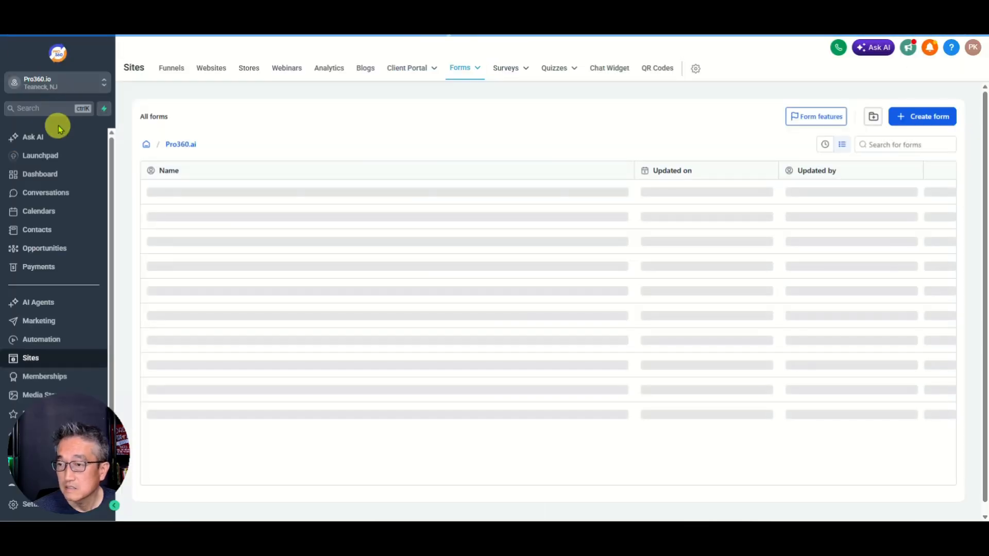
Step: Open the Pro360.ai V2 (GHL) website from the Pro360.ai folder and edit its Request Demo page
left_click(210, 68)
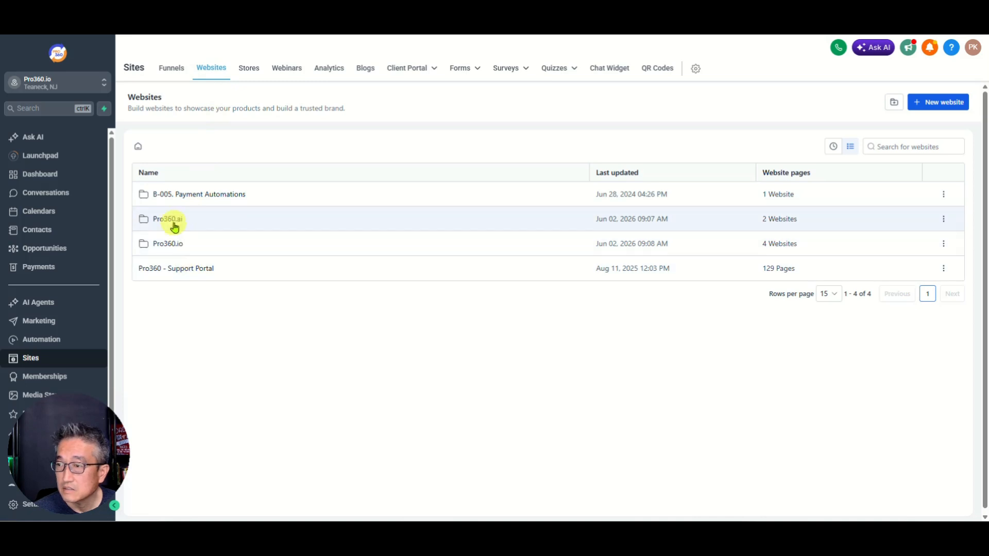
left_click(168, 221)
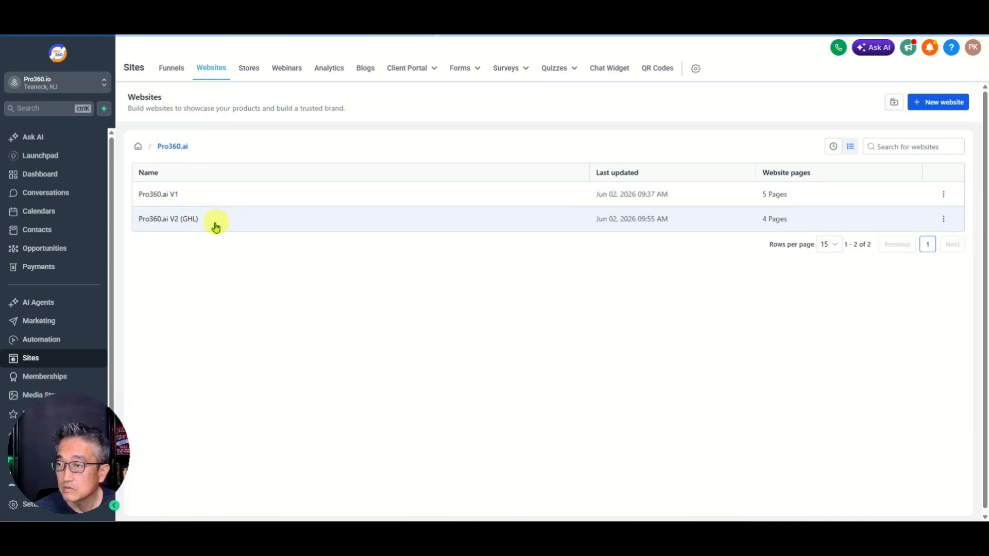
left_click(165, 221)
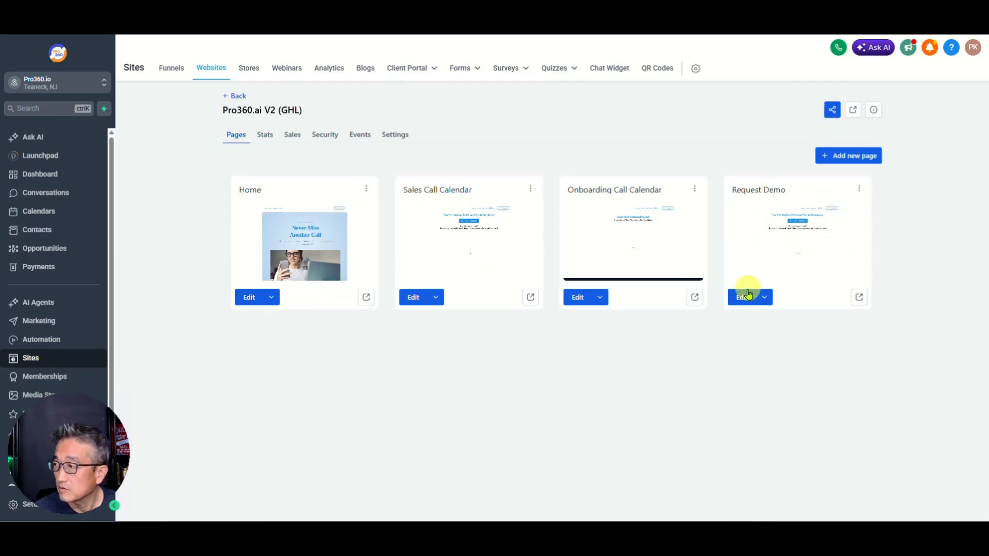
left_click(744, 298)
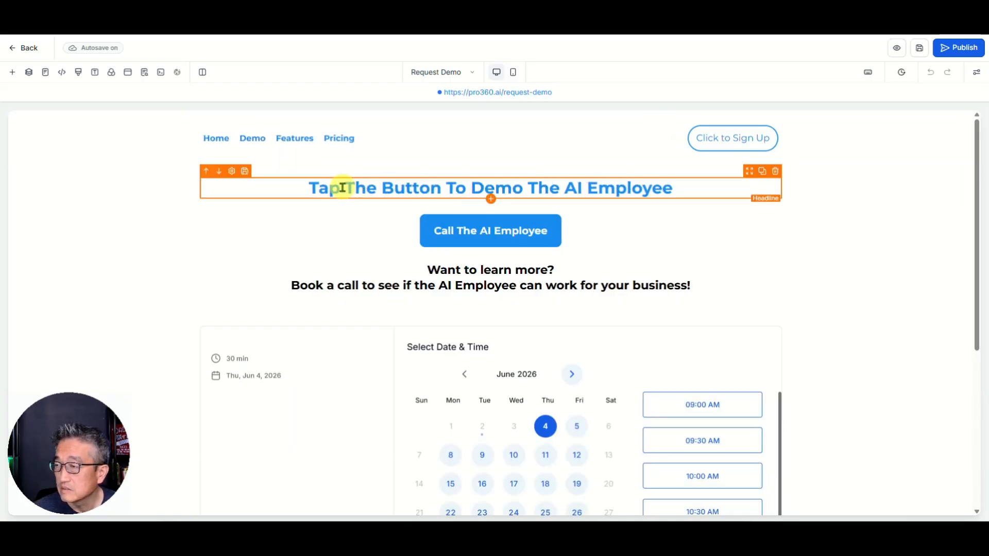
Step: Rewrite the headline to ask visitors to fill out the form for an AI Receptionist demo
left_click(321, 188)
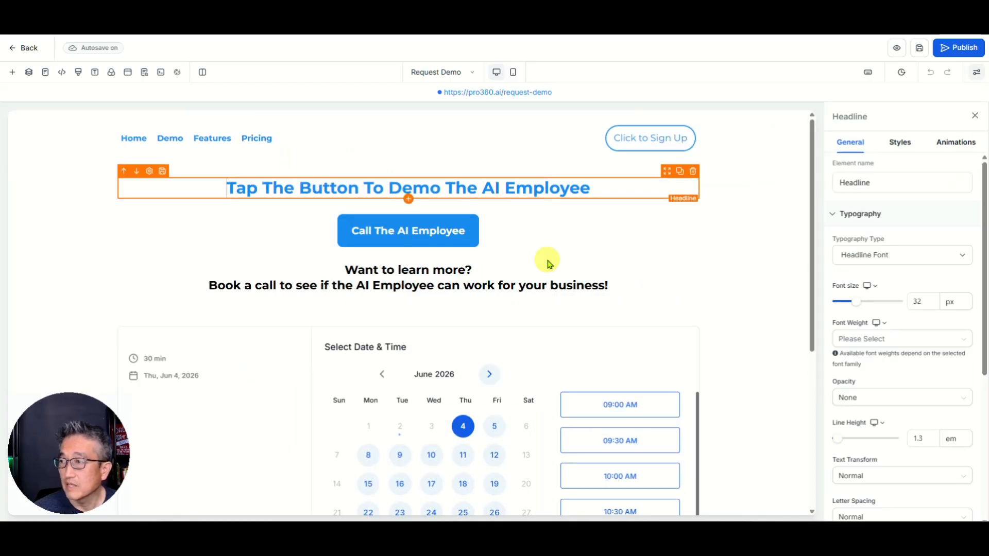
key("ctrl+shift+Right")
key("ctrl+shift+Right")
key("ctrl+shift+Right")
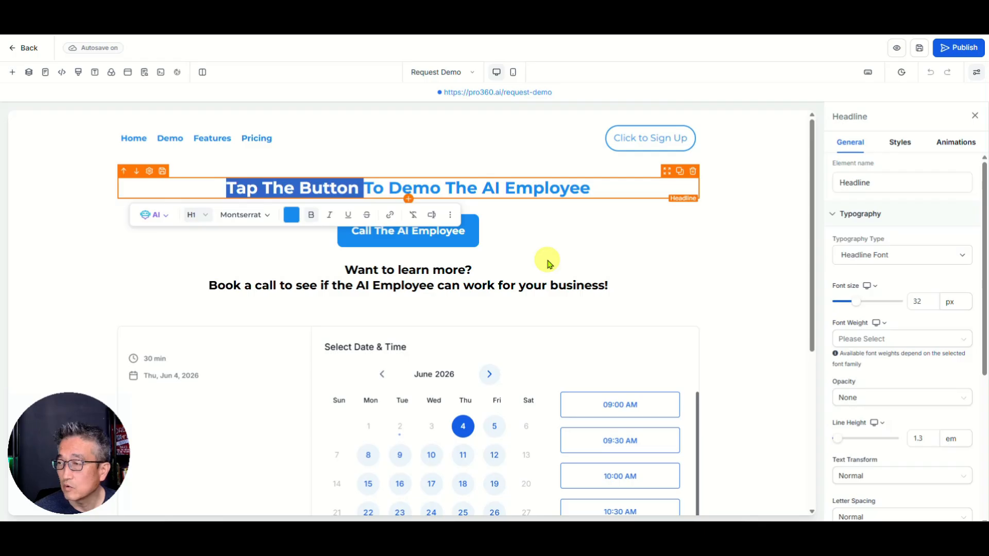
type("Fill Ou")
key("BackSpace")
key("BackSpace")
key("BackSpace")
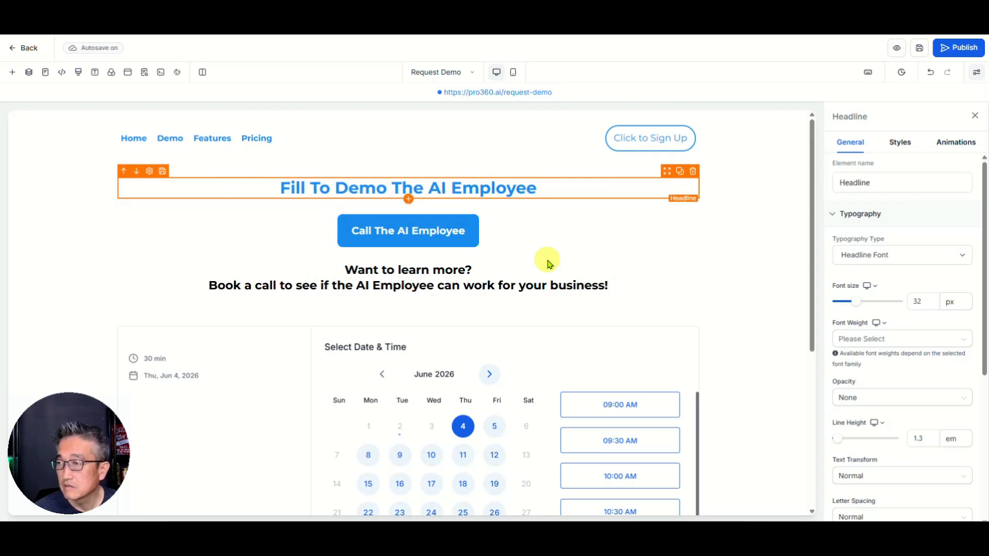
type("out the F")
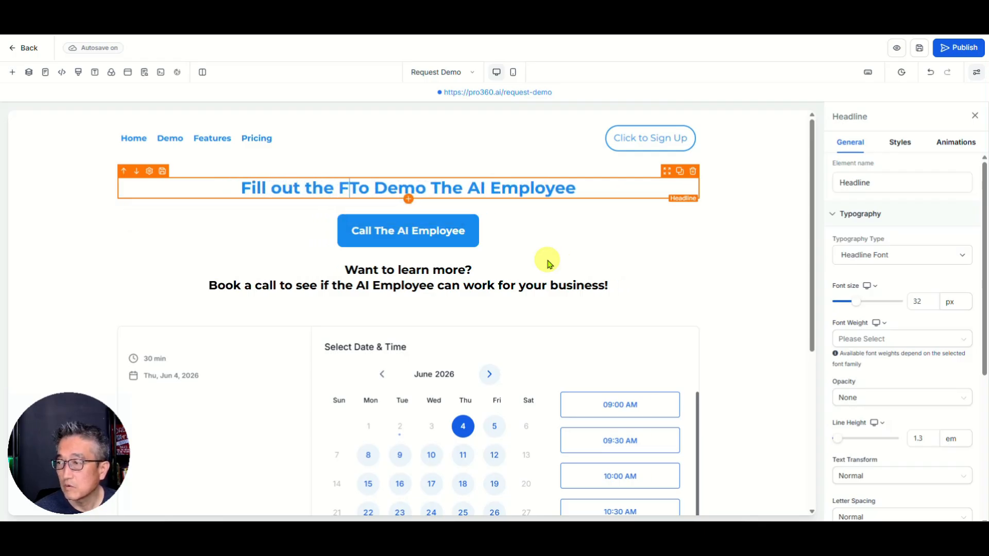
type("ill")
key("BackSpace")
key("BackSpace")
key("BackSpace")
type("rom ")
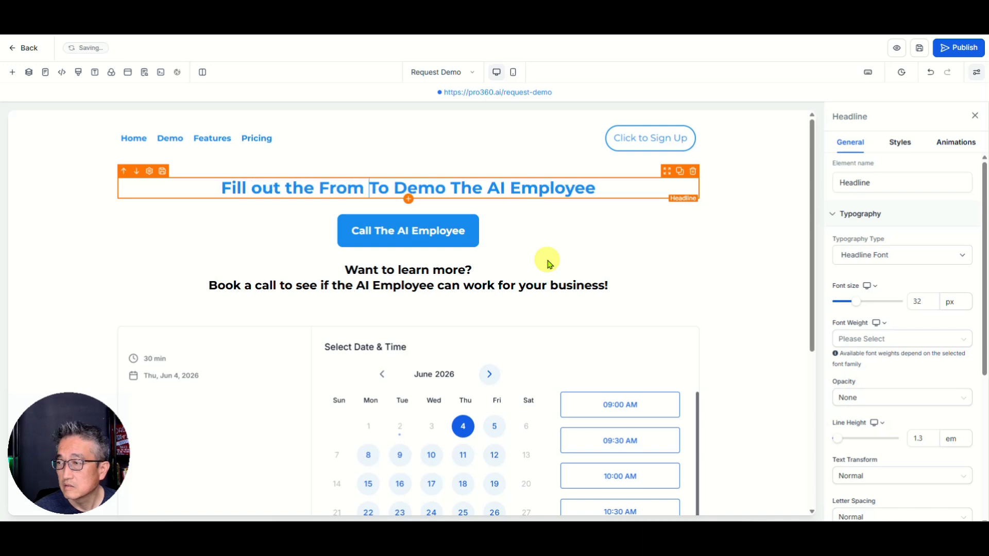
type("t")
key("BackSpace")
key("Right")
type("Reques")
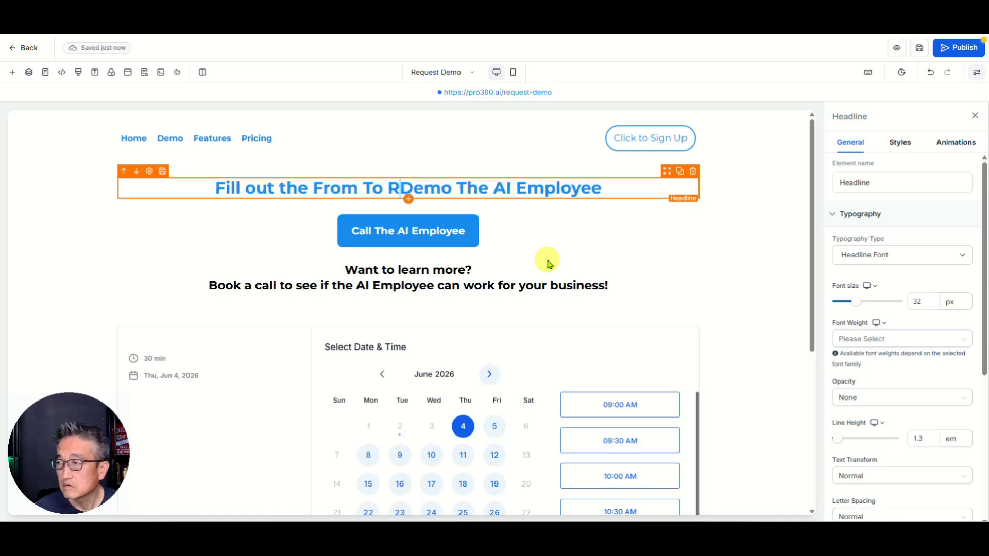
type("t a")
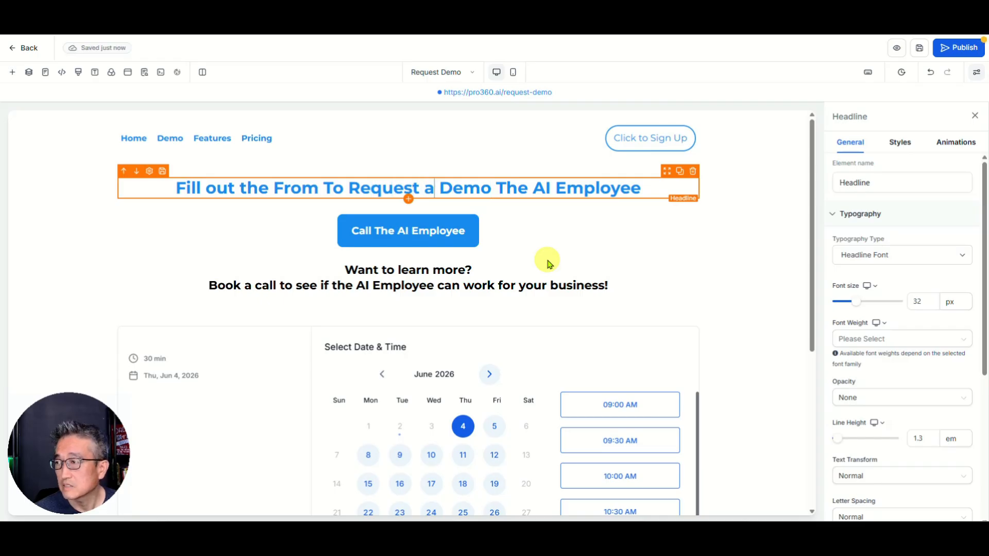
key("Delete")
key("Delete")
key("Delete")
key("Delete")
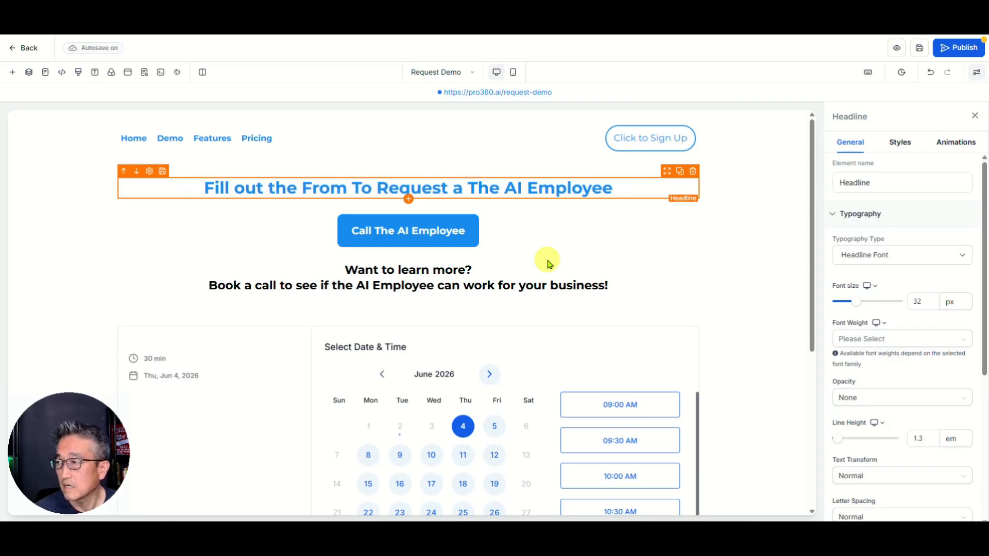
key("BackSpace")
key("BackSpace")
key("BackSpace")
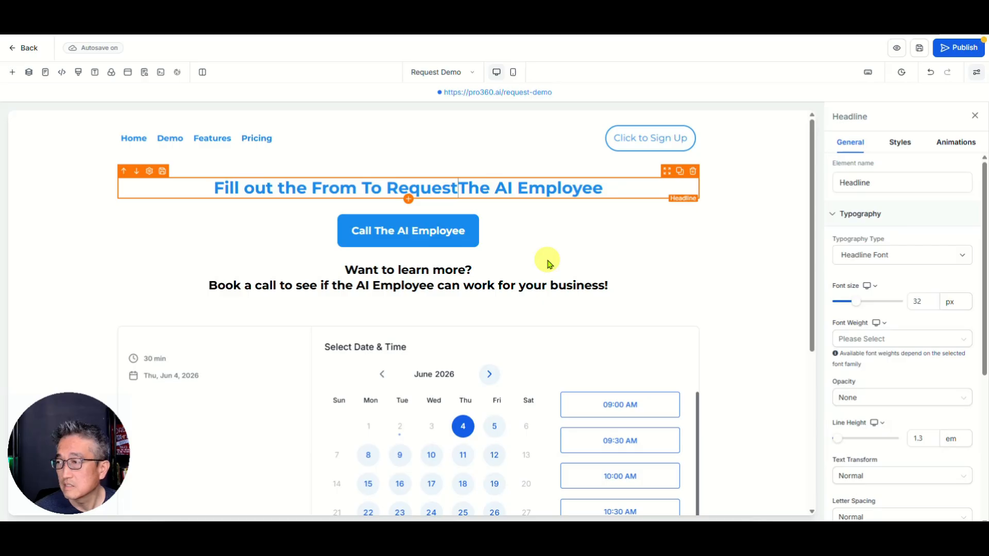
key("BackSpace")
key("BackSpace")
key("BackSpace")
key("BackSpace")
key("BackSpace")
key("BackSpace")
key("BackSpace")
key("BackSpace")
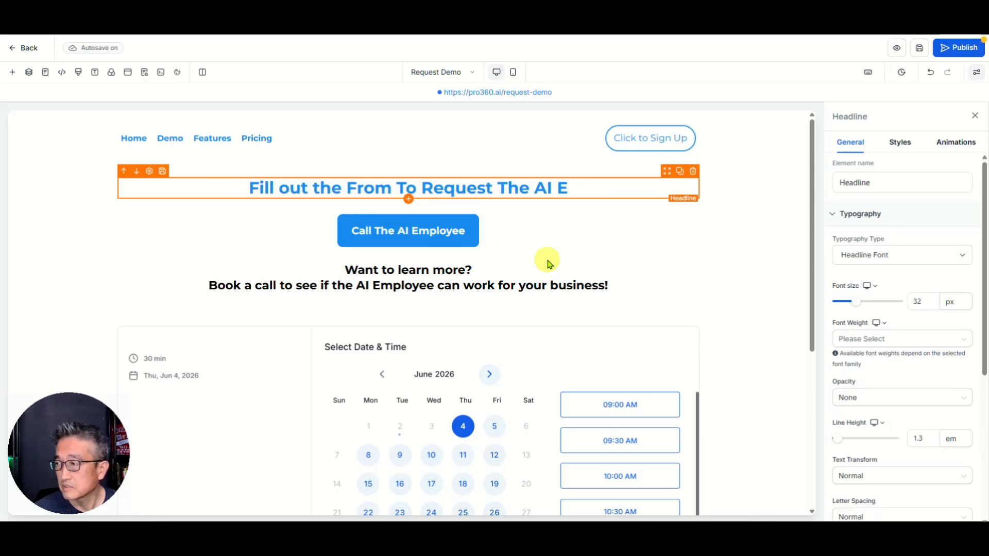
type("Reception")
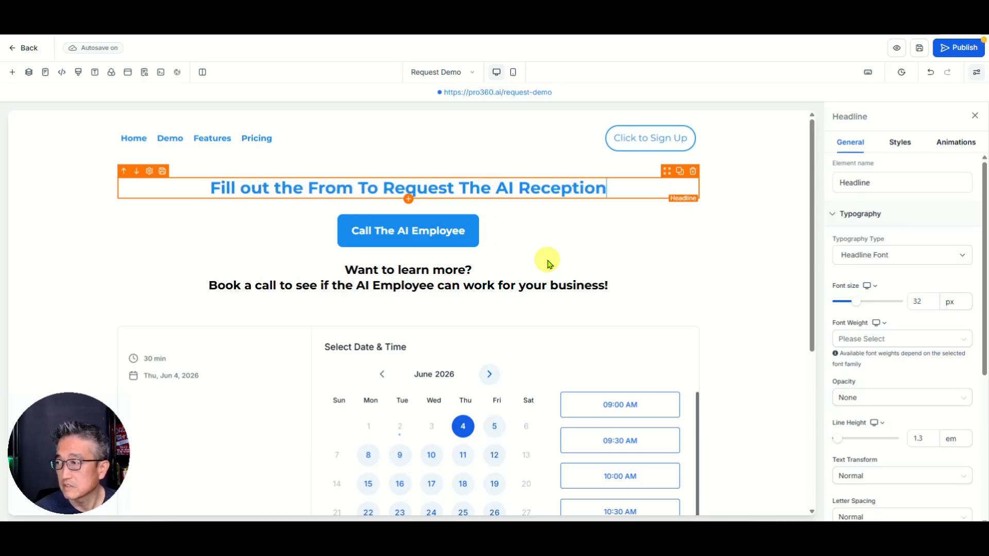
type("ist Demo")
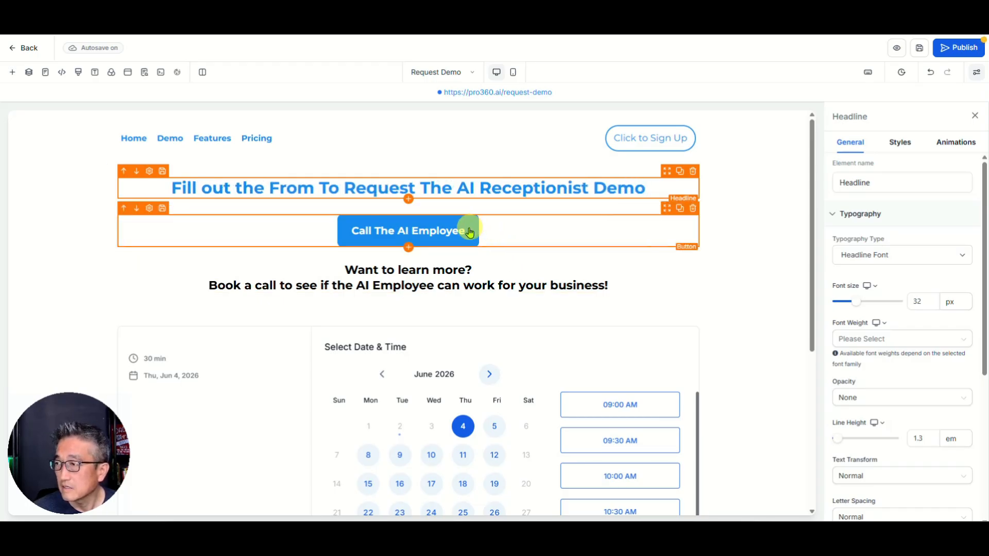
Step: Remove the Call The AI Employee button and correct the sub-headline to 'AI Receptionist'
left_click(693, 208)
left_click(439, 222)
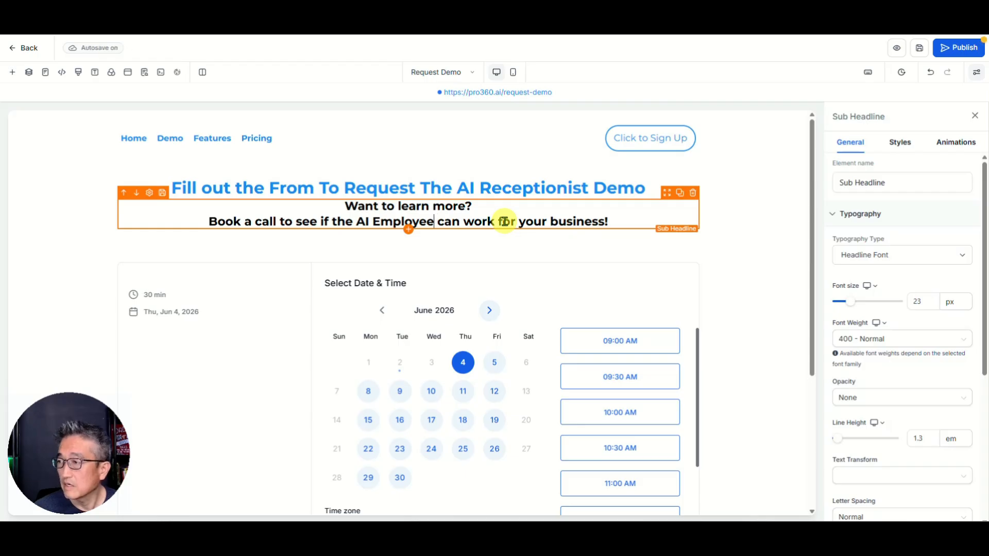
key("BackSpace")
key("BackSpace")
key("BackSpace")
key("BackSpace")
key("BackSpace")
key("BackSpace")
key("BackSpace")
key("BackSpace")
type("Rfec")
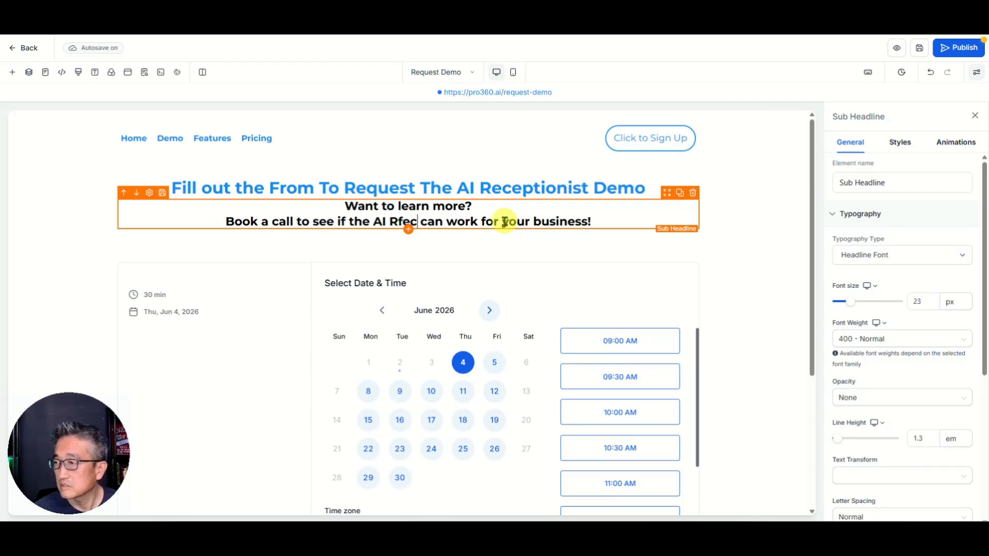
key("BackSpace")
key("BackSpace")
key("BackSpace")
type("eceptionist")
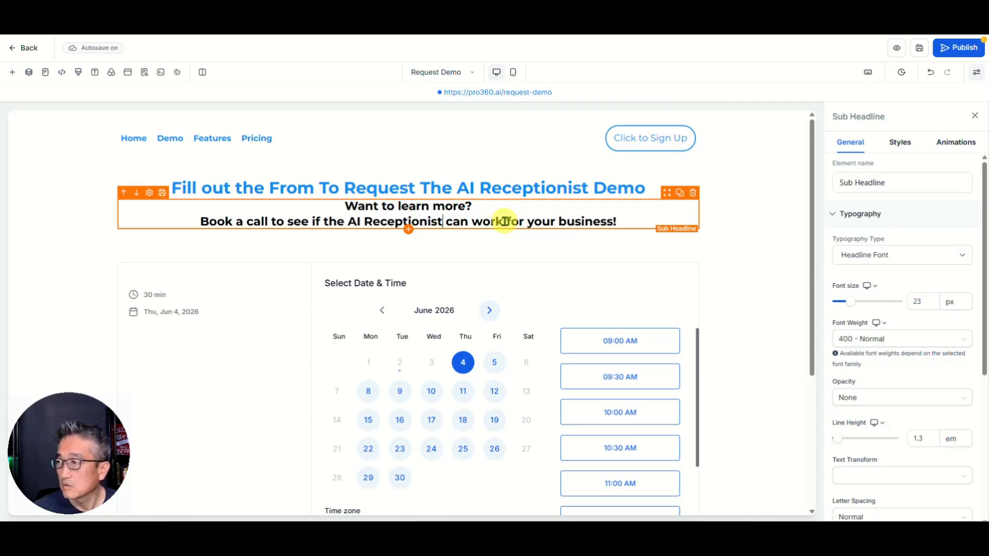
Step: Delete the booking calendar and place a Form element beneath the headline
left_click(676, 267)
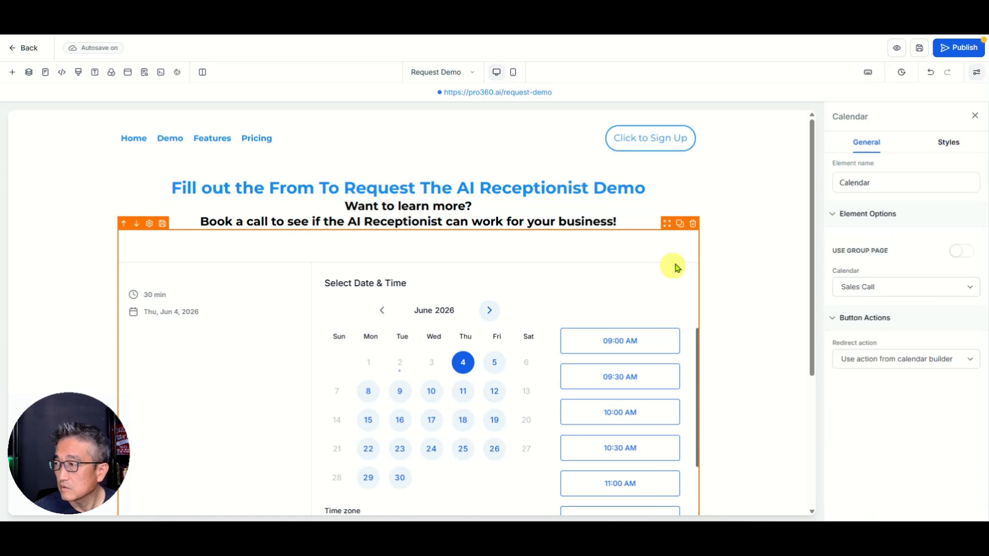
left_click(693, 224)
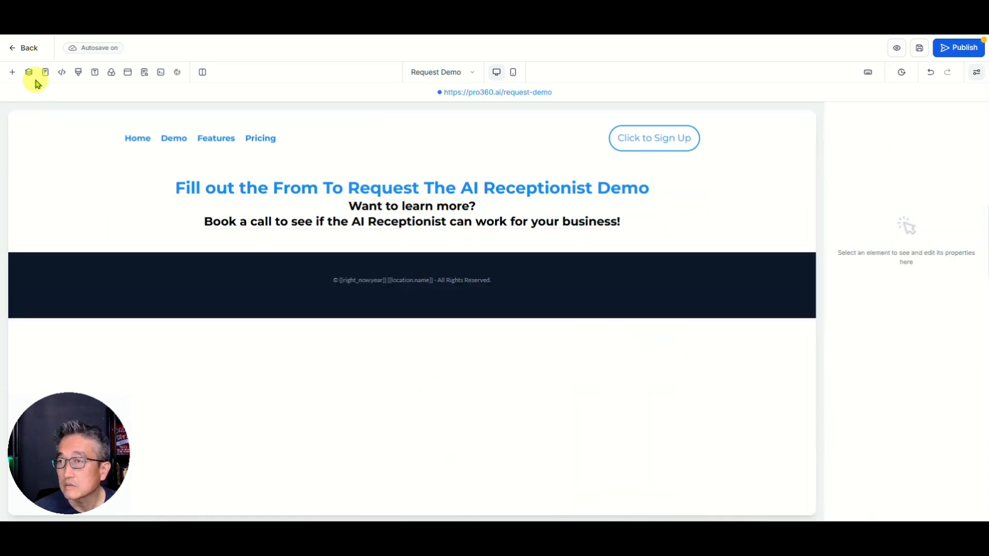
left_click(12, 72)
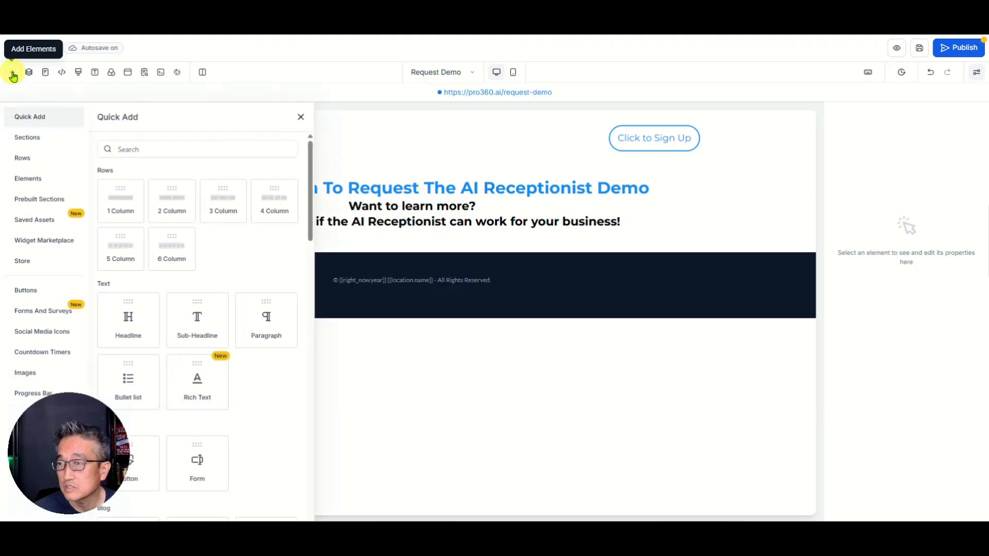
scroll(178, 214, "down", 3)
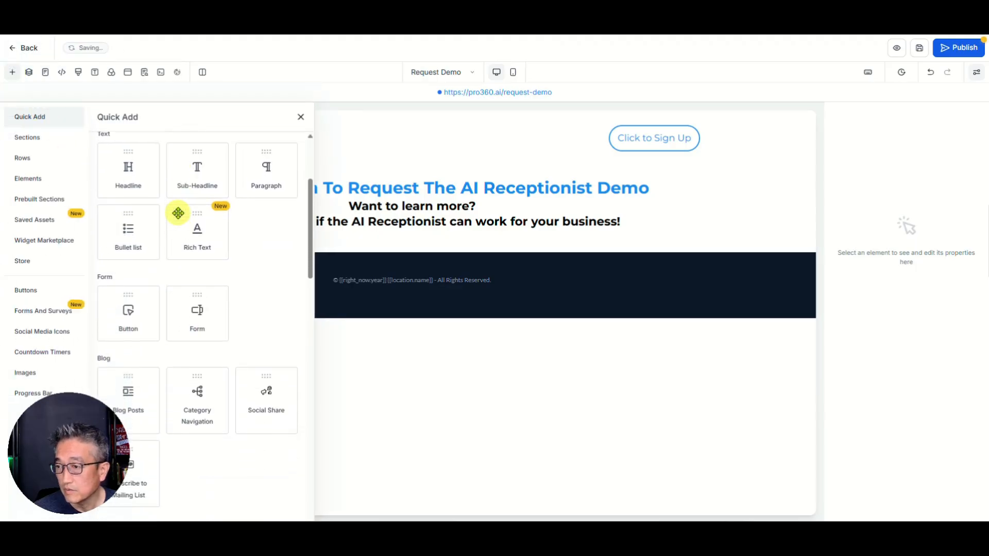
left_click_drag(77, 474, 187, 488)
left_click_drag(84, 453, 928, 459)
scroll(222, 394, "down", 4)
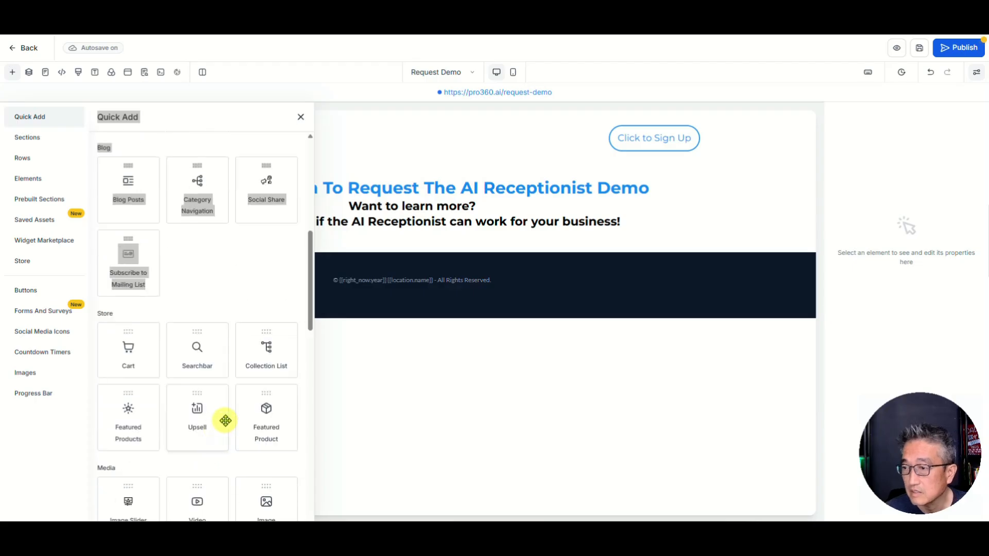
scroll(226, 421, "down", 2)
scroll(239, 436, "down", 4)
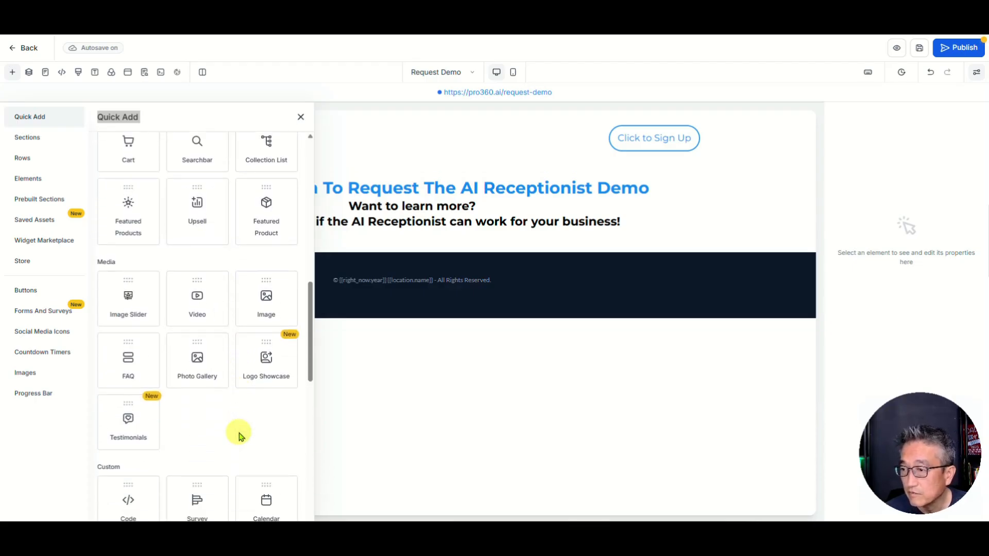
scroll(182, 398, "up", 8)
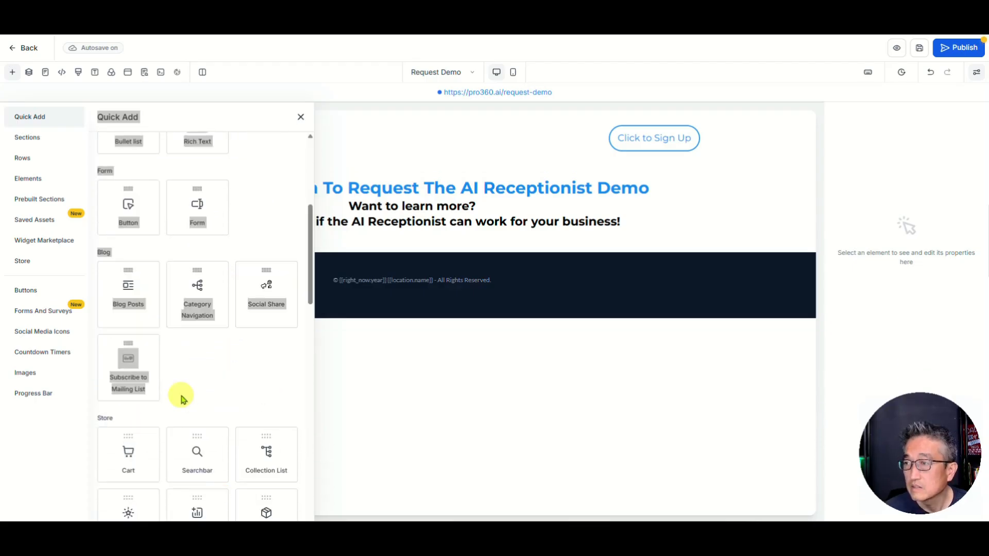
left_click(206, 204)
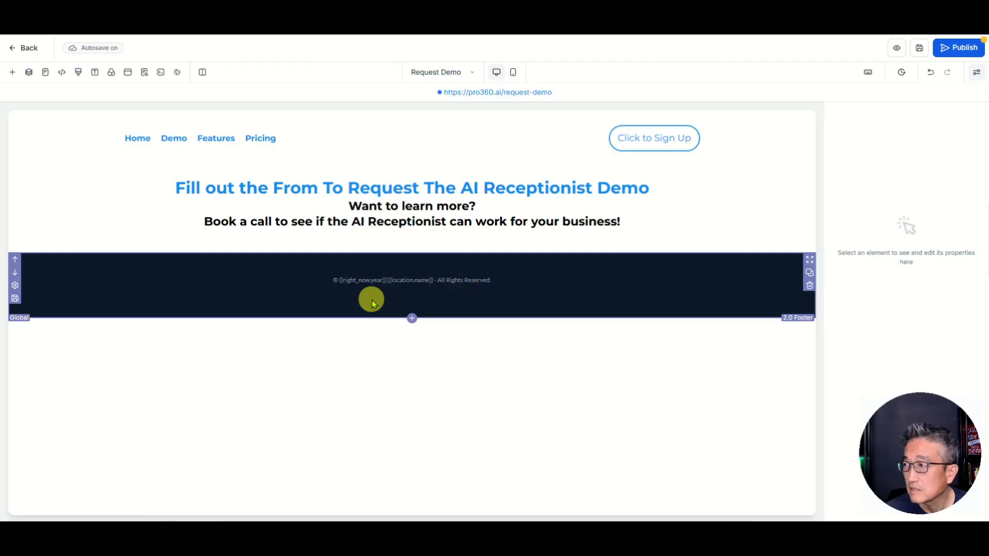
left_click(16, 73)
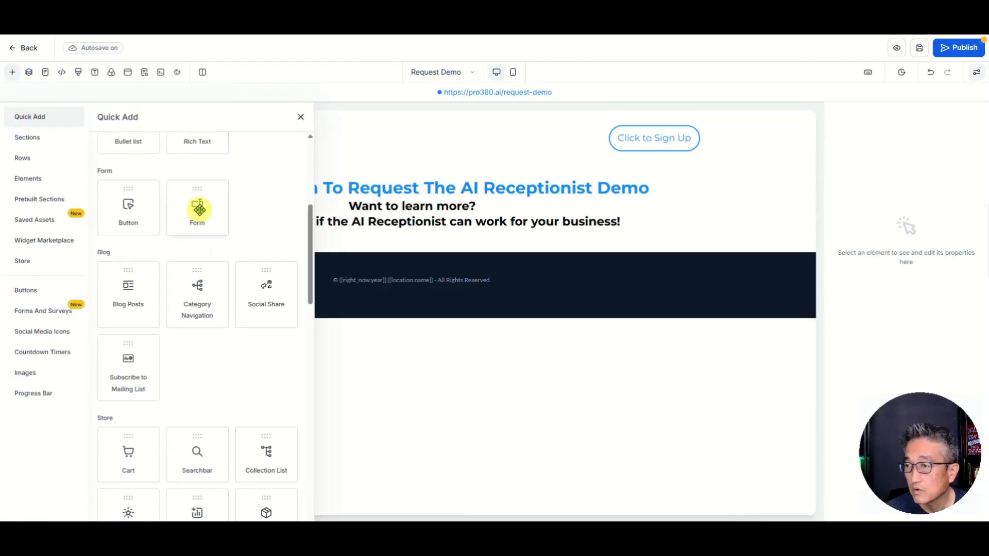
left_click_drag(193, 212, 353, 246)
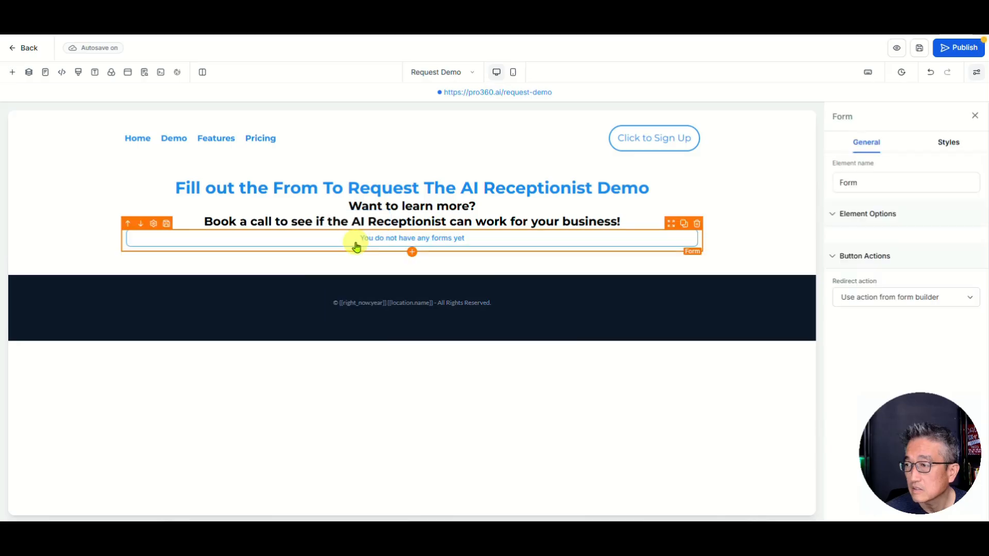
Step: Embed the Request Demo form, found by searching 'reque', then save and publish the page
left_click(449, 239)
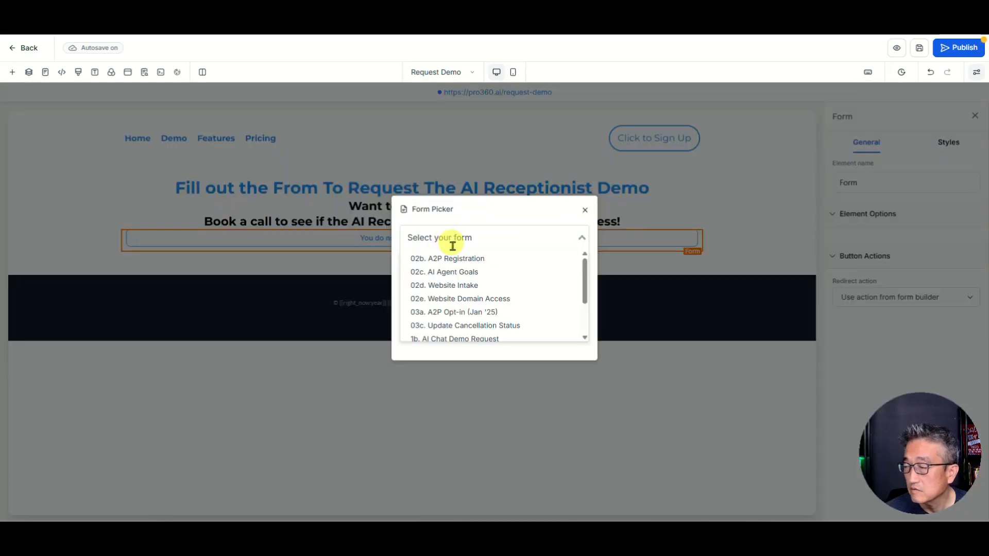
scroll(506, 284, "down", 3)
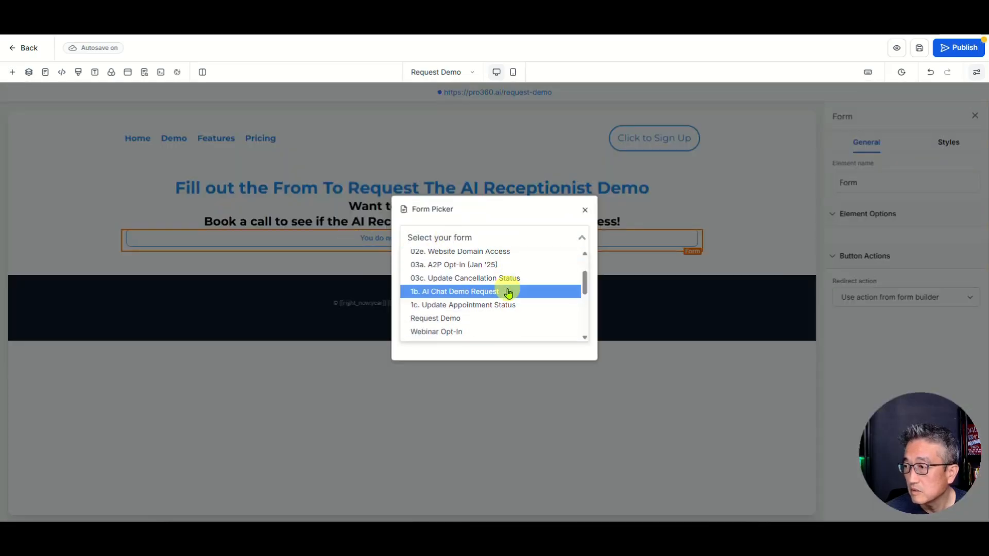
scroll(508, 291, "down", 6)
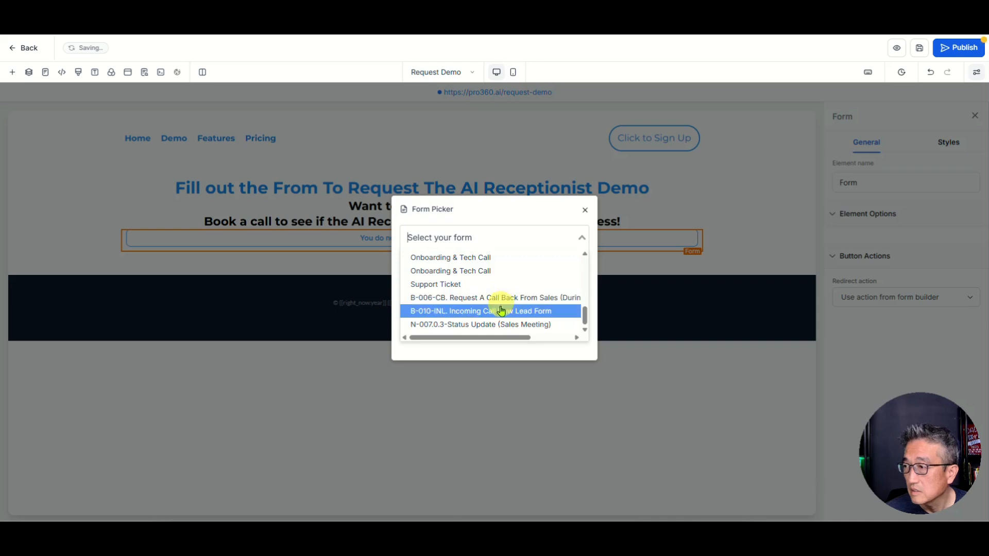
scroll(460, 253, "up", 8)
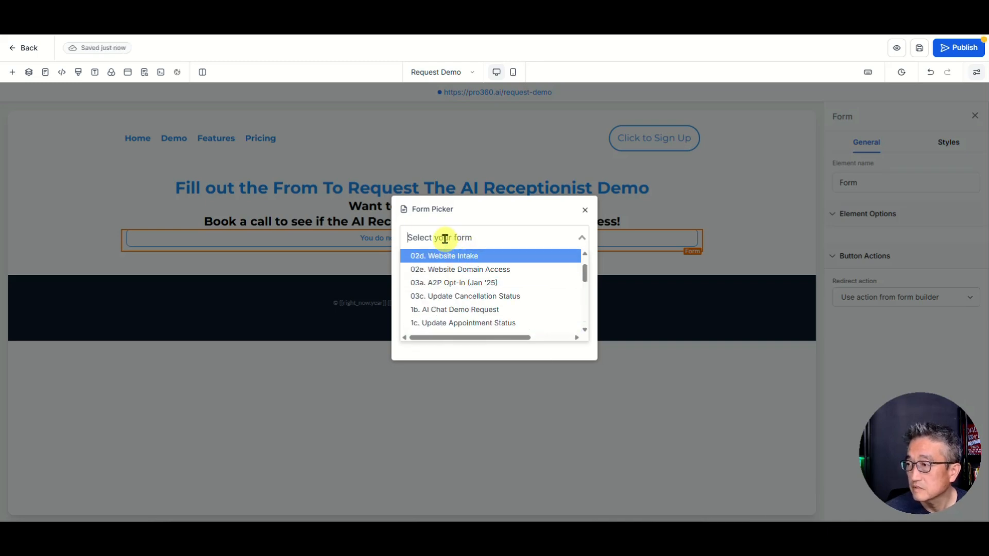
type("reque")
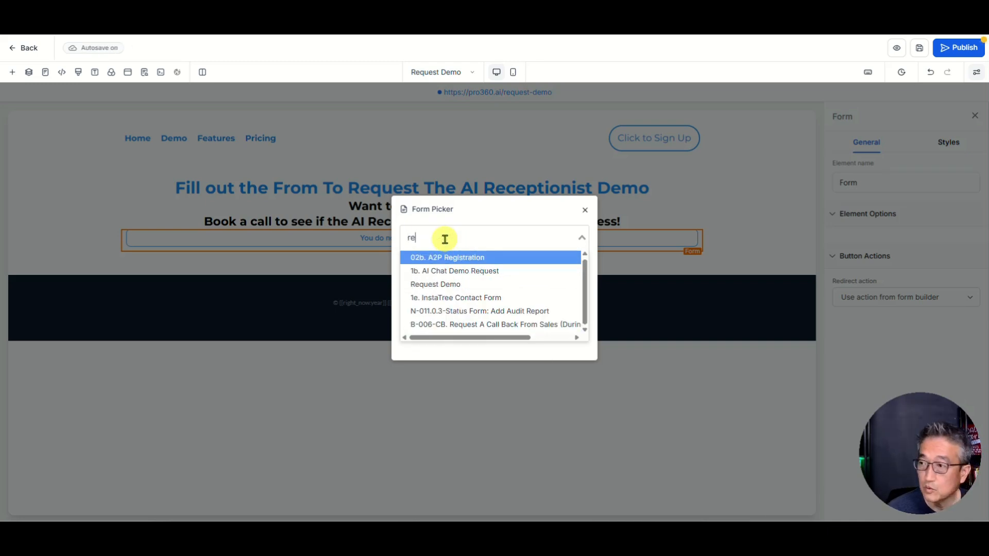
left_click(438, 286)
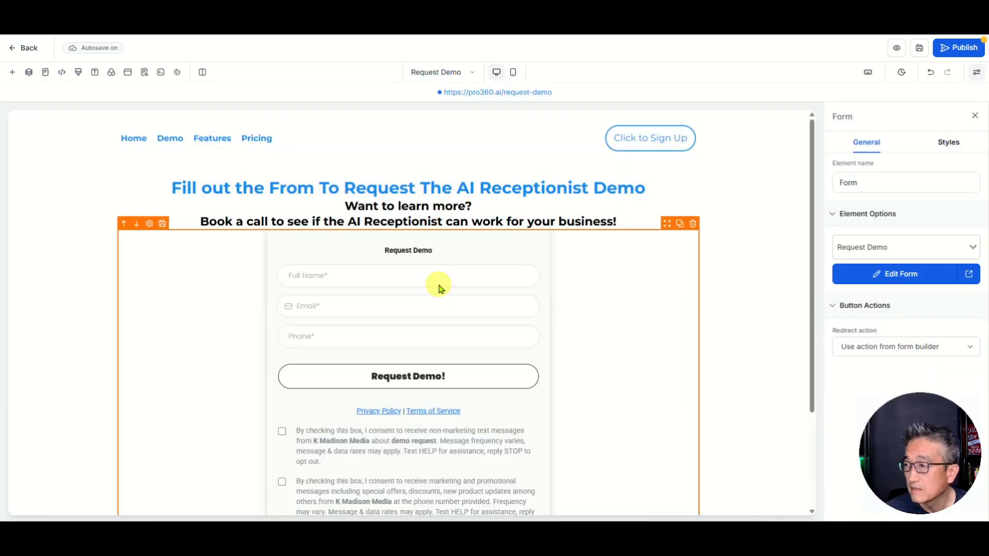
scroll(596, 359, "down", 2)
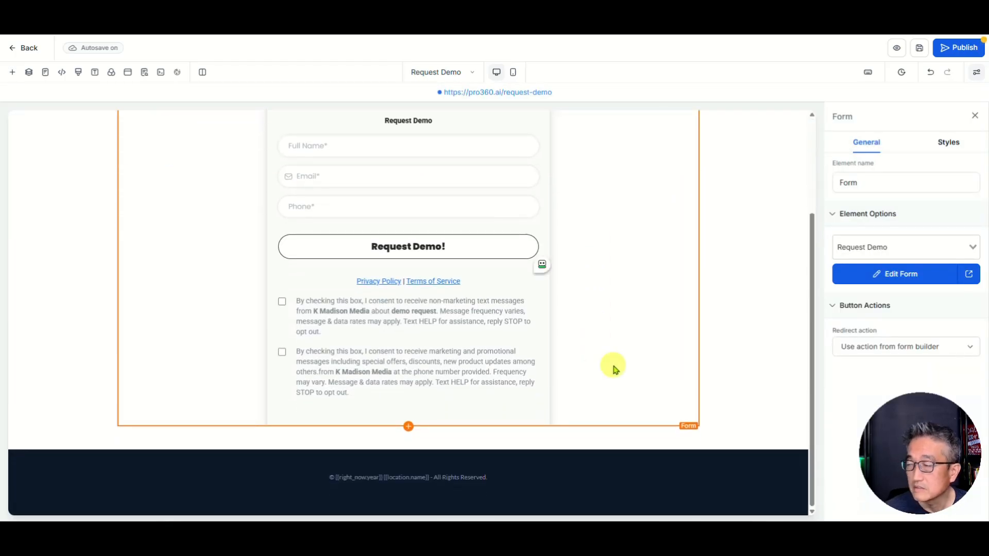
scroll(618, 367, "up", 3)
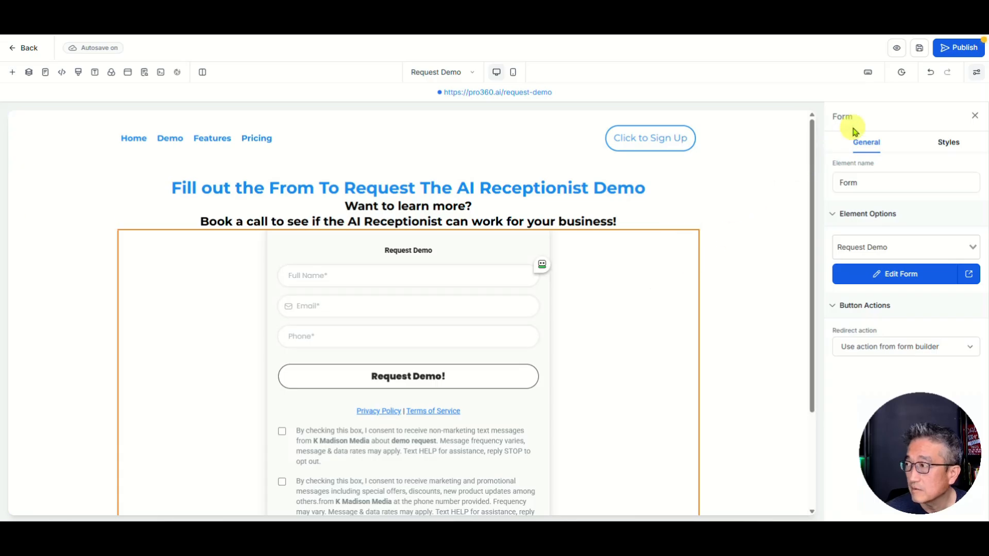
left_click(922, 49)
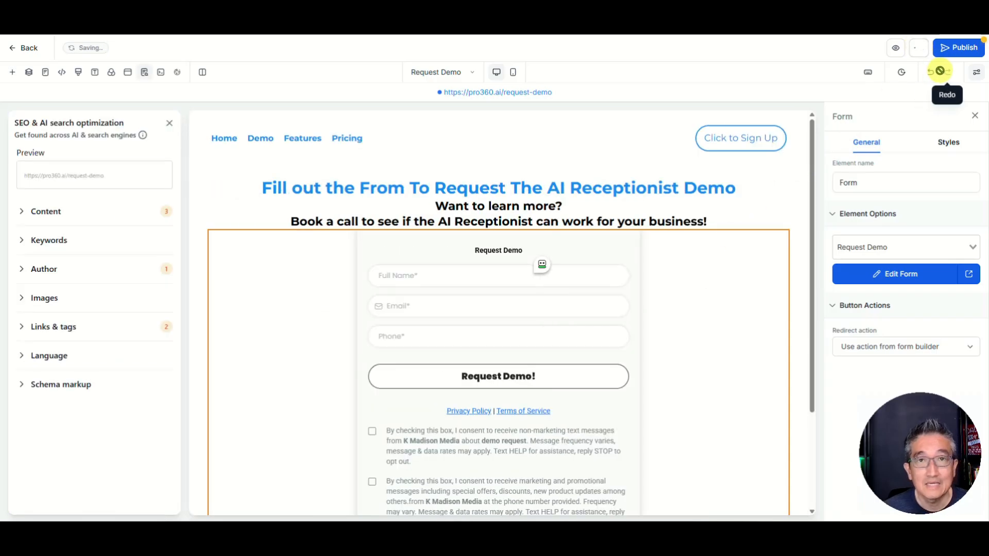
left_click(957, 48)
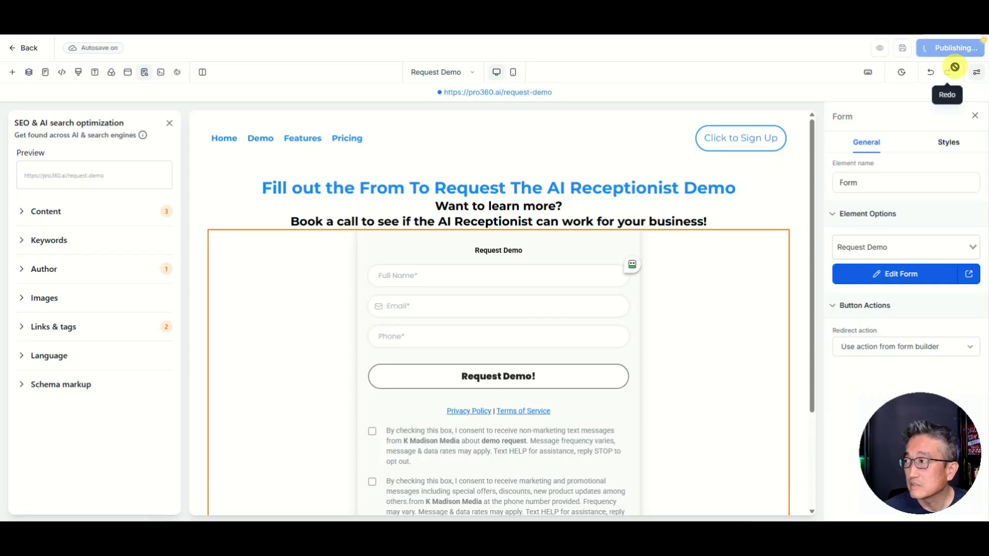
Step: Go back to the page list, edit the Home page, and select its navigation menu
left_click(28, 48)
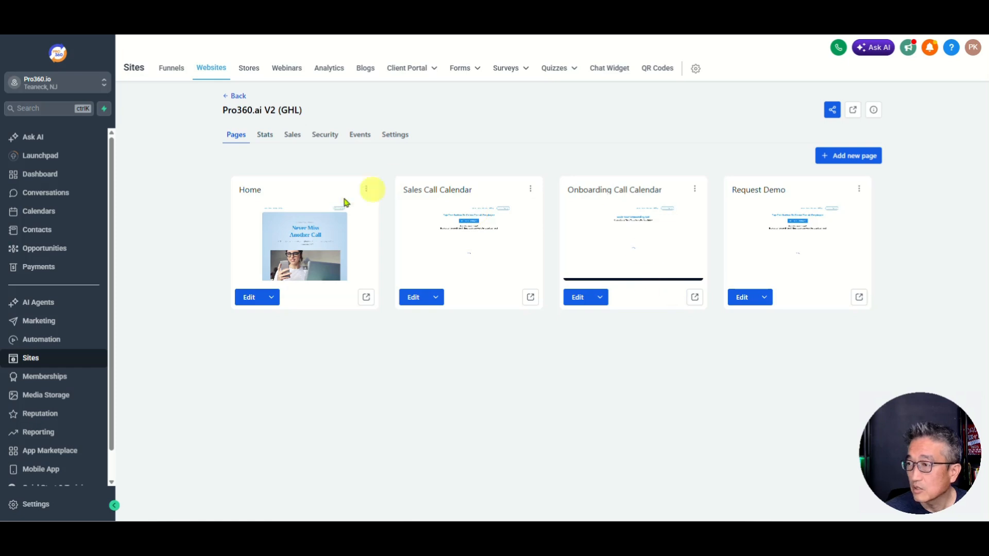
left_click(249, 299)
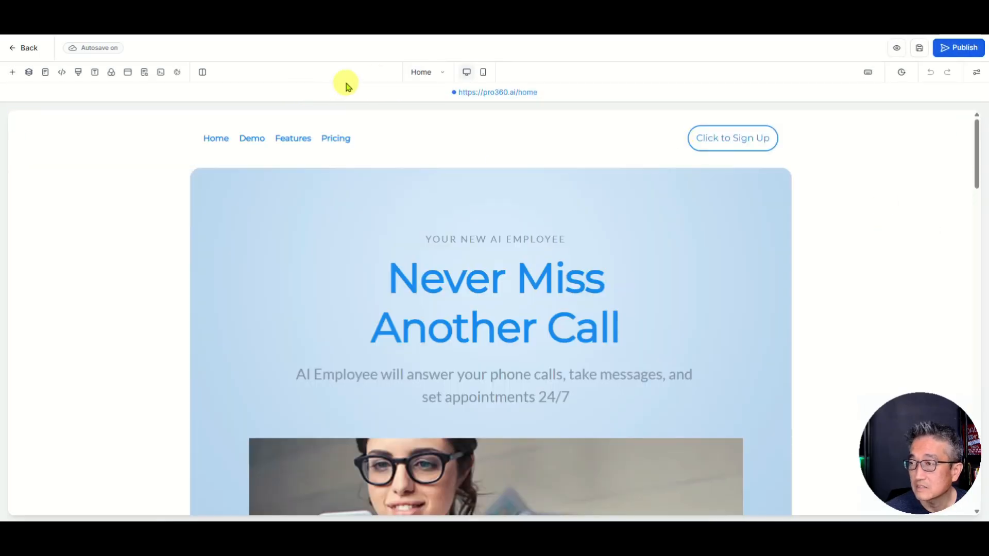
left_click(400, 142)
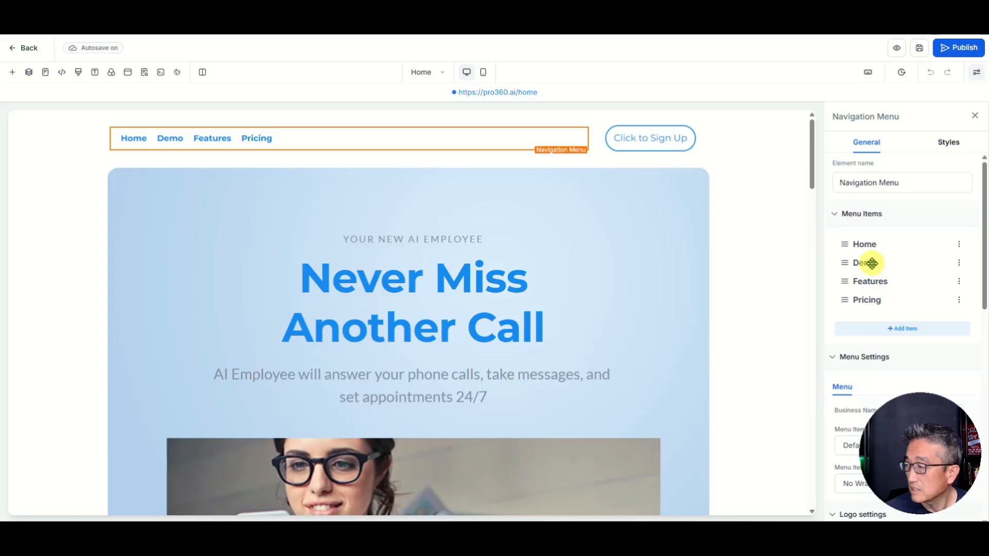
Step: Point the Demo menu link at the Request Demo page in the same tab and save the shared header
left_click(958, 265)
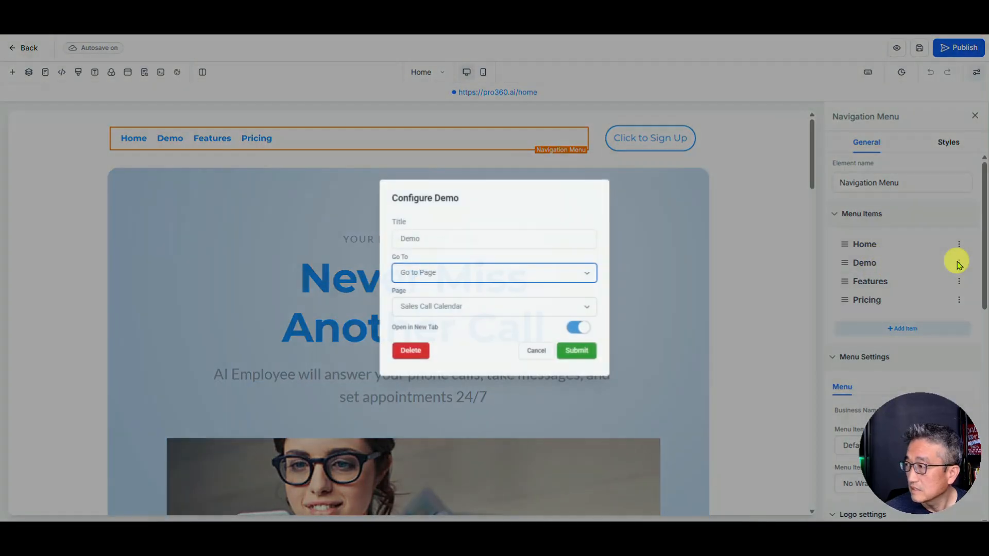
left_click(442, 308)
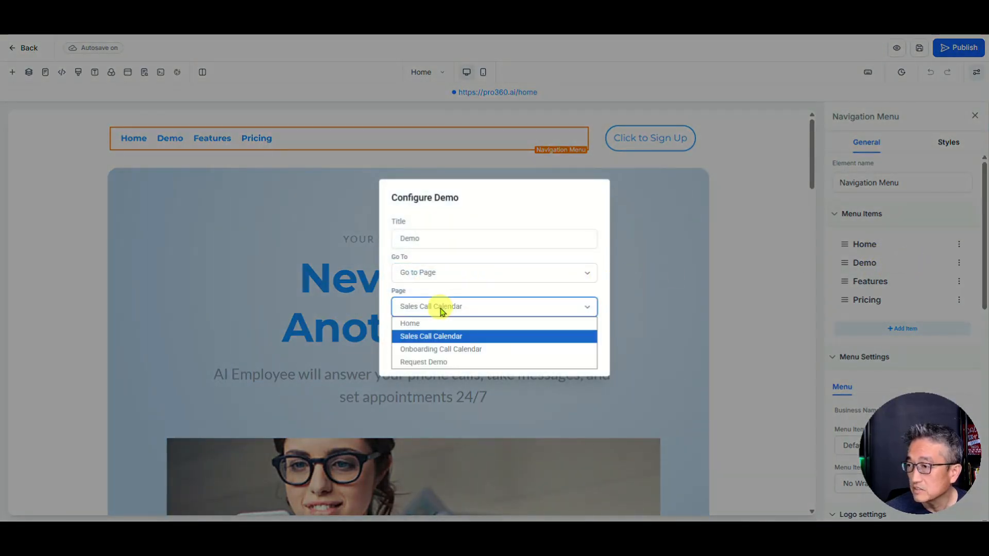
left_click(433, 362)
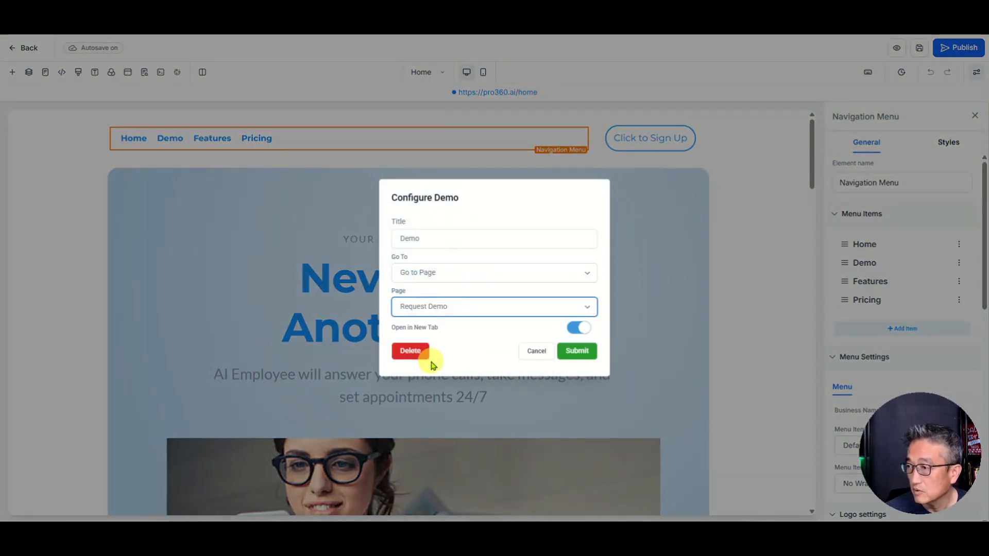
left_click(579, 330)
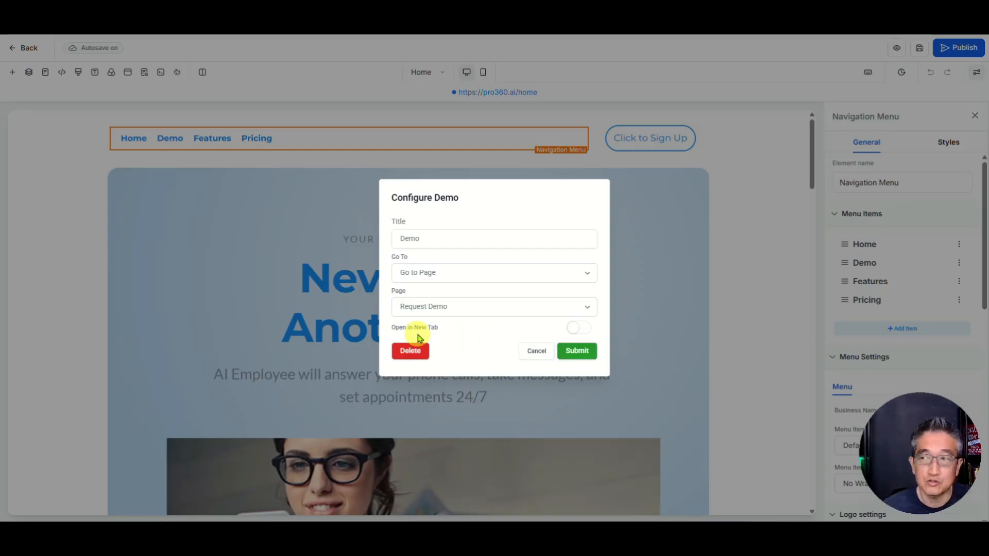
left_click(578, 353)
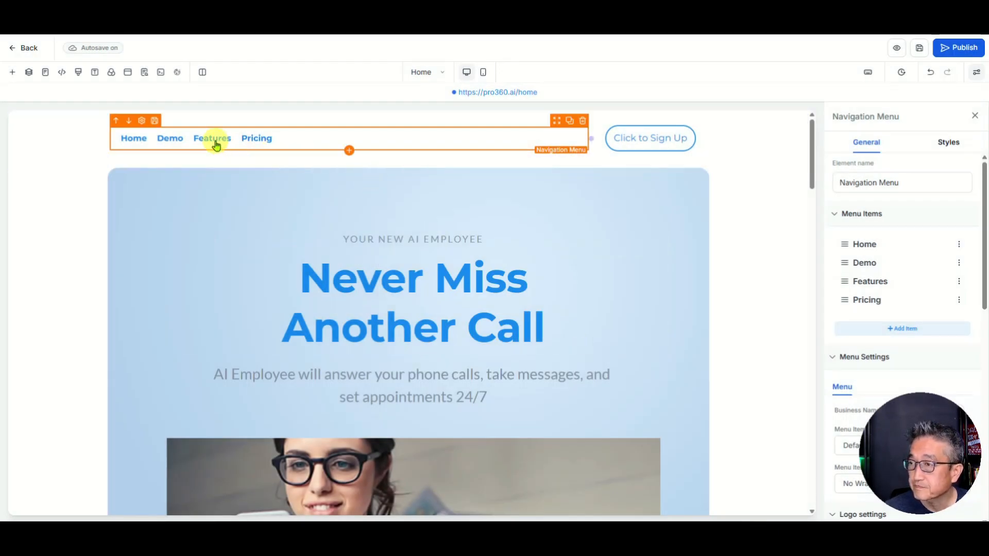
left_click(660, 142)
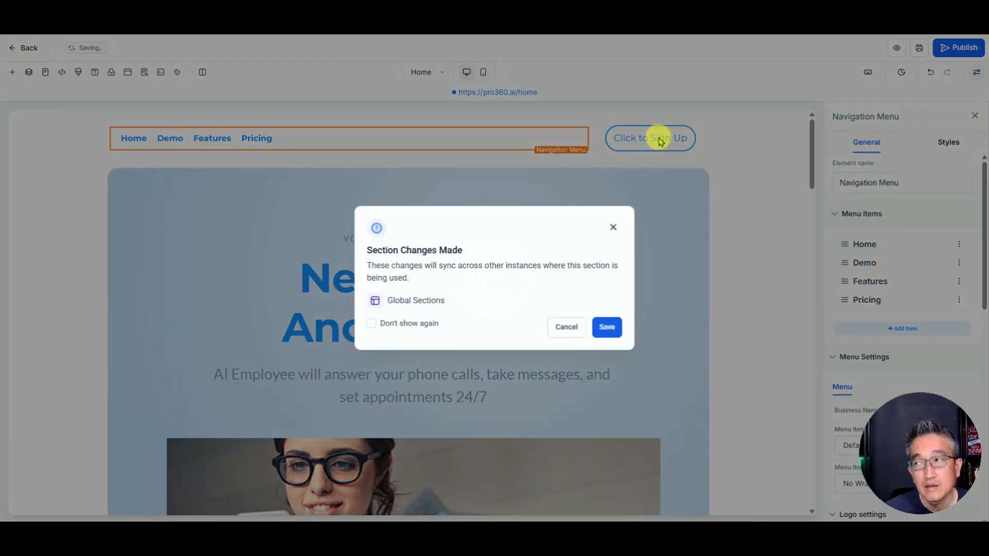
left_click(609, 327)
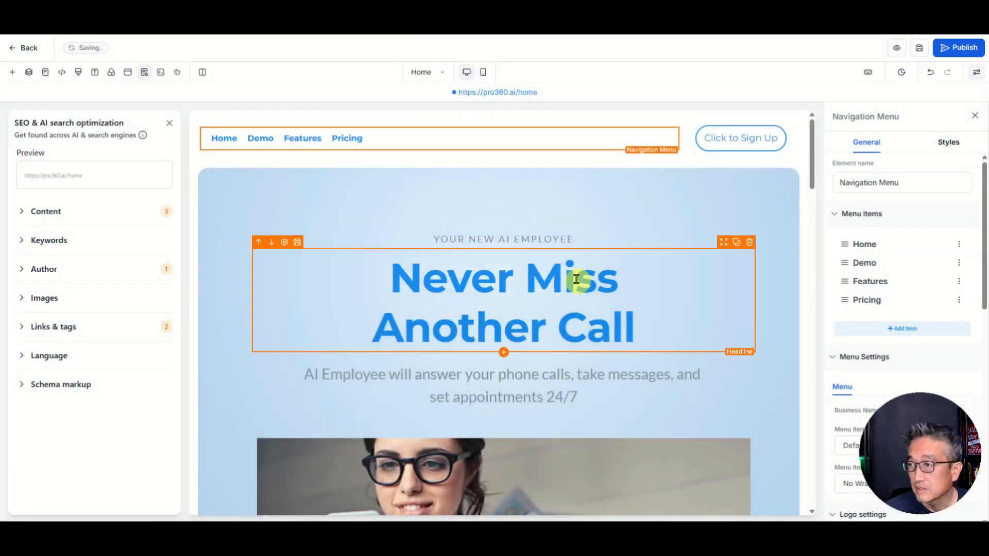
Step: Change the sub headline from YOUR NEW AI EMPLOYEE to YOUR NEW AI RECEPTIONIST
scroll(574, 278, "down", 4)
scroll(572, 278, "up", 4)
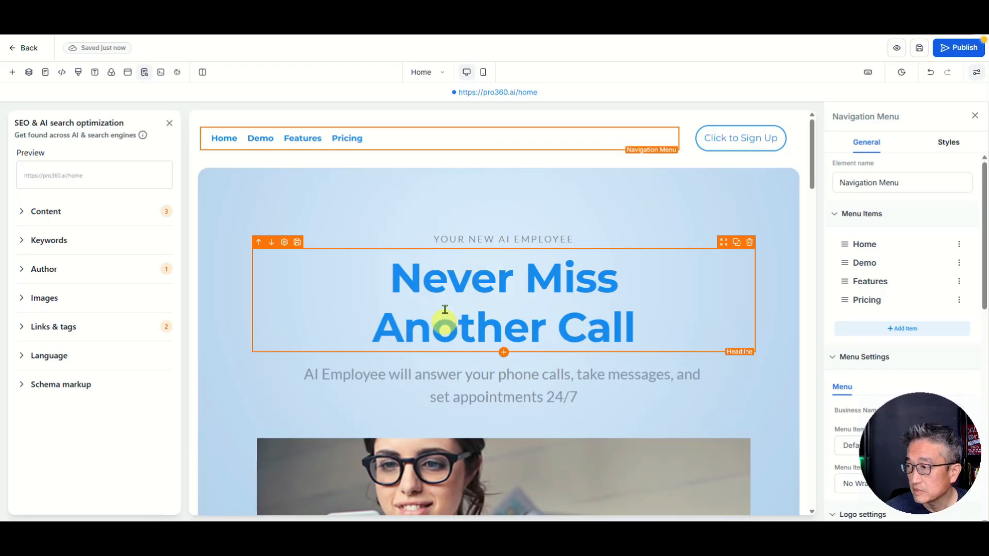
left_click(517, 240)
double_click(562, 241)
type("RECEPT")
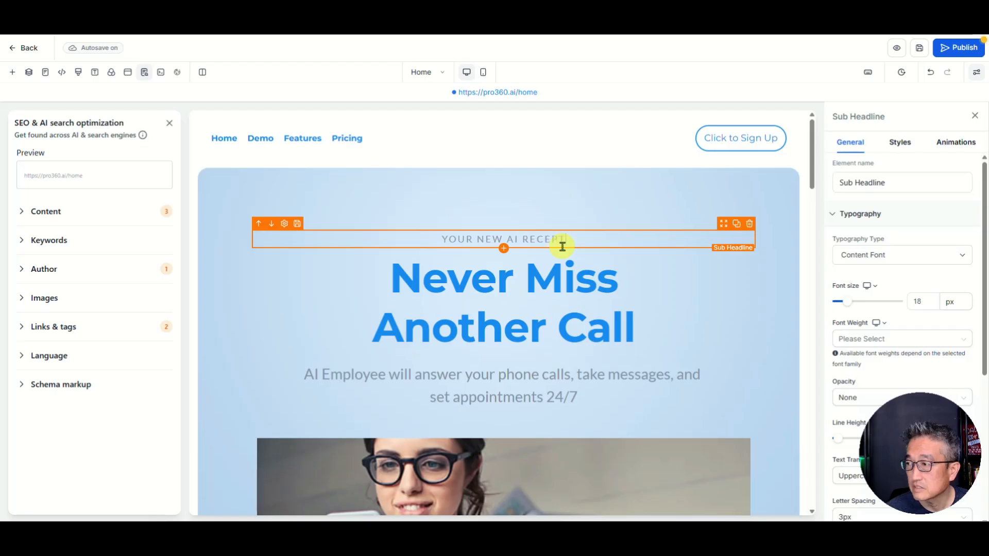
type("IONMI")
key("BackSpace")
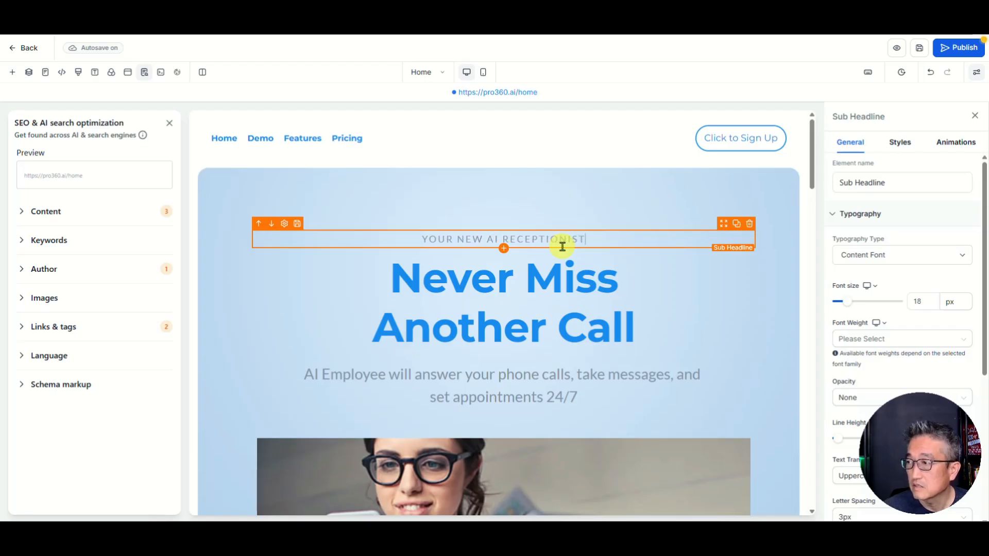
Step: Replace 'Employee' with 'Receptionist' at the start of the paragraph
scroll(596, 254, "down", 4)
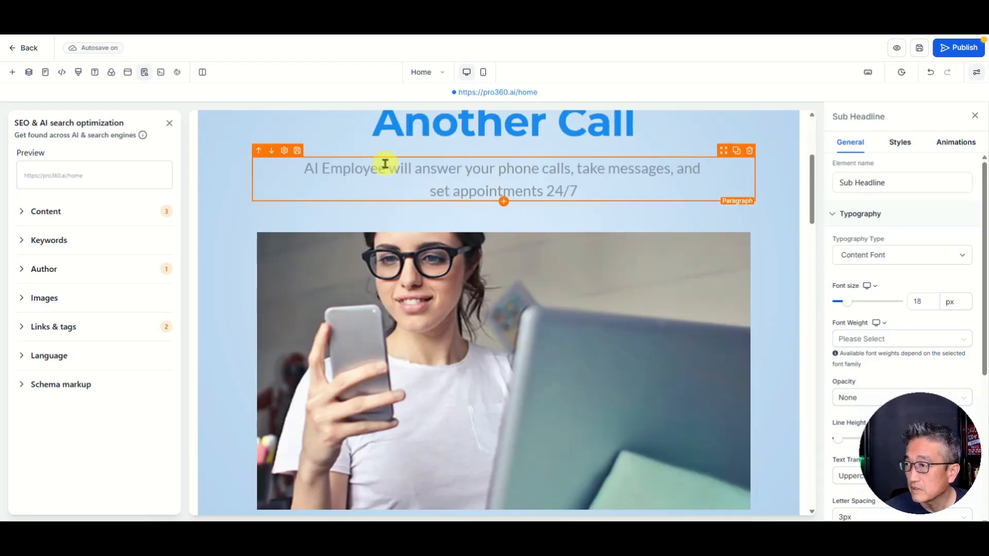
left_click(385, 165)
key("BackSpace")
key("BackSpace")
key("BackSpace")
key("BackSpace")
key("BackSpace")
key("BackSpace")
key("BackSpace")
key("BackSpace")
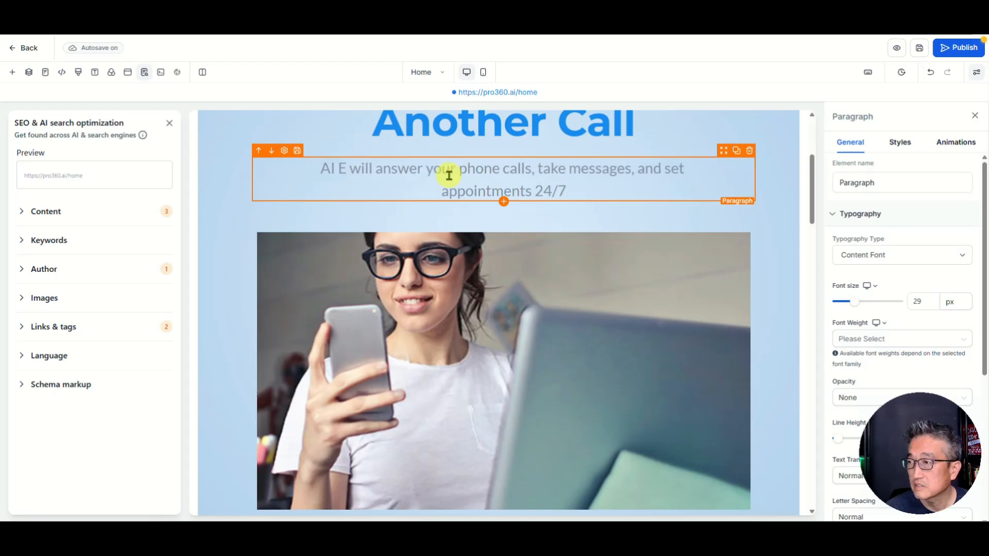
type("Receptionist")
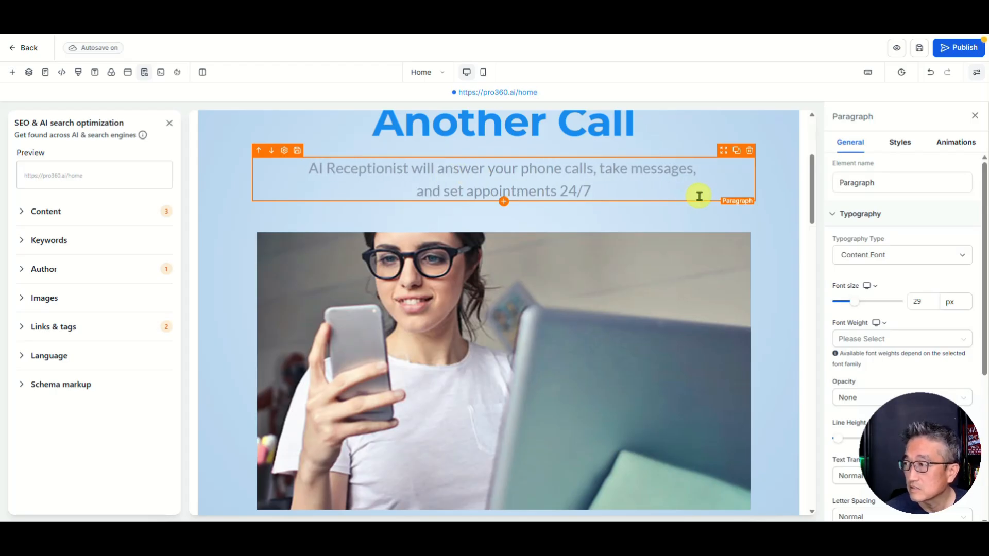
scroll(699, 196, "down", 5)
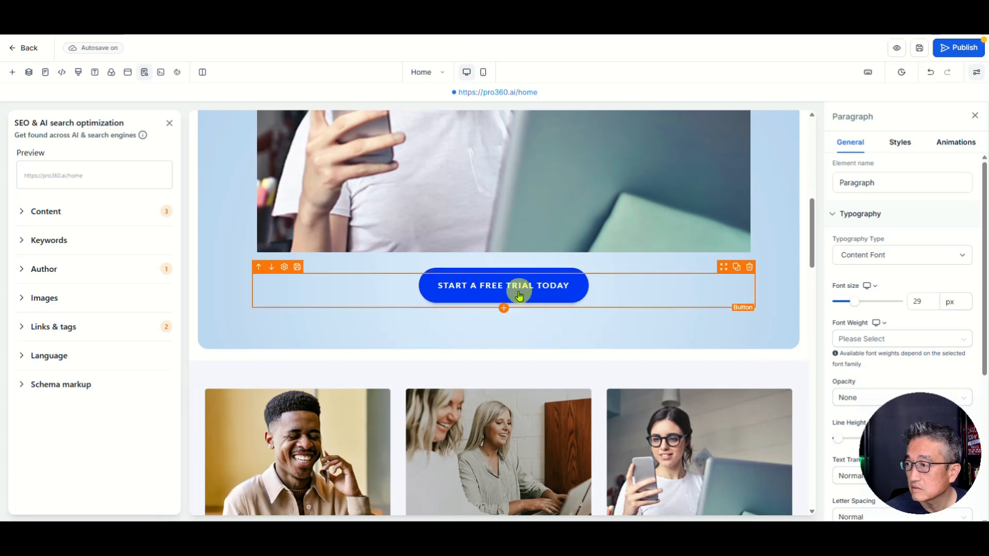
Step: Change the START A FREE TRIAL TODAY button's Website Page from Sales Call Calendar to Request Demo
left_click(520, 295)
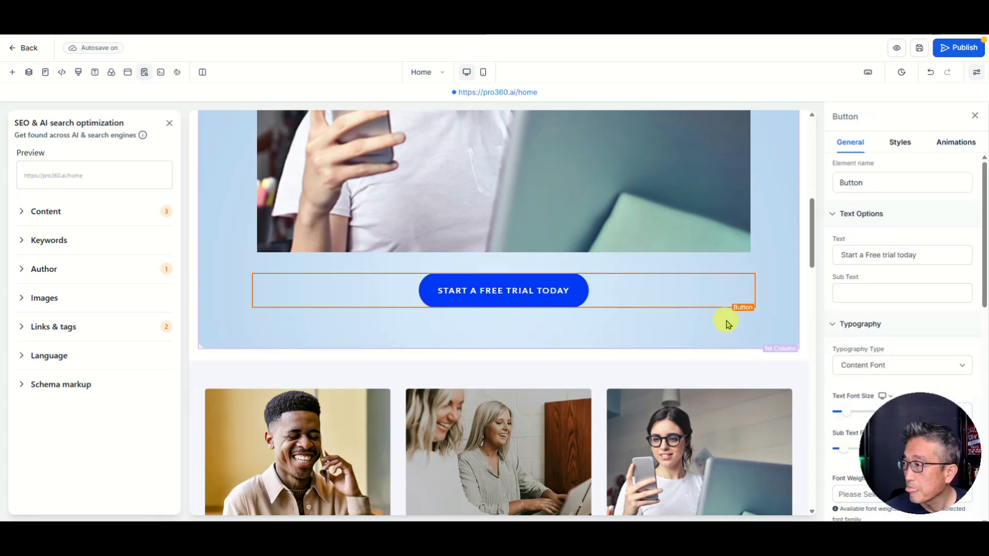
scroll(884, 307, "down", 6)
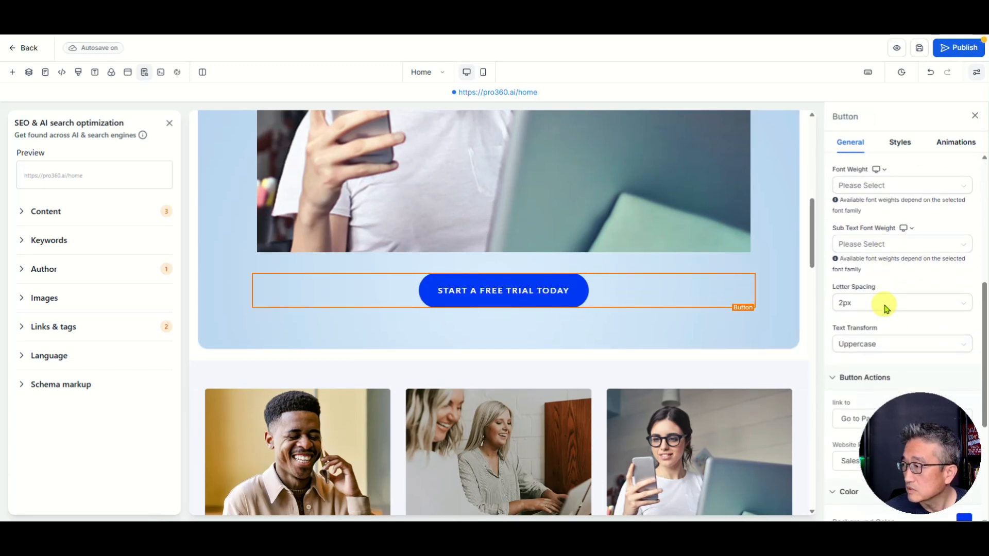
scroll(885, 307, "down", 3)
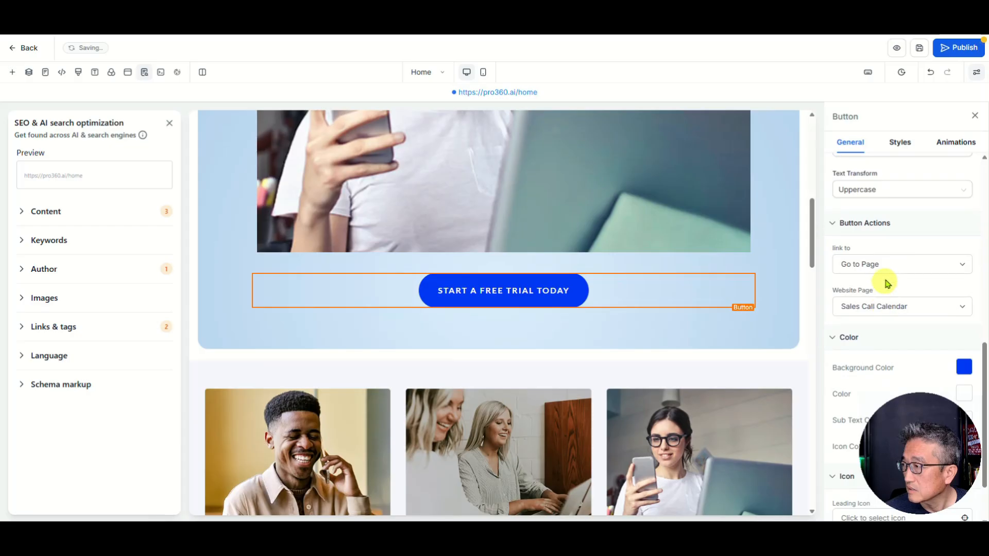
left_click(897, 309)
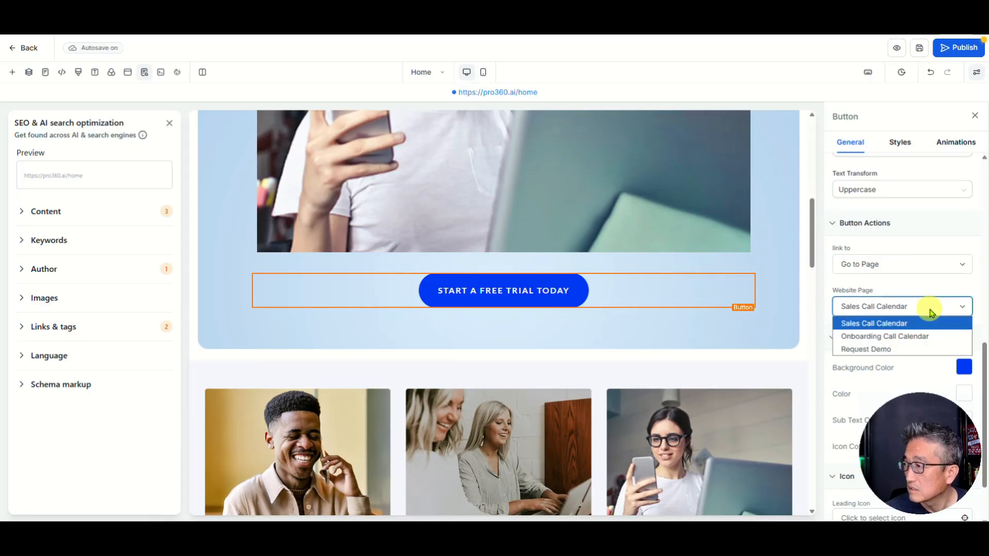
left_click(901, 348)
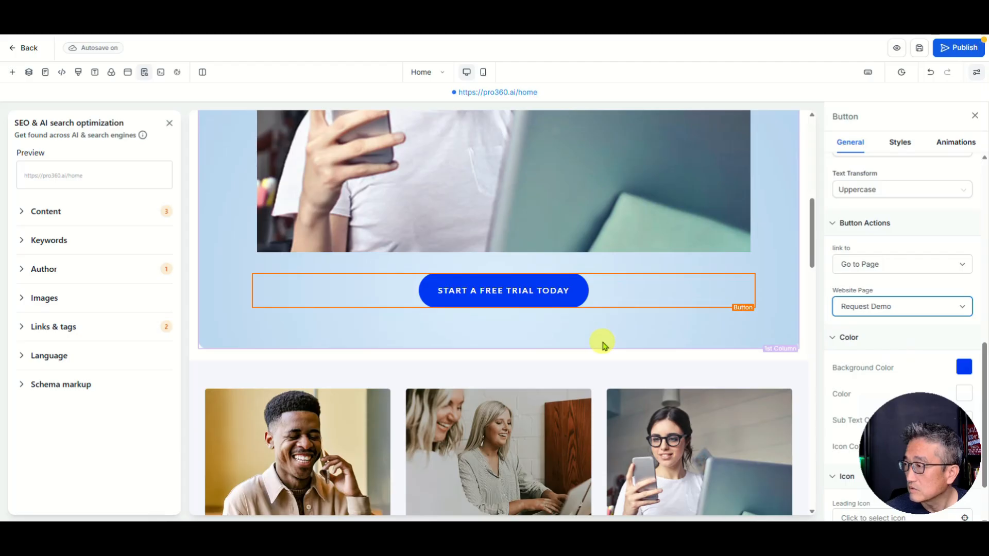
scroll(685, 316, "up", 10)
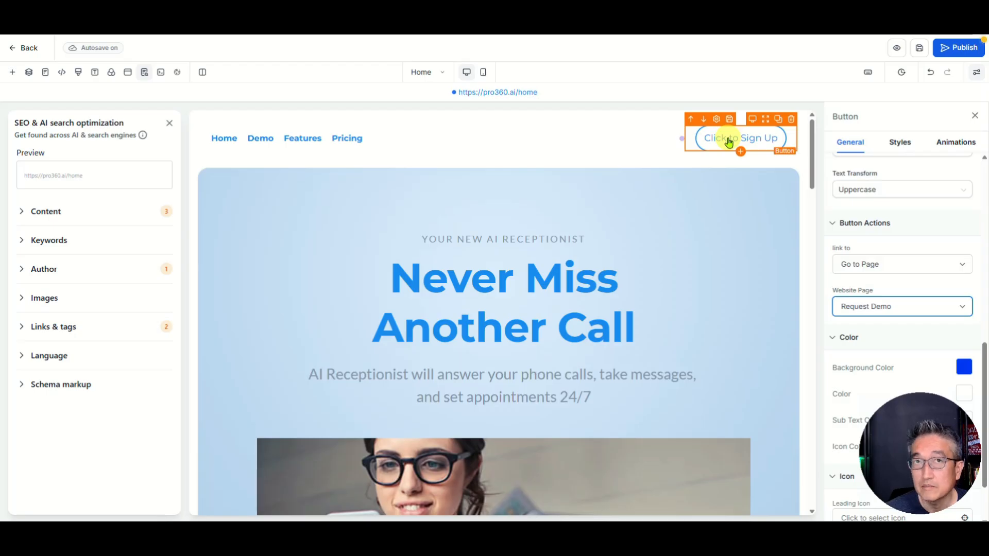
Step: Select the header's Click to Sign Up button and save the pending shared section changes
left_click(752, 147)
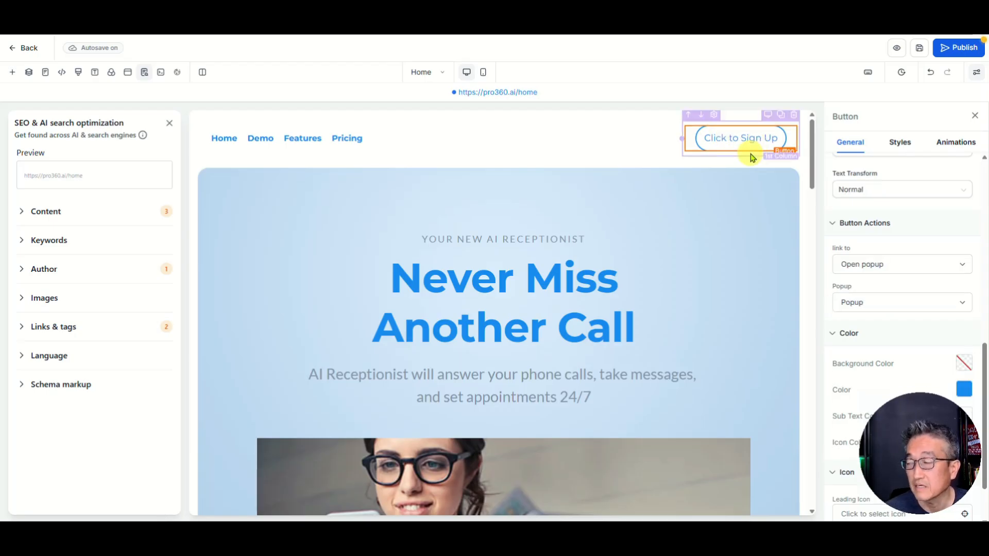
left_click(745, 148)
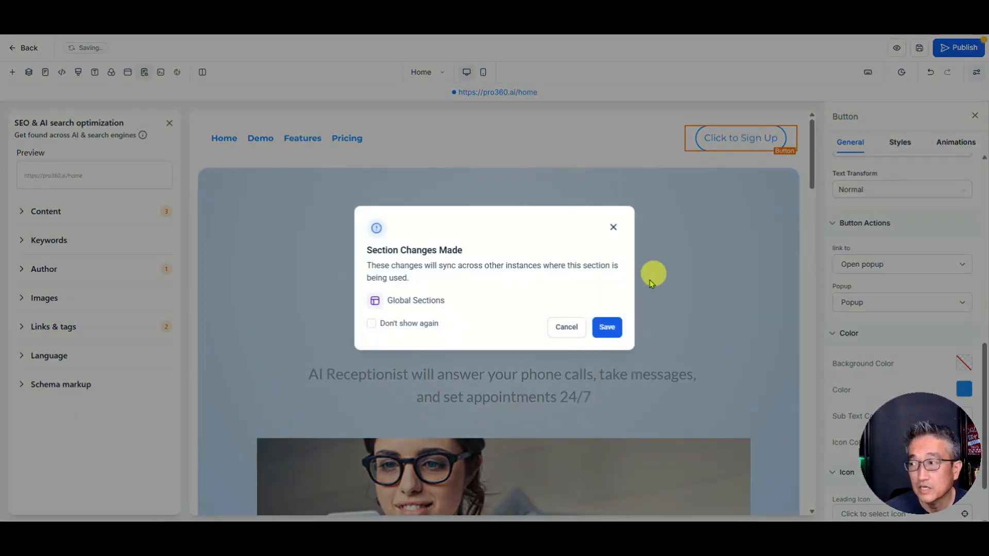
left_click(608, 329)
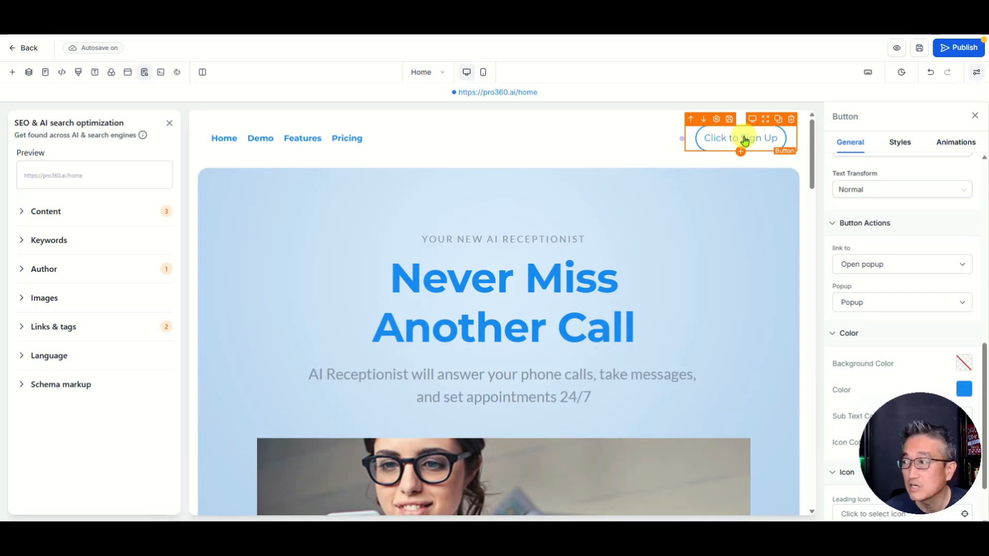
Step: Set the DEMO VOICE AI button's Website Page to Request Demo
scroll(716, 221, "down", 15)
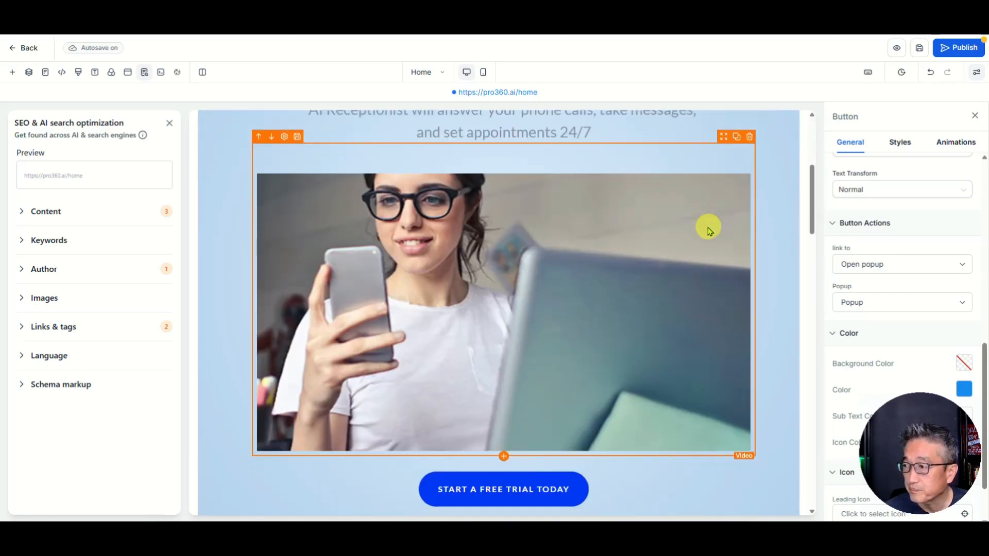
scroll(708, 231, "down", 8)
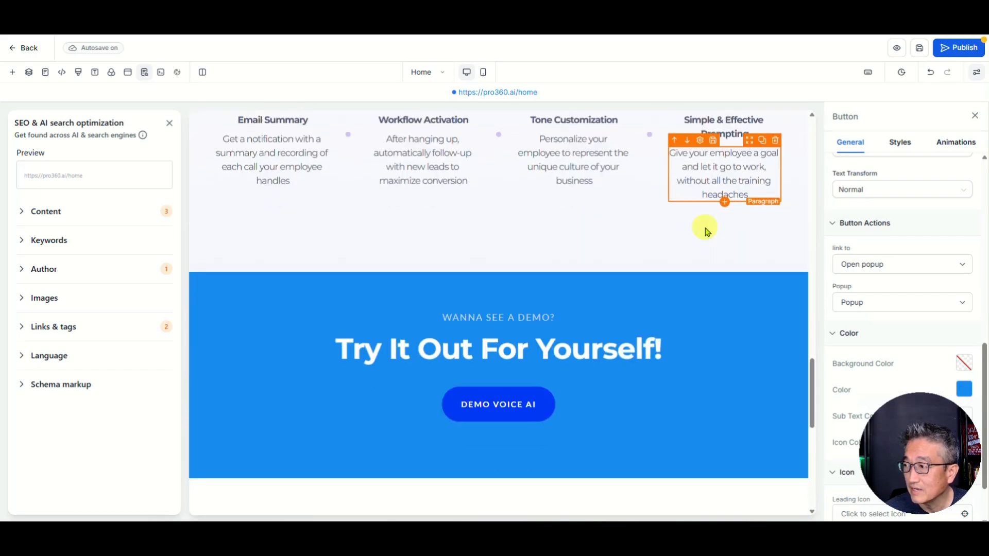
left_click(519, 215)
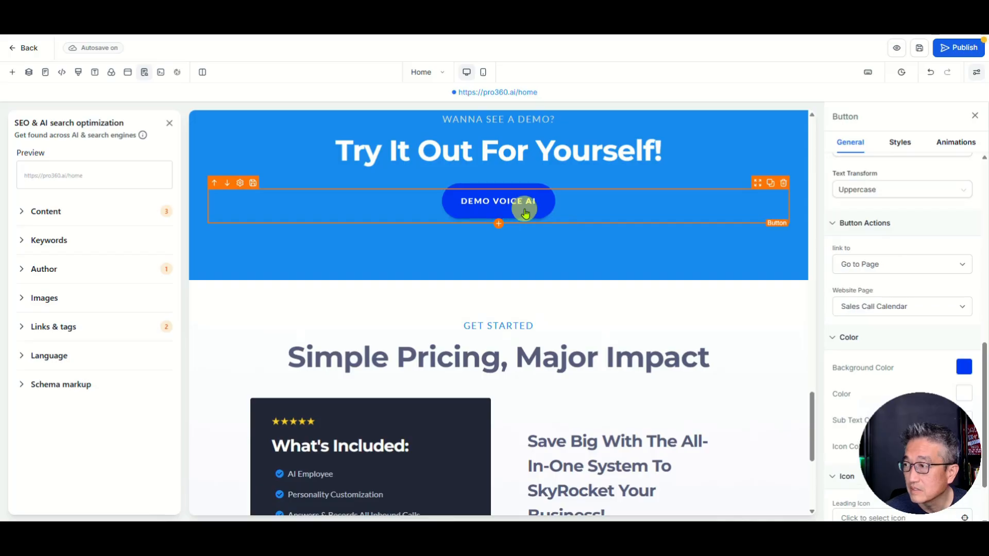
left_click(893, 315)
left_click(883, 347)
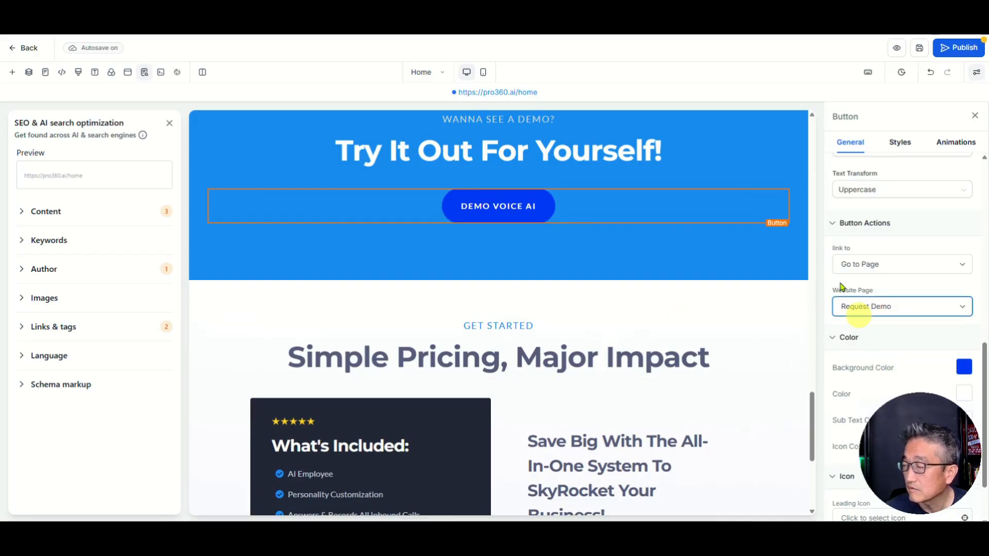
Step: Switch Click to Sign Up from a popup to Go to Page, Request Demo, then publish
scroll(768, 168, "up", 15)
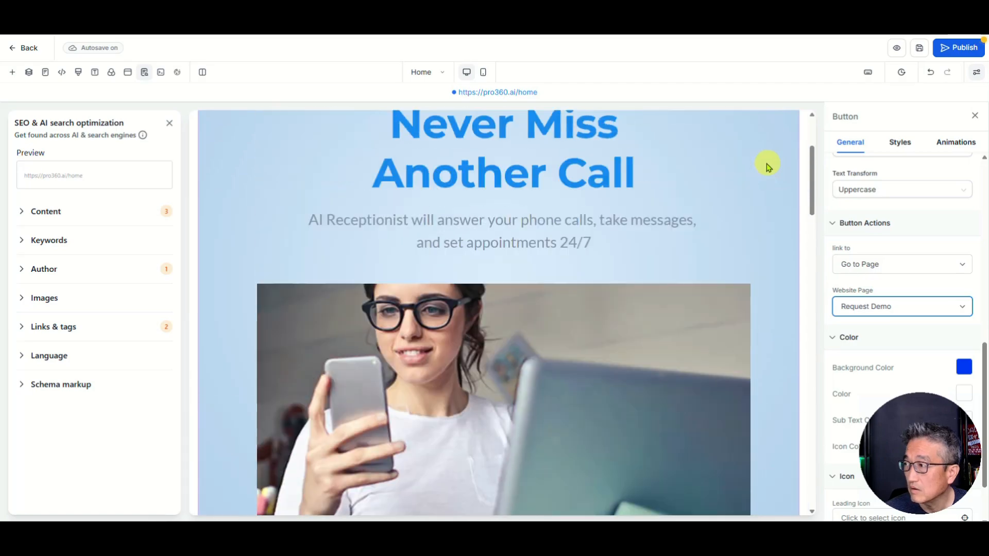
scroll(765, 166, "up", 3)
left_click(742, 145)
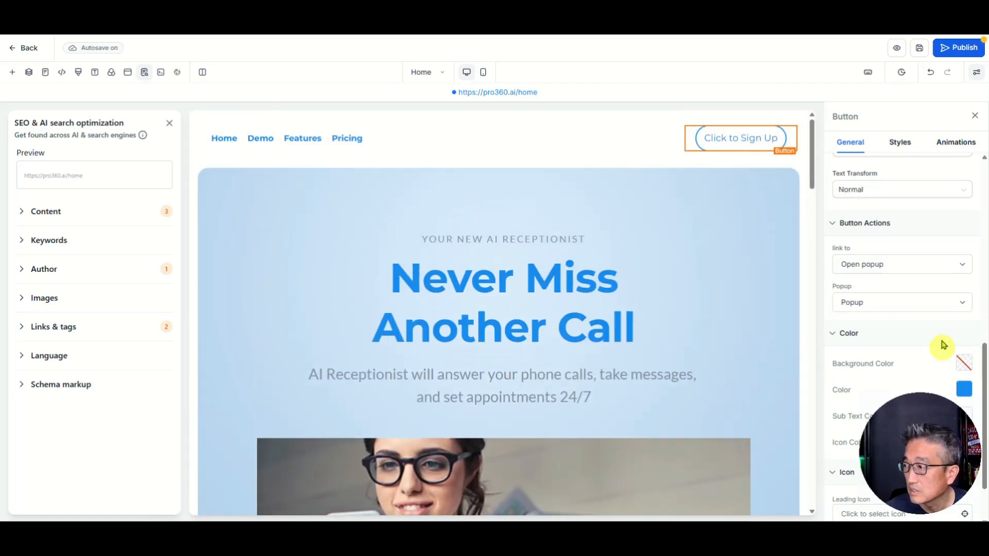
left_click(880, 265)
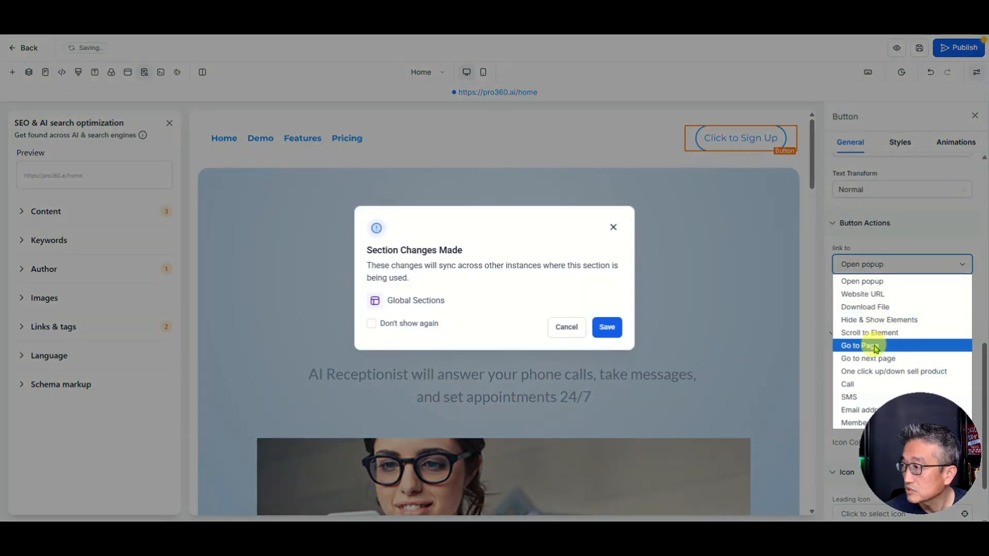
left_click(876, 346)
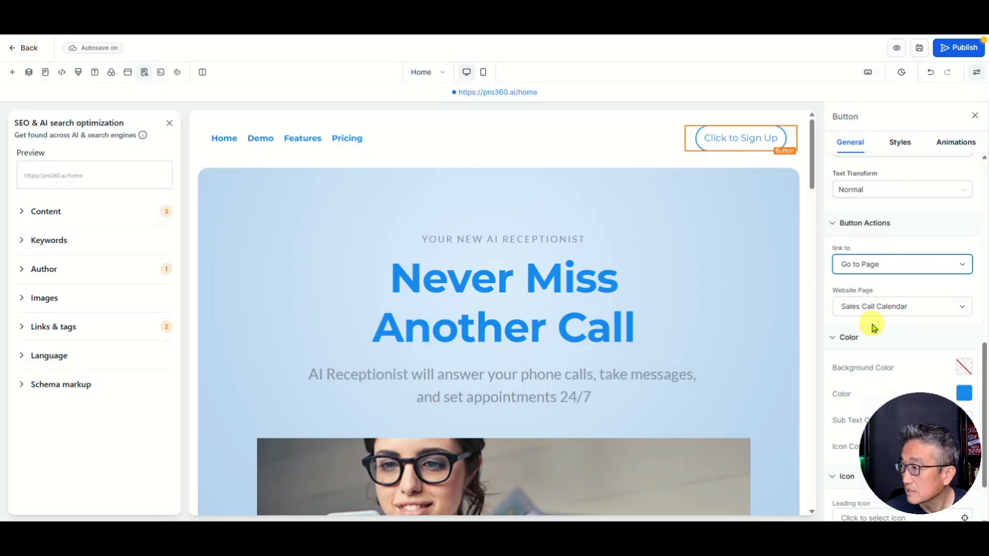
left_click(871, 307)
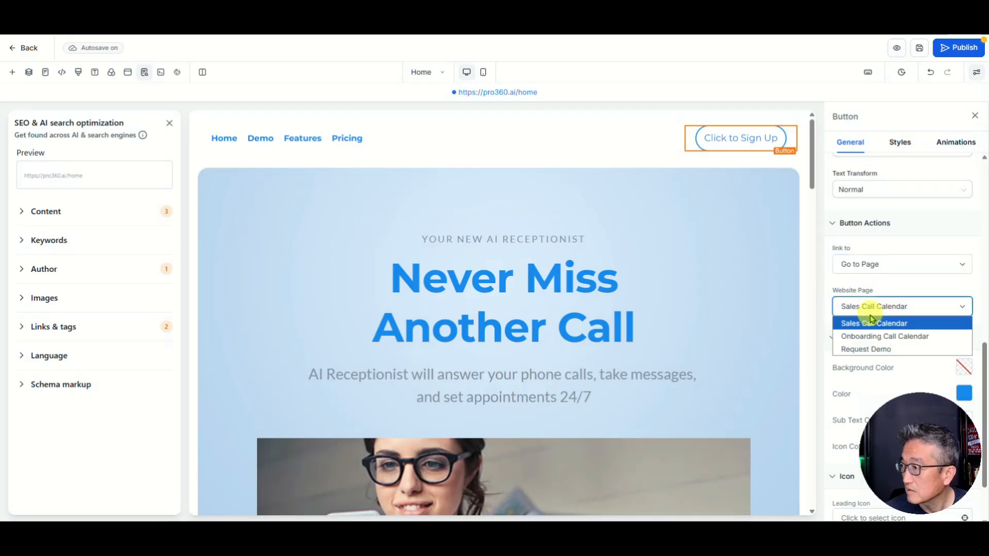
left_click(859, 350)
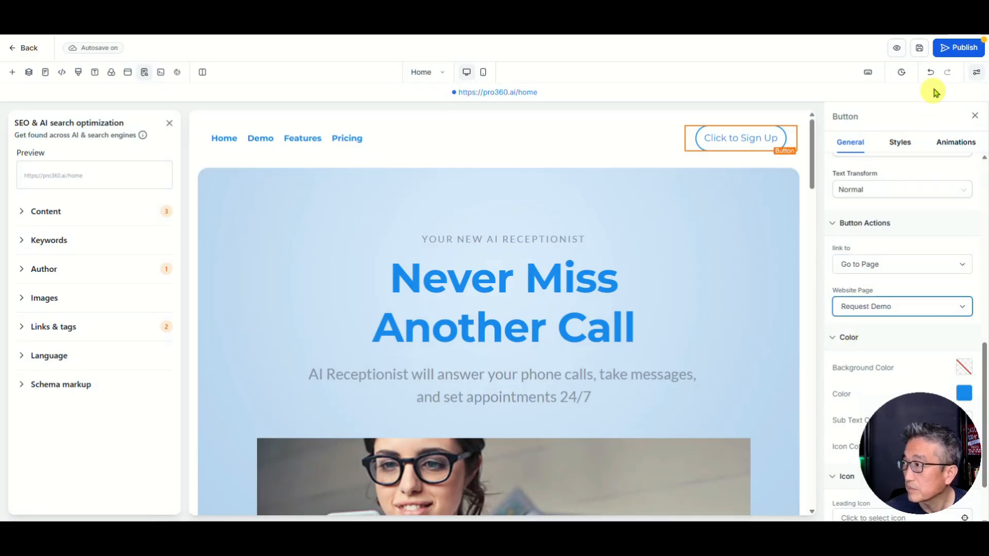
left_click(958, 47)
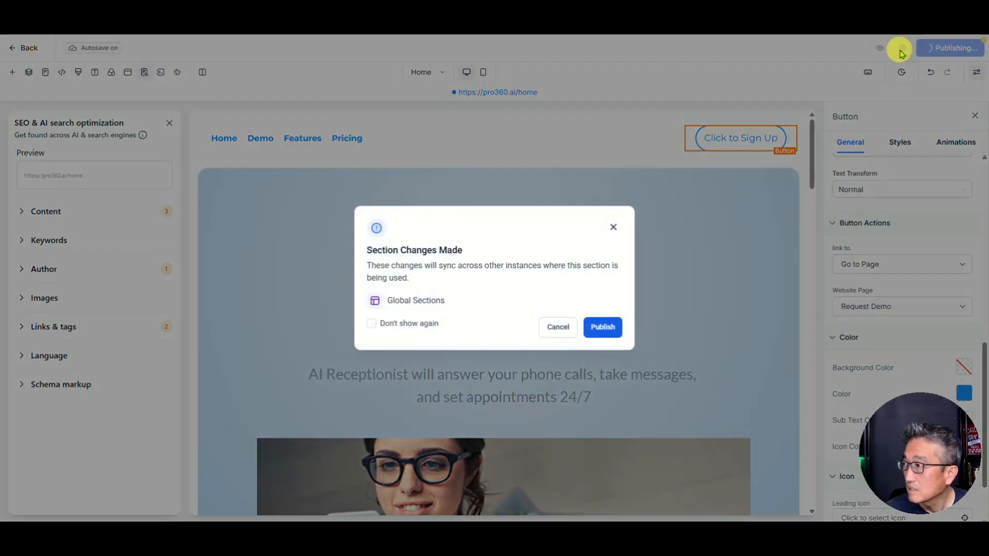
left_click(601, 334)
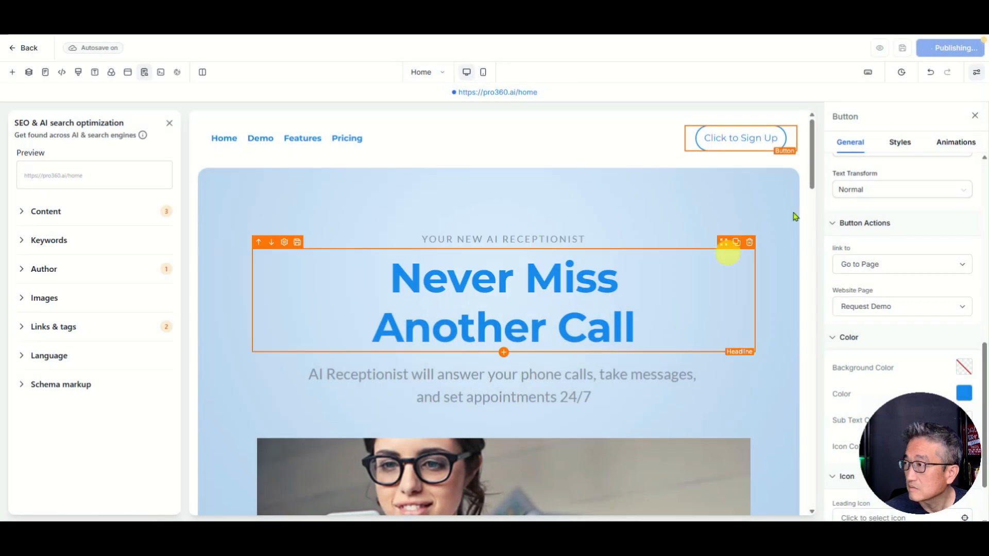
Step: Change GET STARTED TODAY from a popup to Go to Page, Request Demo, and republish
scroll(665, 188, "down", 20)
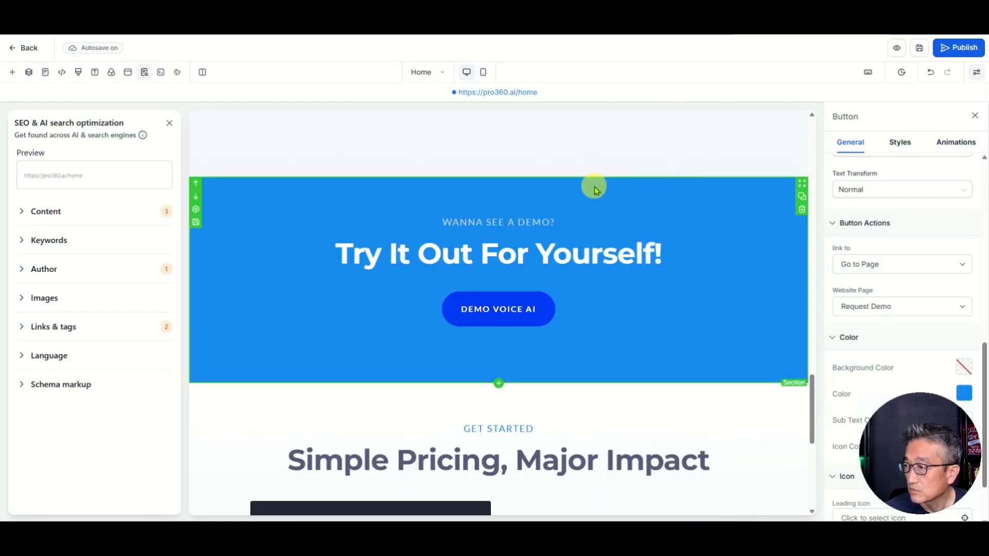
scroll(594, 191, "down", 7)
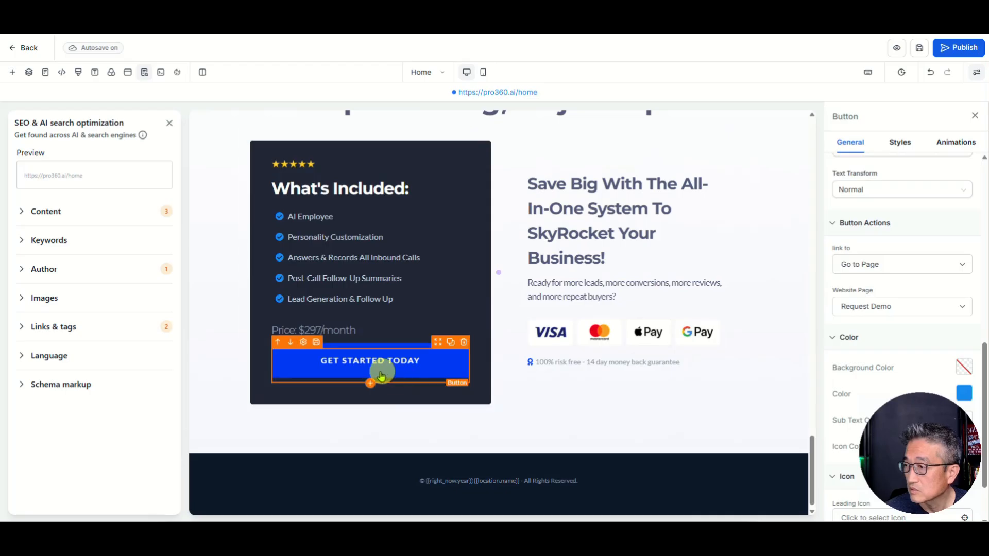
left_click(381, 376)
left_click(870, 273)
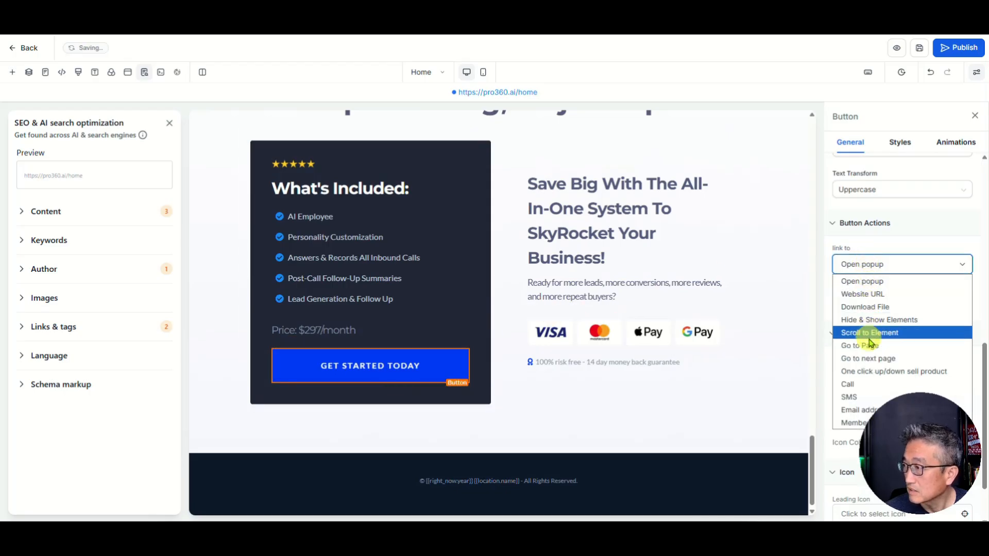
left_click(867, 345)
left_click(866, 312)
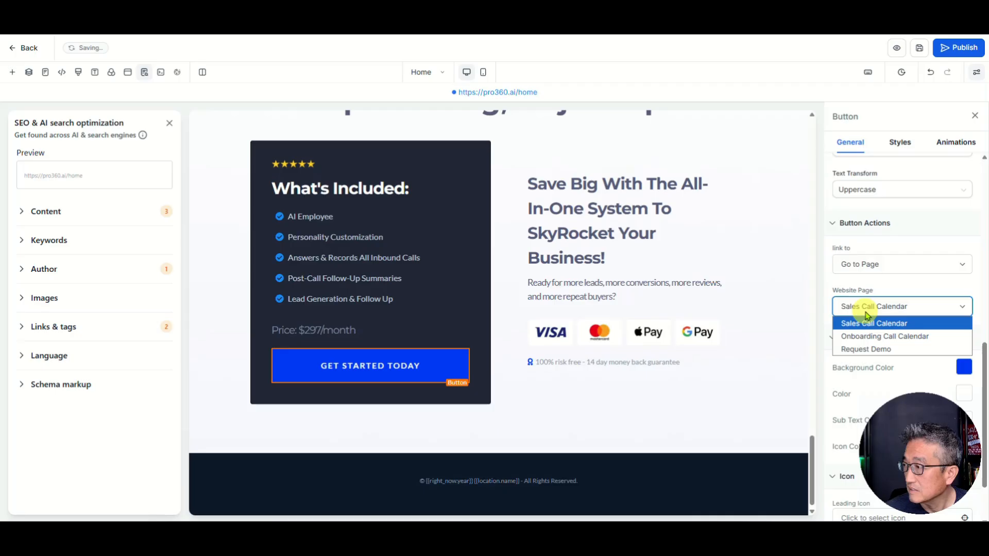
left_click(852, 349)
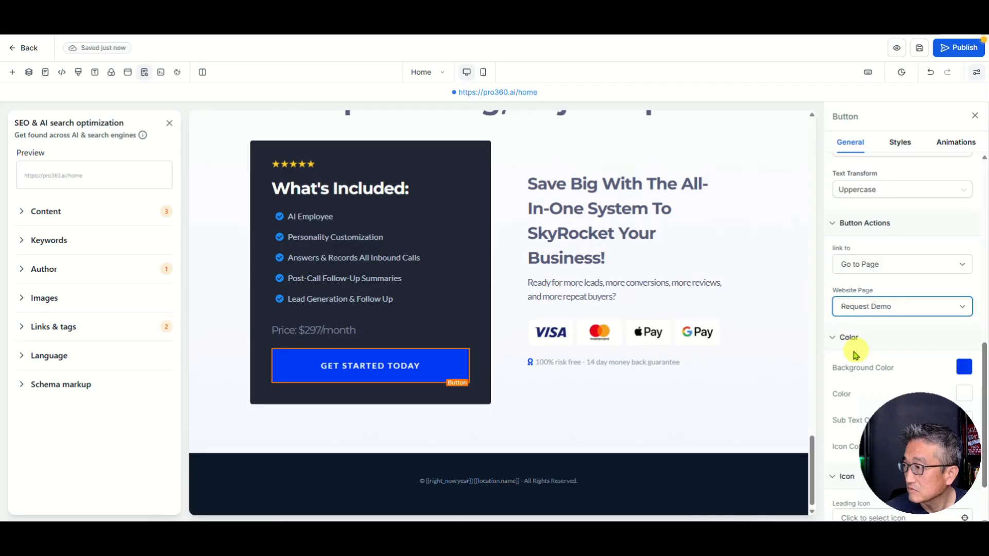
left_click(949, 49)
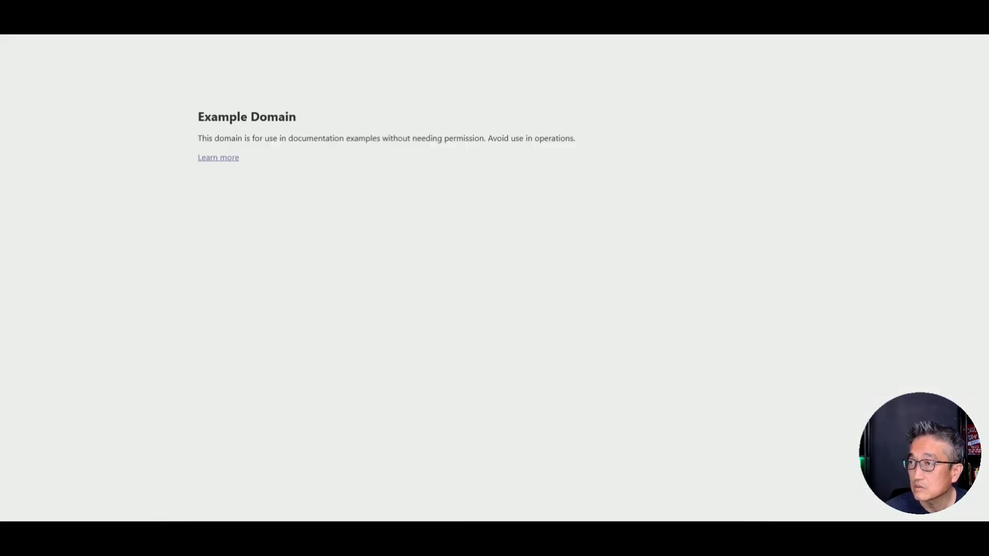
Step: Load the live pro360.ai site and scroll through the home page
key("ctrl+l")
type("pro")
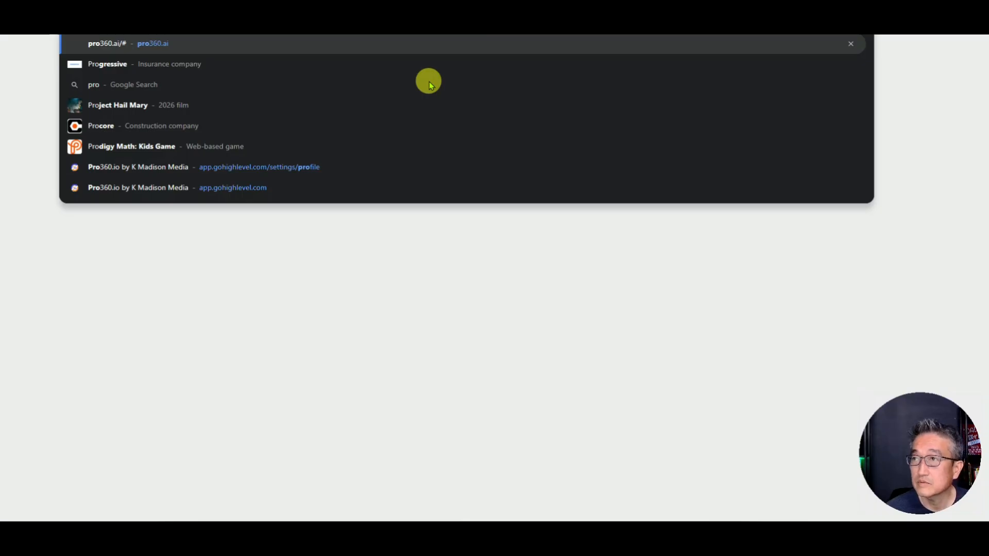
key("Return")
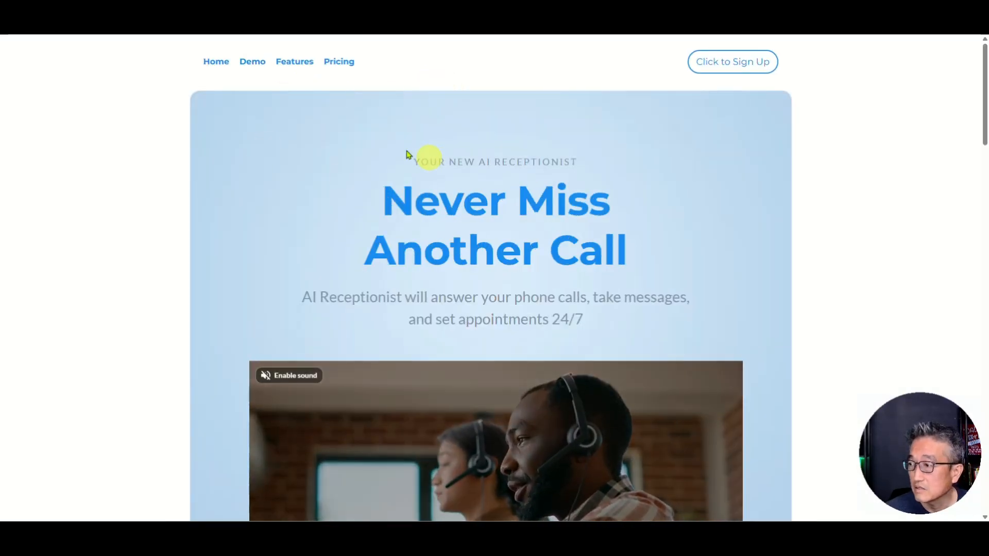
scroll(536, 178, "down", 3)
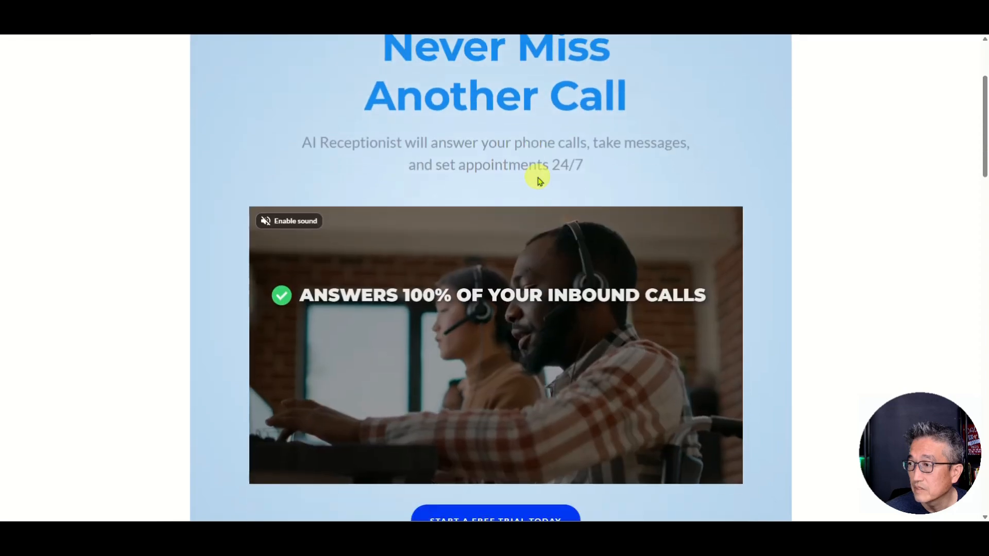
scroll(536, 177, "up", 2)
scroll(537, 173, "down", 3)
scroll(535, 170, "down", 5)
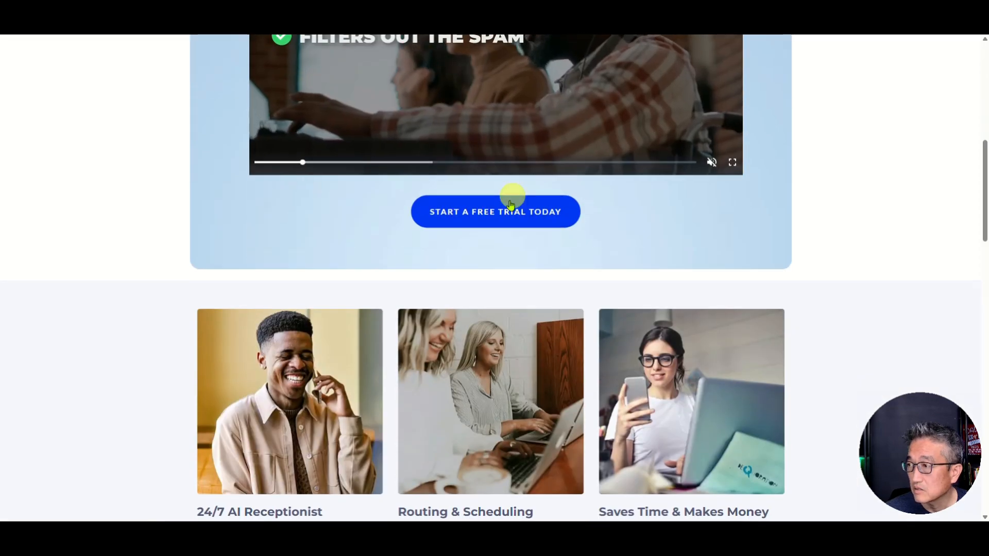
scroll(505, 201, "down", 6)
scroll(507, 196, "down", 1)
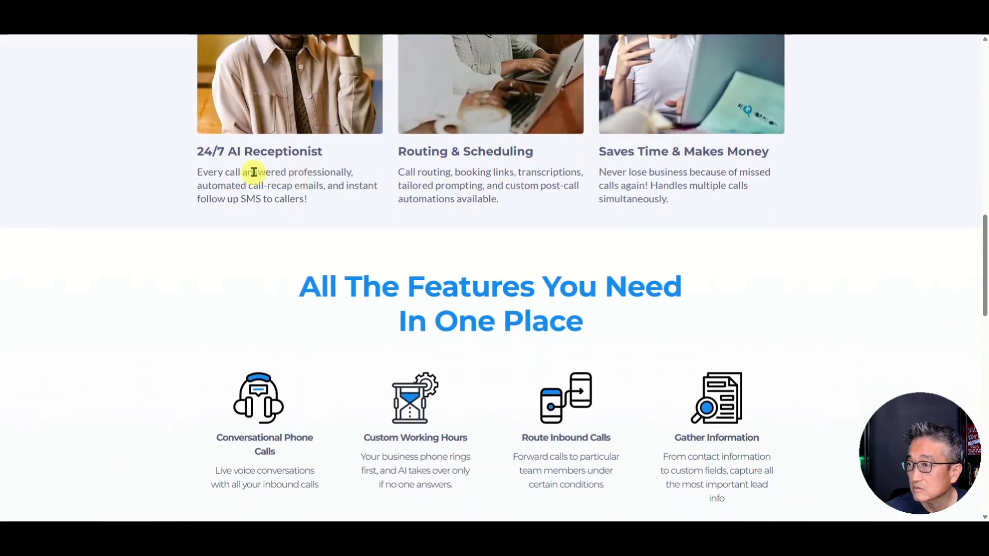
scroll(595, 164, "down", 4)
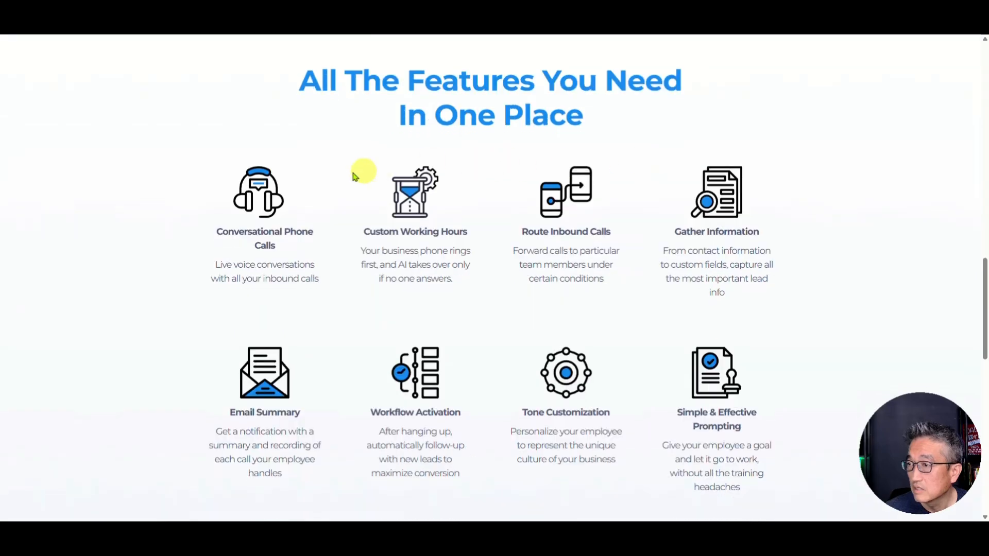
scroll(468, 163, "down", 4)
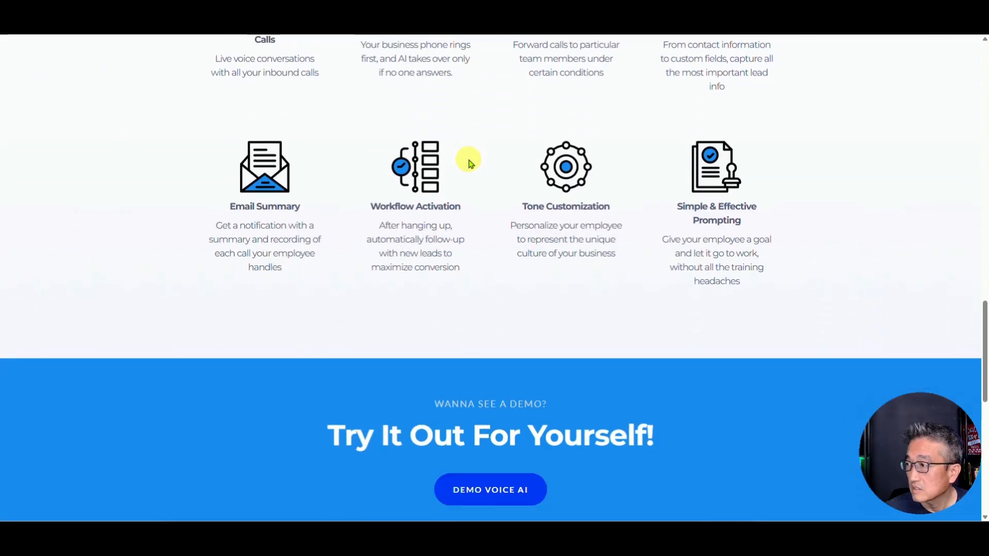
scroll(470, 163, "down", 4)
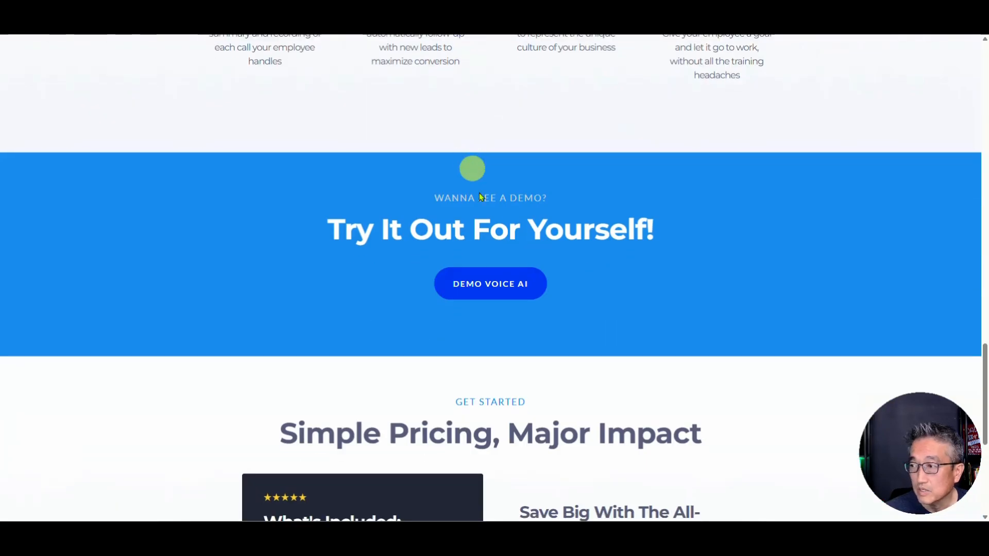
scroll(491, 229, "down", 6)
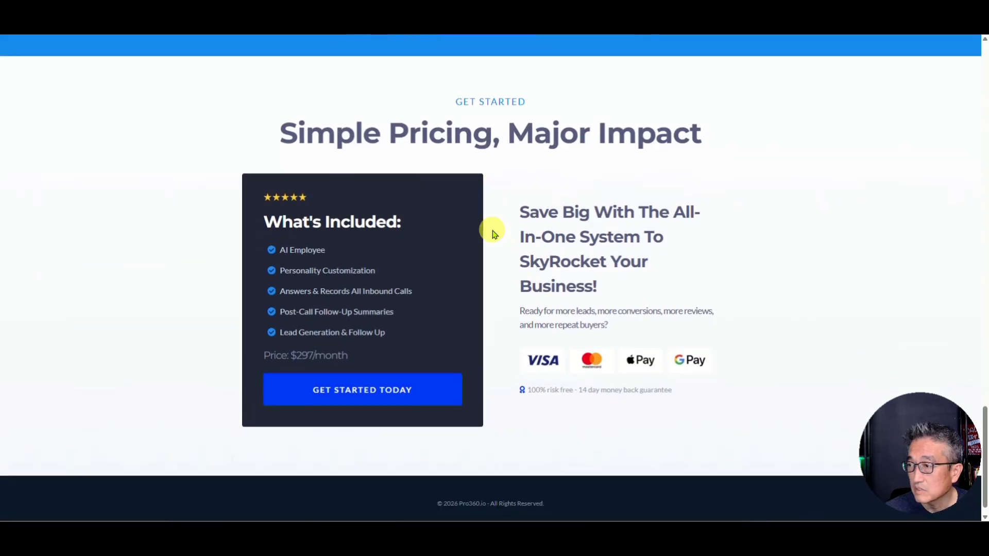
scroll(842, 279, "up", 5)
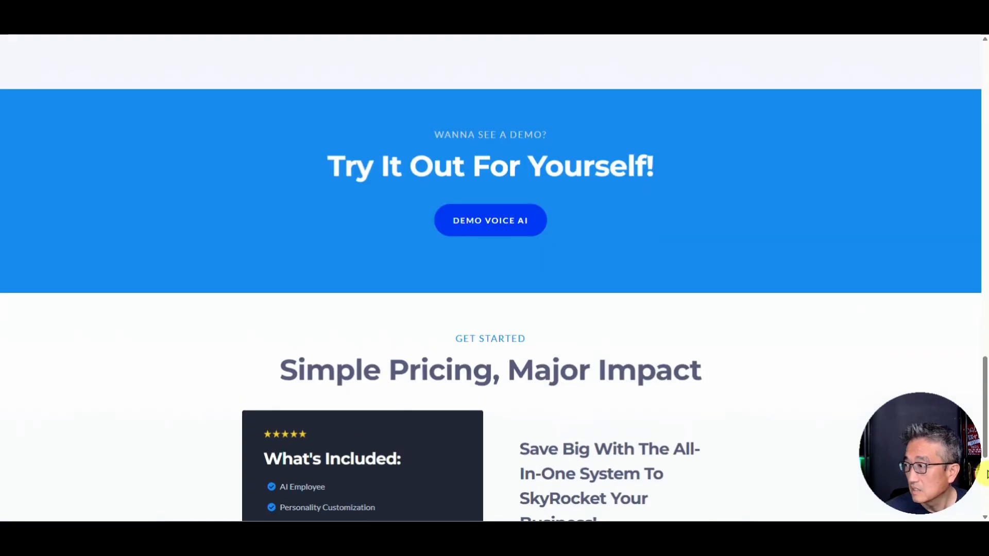
scroll(574, 220, "up", 20)
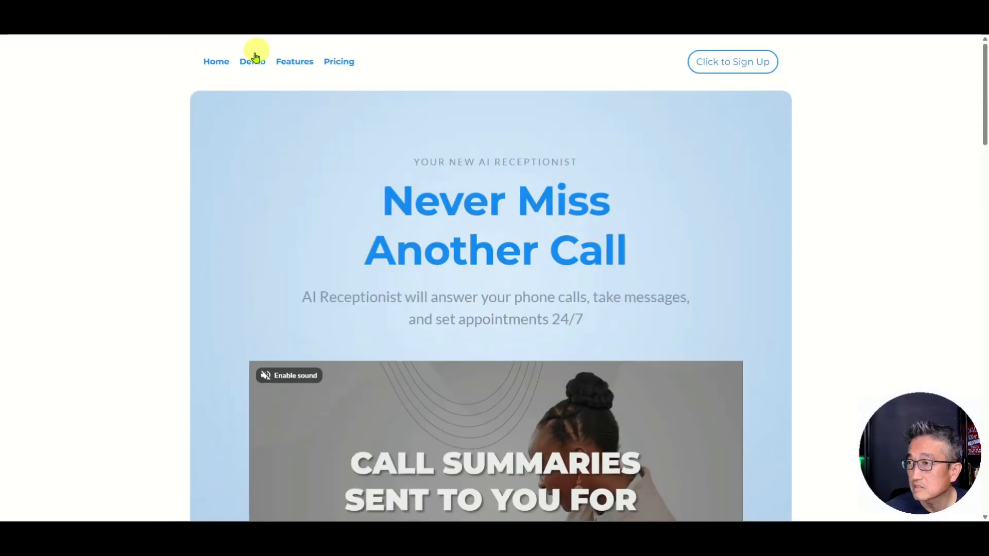
Step: Test that the Demo nav link opens the Request Demo form, then close the sign-up popup
left_click(254, 59)
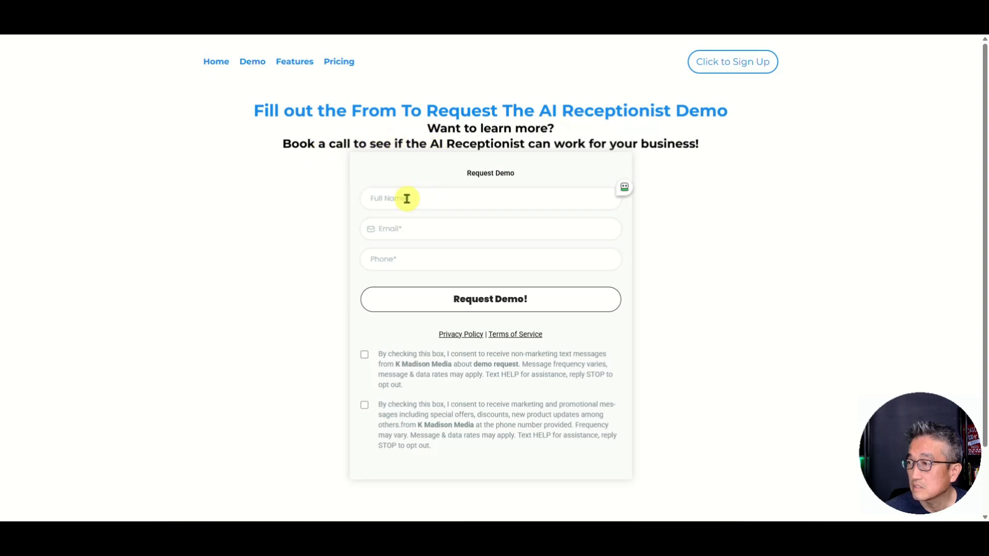
scroll(533, 354, "down", 2)
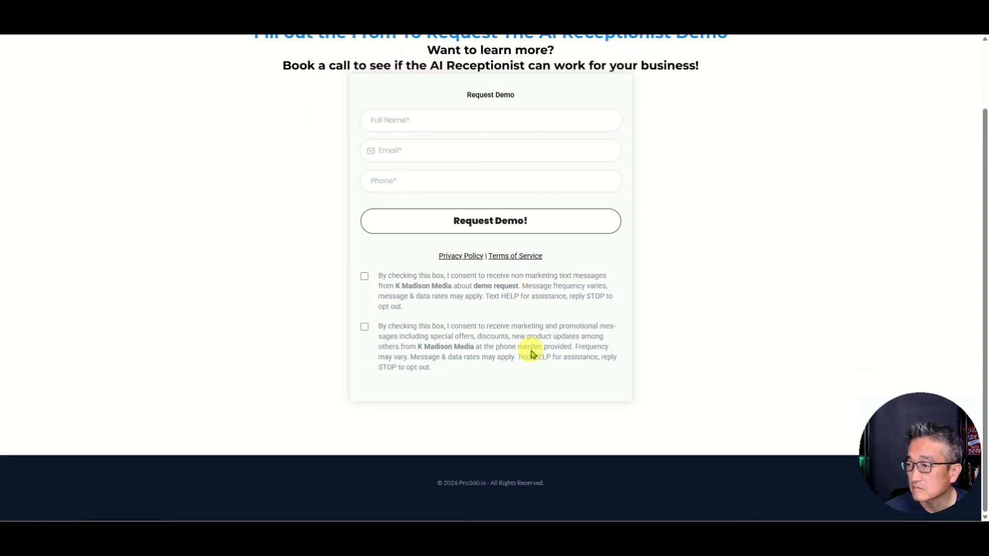
scroll(530, 351, "up", 2)
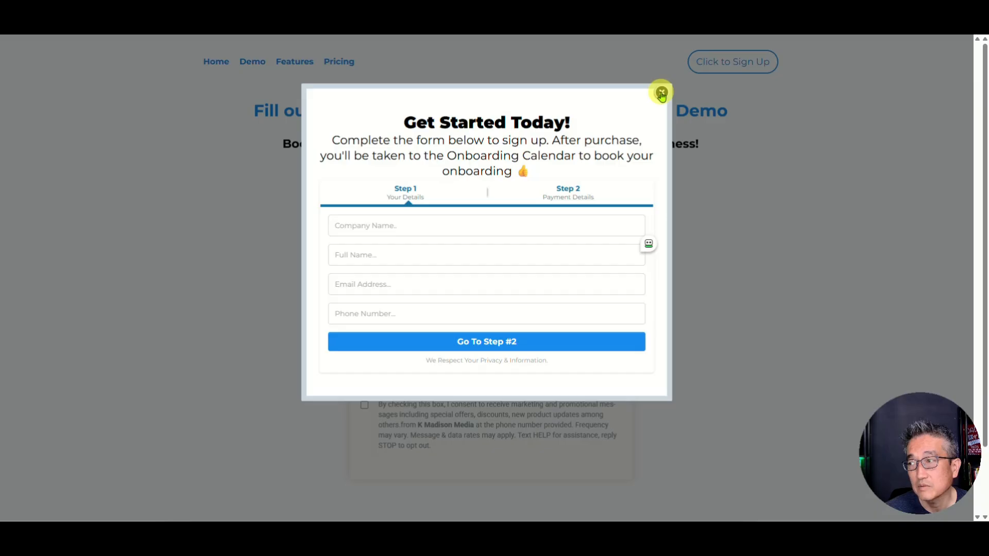
left_click(661, 92)
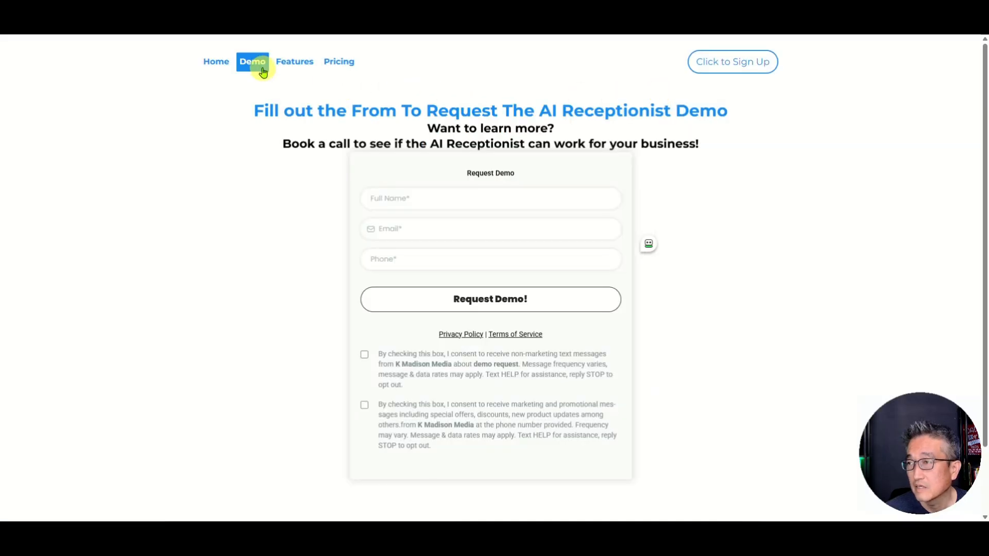
Step: Test the Features and Pricing links, the pricing Get Started Today button, and the Home link
left_click(296, 62)
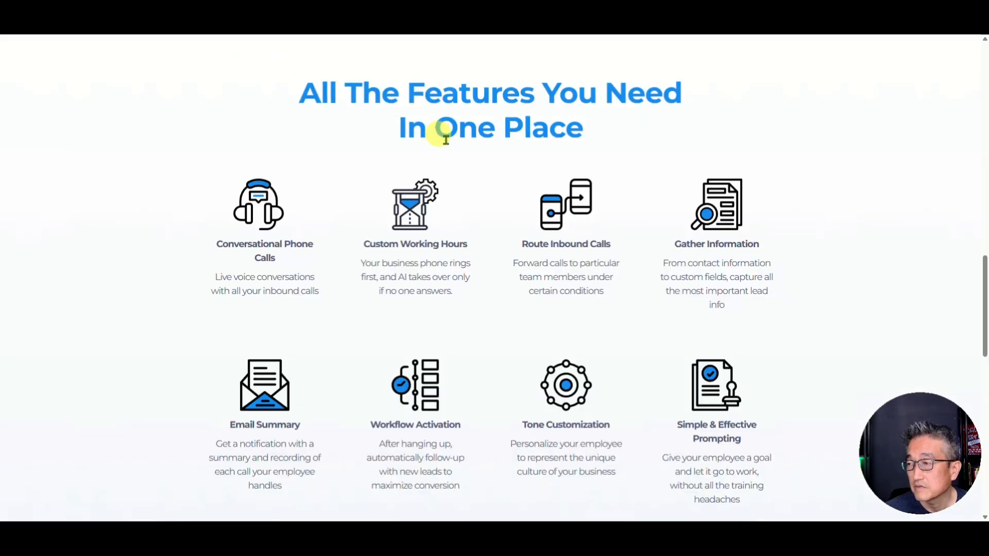
scroll(451, 155, "up", 6)
scroll(460, 158, "down", 4)
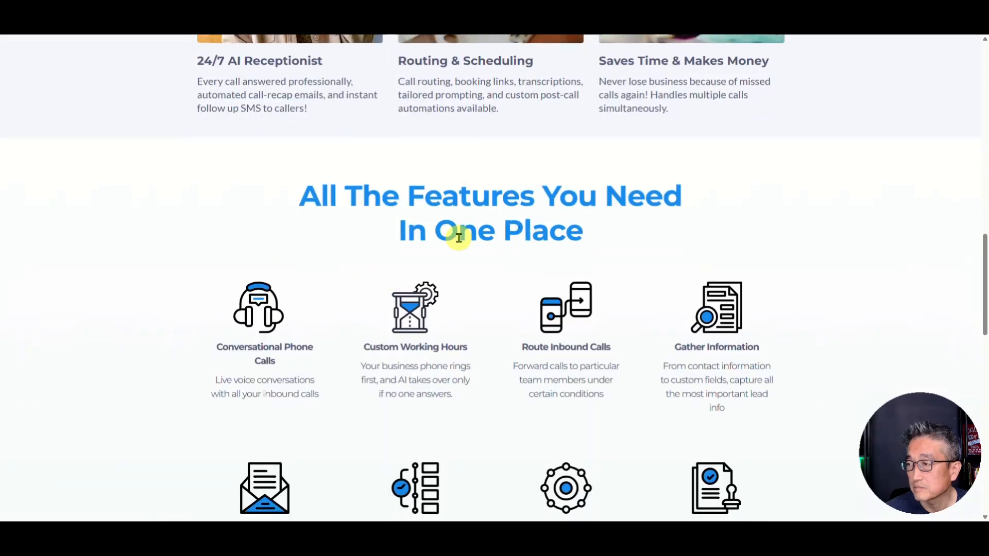
scroll(457, 237, "up", 12)
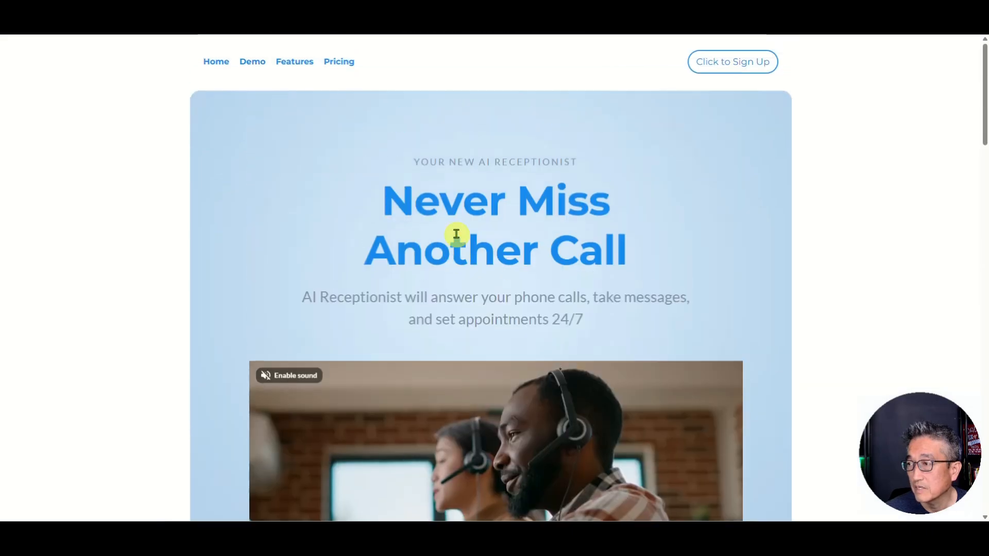
left_click(339, 62)
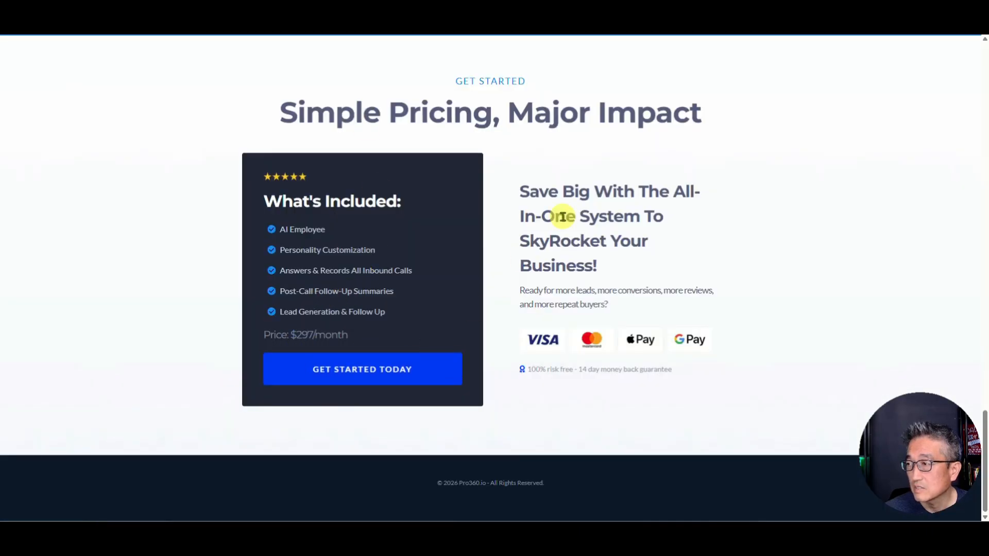
left_click(367, 368)
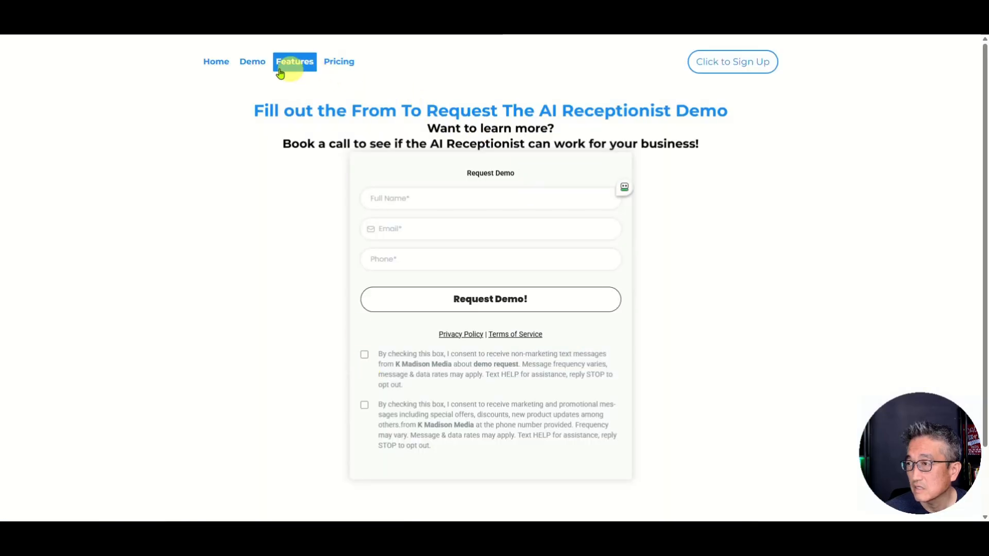
left_click(217, 63)
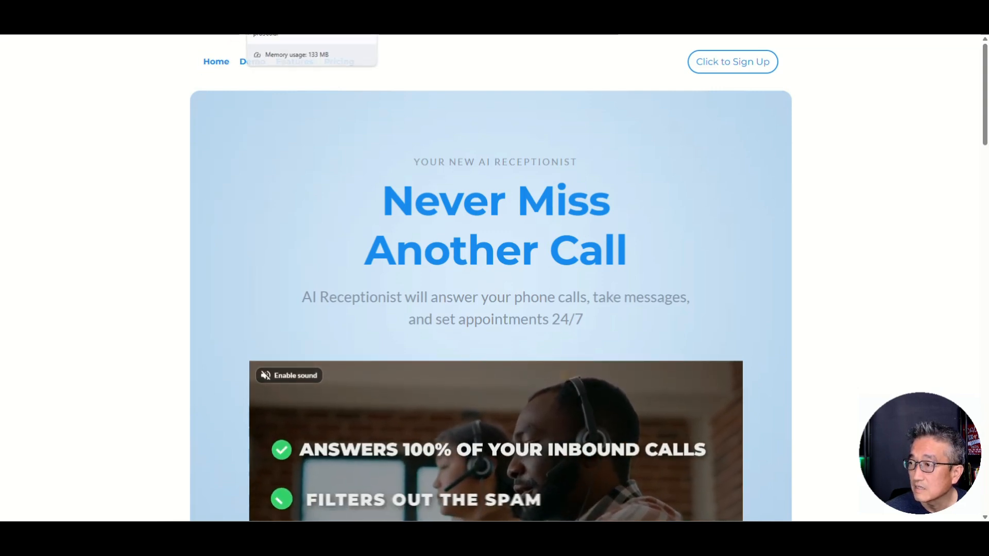
left_click(288, 10)
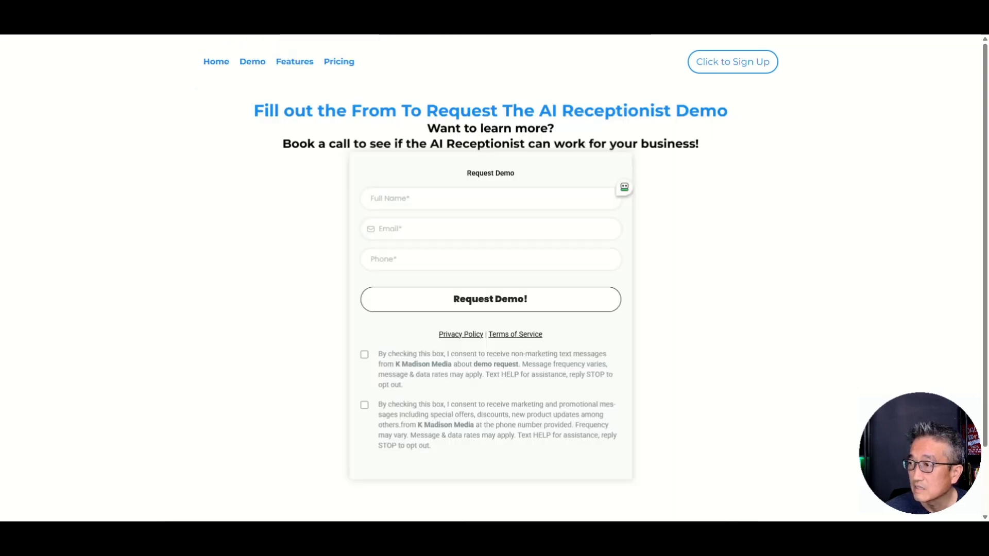
left_click(223, 62)
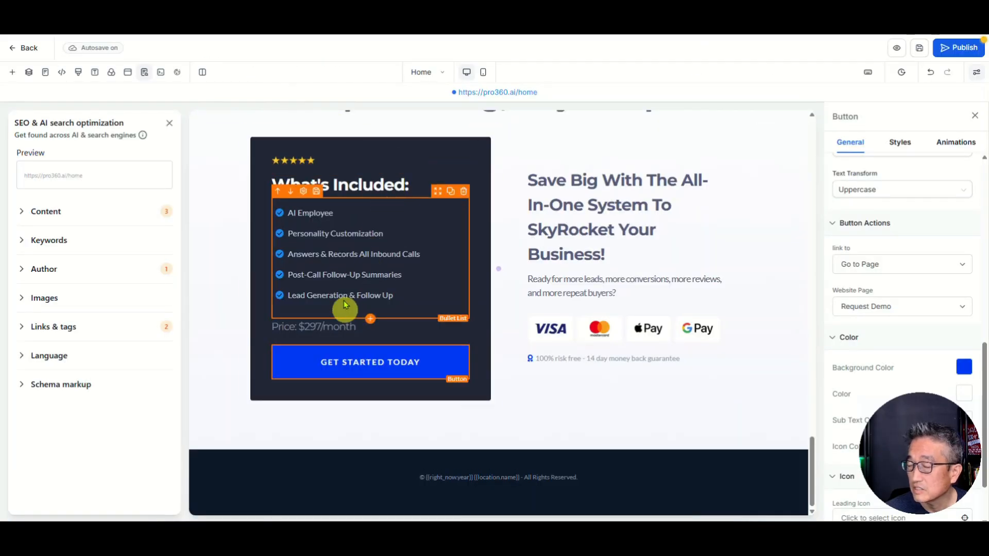
Step: Set the Home navigation link to open in the same tab
scroll(347, 276, "up", 10)
scroll(355, 258, "up", 10)
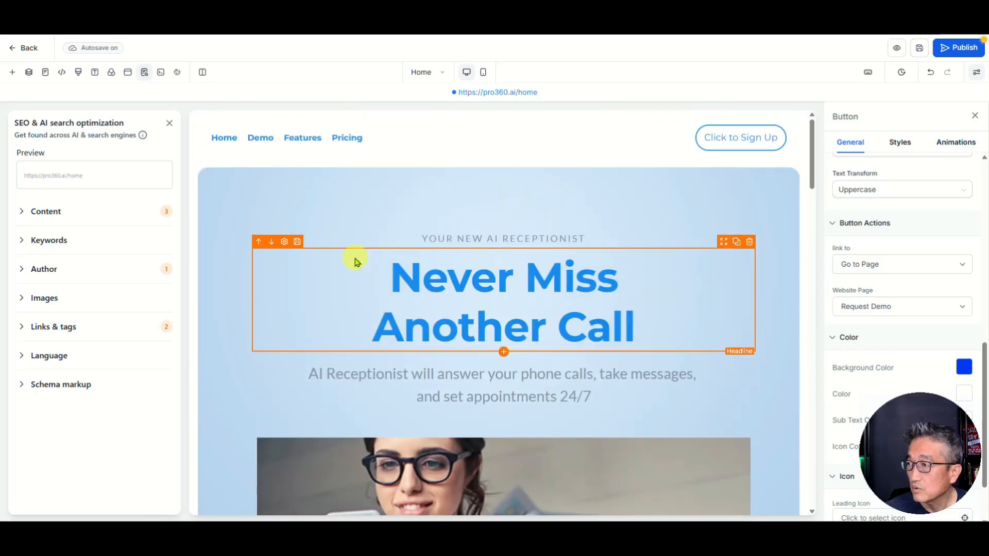
left_click(481, 138)
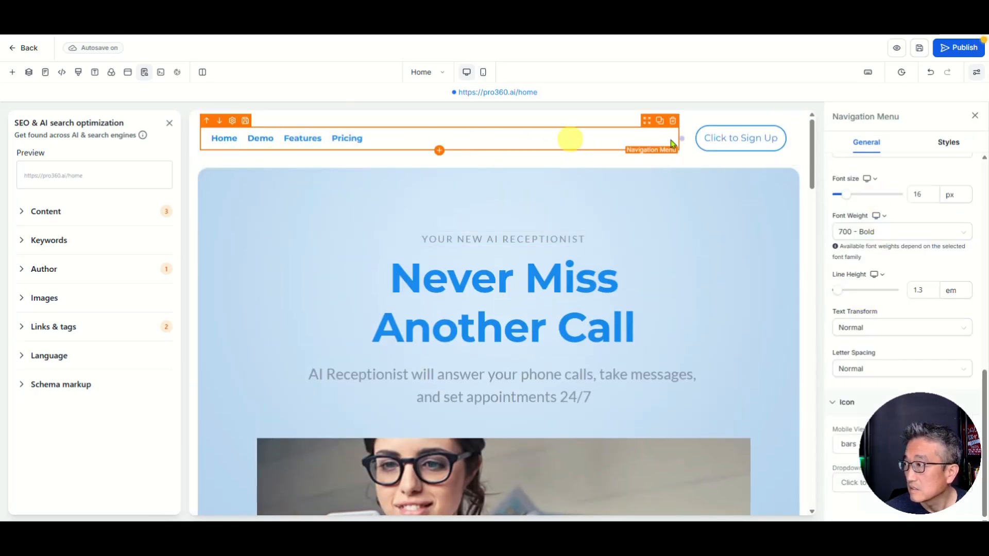
scroll(901, 254, "up", 5)
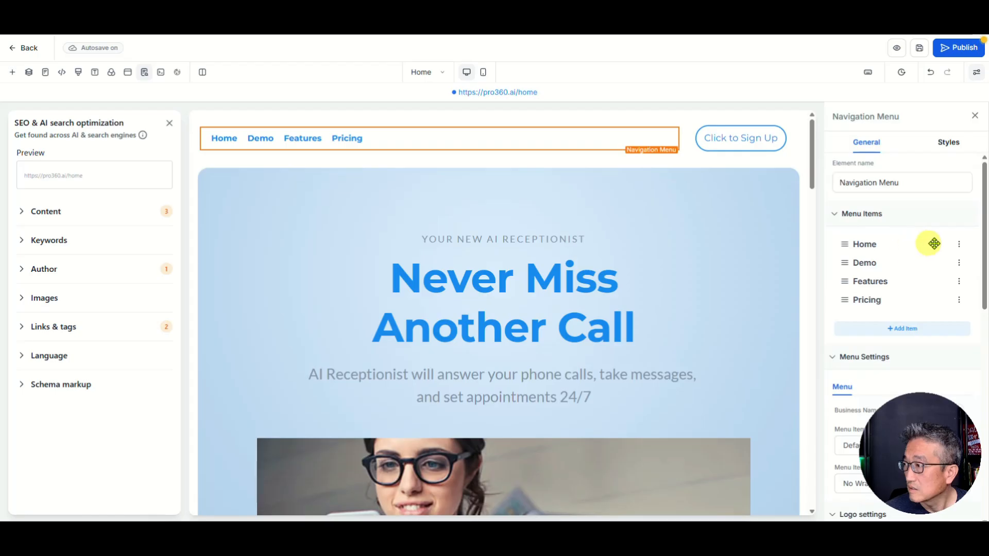
left_click(959, 245)
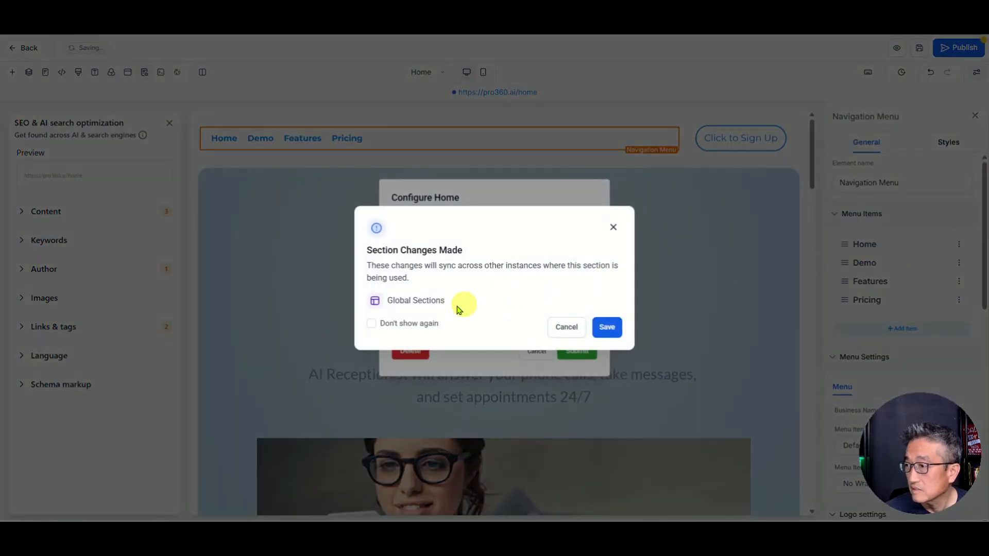
left_click(608, 328)
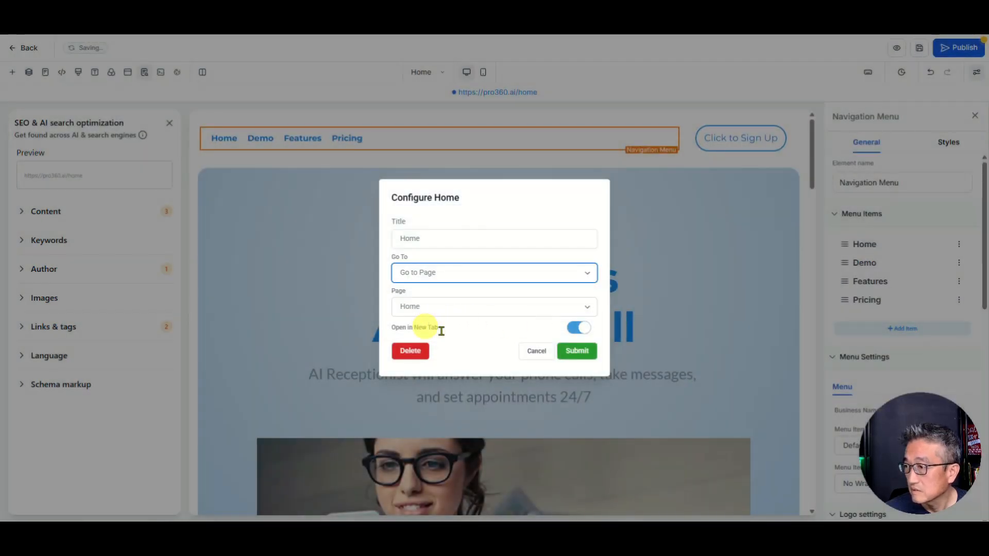
left_click(579, 327)
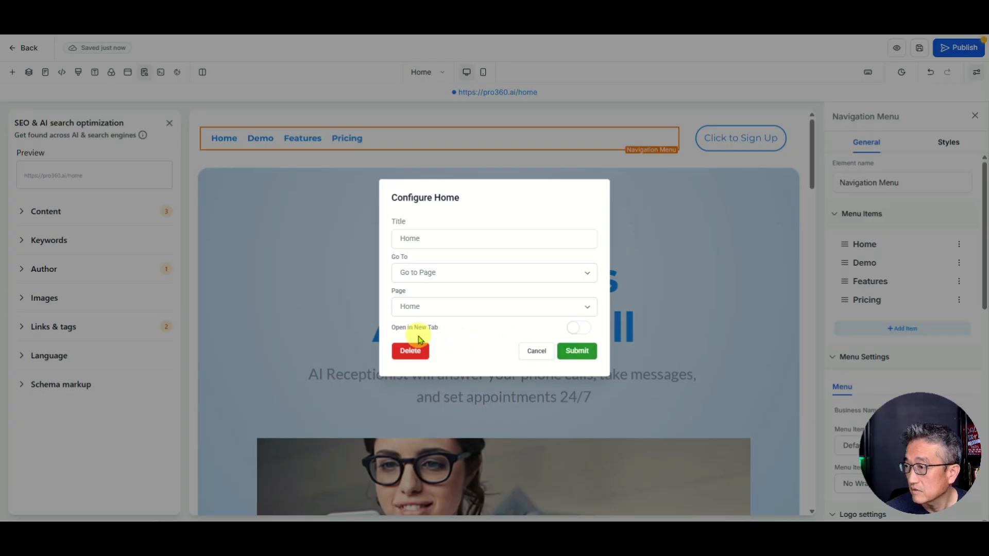
left_click(575, 352)
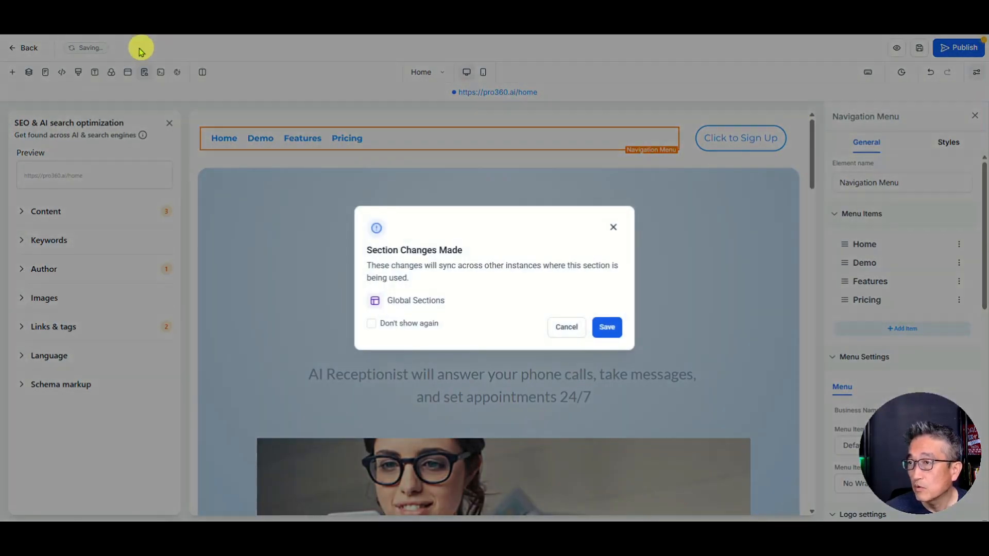
Step: Sync the shared header change, republish the site, and return to the Pages list
left_click(606, 328)
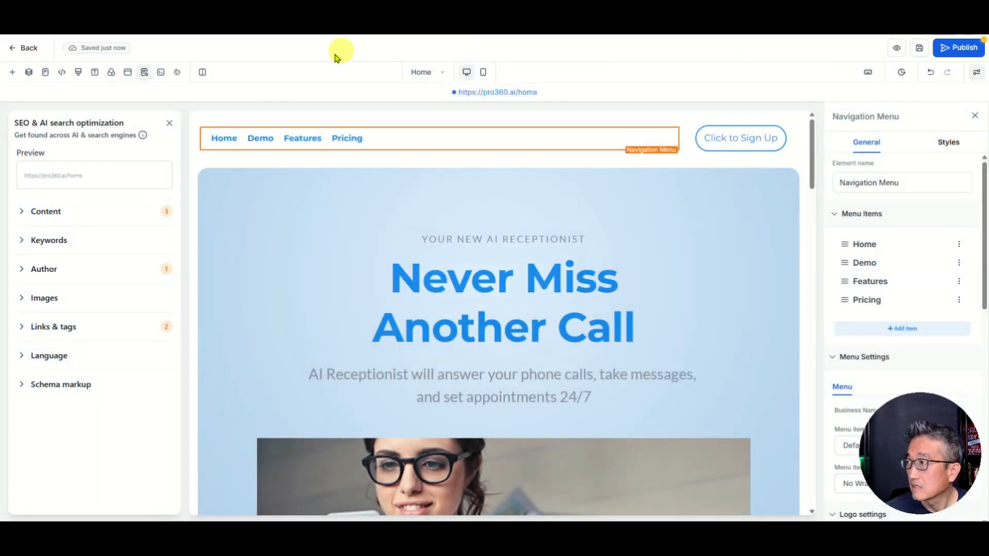
left_click(952, 54)
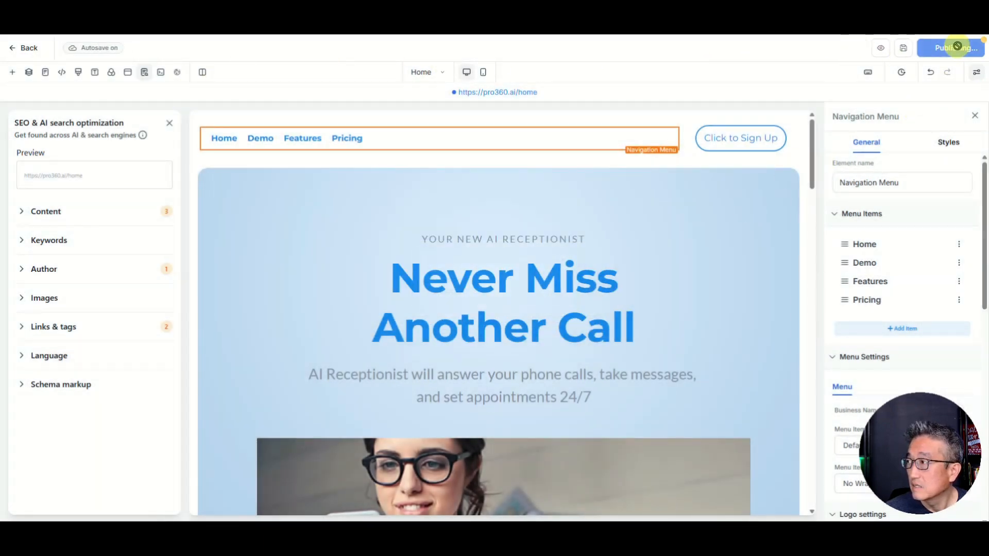
left_click(29, 52)
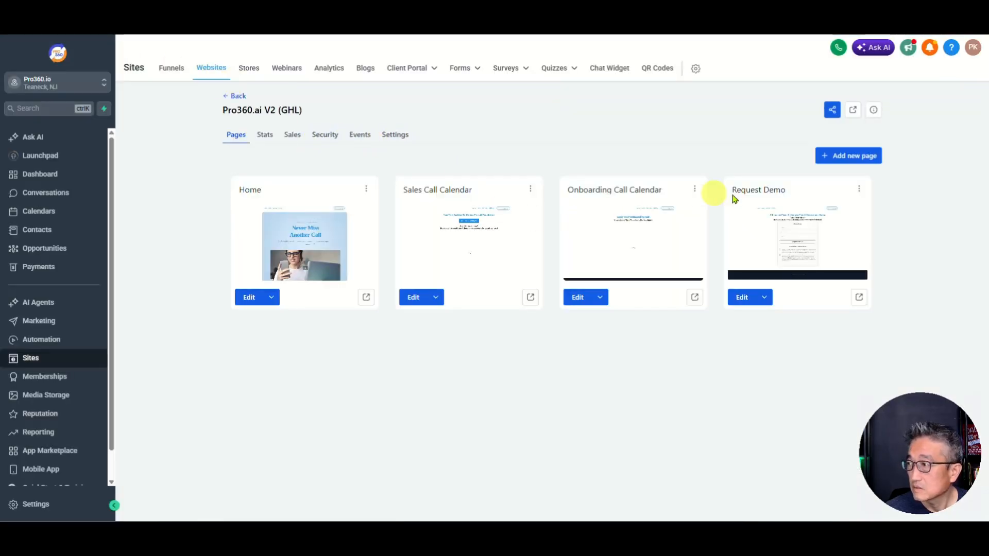
Step: Correct the Request Demo headline from 'From' to 'Form', then save and publish the page
left_click(742, 298)
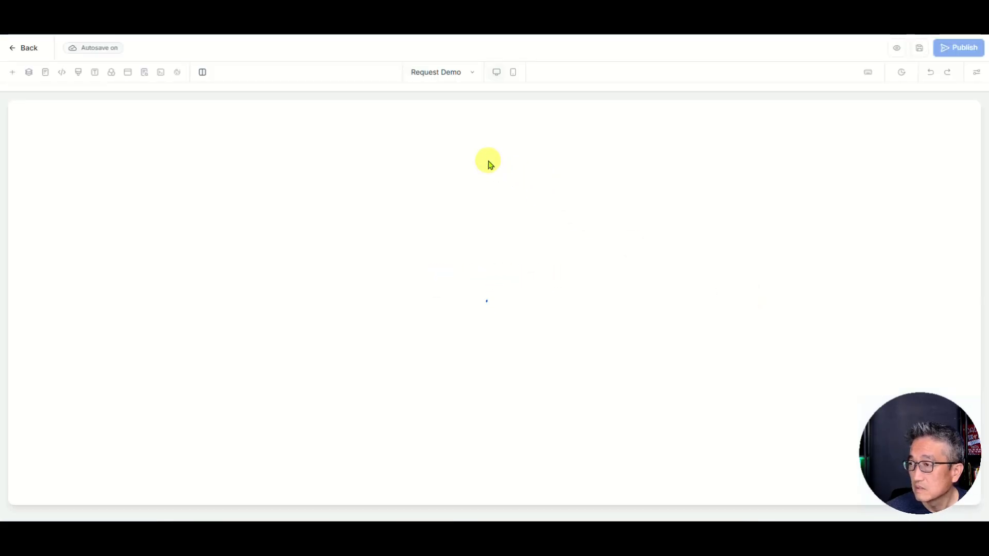
left_click(371, 186)
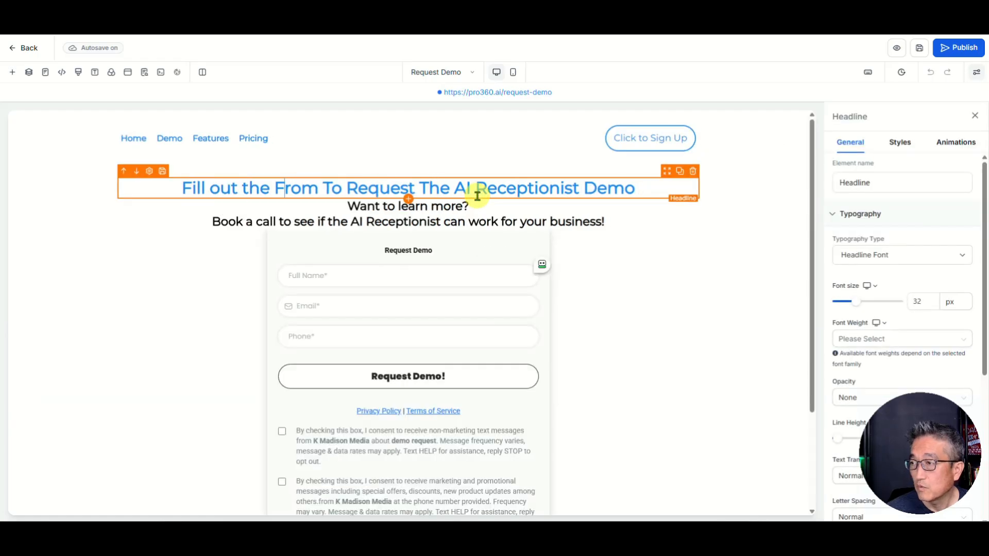
key("Delete")
key("Delete")
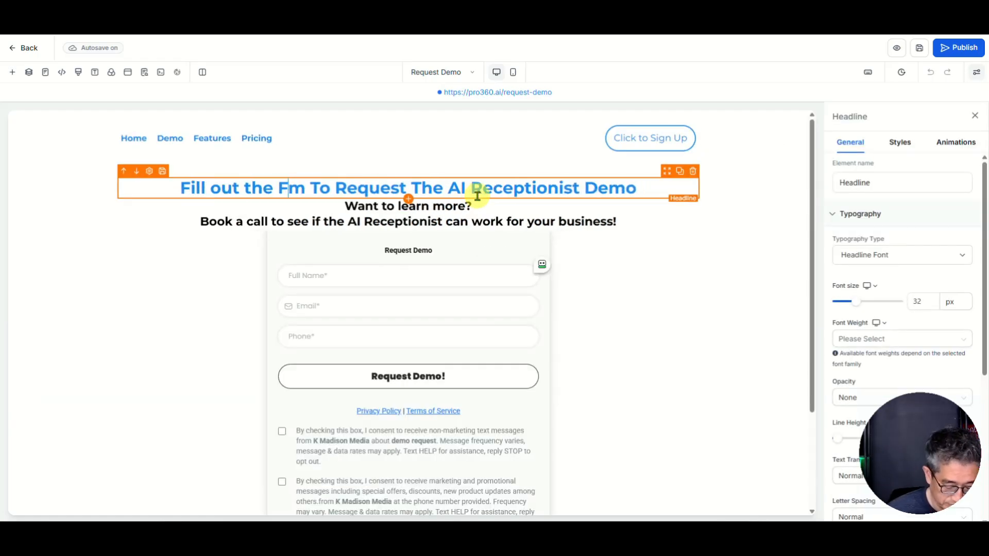
type("or")
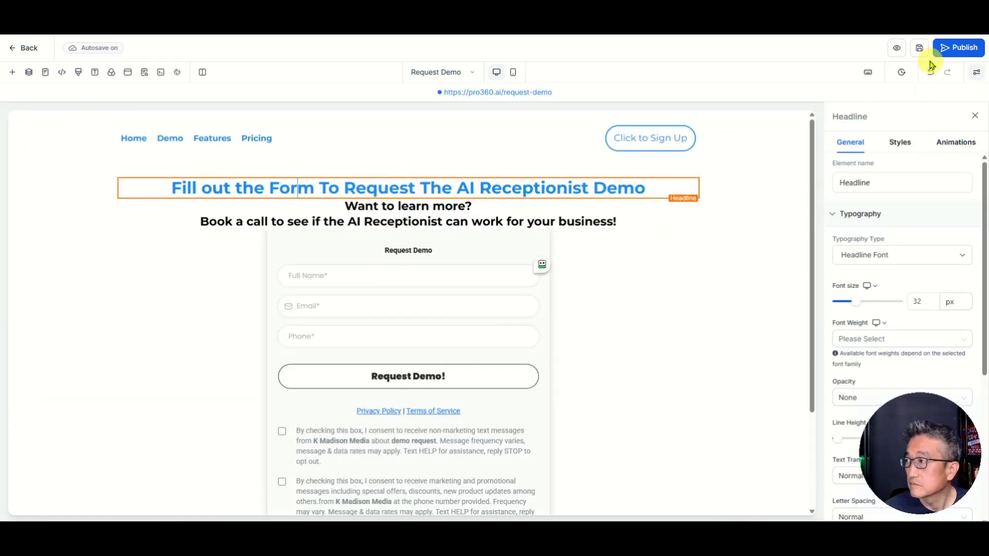
left_click(919, 49)
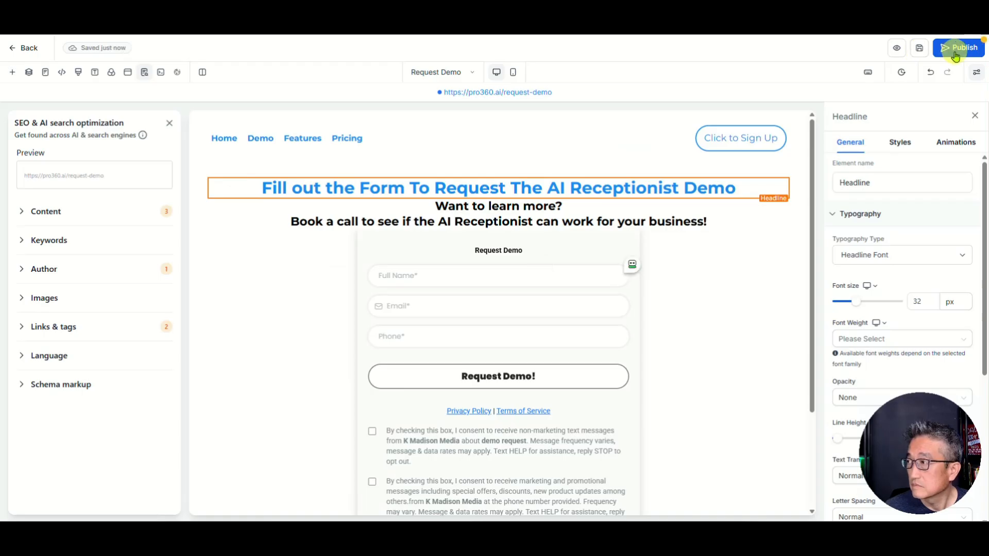
left_click(955, 54)
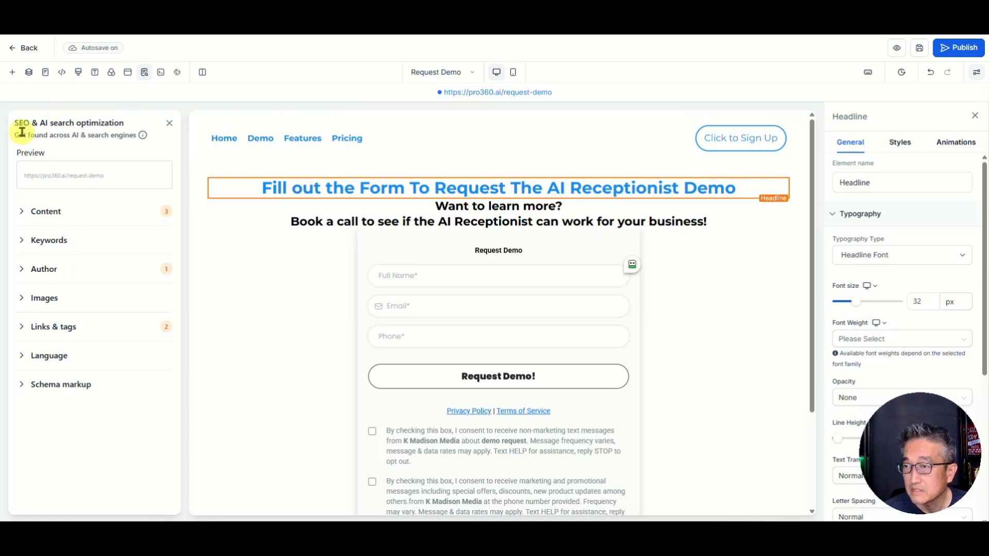
left_click(29, 52)
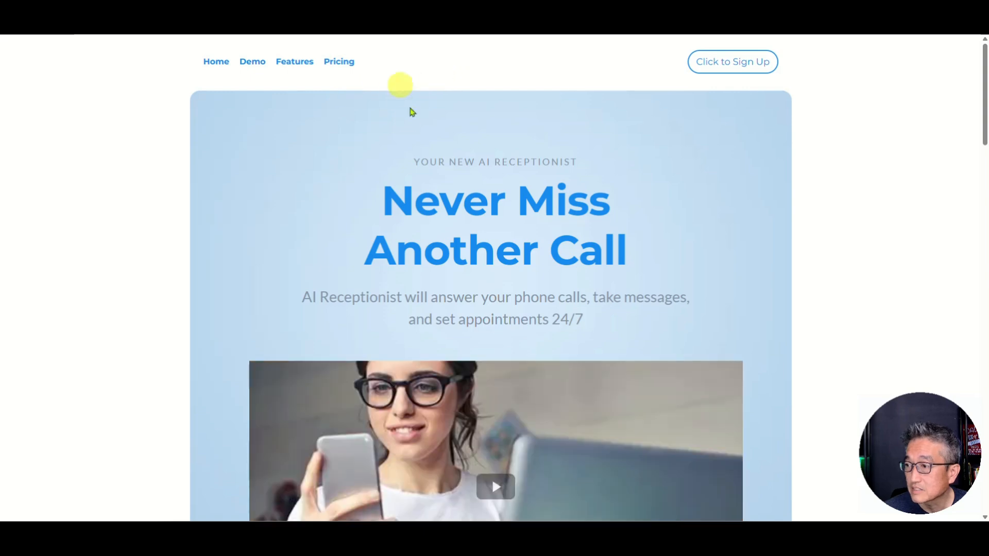
Step: Verify Start a Free Trial Today opens the Request Demo form, then return Home
scroll(508, 238, "down", 3)
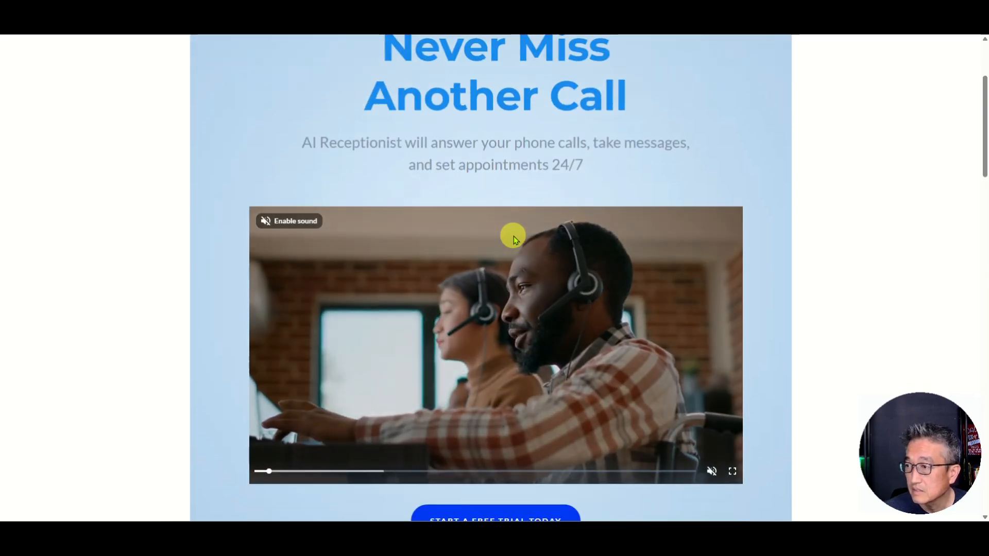
scroll(354, 239, "down", 4)
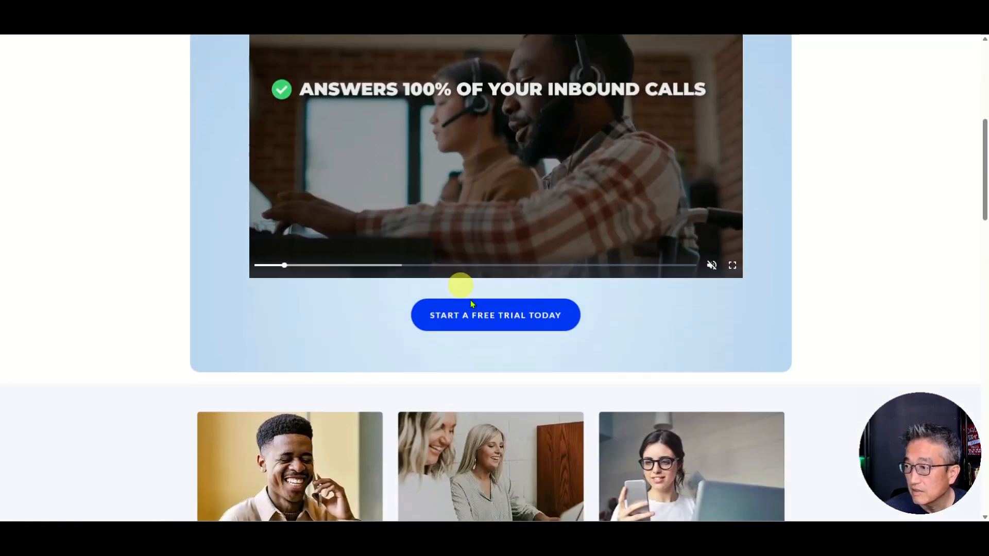
scroll(499, 315, "up", 4)
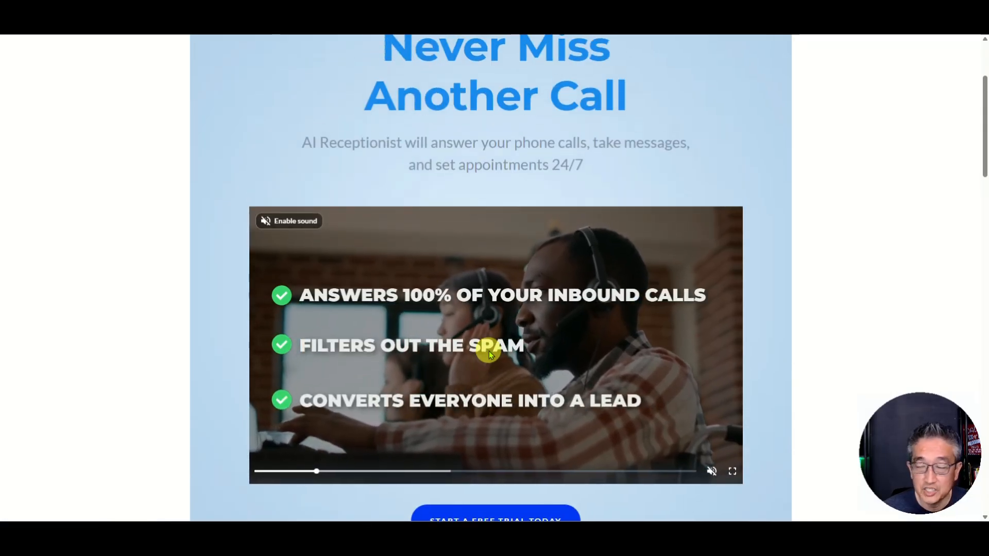
scroll(546, 356, "down", 2)
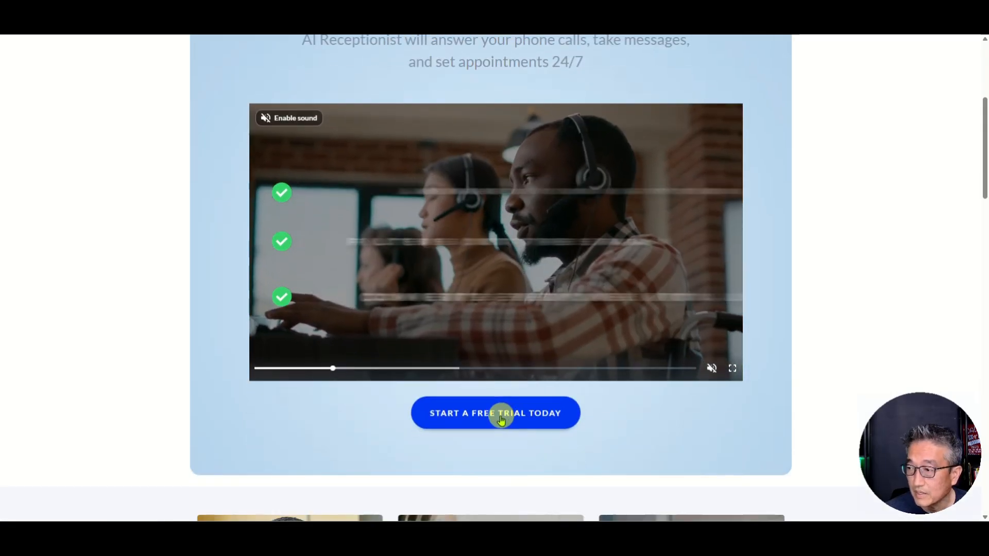
left_click(465, 417)
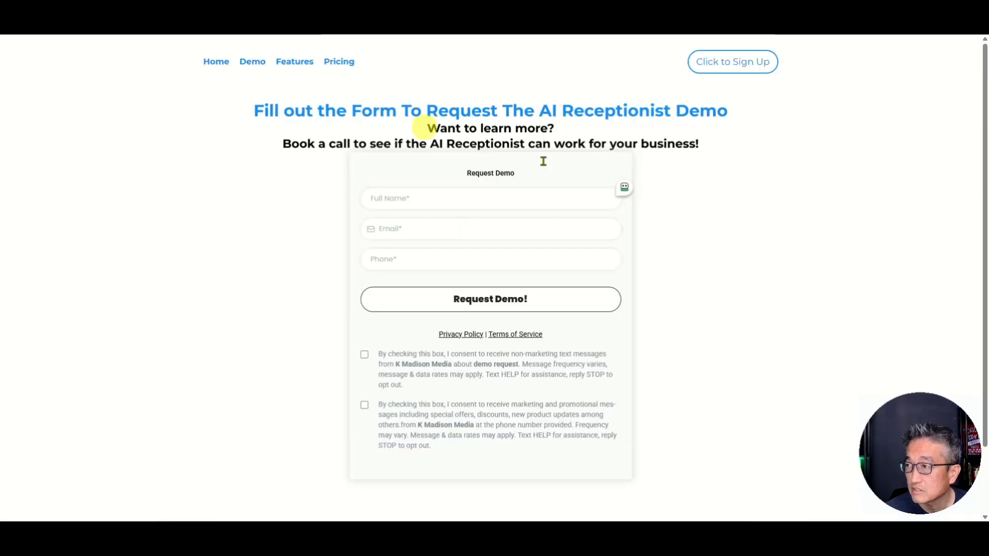
left_click(219, 64)
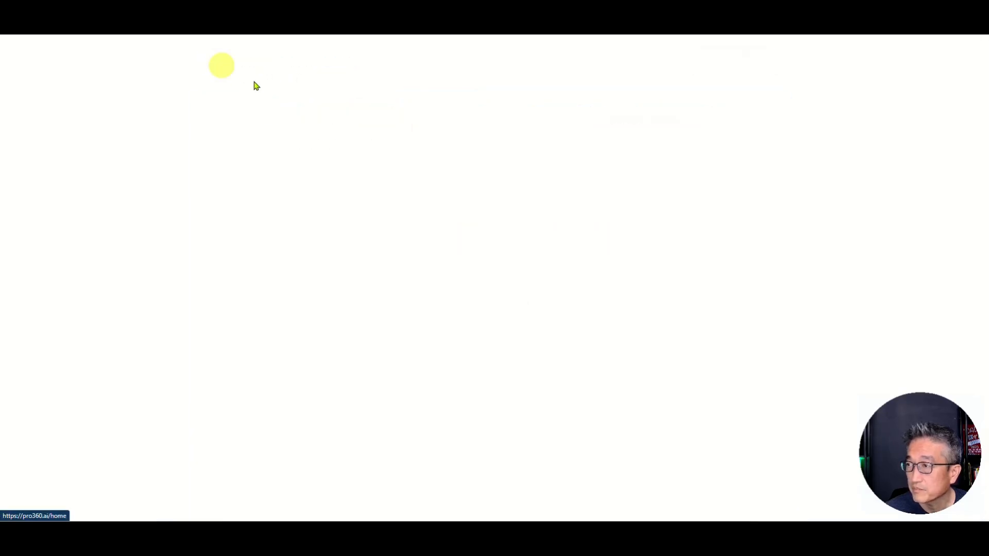
Step: Verify Demo Voice AI and Get Started Today both open the Request Demo form
scroll(428, 160, "down", 15)
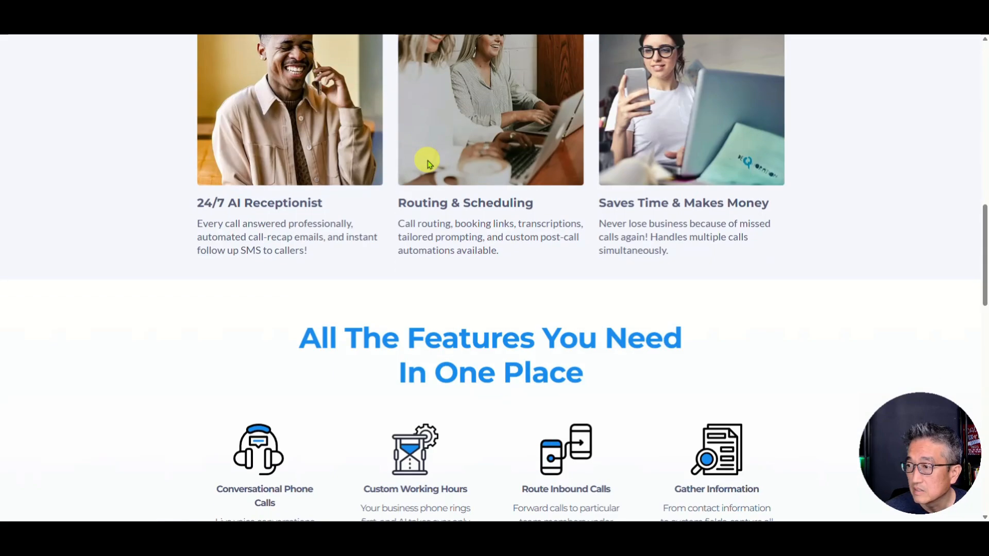
scroll(427, 160, "down", 9)
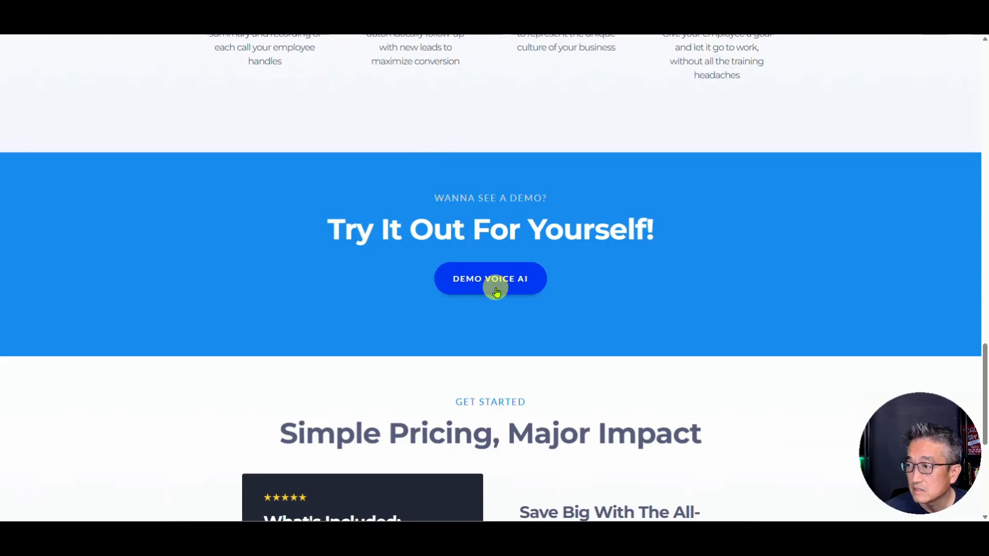
left_click(494, 284)
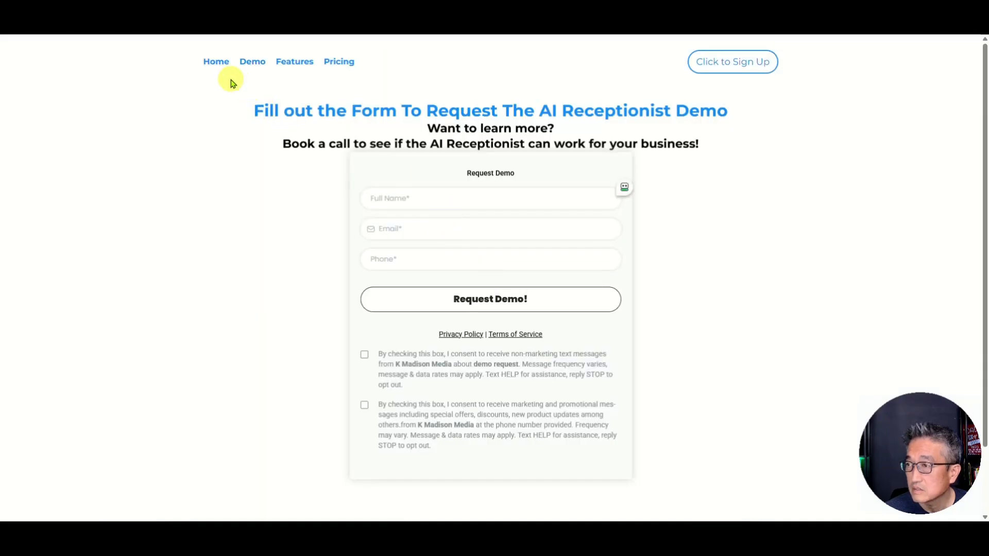
left_click(216, 62)
scroll(410, 189, "down", 20)
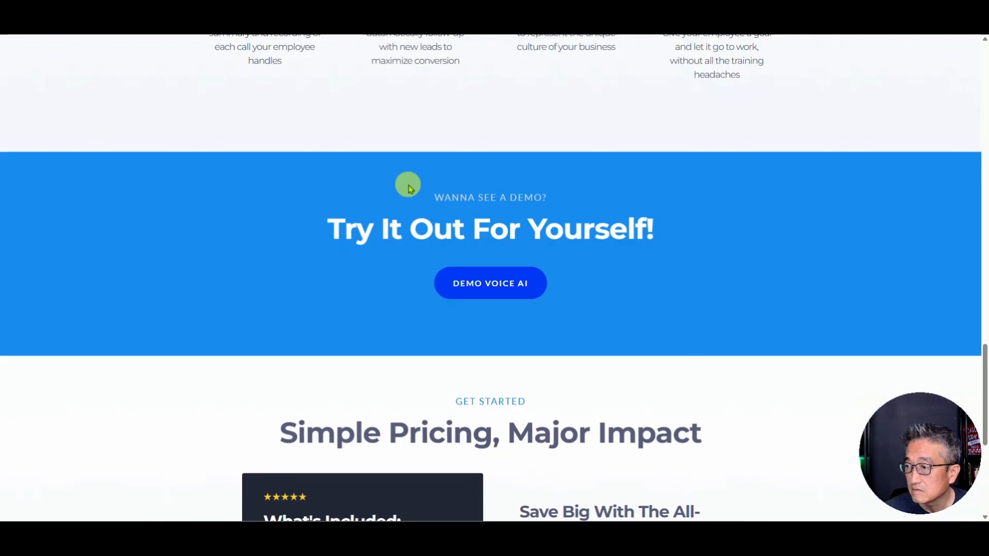
scroll(409, 188, "down", 5)
left_click(376, 370)
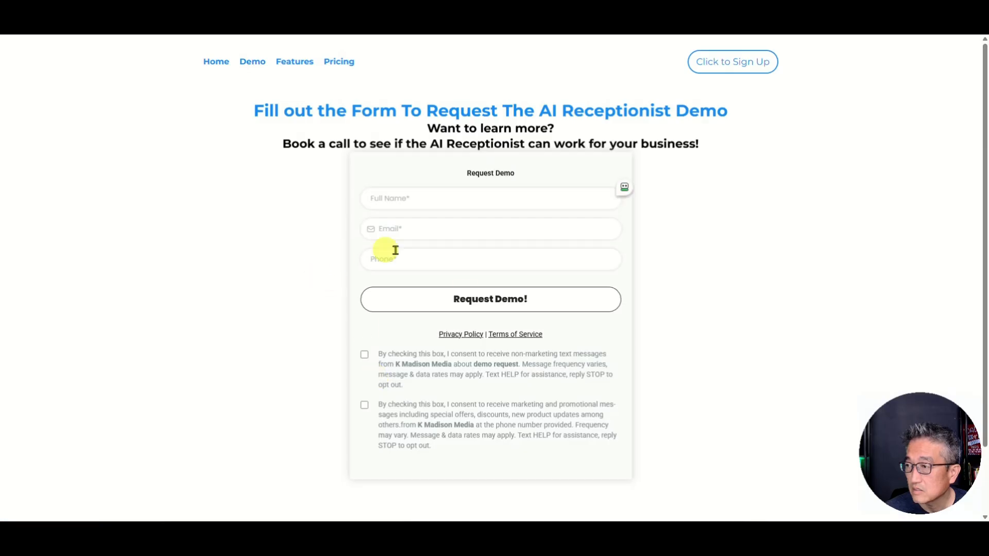
left_click(214, 64)
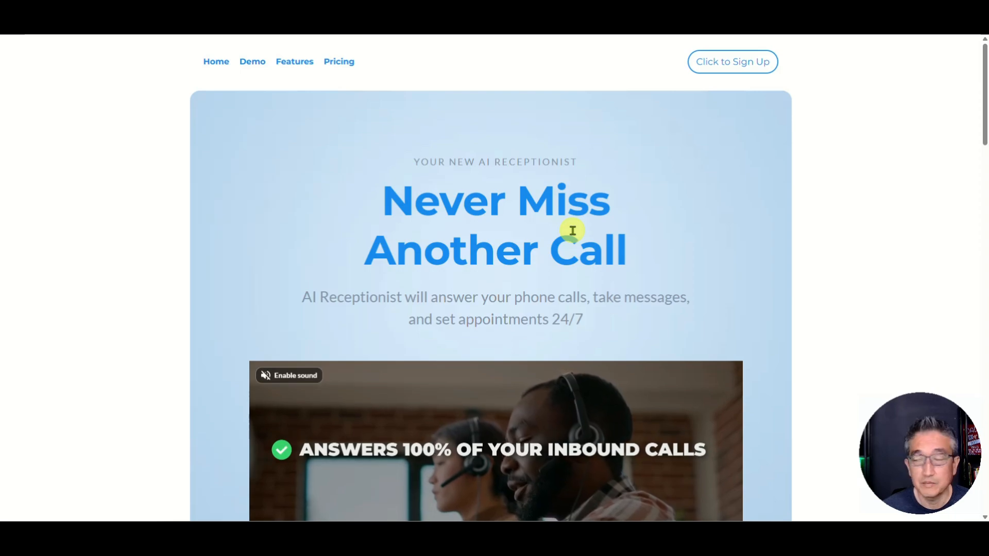
scroll(572, 230, "down", 20)
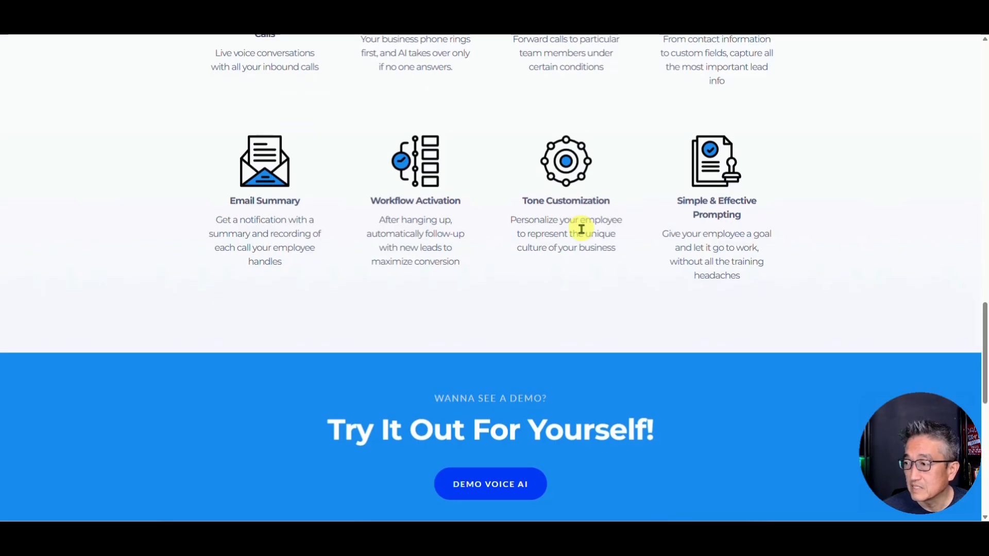
scroll(592, 268, "up", 15)
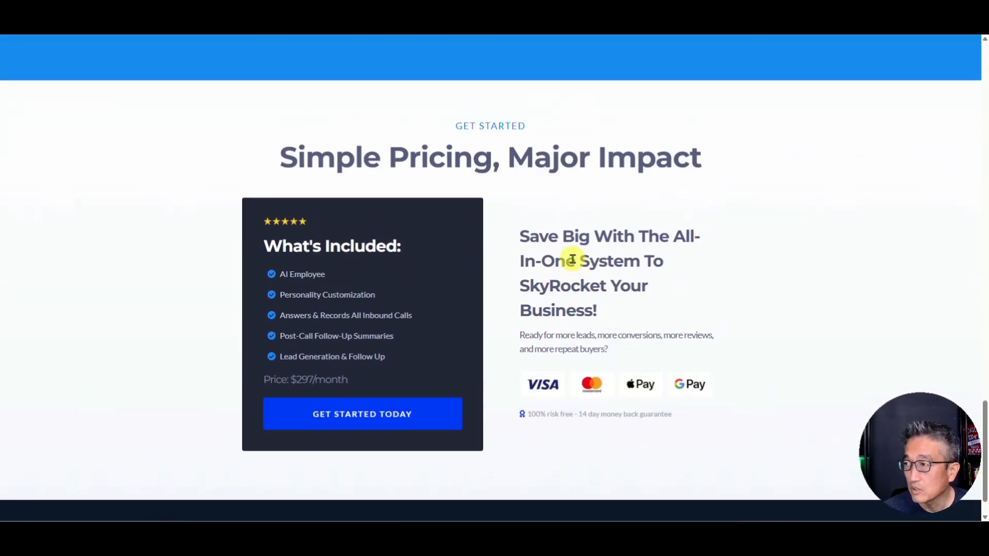
scroll(442, 316, "down", 15)
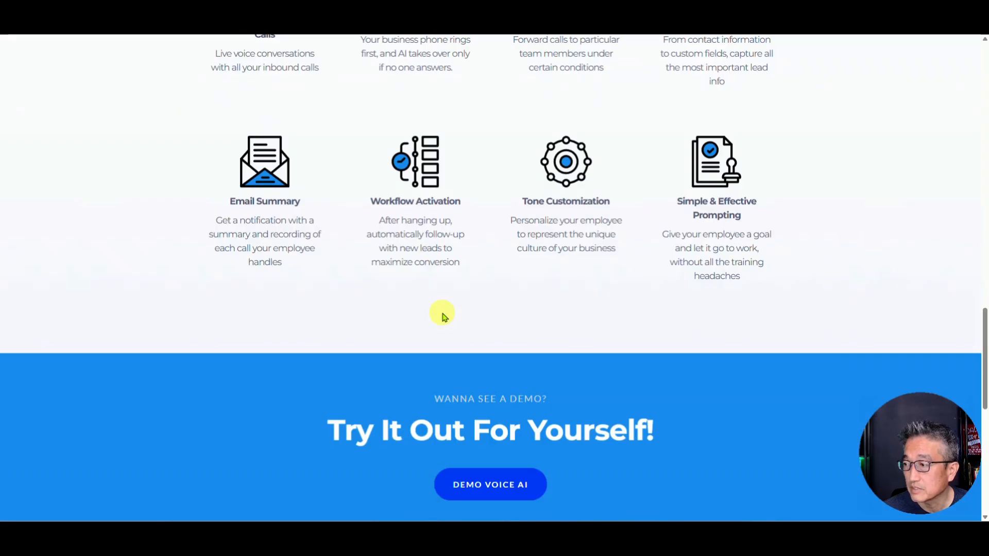